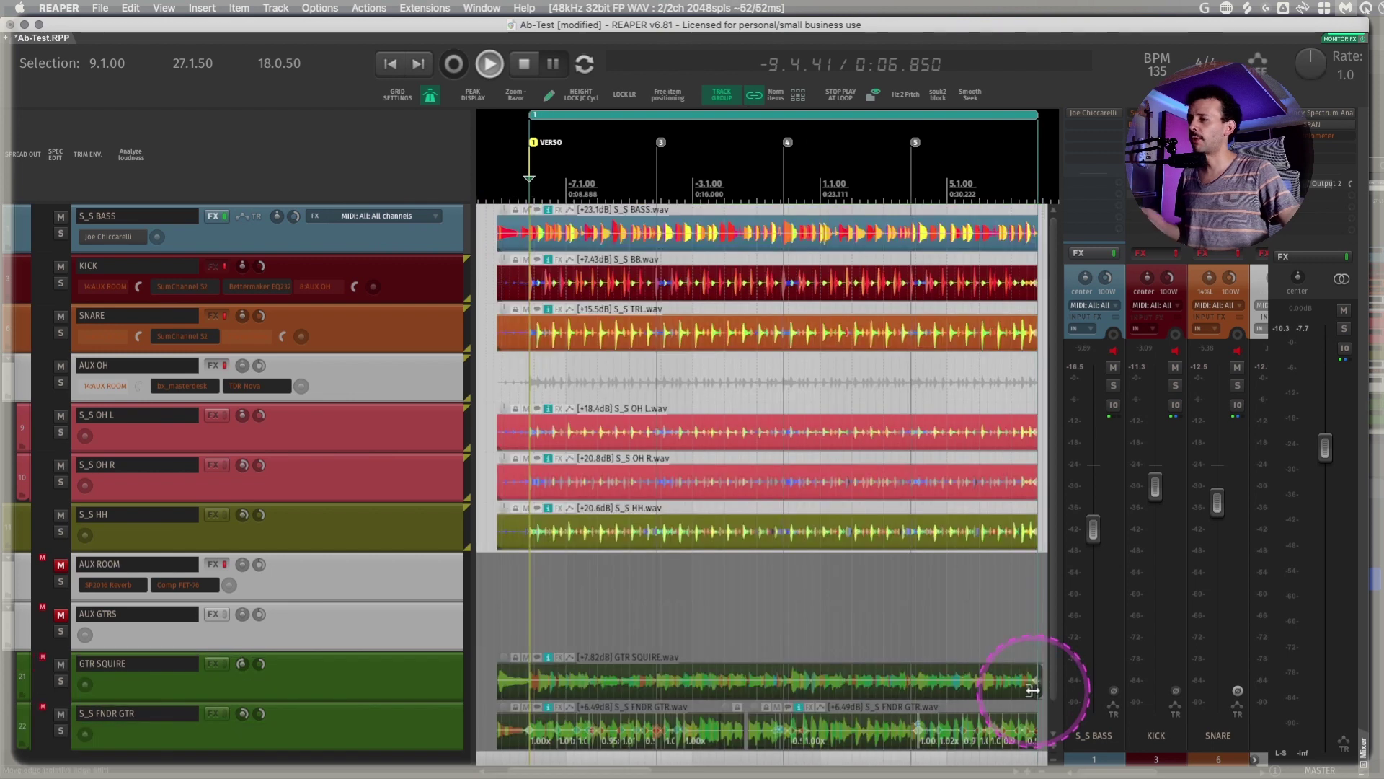
{"action": "left_click", "coordinate": [354, 587]}
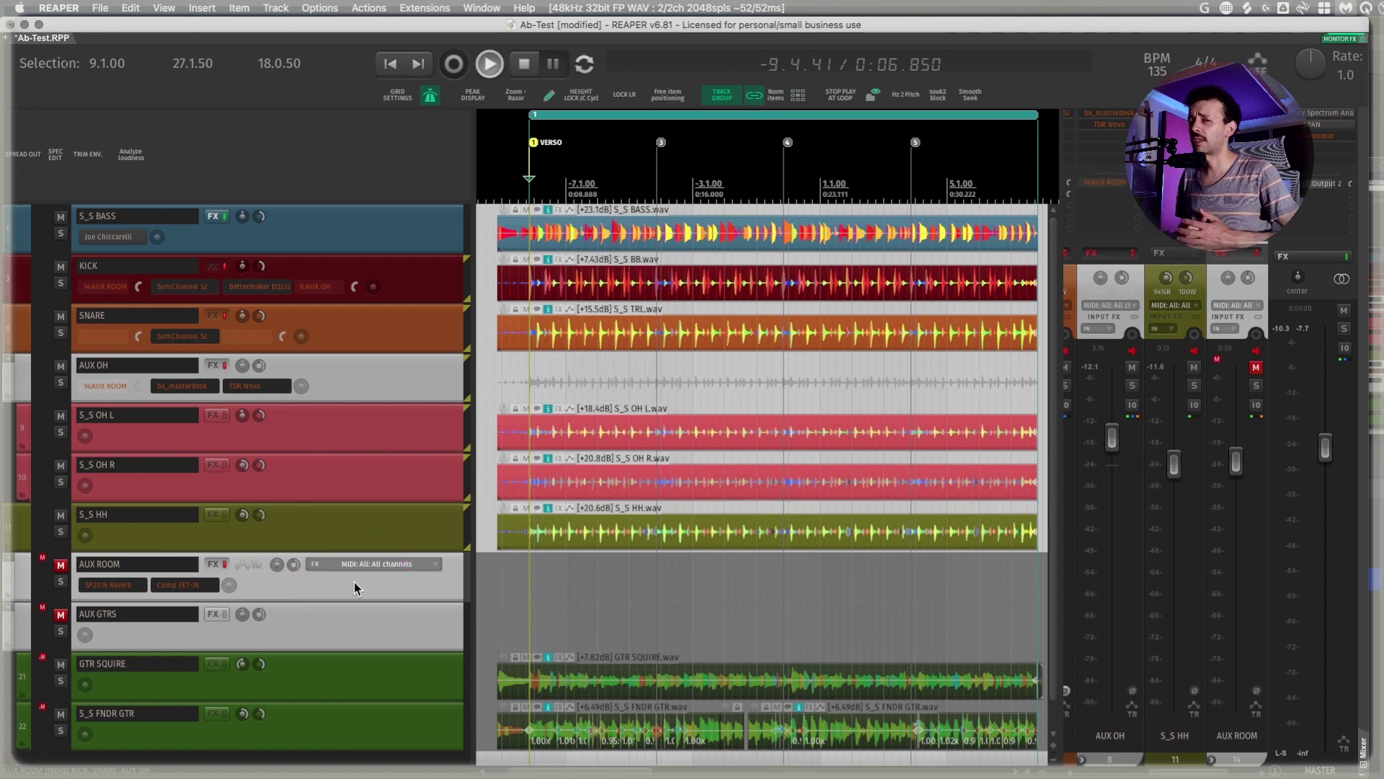
{"action": "left_click", "coordinate": [418, 176]}
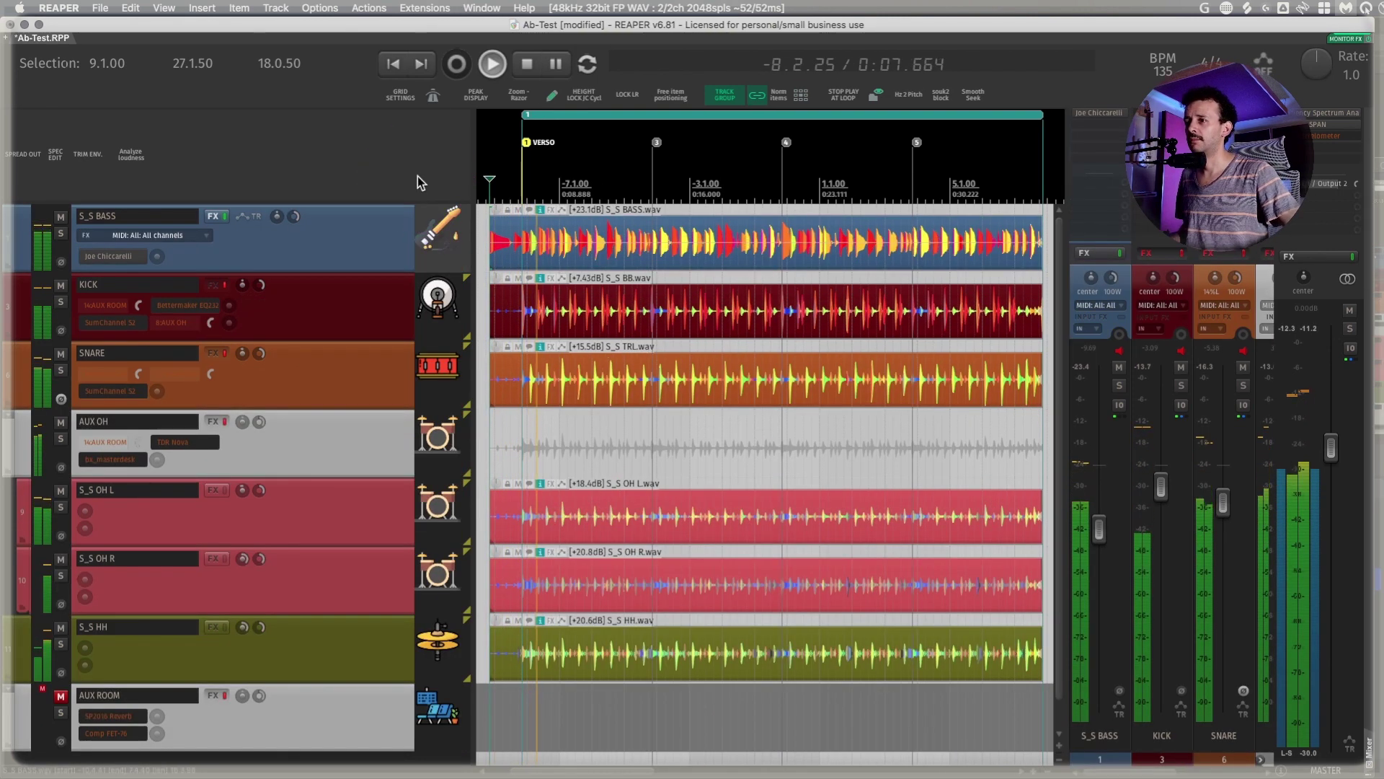
{"action": "left_click", "coordinate": [775, 316]}
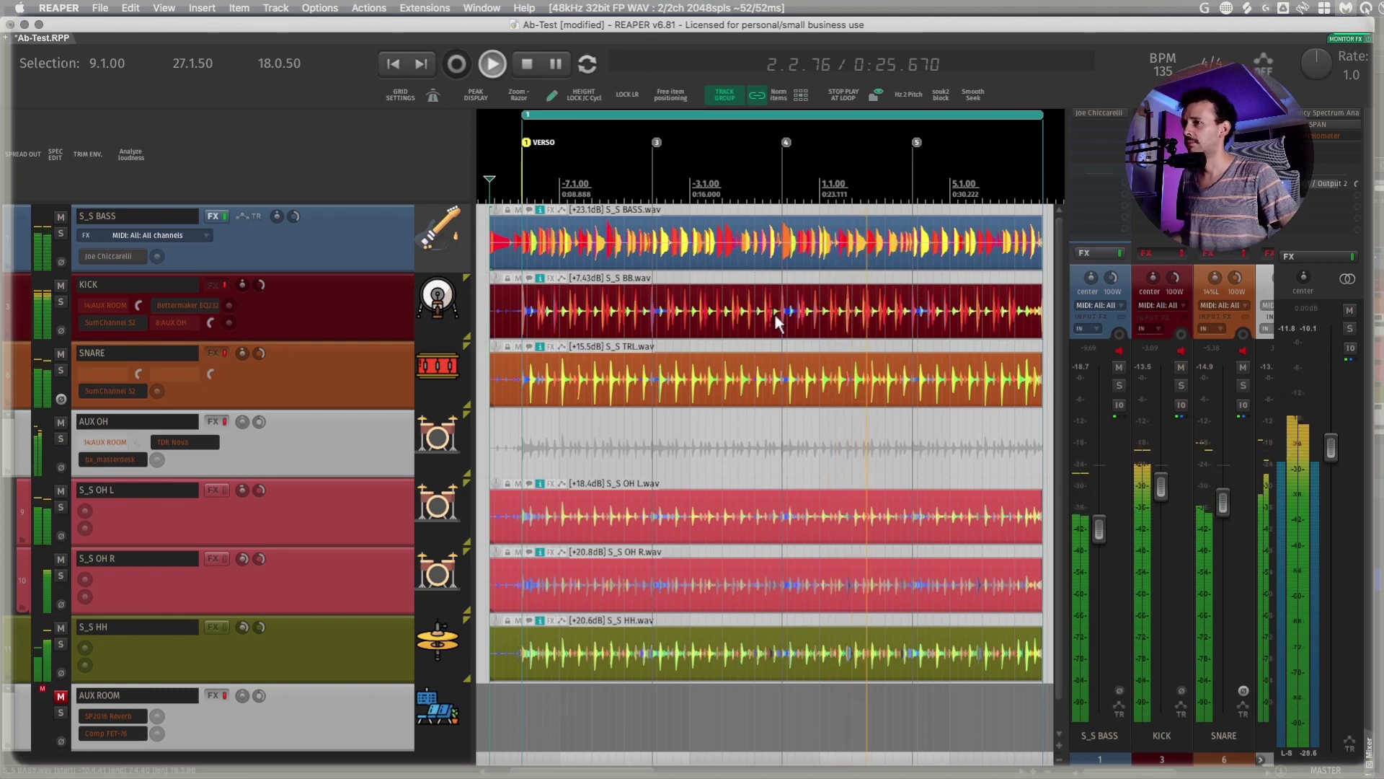
Lower the SNARE track's volume fader slightly and enable stopping playback at the end of the loop
{"action": "left_click", "coordinate": [375, 386]}
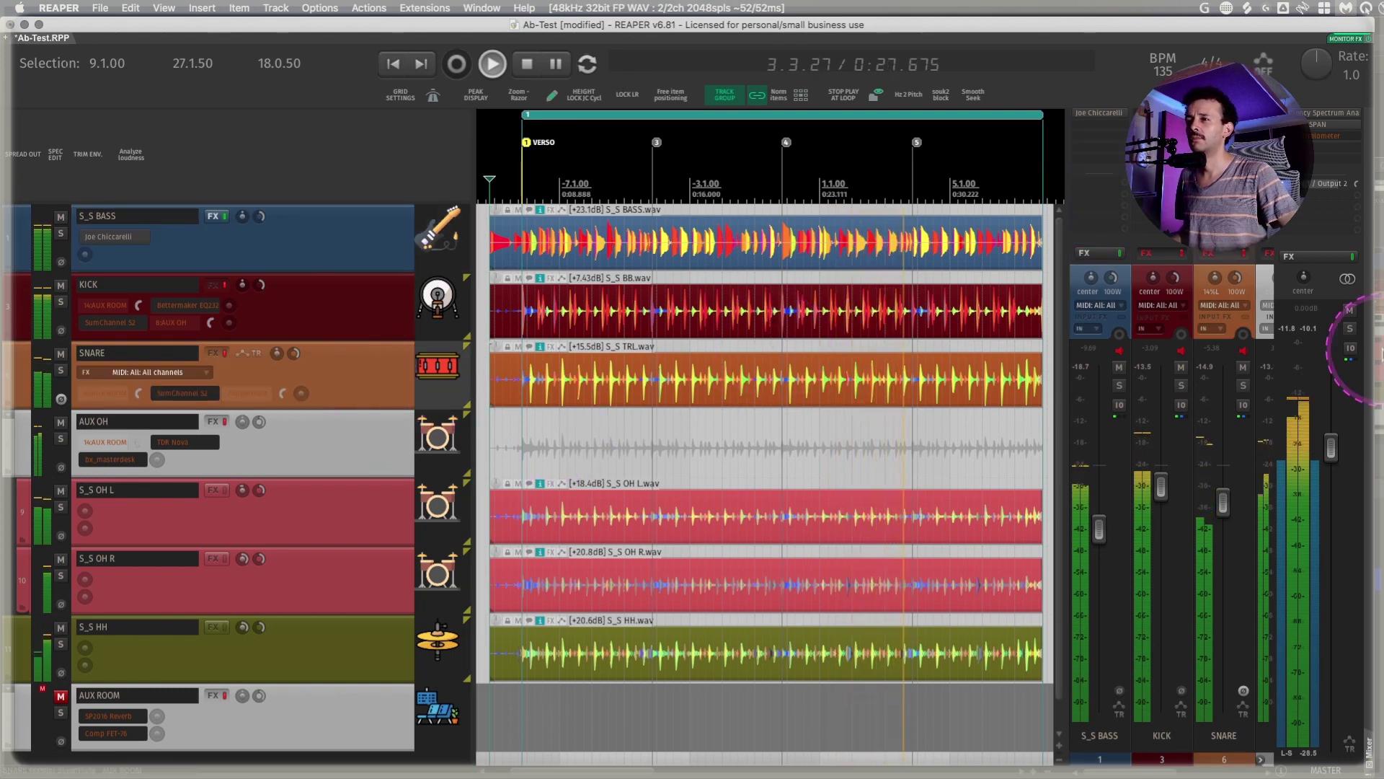
{"action": "left_click_drag", "start_coordinate": [1224, 503], "coordinate": [1225, 512]}
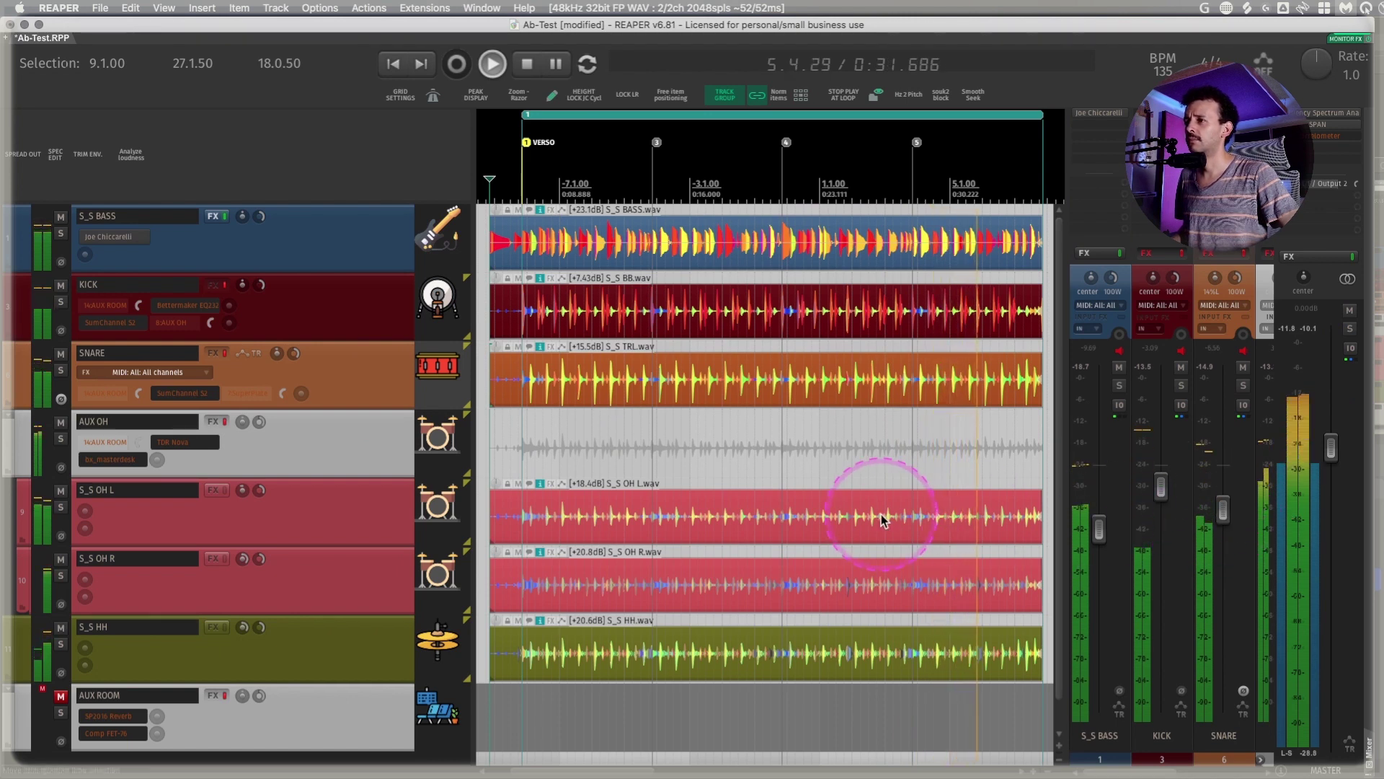
{"action": "left_click", "coordinate": [844, 94]}
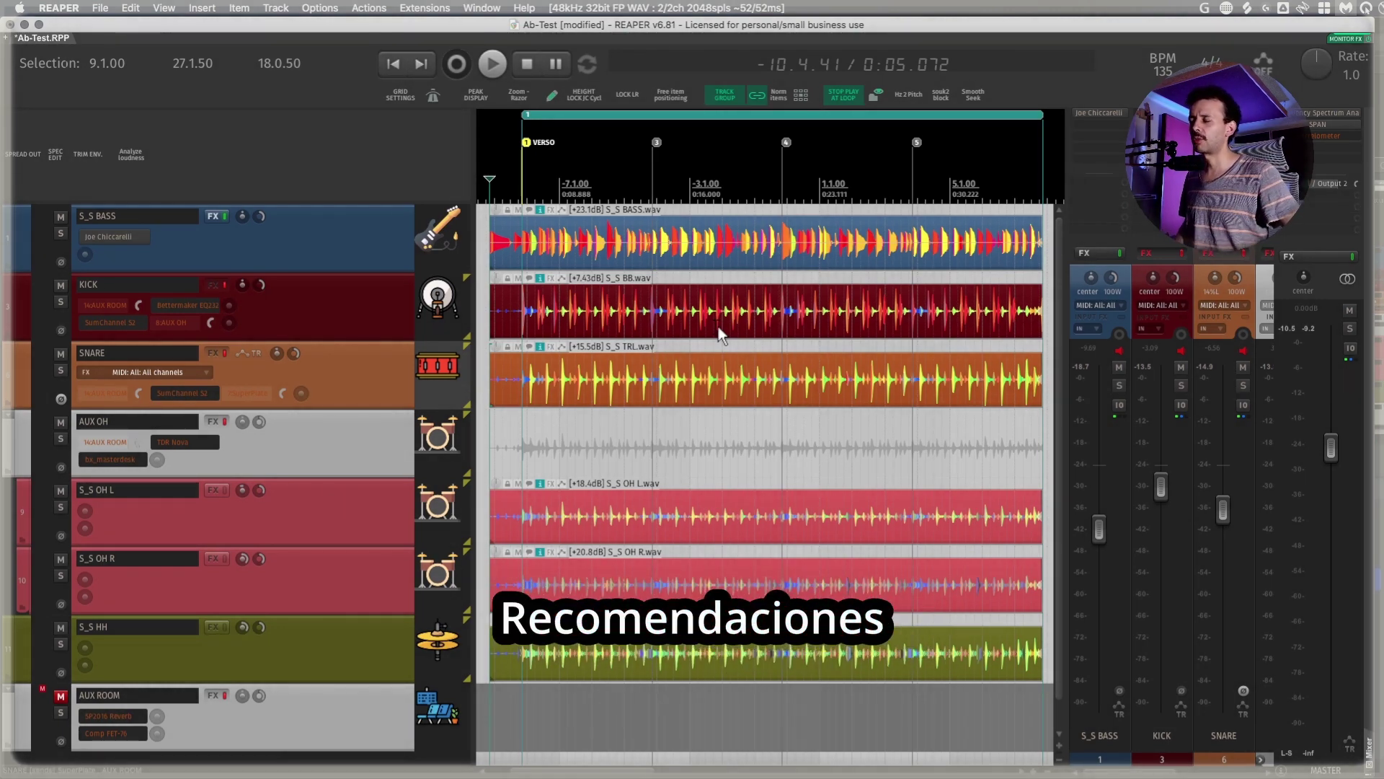
Select the kick, snare, overhead and hi-hat tracks and view the lead and follow settings of the DRUMS group
{"action": "left_click", "coordinate": [744, 383]}
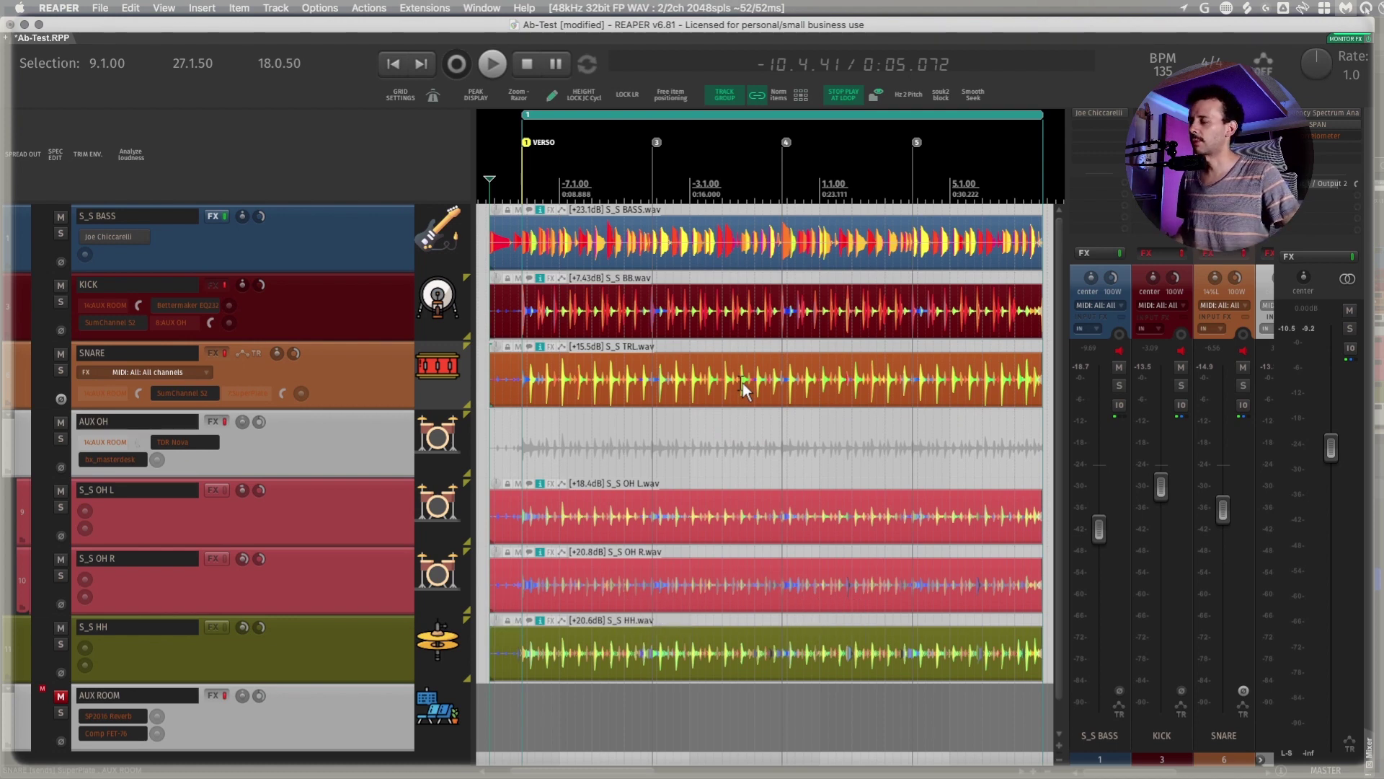
{"action": "left_click", "coordinate": [753, 390]}
{"action": "left_click", "coordinate": [399, 370]}
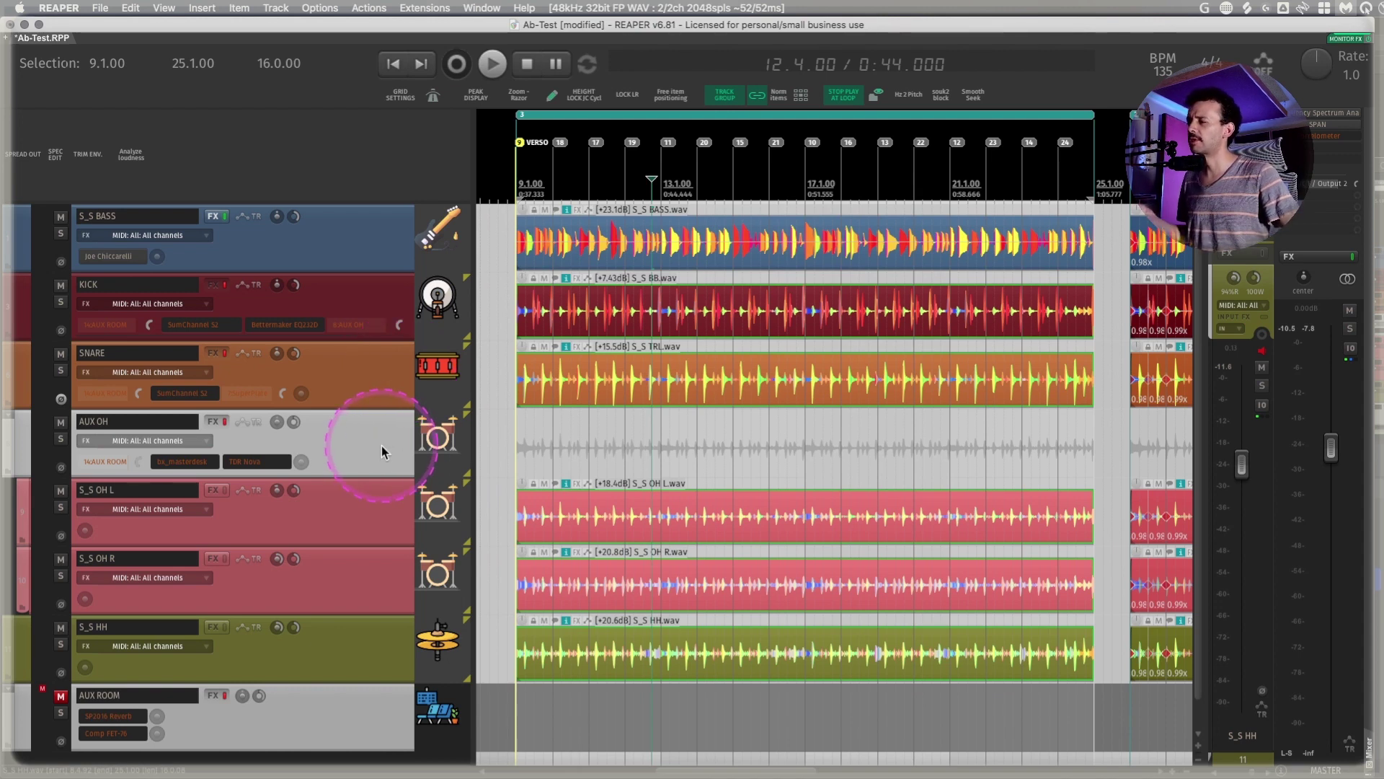
{"action": "left_click", "coordinate": [379, 292]}
{"action": "left_click", "coordinate": [370, 361]}
{"action": "left_click", "coordinate": [366, 516]}
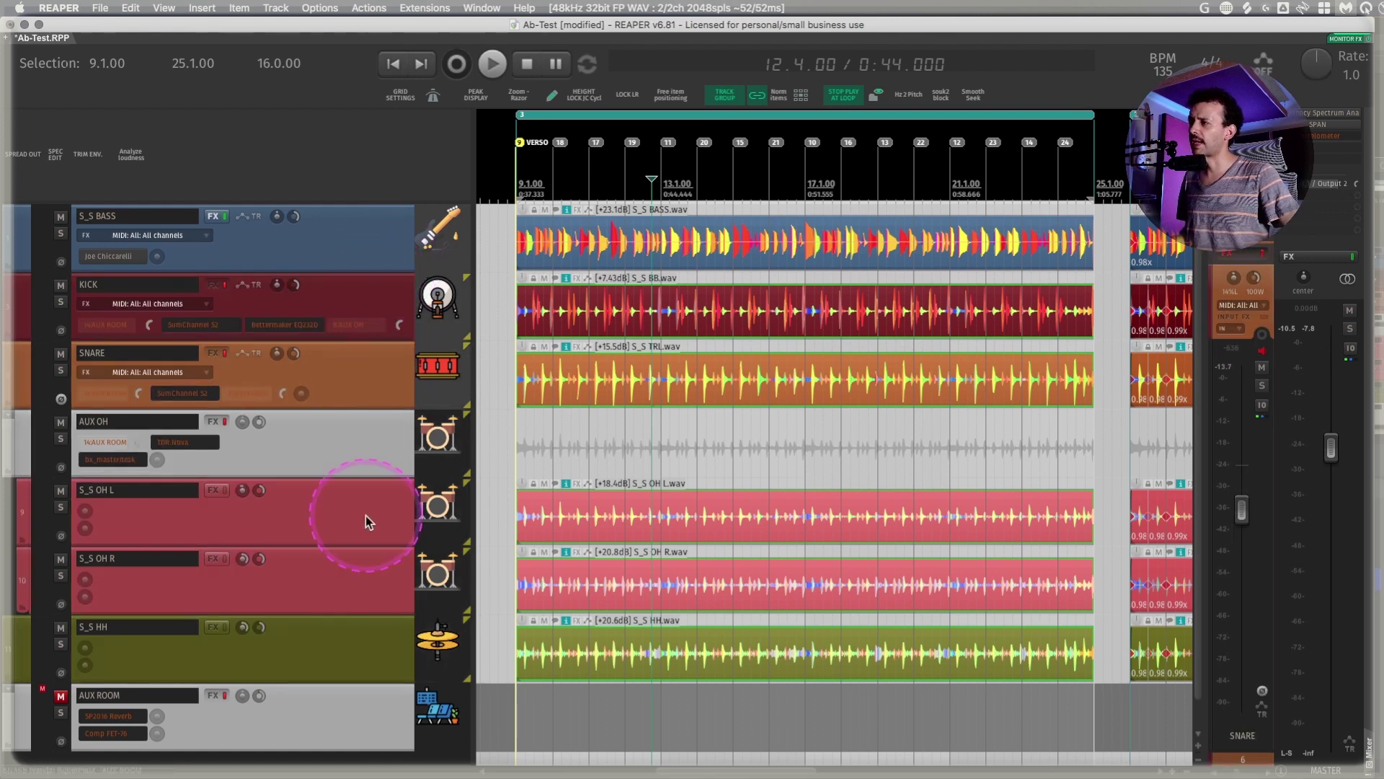
{"action": "left_click", "coordinate": [366, 574]}
{"action": "left_click", "coordinate": [365, 626]}
{"action": "left_click", "coordinate": [677, 648]}
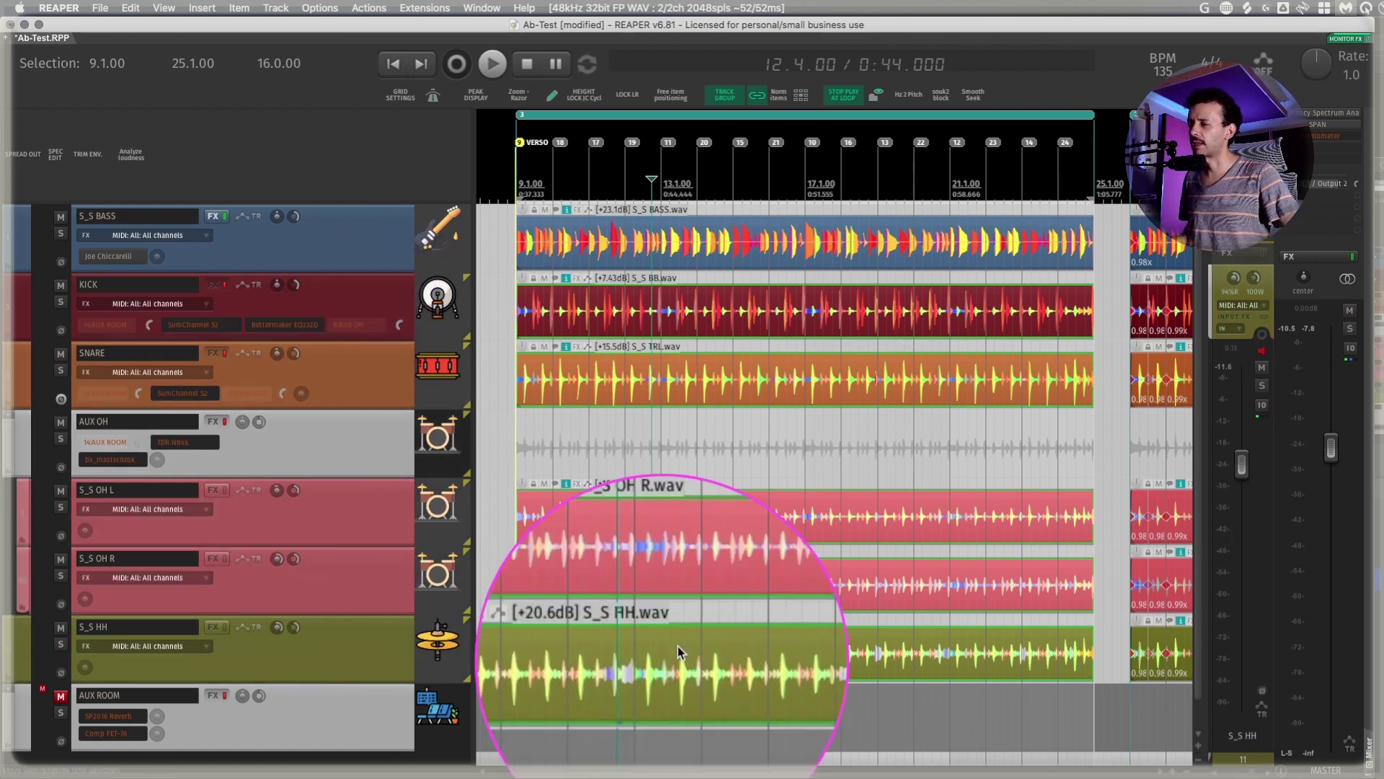
{"action": "key", "text": "shift+g"}
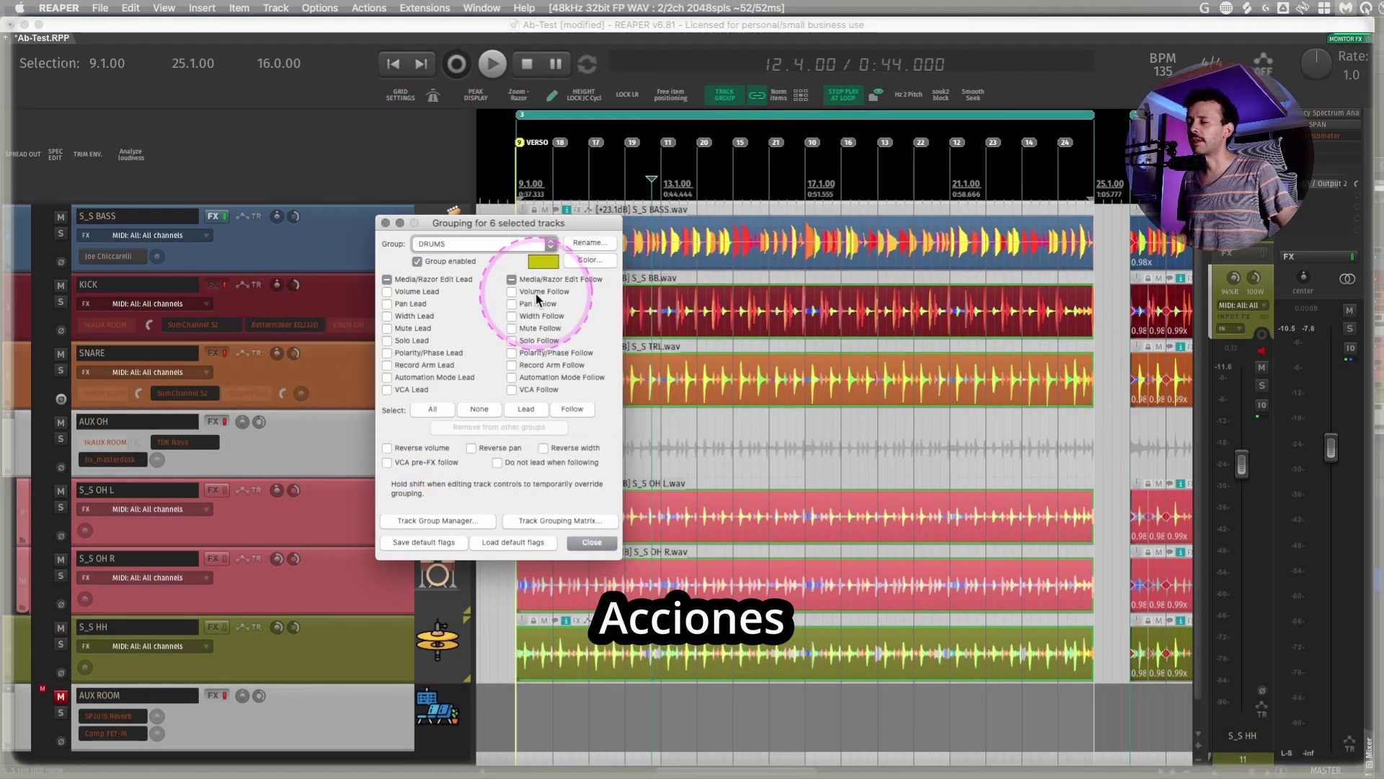
{"action": "key", "text": "Escape"}
Try a razor edit across the grouped drum items around measure 14
{"action": "key", "text": "s"}
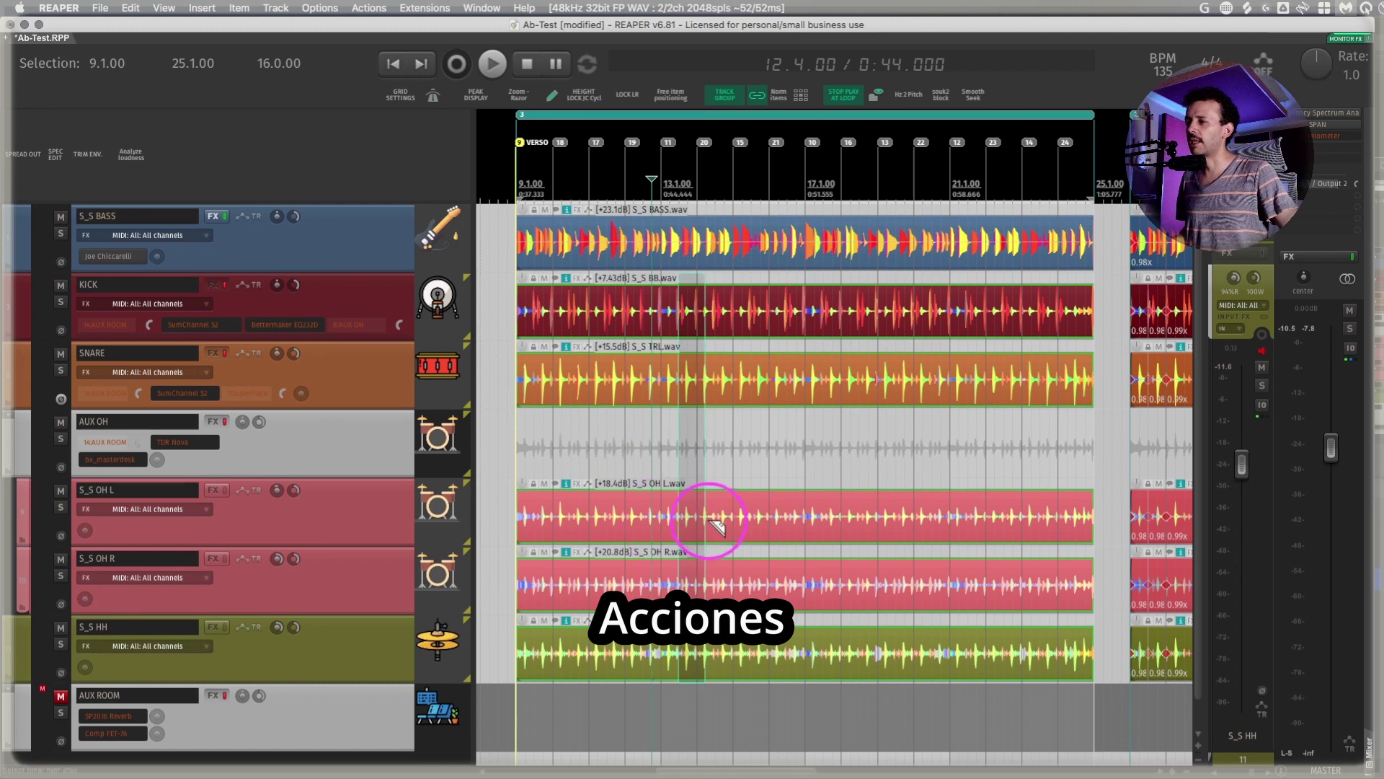
{"action": "left_click_drag", "start_coordinate": [680, 522], "coordinate": [706, 524]}
{"action": "key", "text": "ctrl+z"}
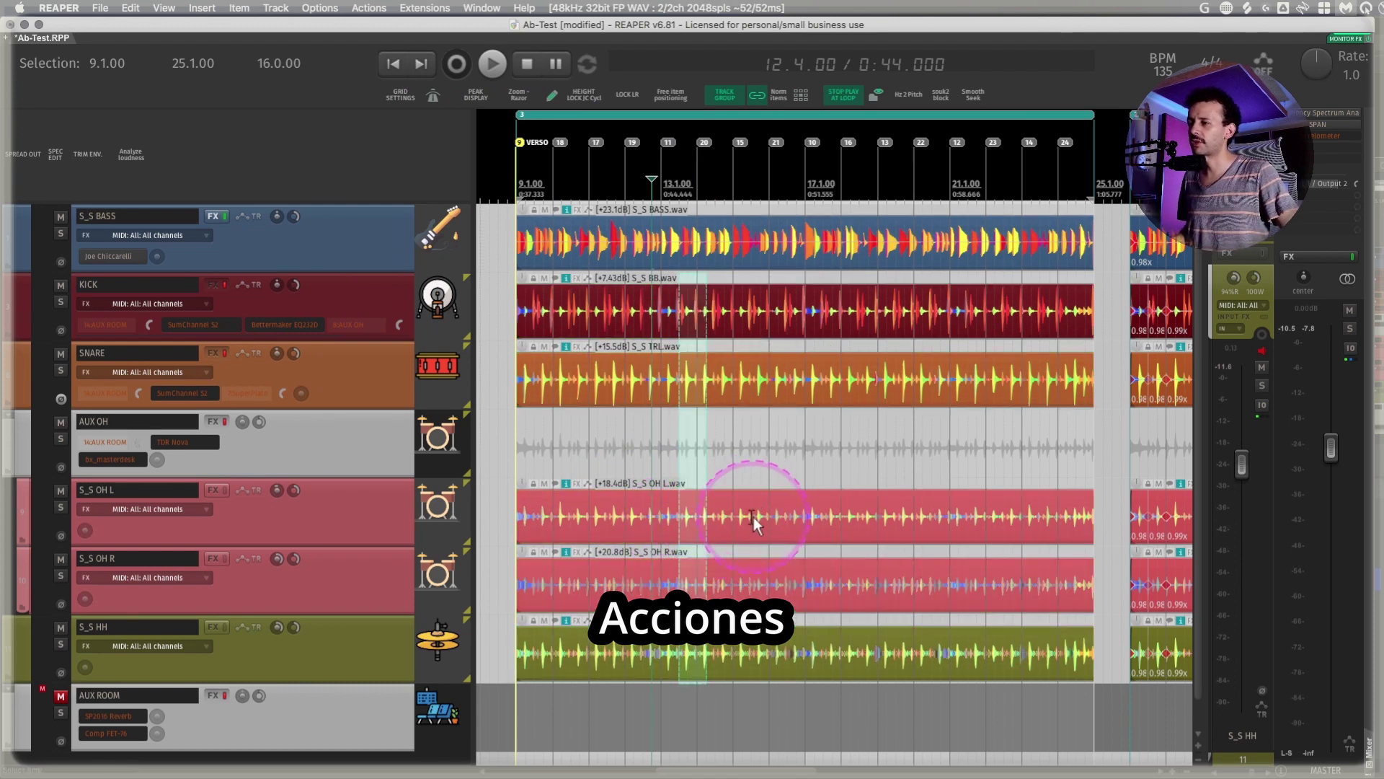
Try splitting the grouped drum items at 15.3.00 and shifting the cut edge earlier, and undo these edits
{"action": "left_click", "coordinate": [753, 518]}
{"action": "key", "text": "s"}
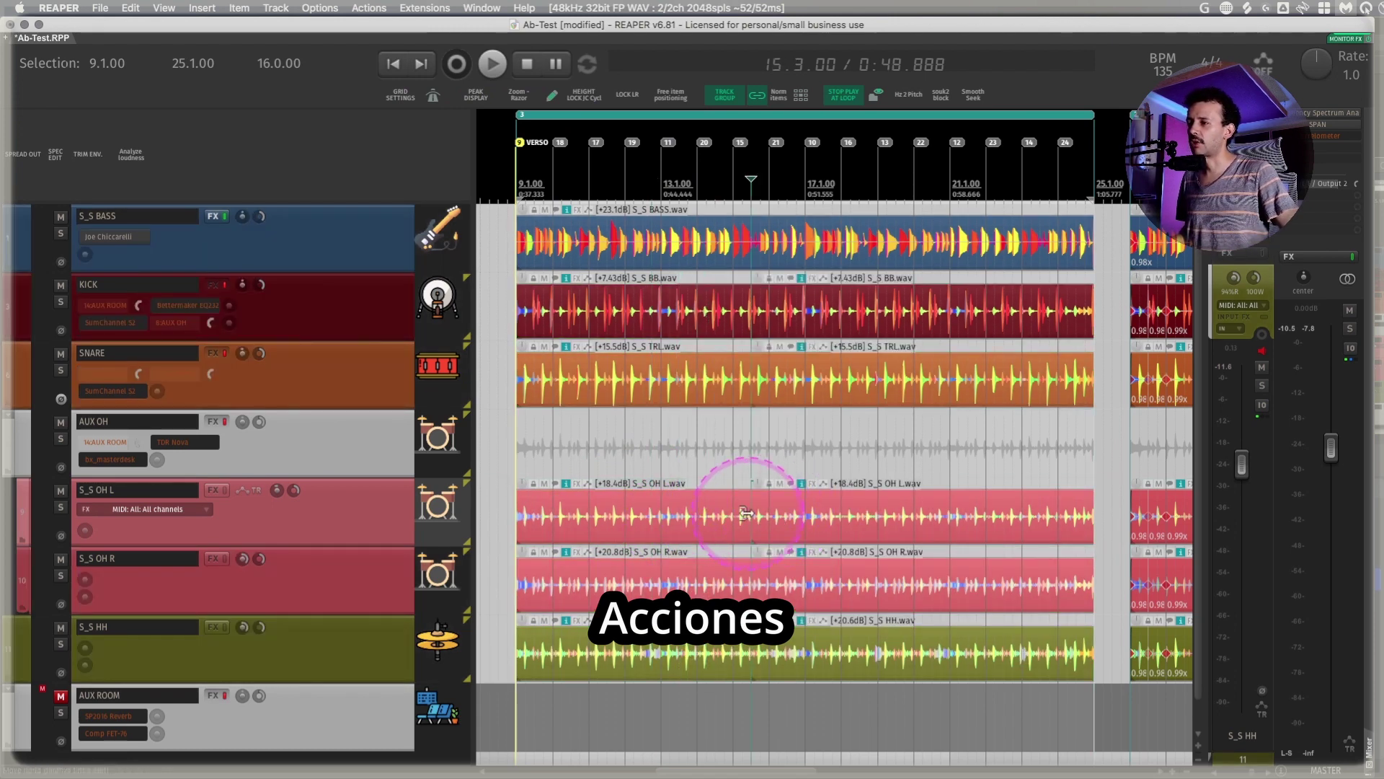
{"action": "mouse_move", "coordinate": [752, 513]}
{"action": "left_mouse_down"}
{"action": "mouse_move", "coordinate": [878, 510]}
{"action": "mouse_move", "coordinate": [732, 512]}
{"action": "left_mouse_up"}
{"action": "key", "text": "ctrl+z"}
{"action": "key", "text": "ctrl+z"}
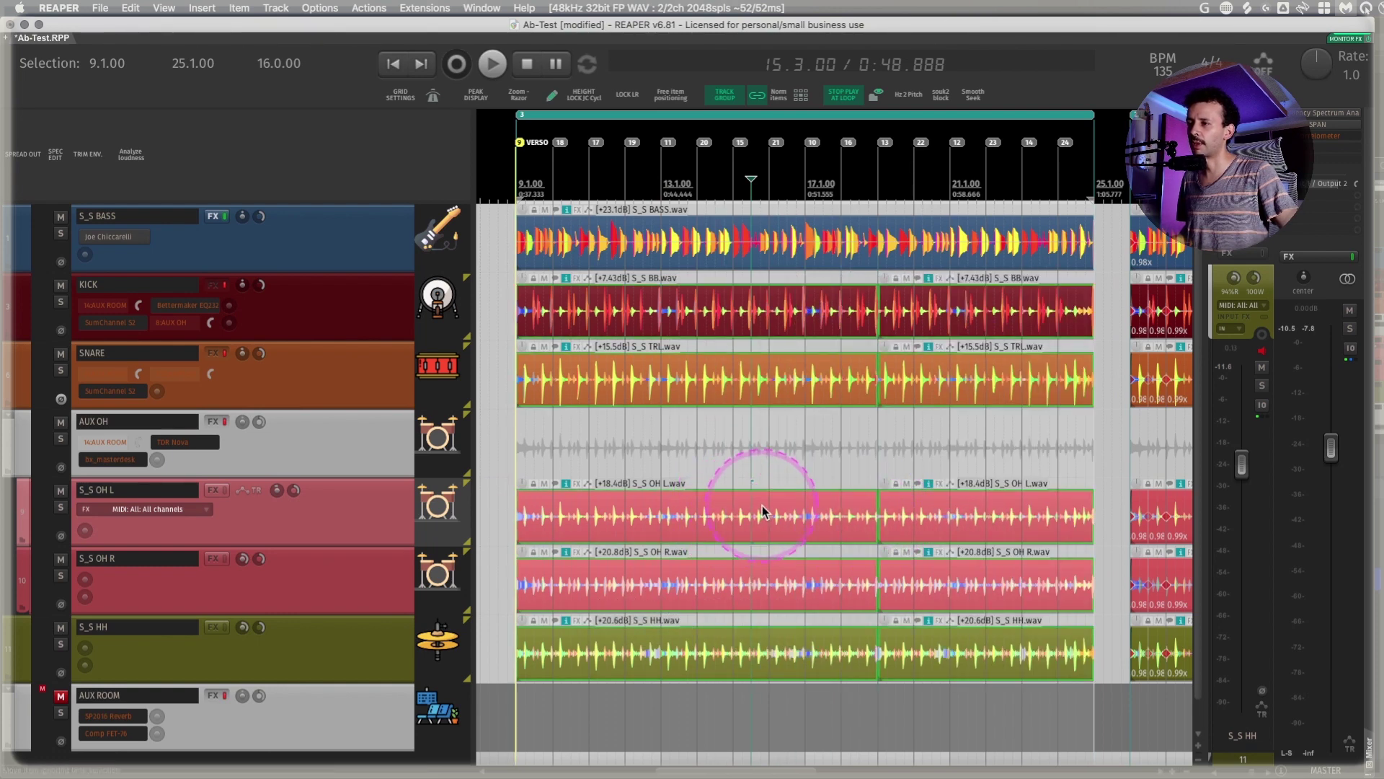
{"action": "key", "text": "ctrl+z"}
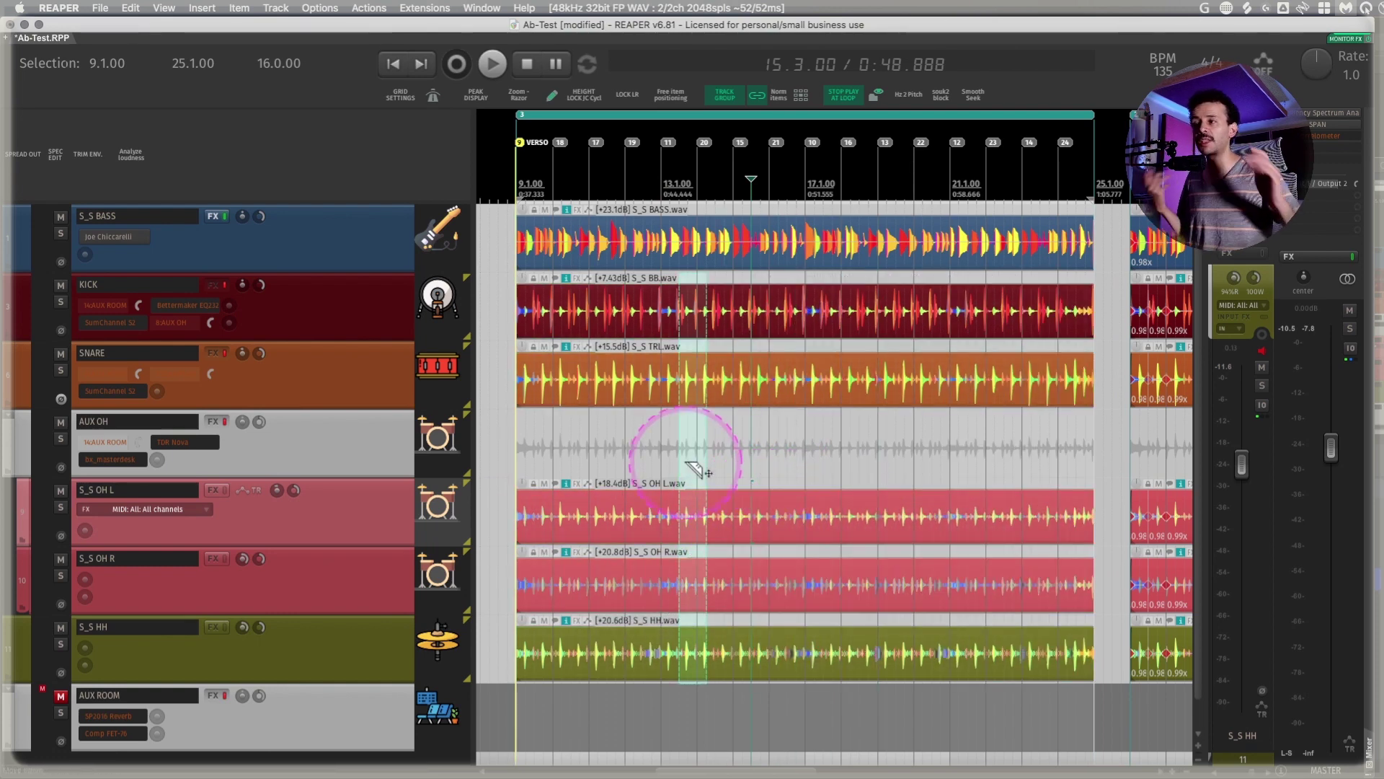
Search the action list for "height lock" and highlight Track: Lock/unlock track height
{"action": "left_click", "coordinate": [567, 427]}
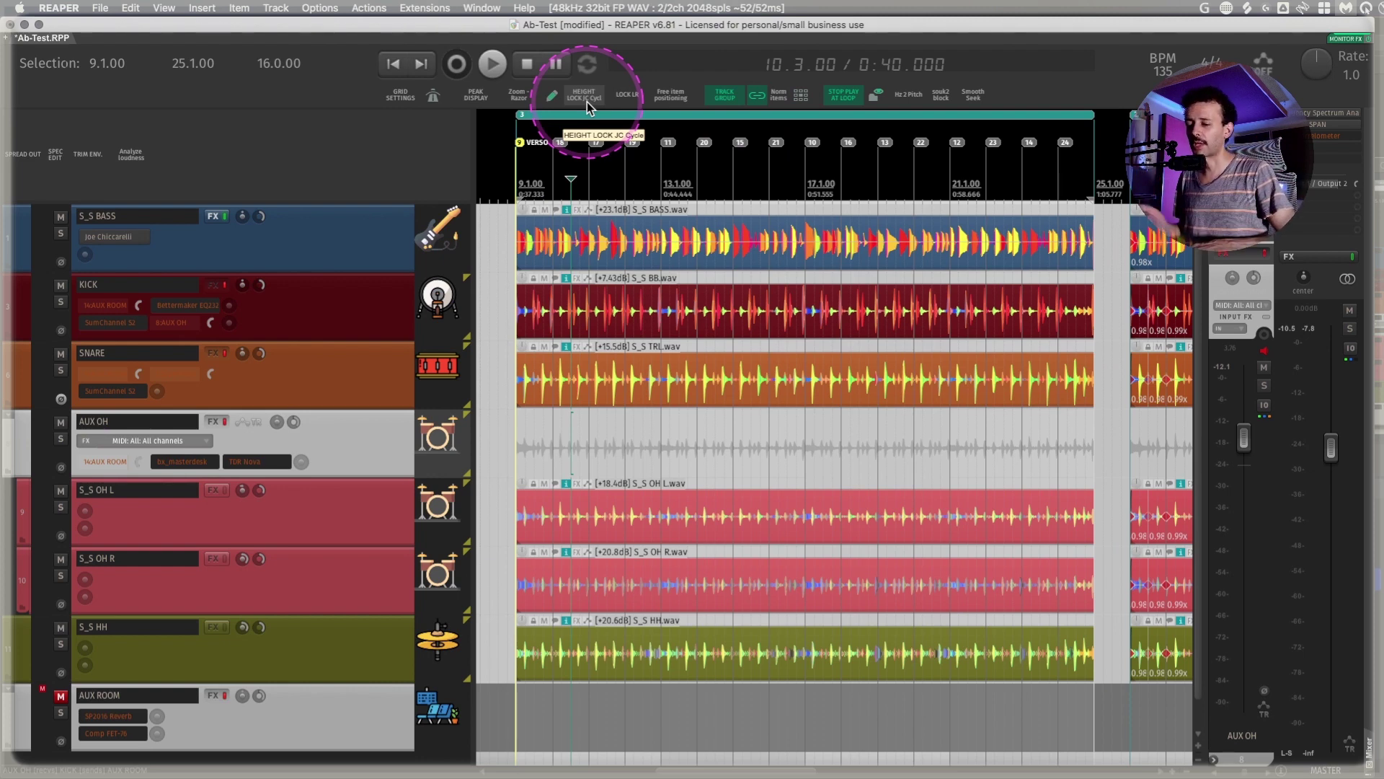
{"action": "key", "text": "question"}
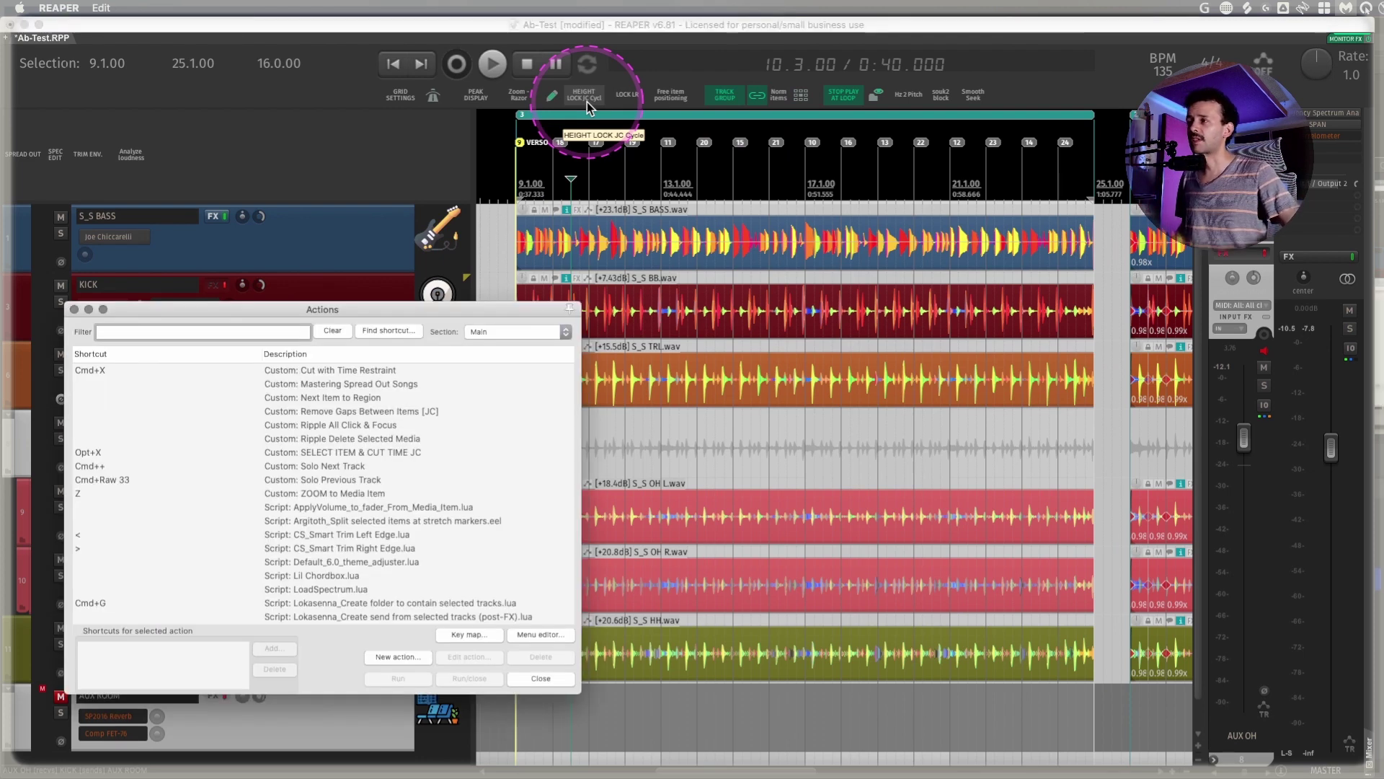
{"action": "left_click_drag", "start_coordinate": [486, 307], "coordinate": [894, 229]}
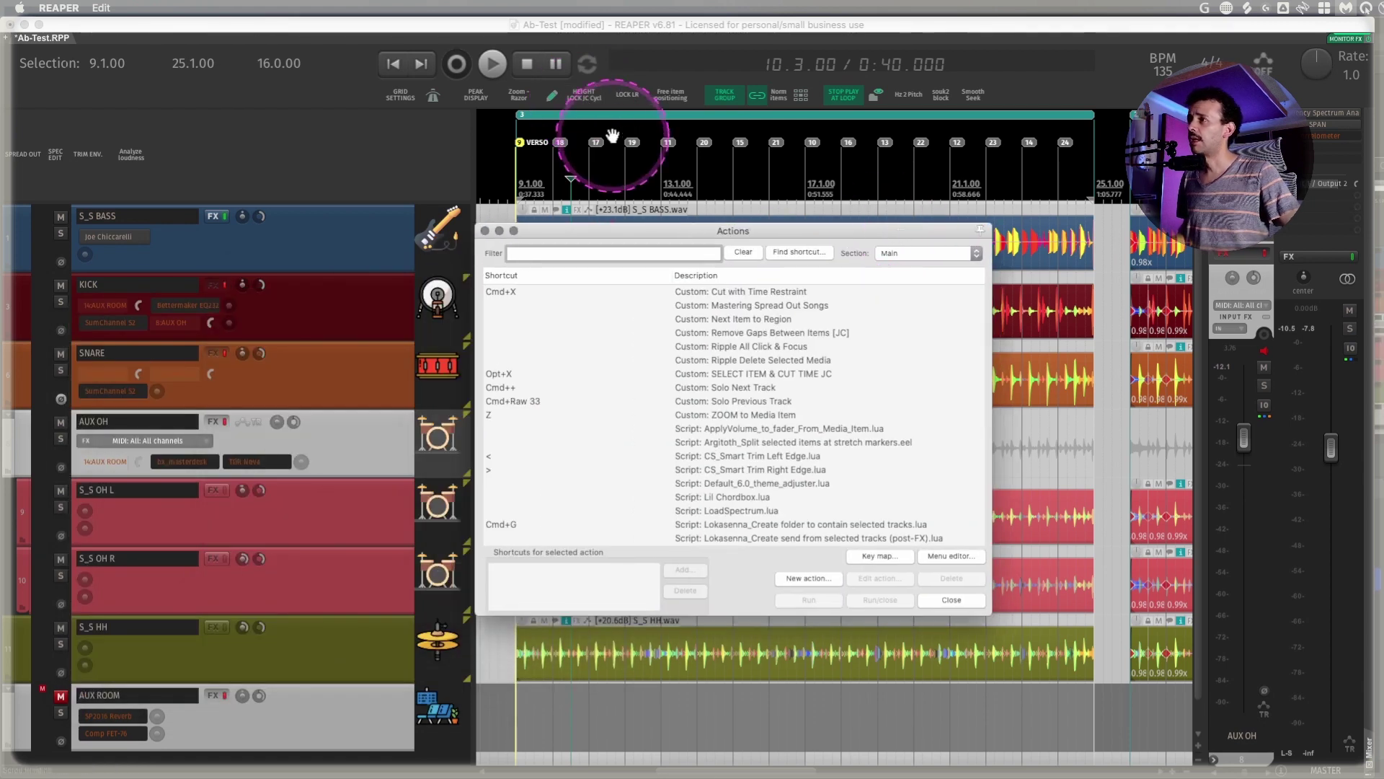
{"action": "left_click", "coordinate": [597, 257]}
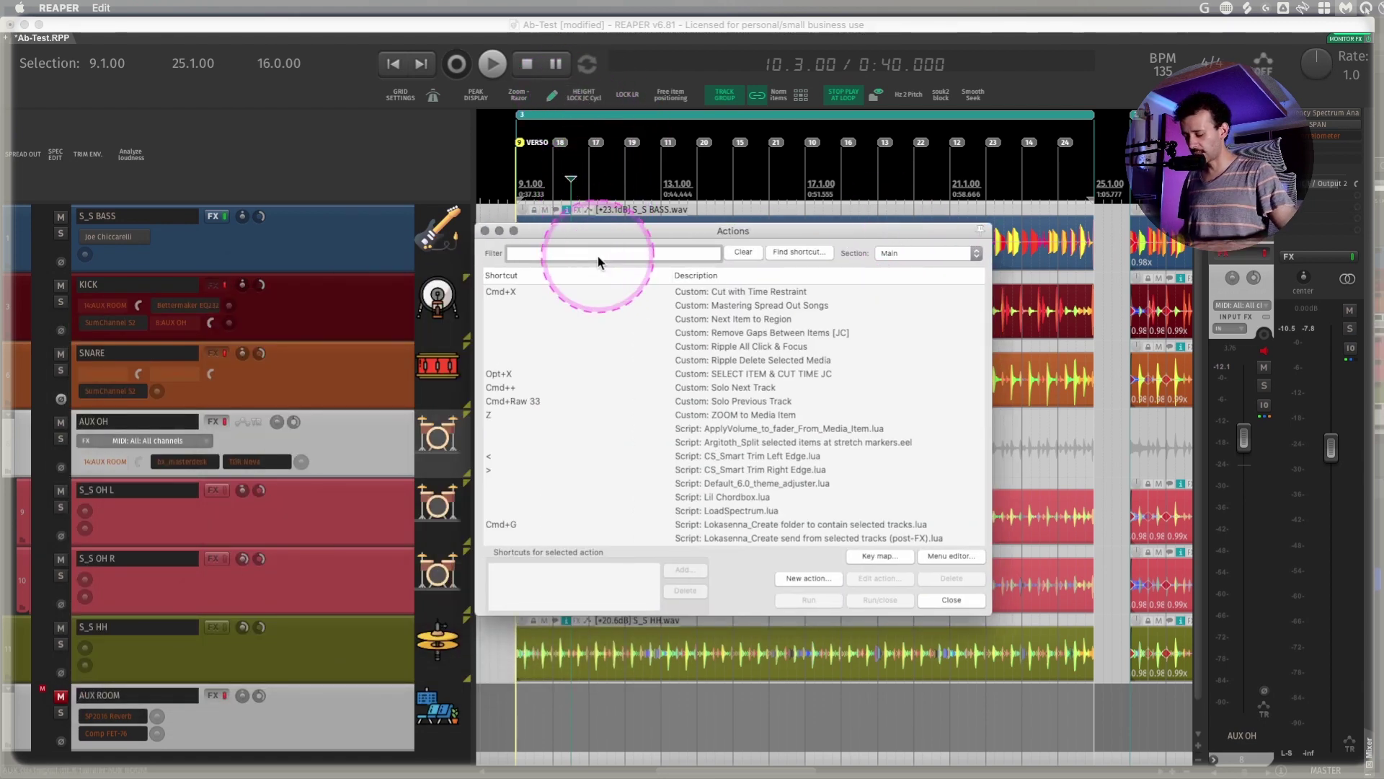
{"action": "type", "text": "height lock"}
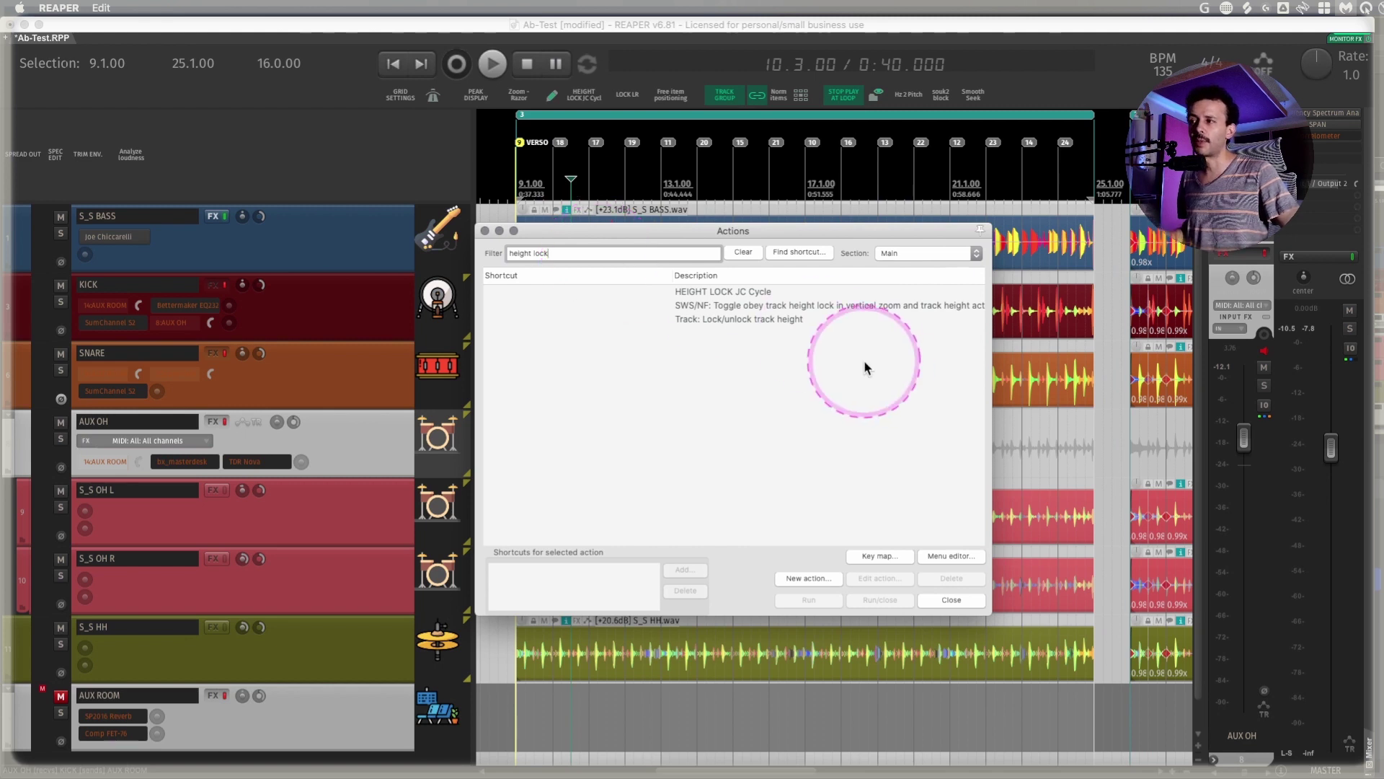
{"action": "left_click", "coordinate": [781, 318]}
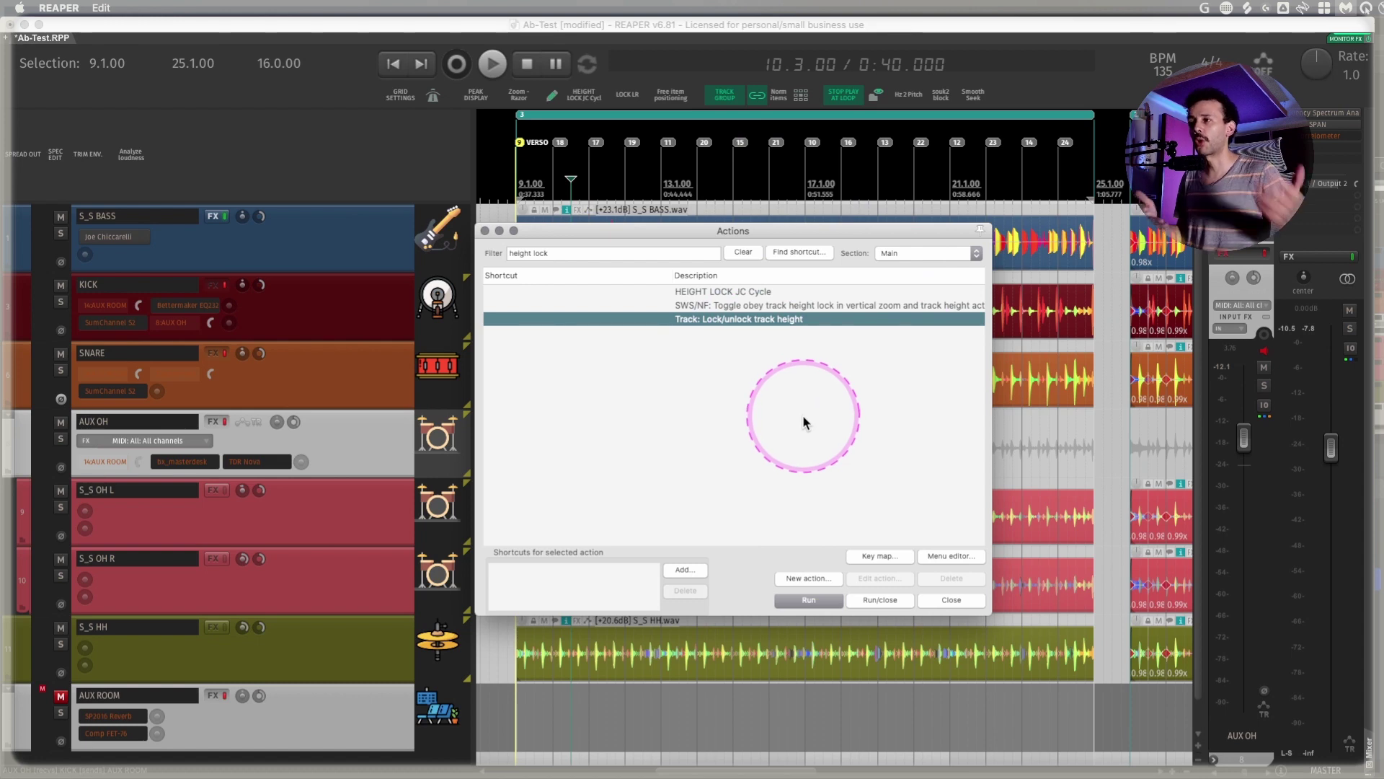
{"action": "left_click", "coordinate": [951, 600]}
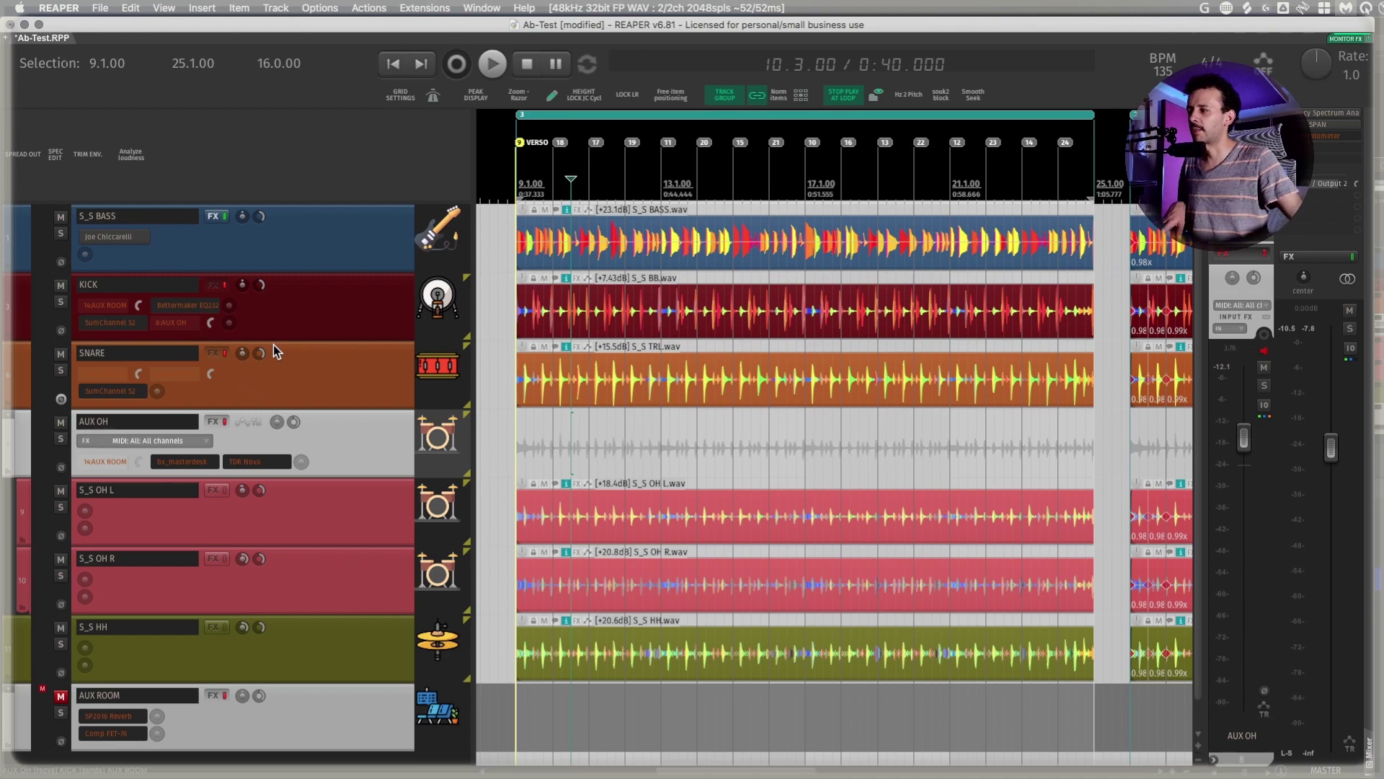
Toggle the HEIGHT LOCK JC cycle action and test shrinking and enlarging all tracks with the vertical zoom
{"action": "left_click", "coordinate": [578, 95]}
{"action": "left_click", "coordinate": [315, 331]}
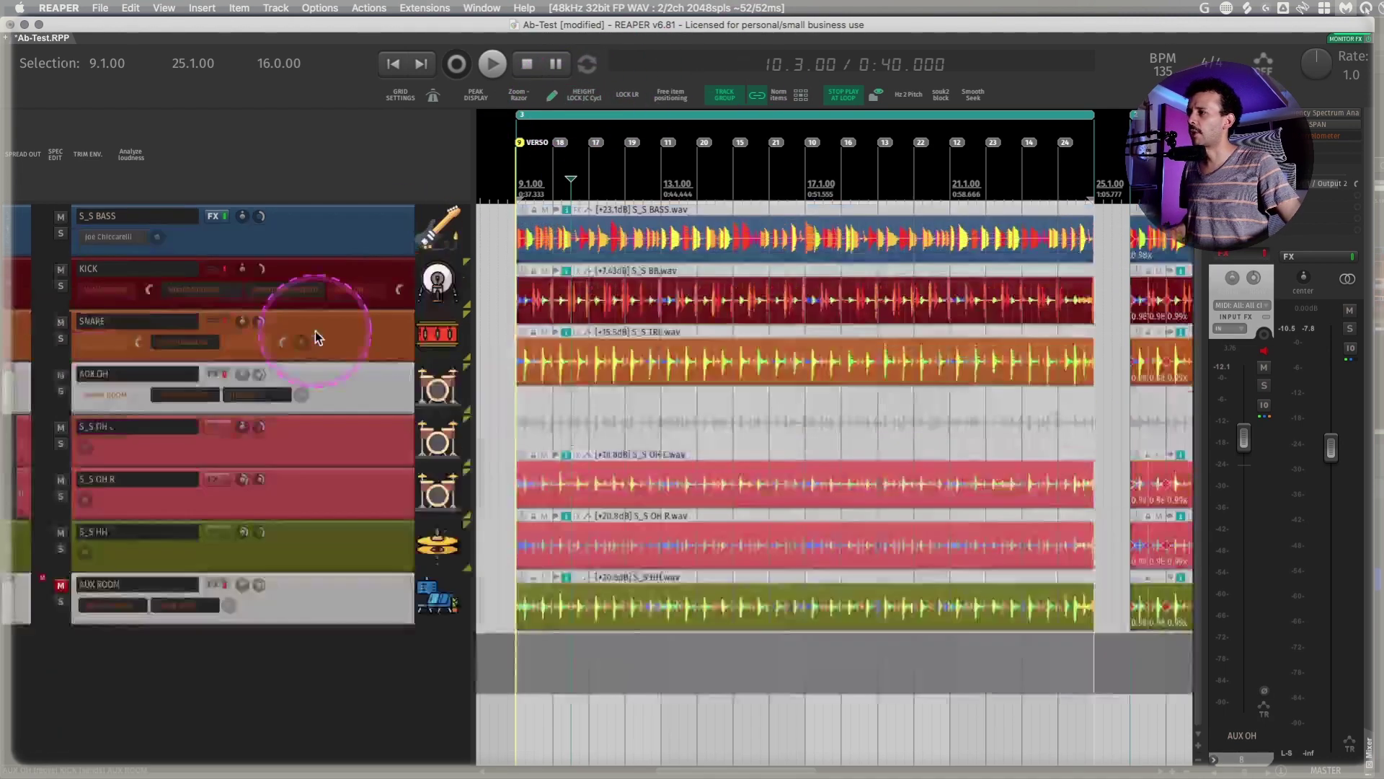
{"action": "left_click", "coordinate": [315, 331]}
{"action": "left_click", "coordinate": [315, 330]}
{"action": "left_click", "coordinate": [314, 331]}
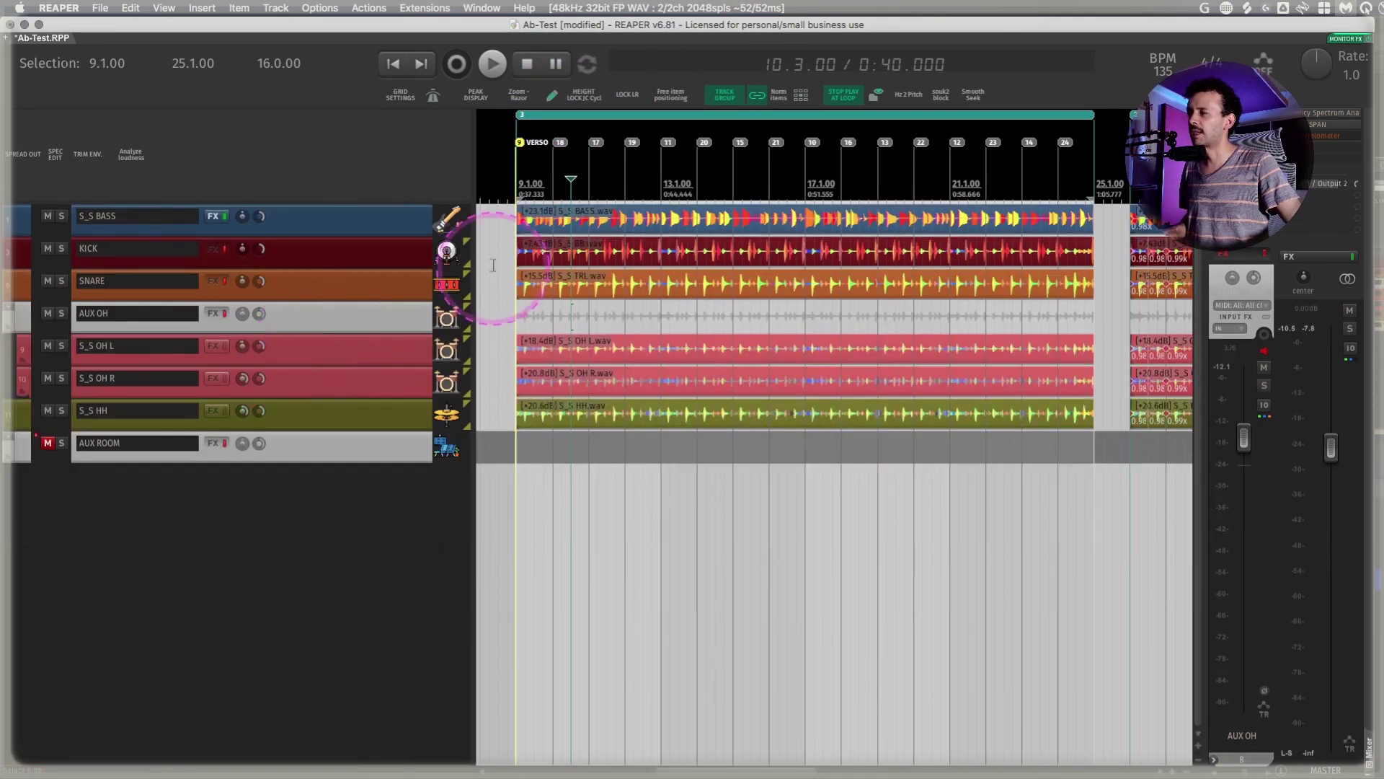
{"action": "left_click", "coordinate": [1095, 477]}
{"action": "left_click", "coordinate": [1094, 474]}
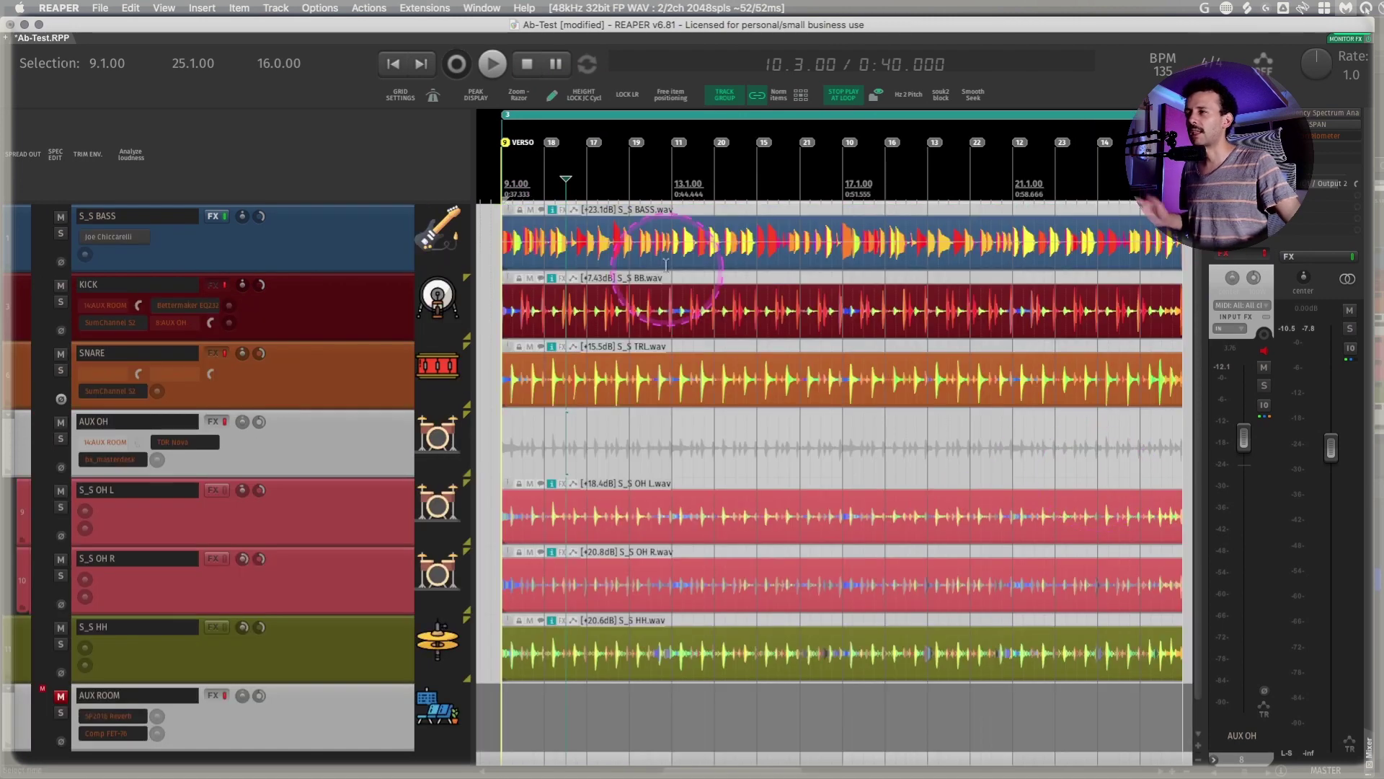
Toggle the track height lock back and test zooming the arrangement over the drum tracks again
{"action": "left_click", "coordinate": [579, 98]}
{"action": "left_click", "coordinate": [170, 411]}
{"action": "left_click", "coordinate": [247, 368]}
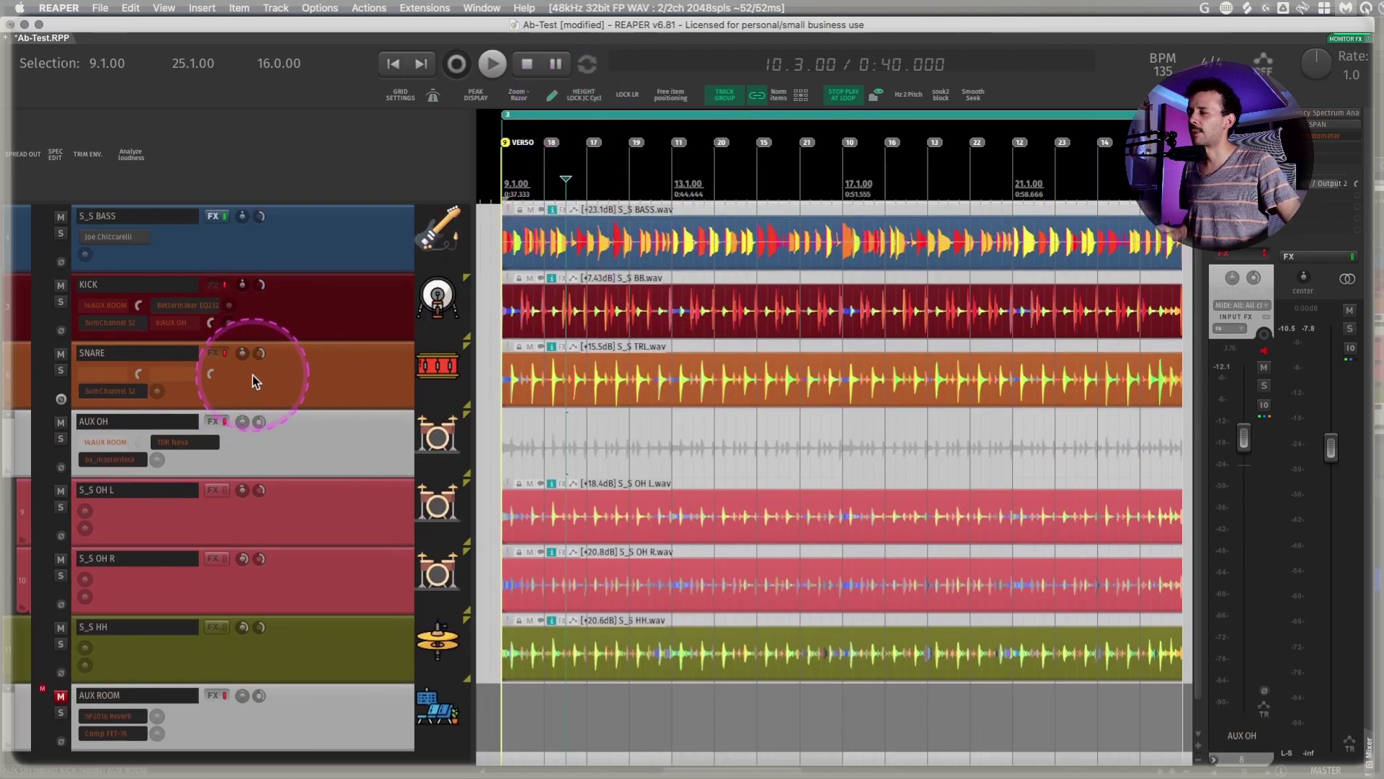
{"action": "left_click", "coordinate": [249, 371]}
{"action": "left_click", "coordinate": [310, 367]}
{"action": "left_click", "coordinate": [586, 273]}
{"action": "left_click", "coordinate": [680, 331]}
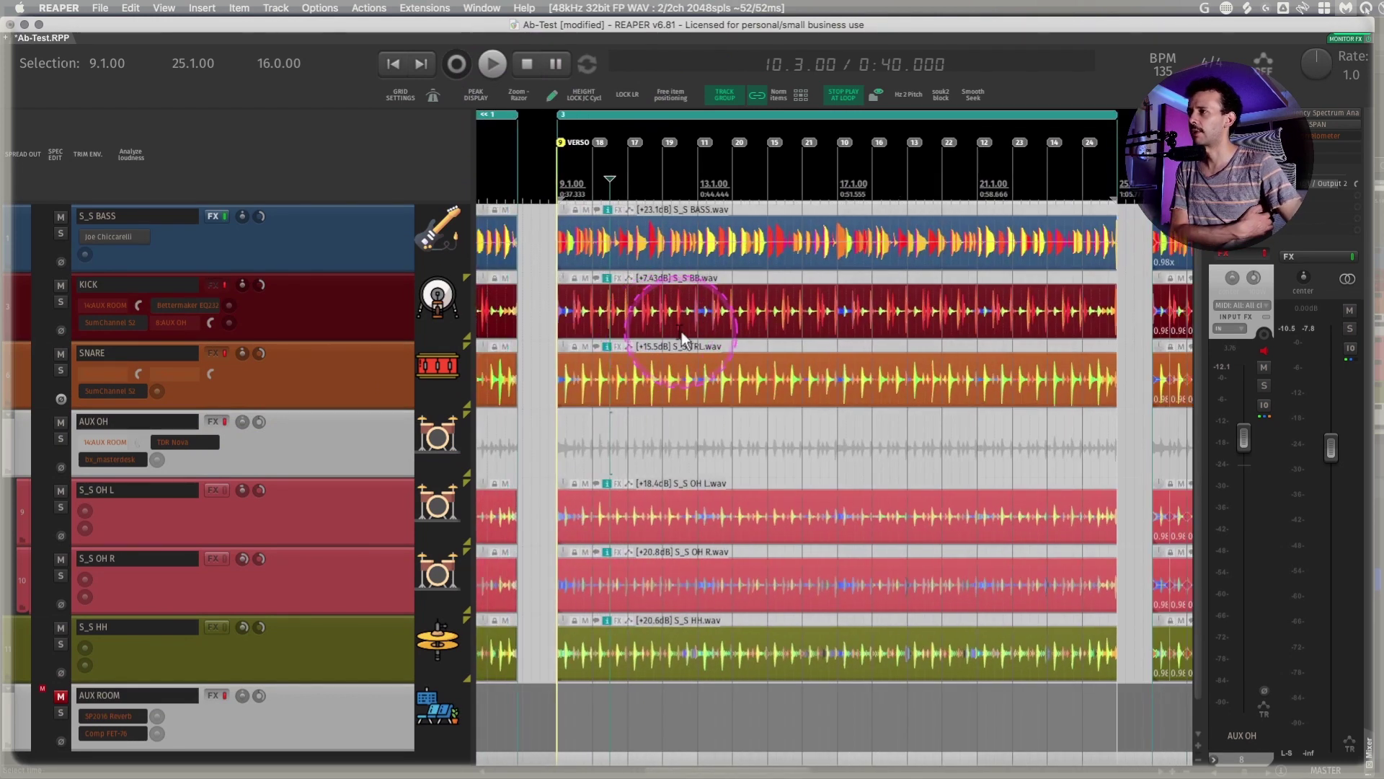
Extend the S_S BASS item and the verse region back to the drum items' start at 8.4.92, and audition the result
{"action": "left_click_drag", "start_coordinate": [474, 332], "coordinate": [858, 642]}
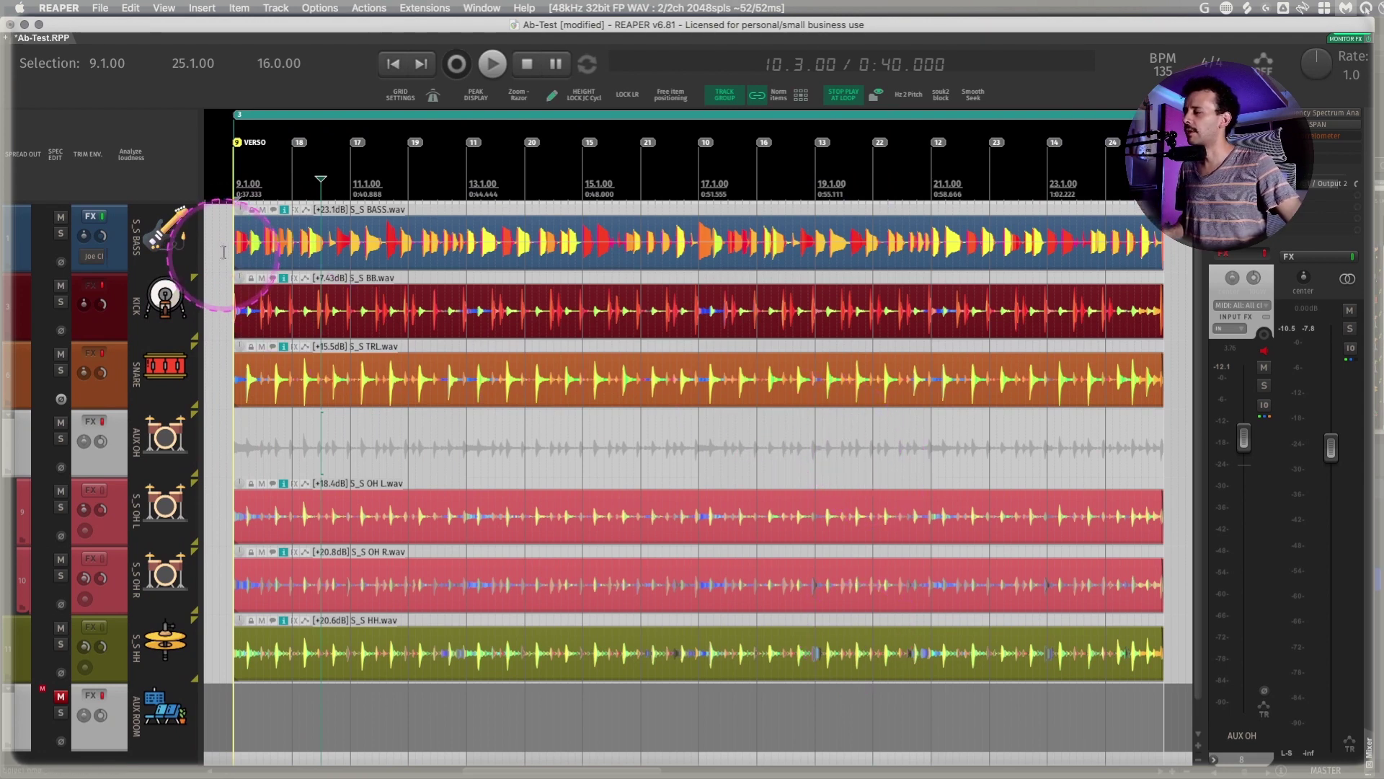
{"action": "left_click_drag", "start_coordinate": [223, 252], "coordinate": [272, 653]}
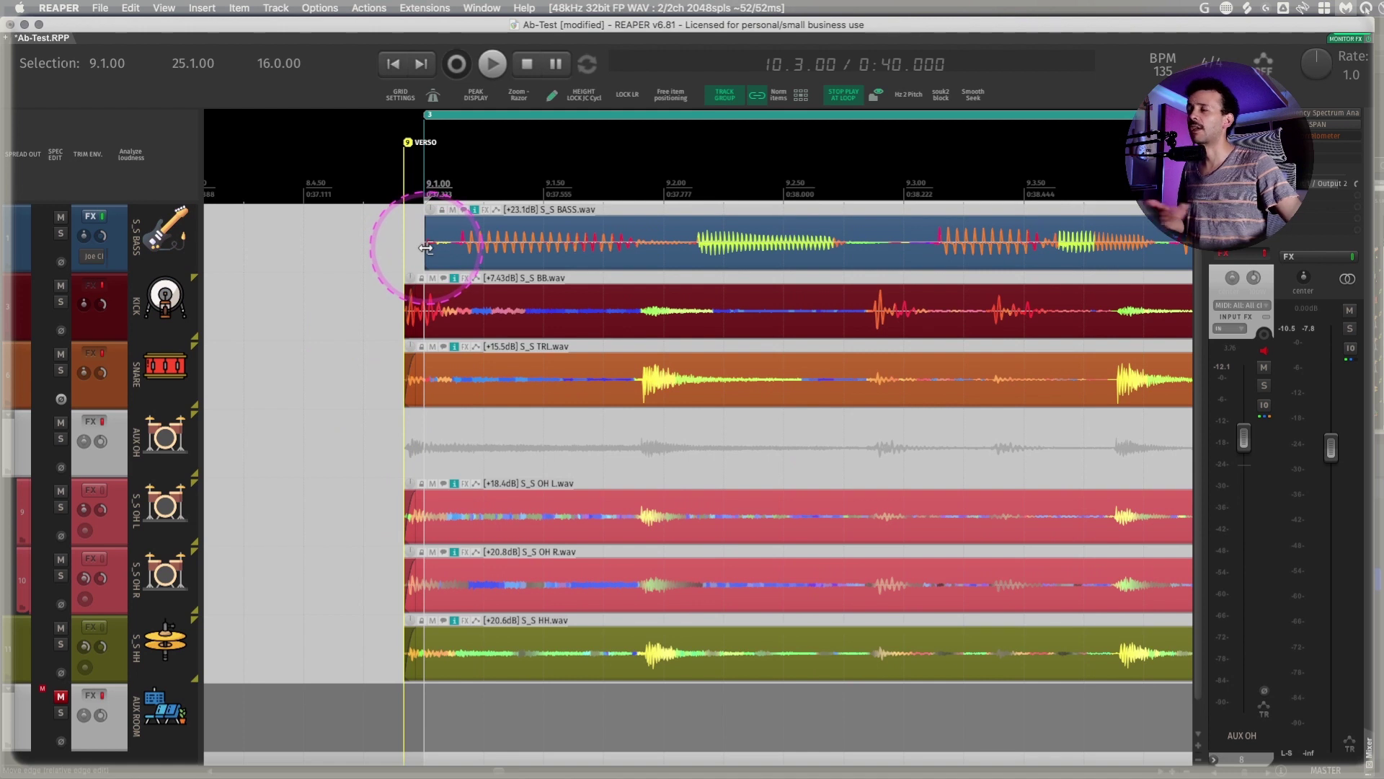
{"action": "left_click_drag", "start_coordinate": [426, 248], "coordinate": [404, 248]}
{"action": "left_click_drag", "start_coordinate": [425, 114], "coordinate": [403, 114]}
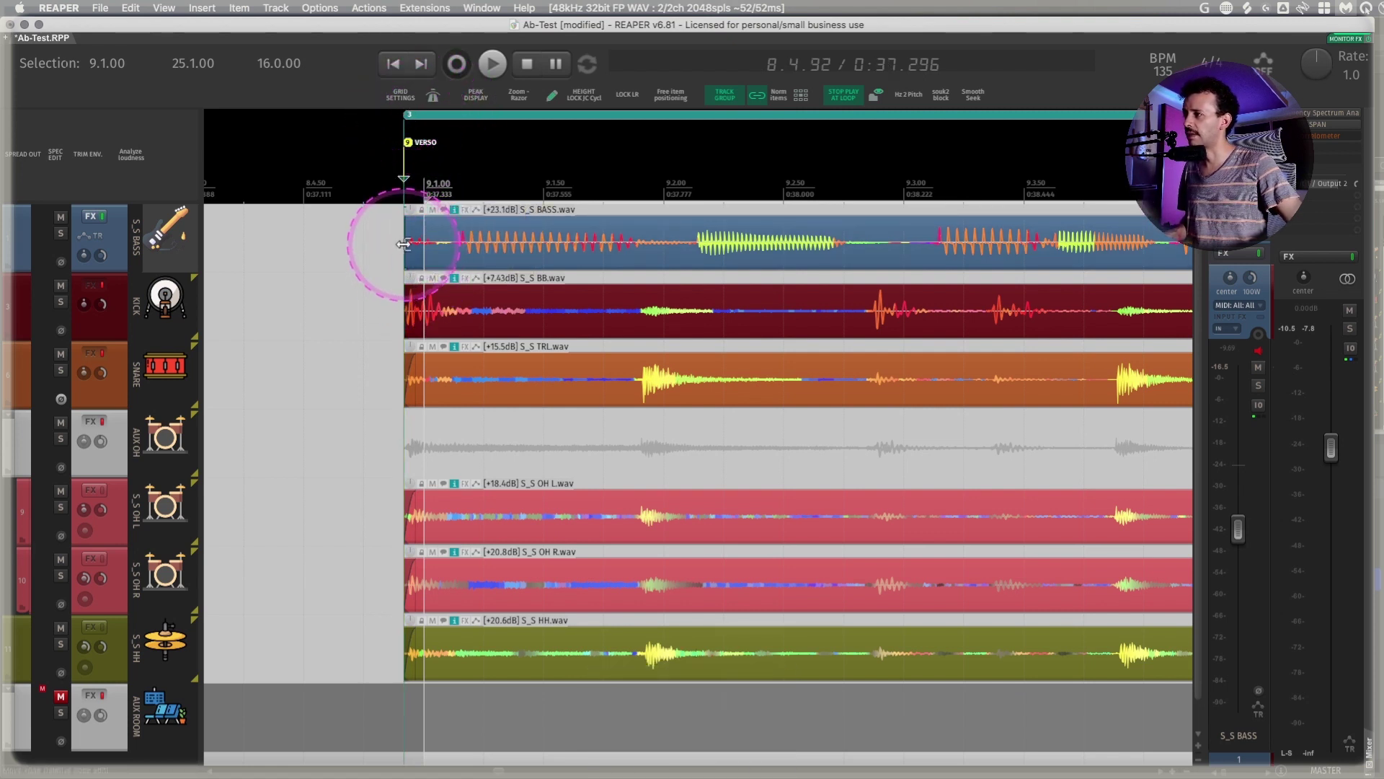
{"action": "key", "text": "space"}
{"action": "key", "text": "space"}
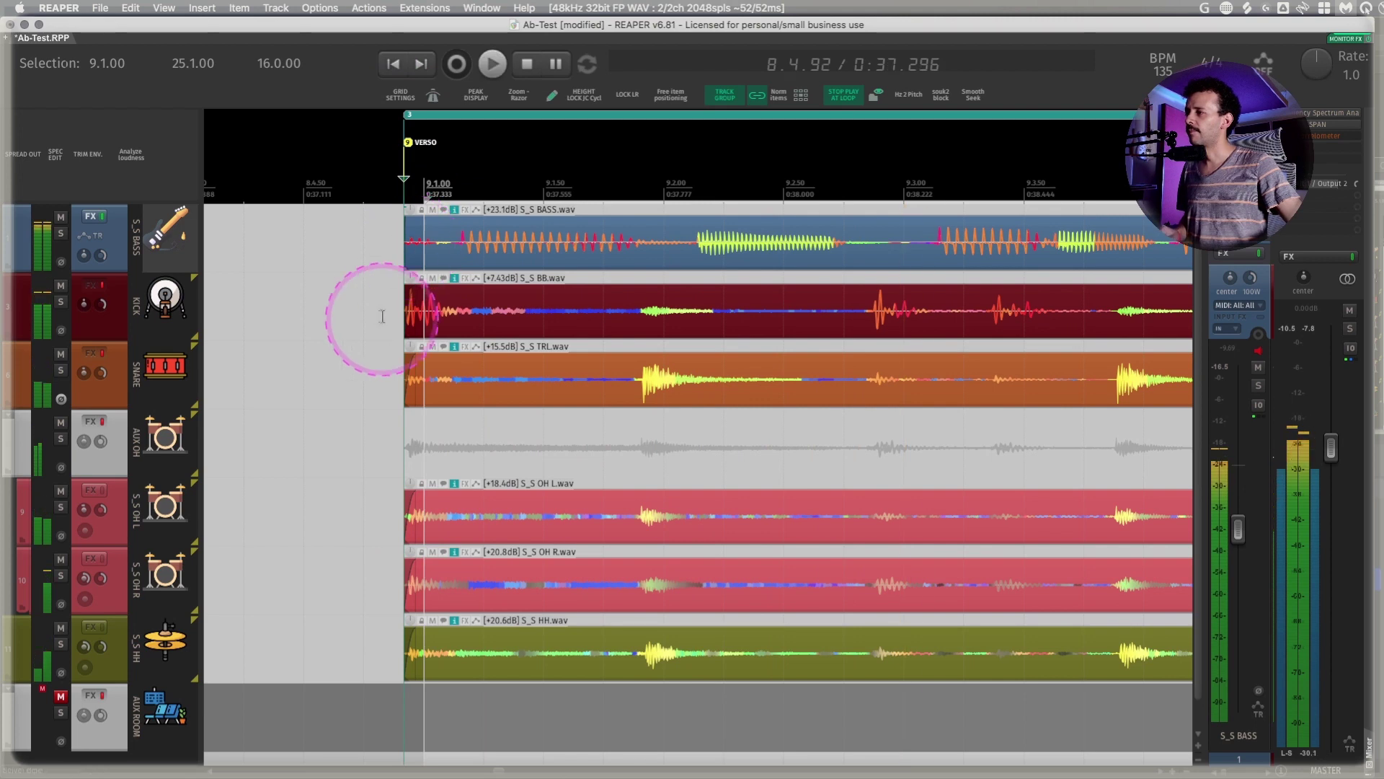
Find the metronome actions in the action list and run Options: Show metronome/pre-roll settings
{"action": "scroll", "coordinate": [380, 312], "scroll_direction": "up", "scroll_amount": 4}
{"action": "scroll", "coordinate": [747, 242], "scroll_direction": "down", "scroll_amount": 5}
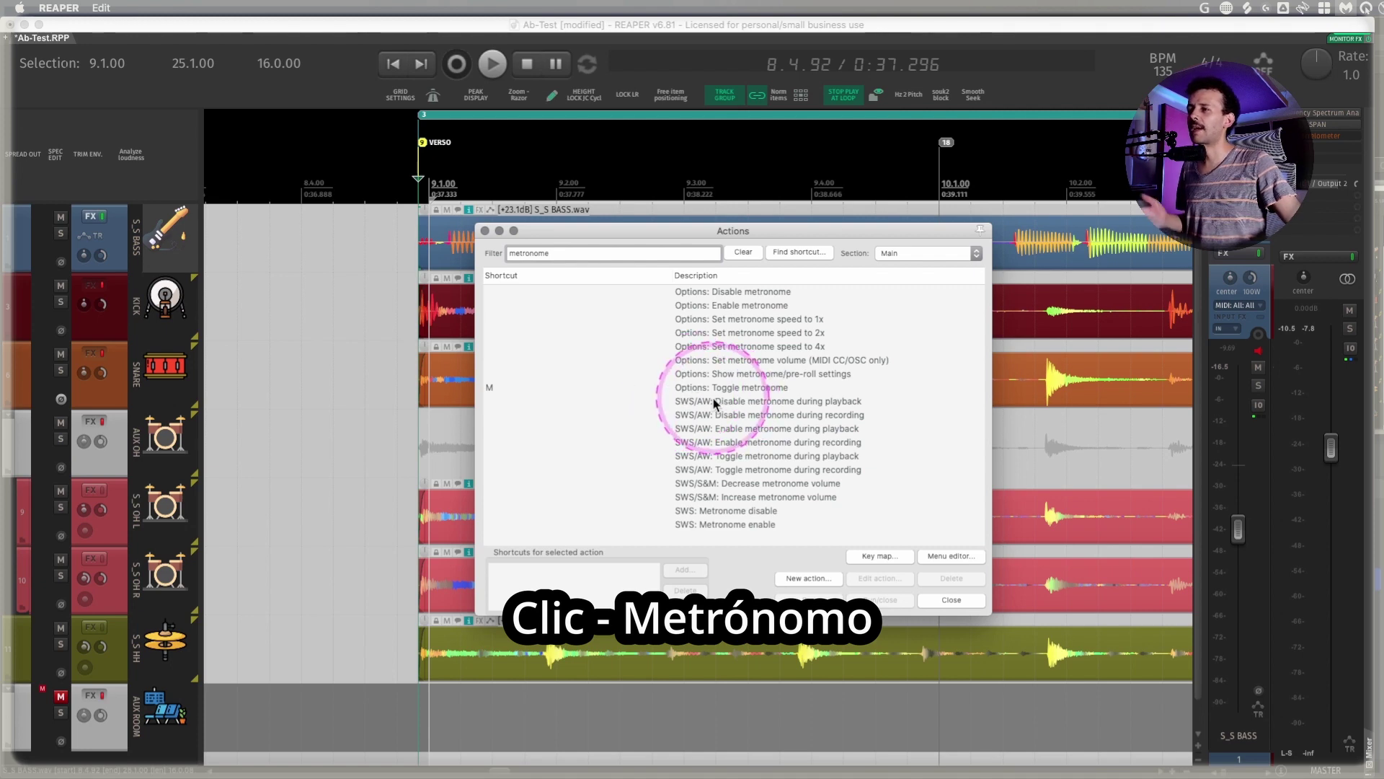
{"action": "left_click", "coordinate": [748, 375]}
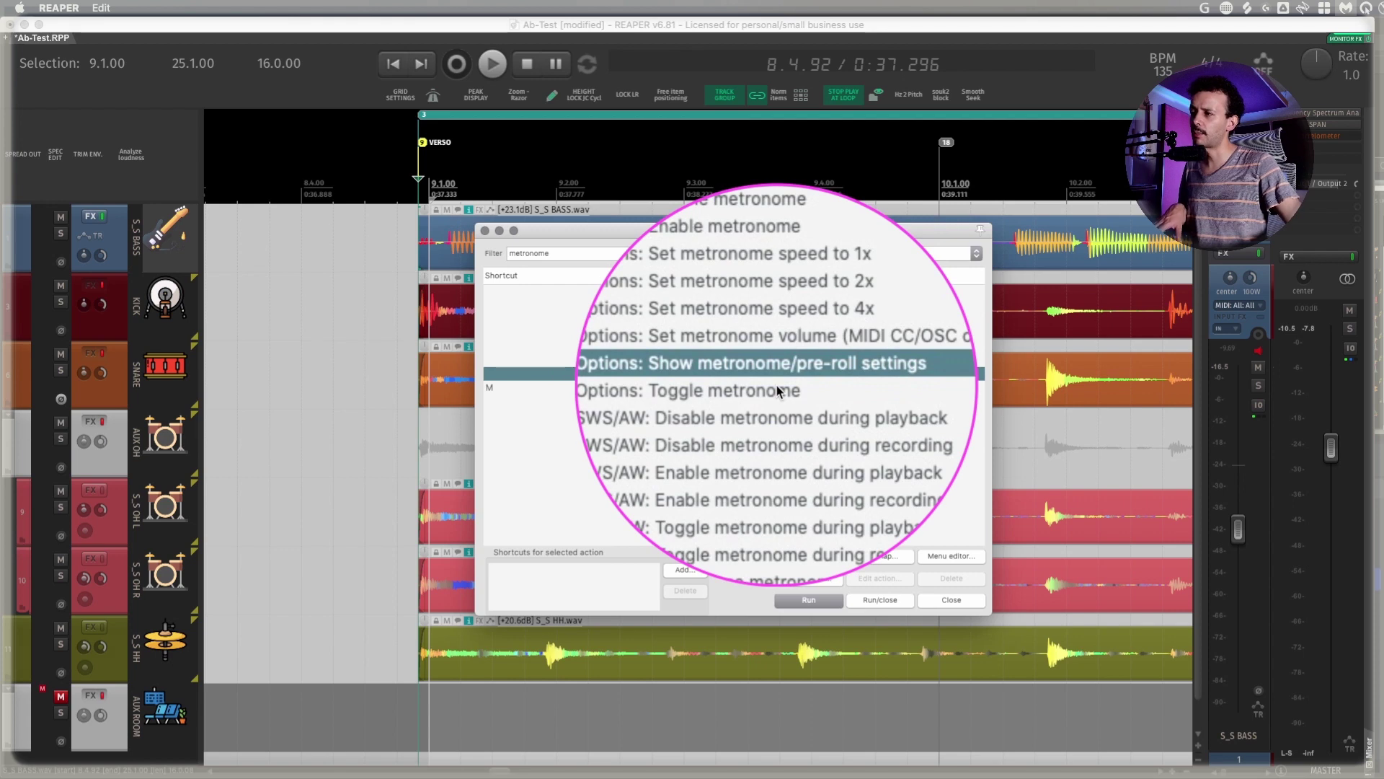
{"action": "left_click", "coordinate": [827, 602]}
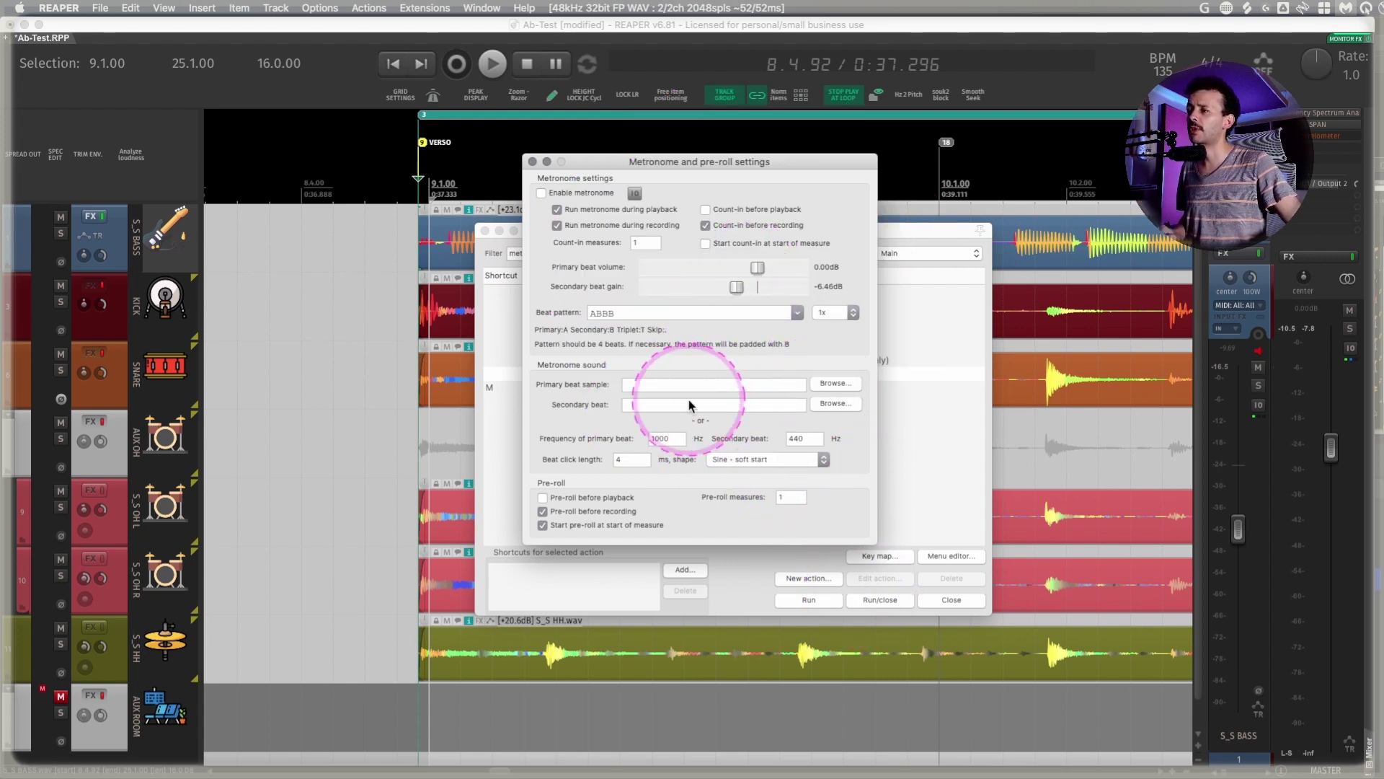
Close the metronome settings and the action list, and set the time selection from 8.4.92 to 10.1.00
{"action": "left_click", "coordinate": [532, 162]}
{"action": "left_click", "coordinate": [952, 599]}
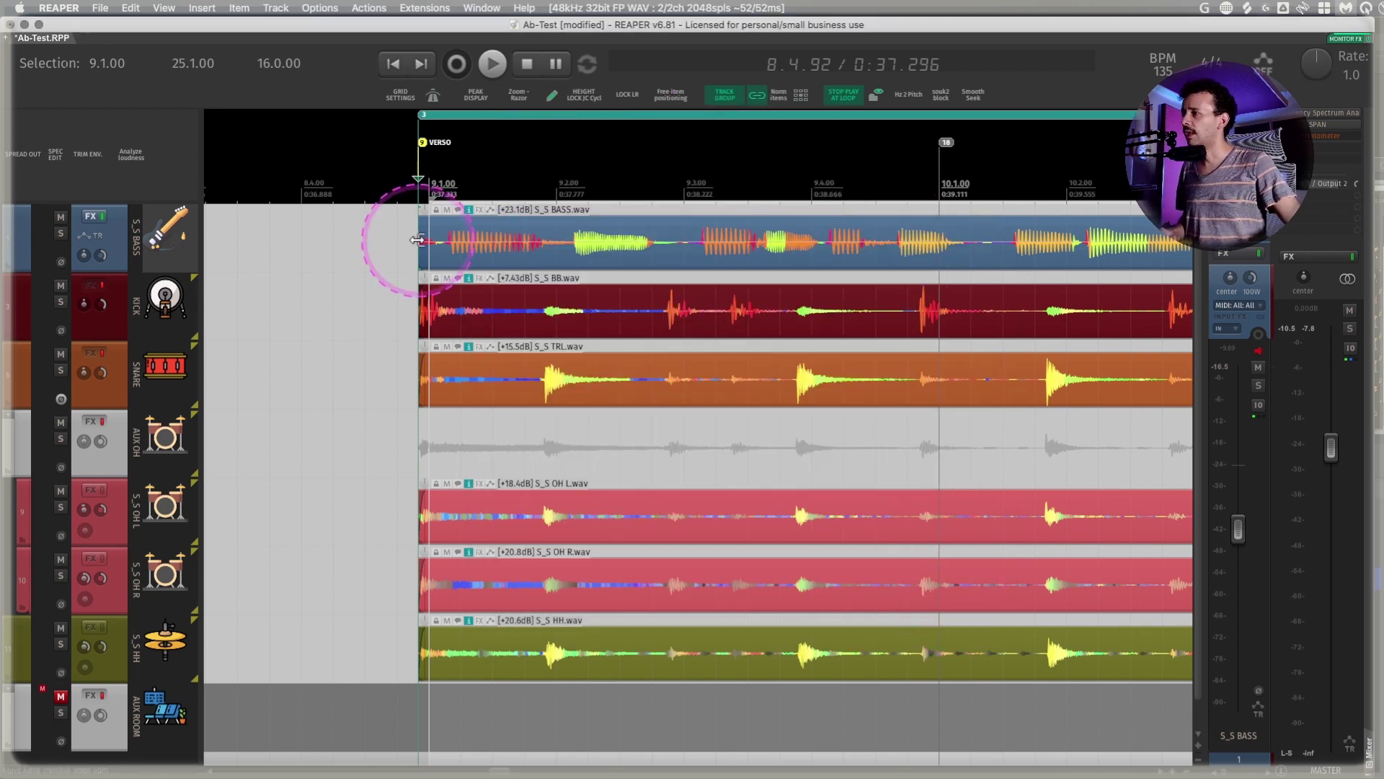
{"action": "double_click", "coordinate": [533, 179]}
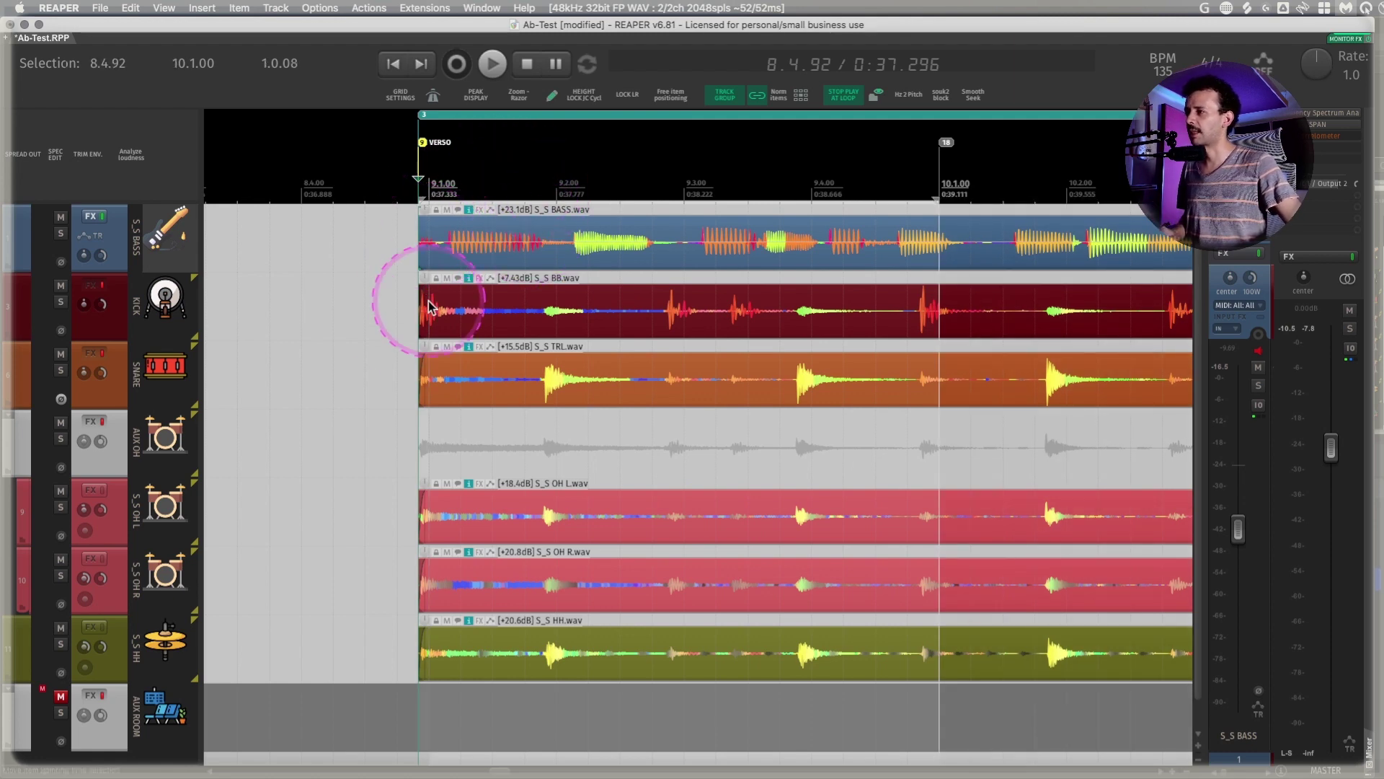
{"action": "scroll", "coordinate": [396, 308], "scroll_direction": "up", "scroll_amount": 3}
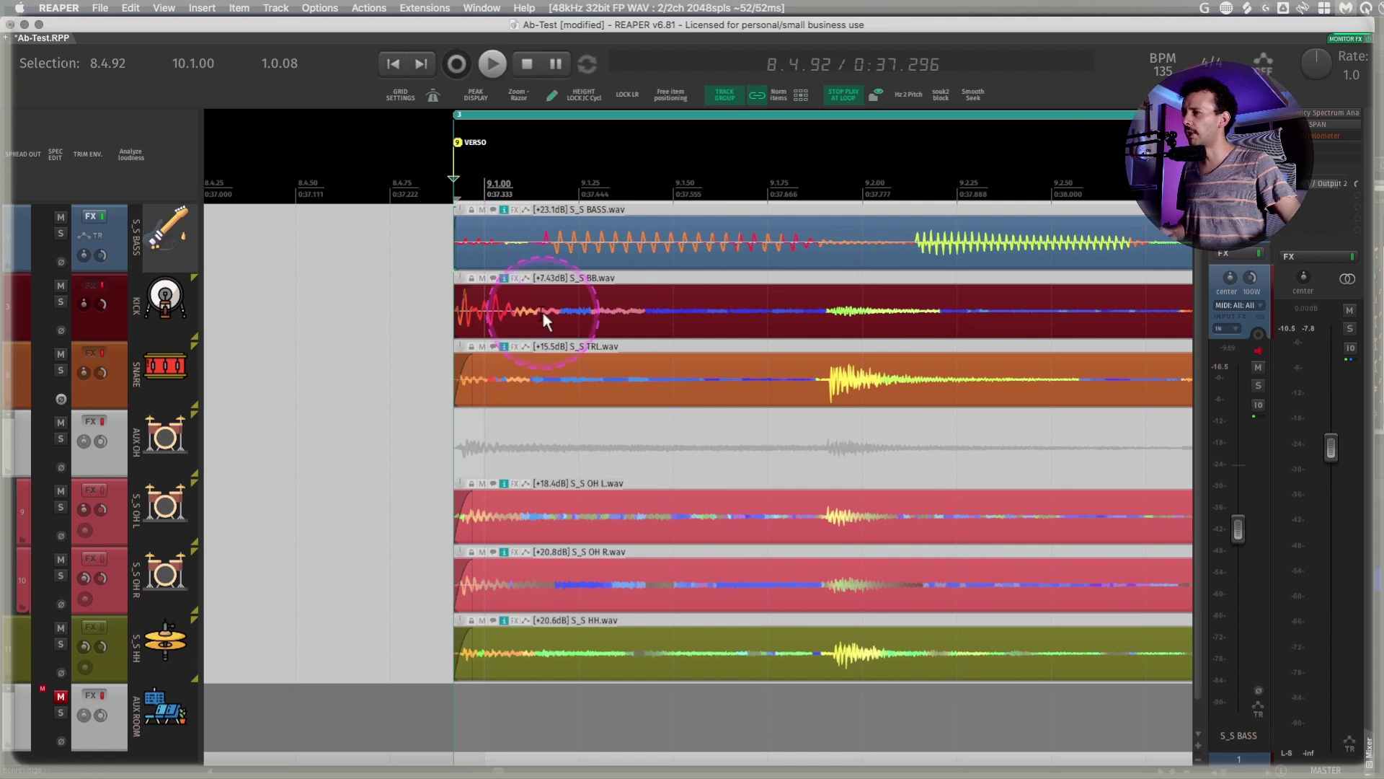
Extend the starts of the bass and drum items ahead of the VERSO marker, and start the time selection at 9.1.19
{"action": "left_click", "coordinate": [542, 186]}
{"action": "left_click_drag", "start_coordinate": [561, 653], "coordinate": [672, 305]}
{"action": "scroll", "coordinate": [671, 309], "scroll_direction": "up", "scroll_amount": 5}
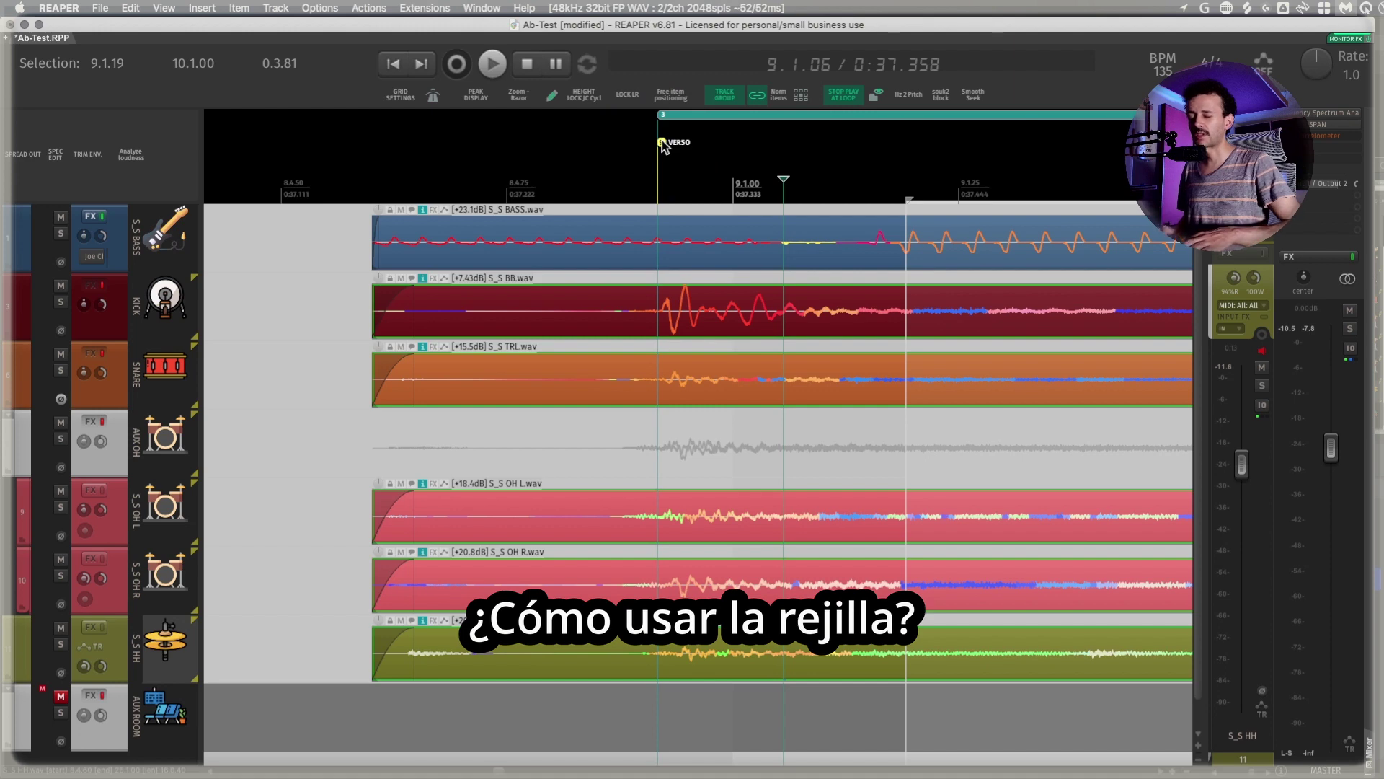
Find Options: Toggle grid lines in the action list, and place the edit cursor at 8.4.51 in the arrangement
{"action": "key", "text": "question"}
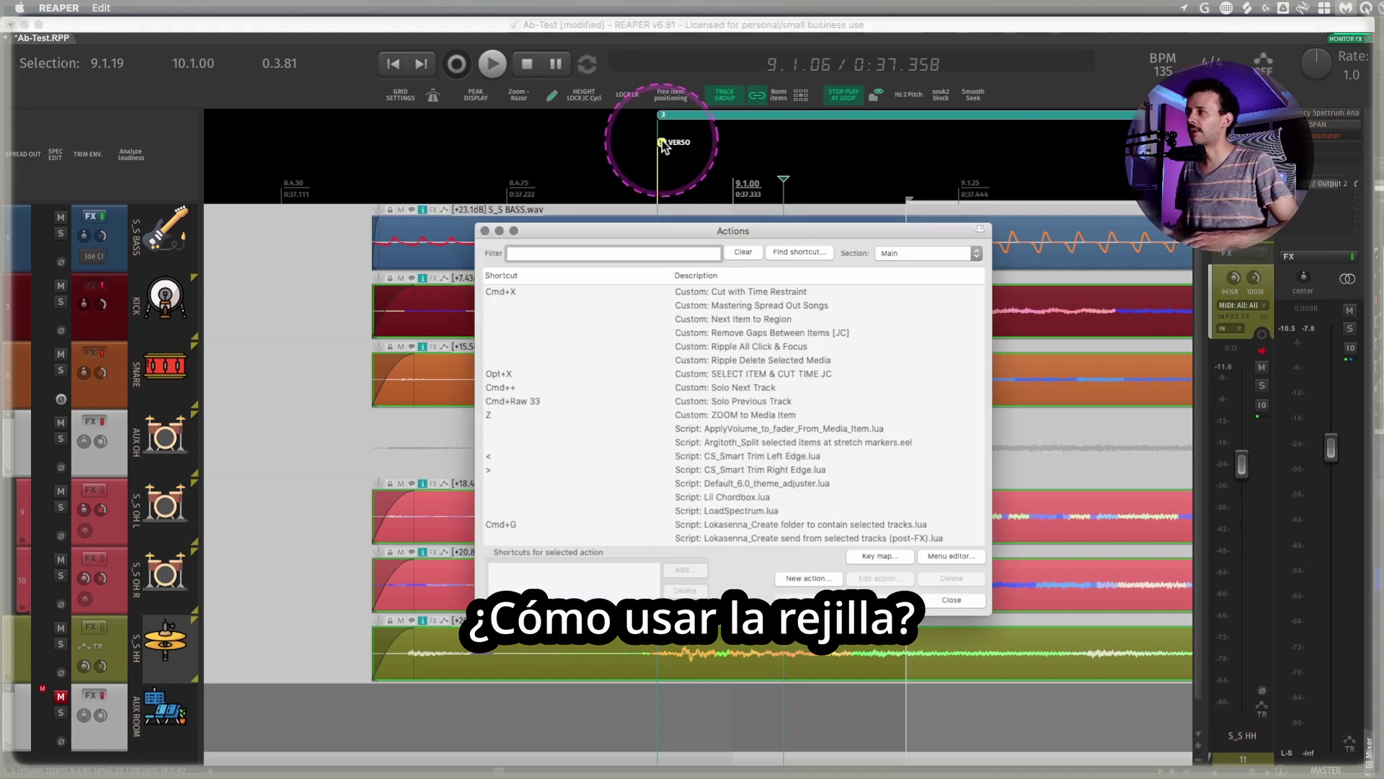
{"action": "scroll", "coordinate": [734, 426], "scroll_direction": "up", "scroll_amount": 10}
{"action": "left_click", "coordinate": [734, 422]}
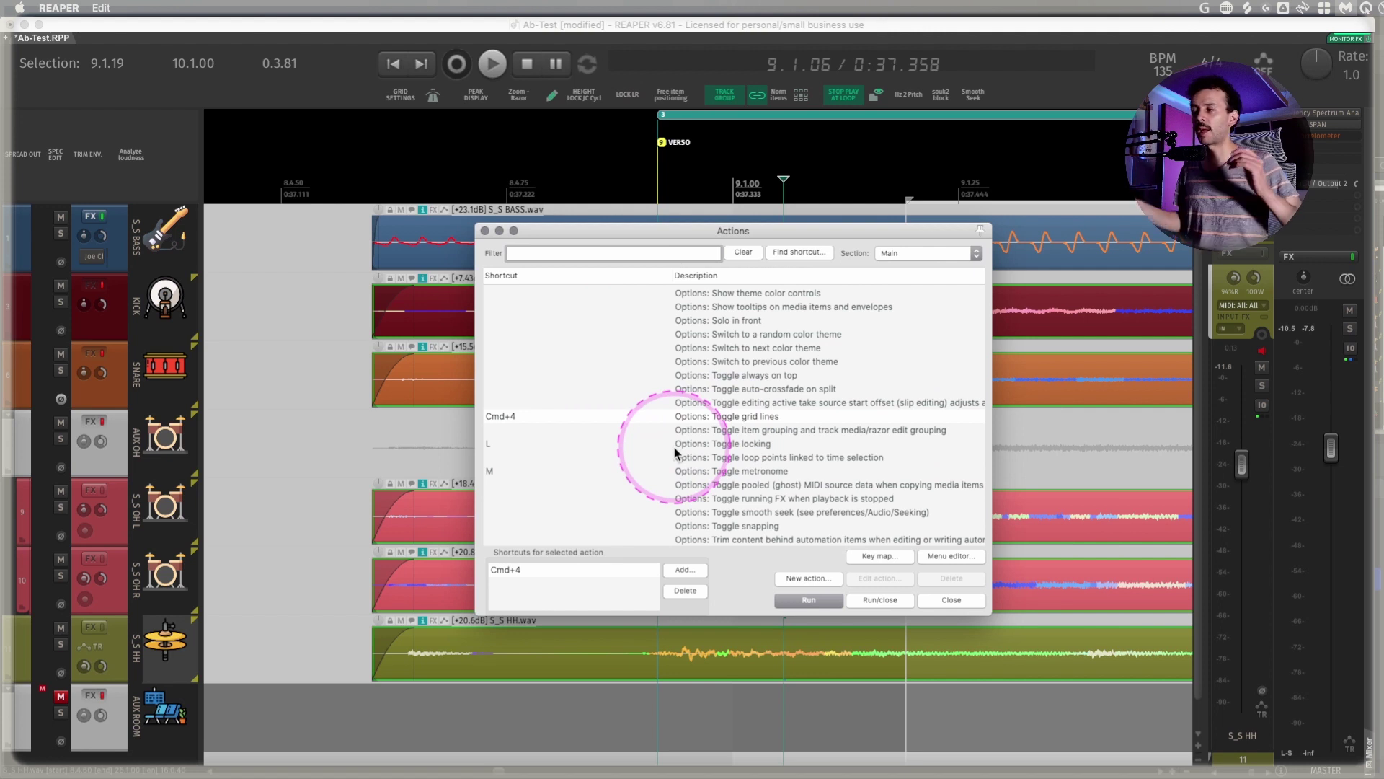
{"action": "left_click", "coordinate": [288, 441]}
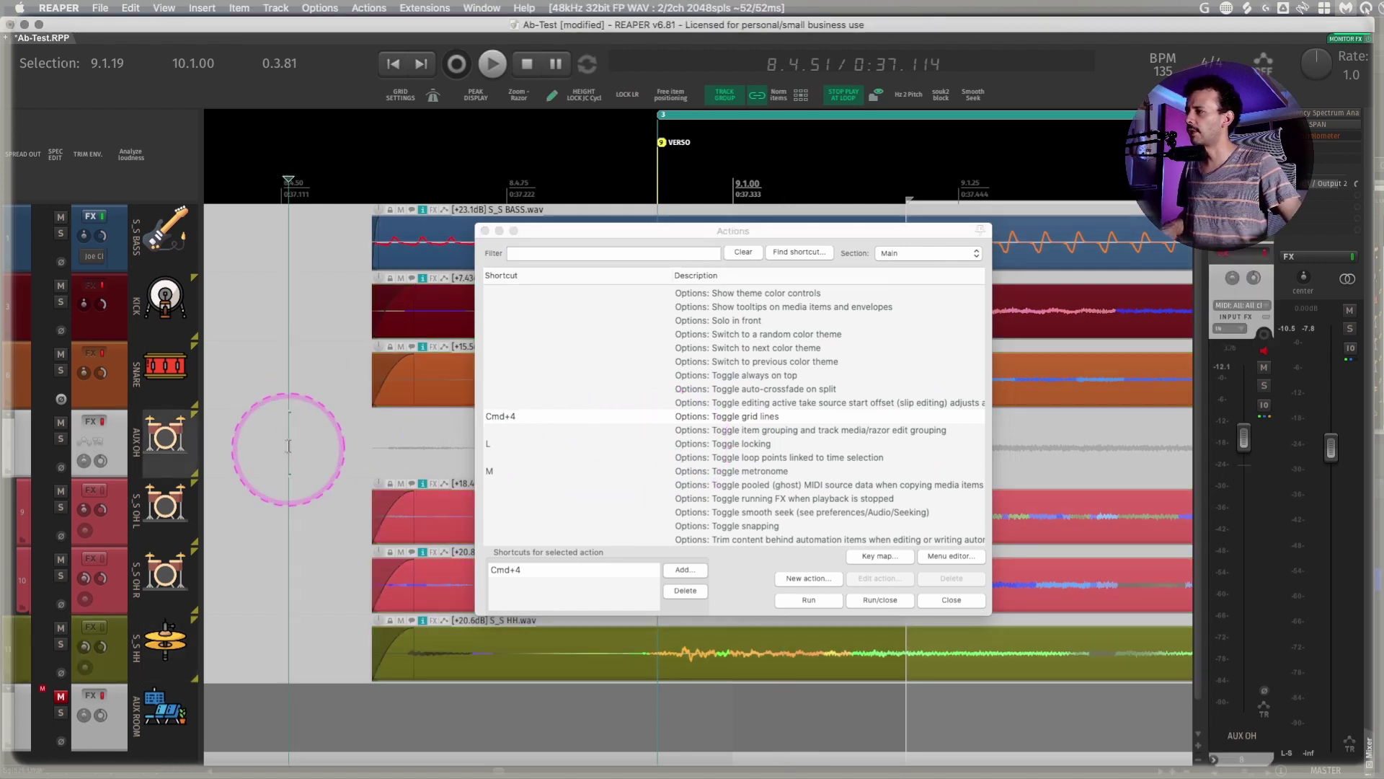
{"action": "left_click", "coordinate": [285, 292]}
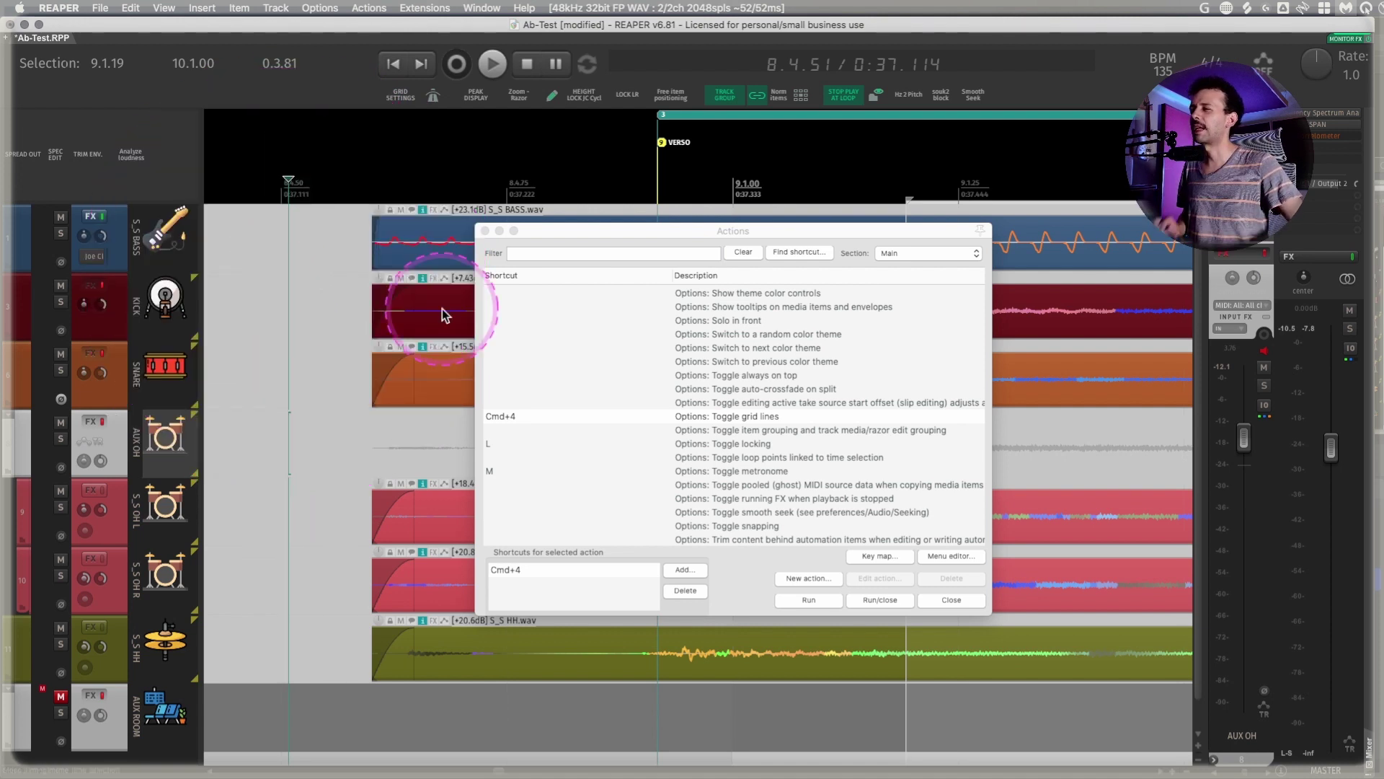
Look up the action assigned to Cmd+1, Grid: Adjust by 1/2, and halve the grid spacing around the verse start
{"action": "left_click", "coordinate": [798, 254]}
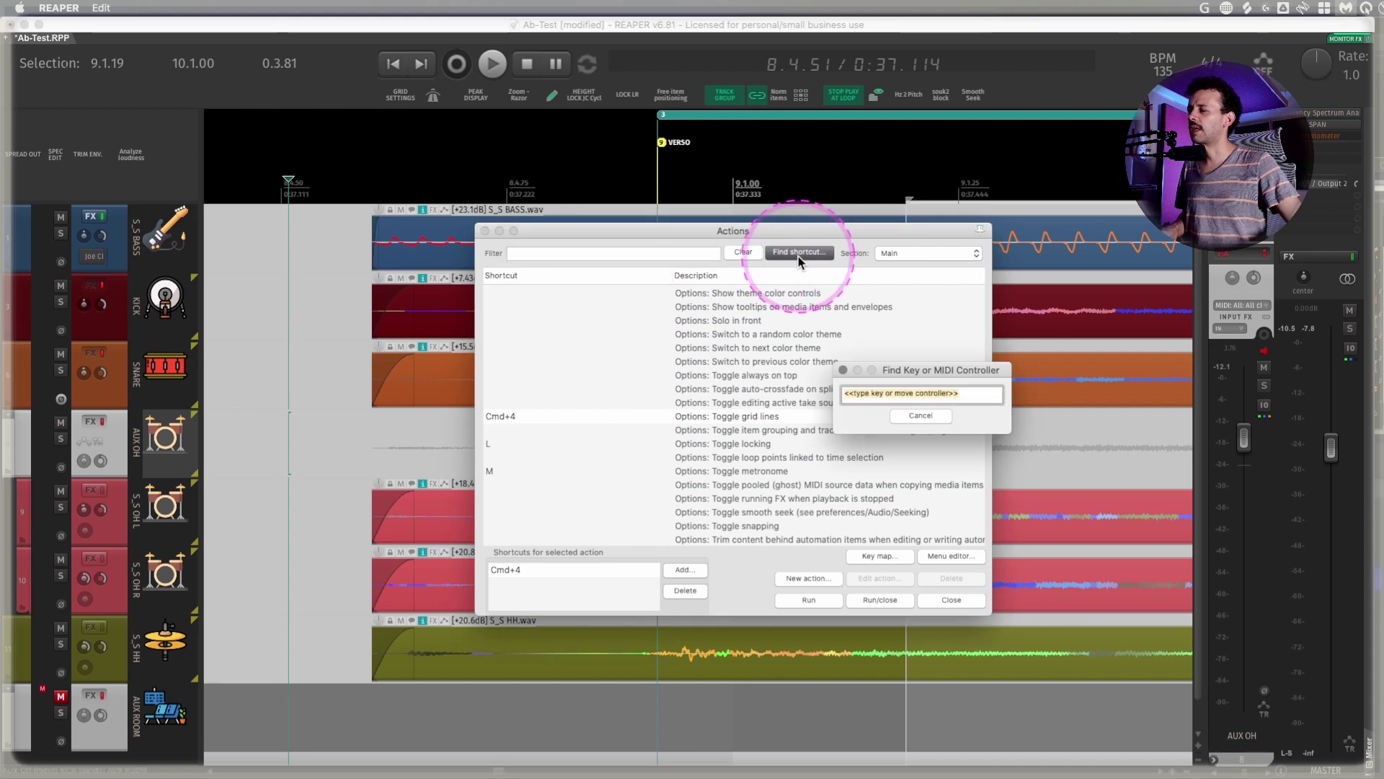
{"action": "key", "text": "super+1"}
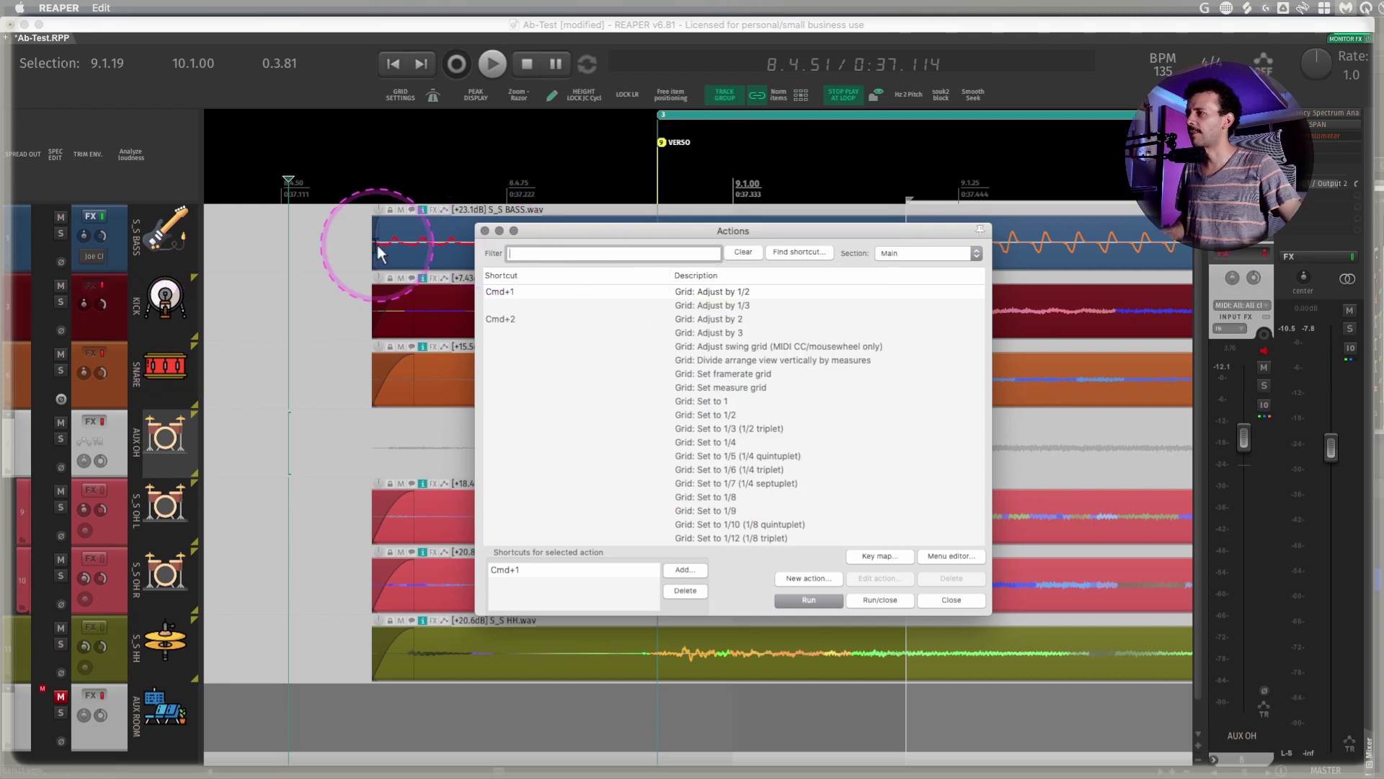
{"action": "left_click", "coordinate": [326, 264]}
{"action": "scroll", "coordinate": [326, 263], "scroll_direction": "left", "scroll_amount": 3}
{"action": "left_click", "coordinate": [446, 272]}
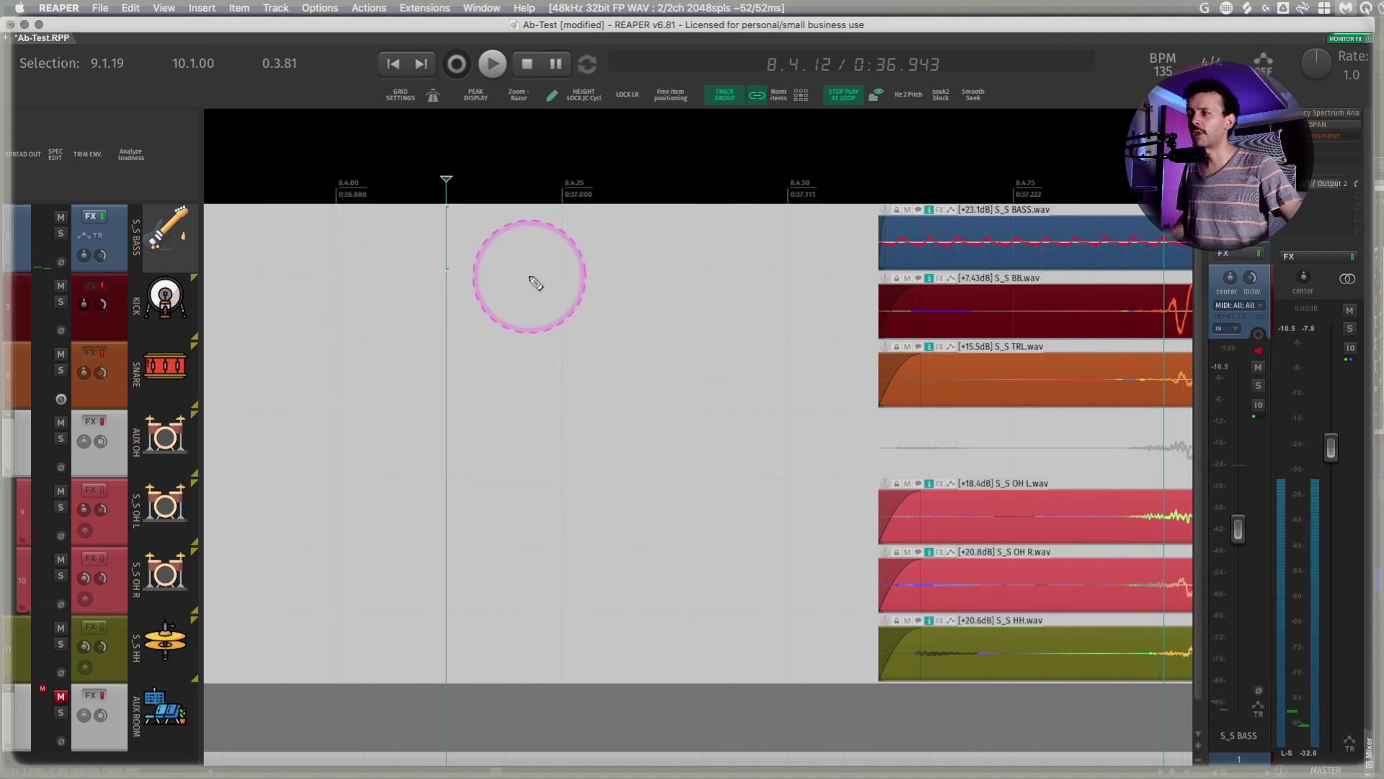
{"action": "scroll", "coordinate": [581, 300], "scroll_direction": "right", "scroll_amount": 5}
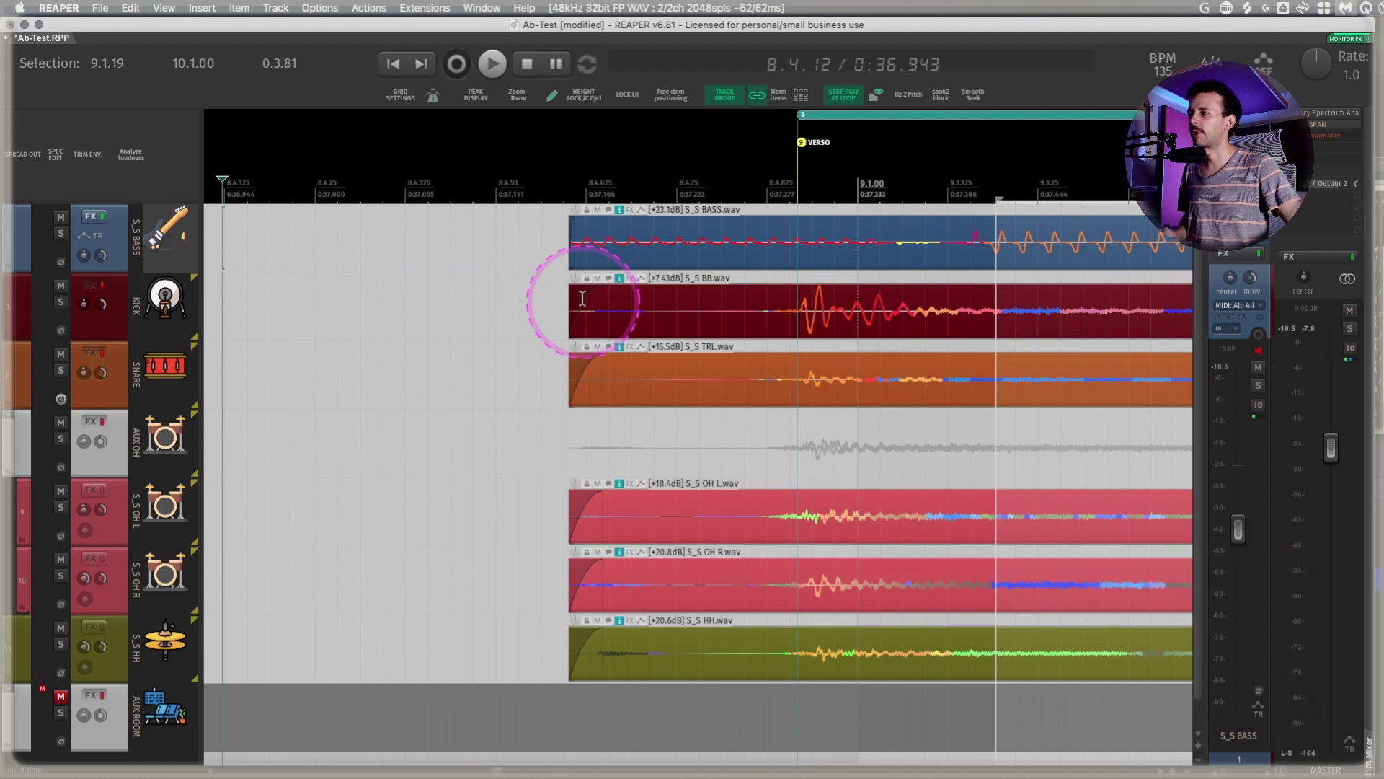
{"action": "scroll", "coordinate": [583, 298], "scroll_direction": "right", "scroll_amount": 2}
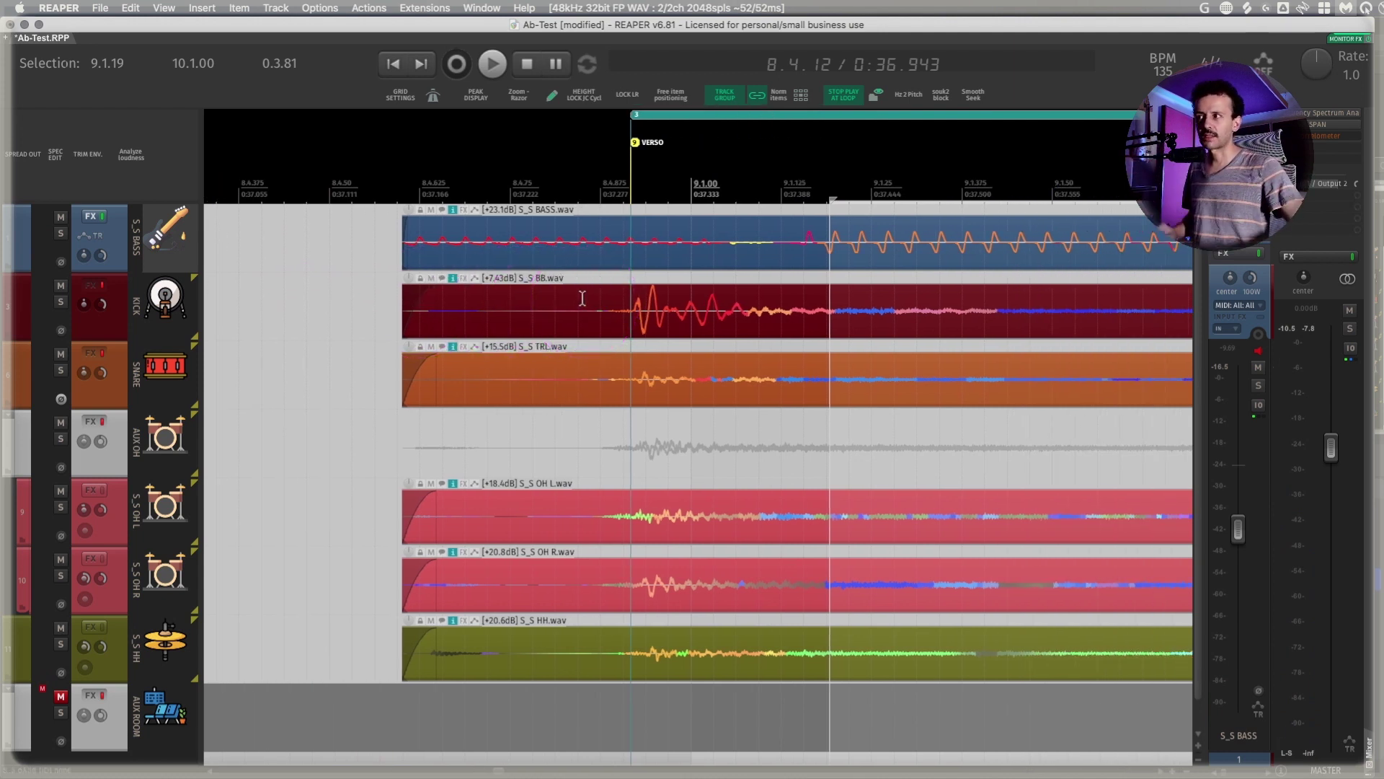
{"action": "scroll", "coordinate": [643, 319], "scroll_direction": "right", "scroll_amount": 1}
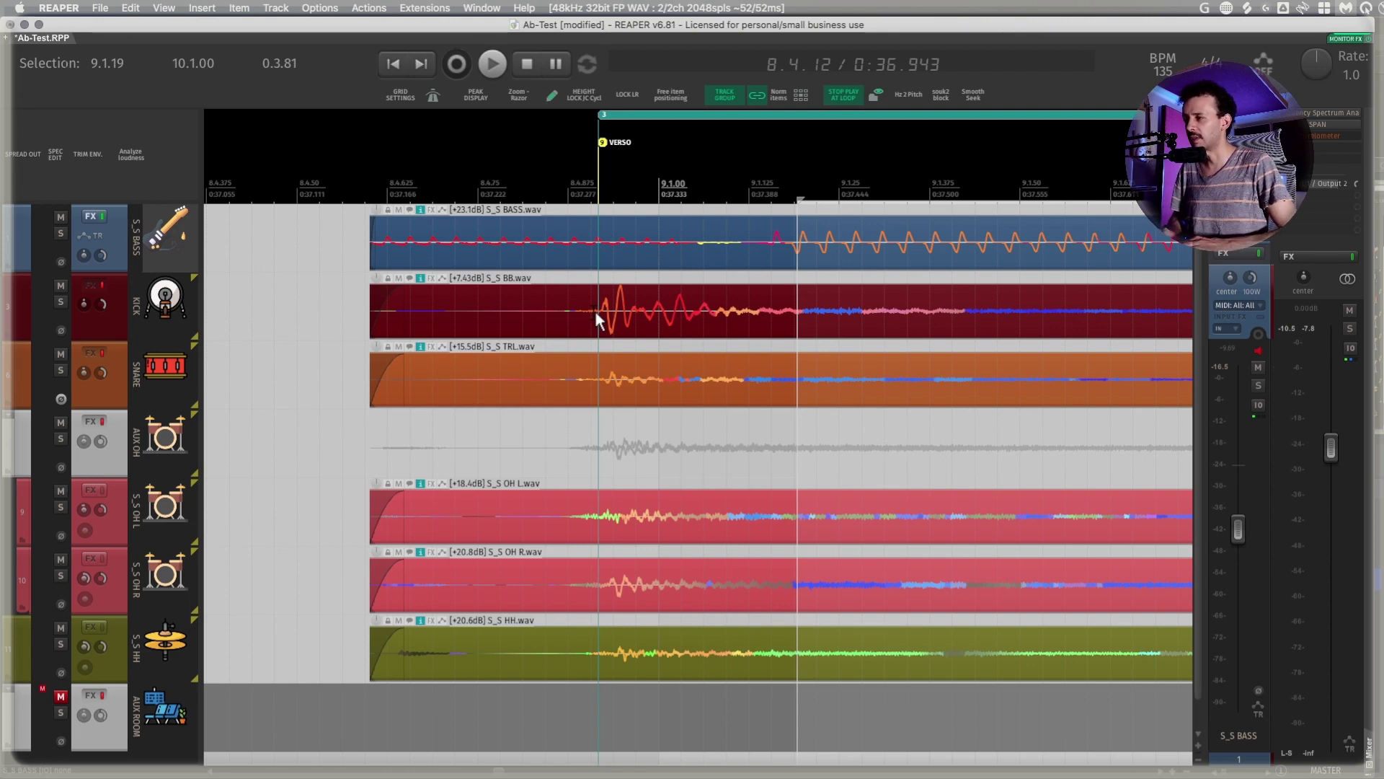
Filter the action list by "st", select Item: Add stretch marker at cursor, and move the action list off the waveform starts
{"action": "key", "text": "shift+/"}
{"action": "type", "text": "st"}
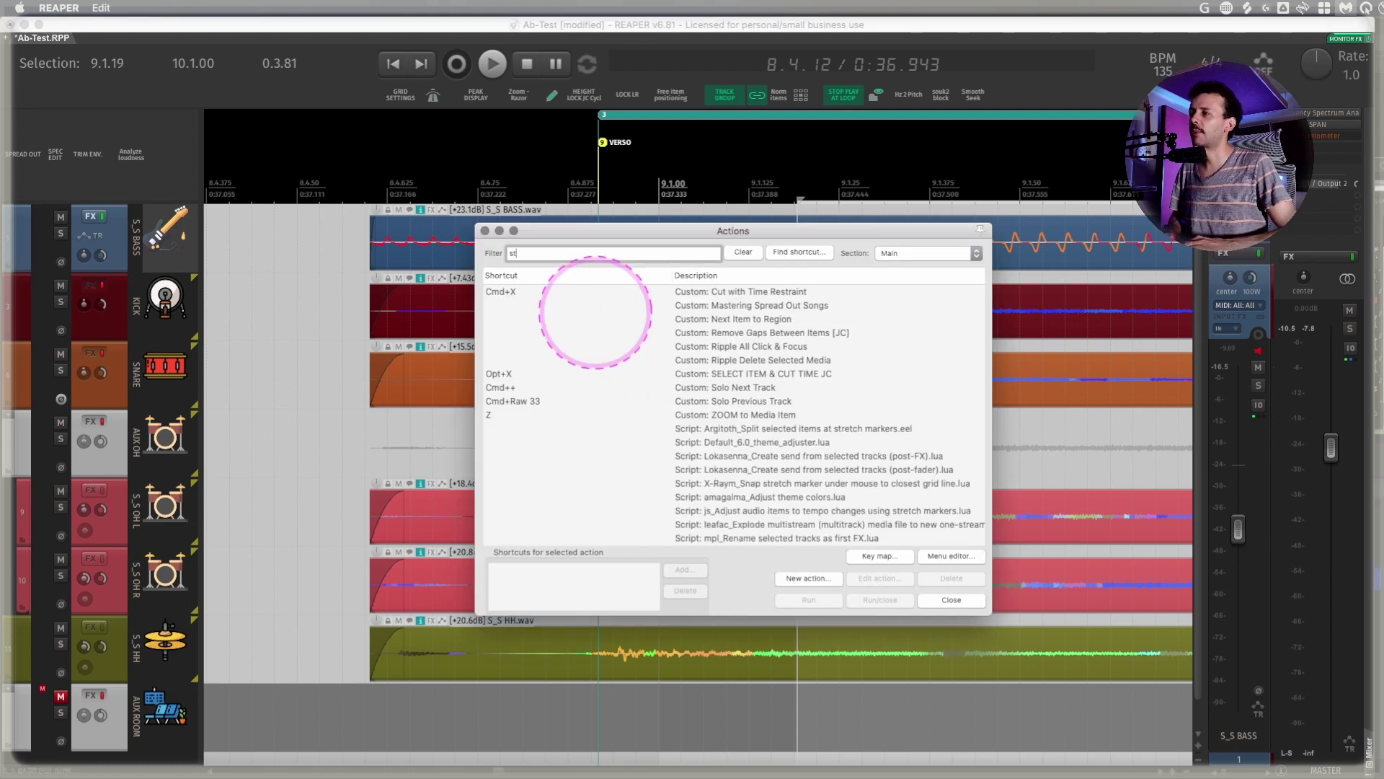
{"action": "scroll", "coordinate": [671, 433], "scroll_direction": "down", "scroll_amount": 10}
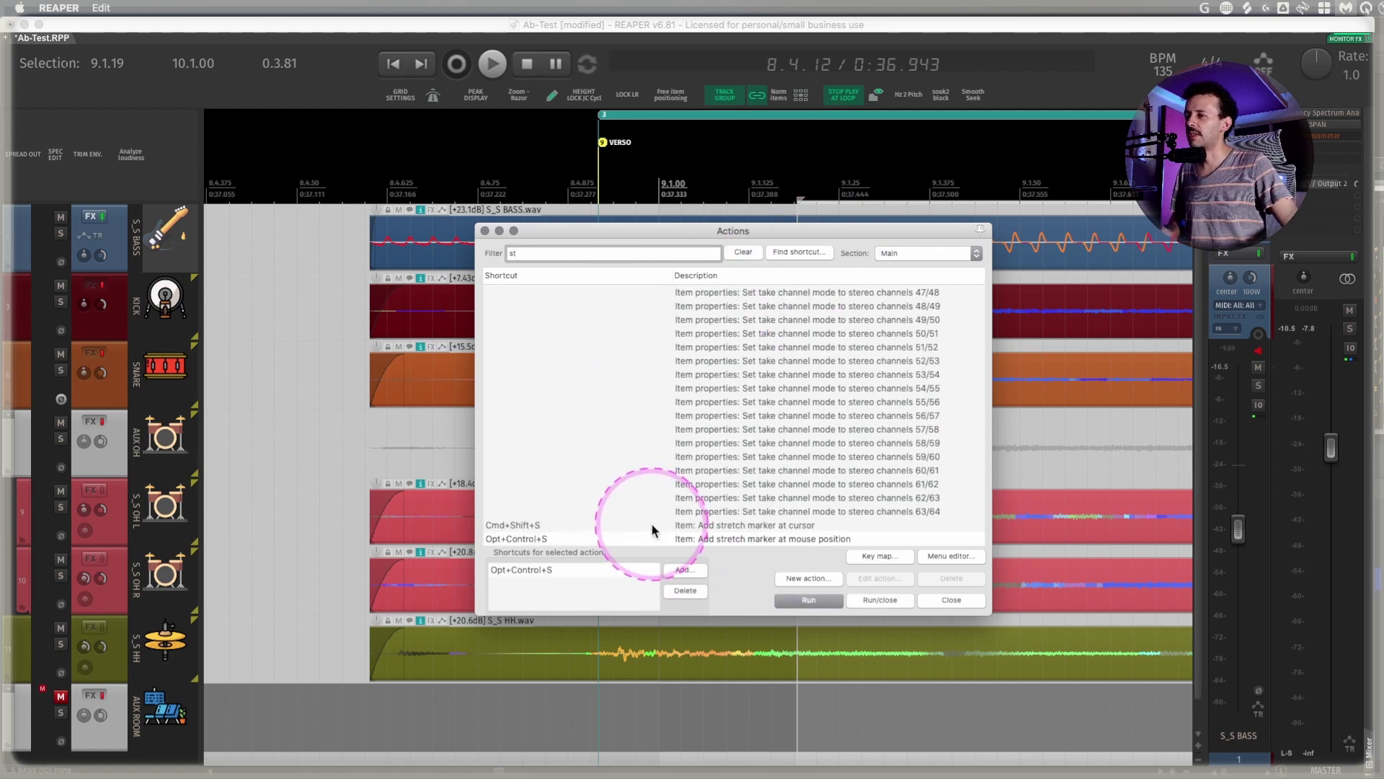
{"action": "left_click", "coordinate": [653, 506]}
{"action": "scroll", "coordinate": [648, 508], "scroll_direction": "down", "scroll_amount": 1}
{"action": "left_click", "coordinate": [714, 464]}
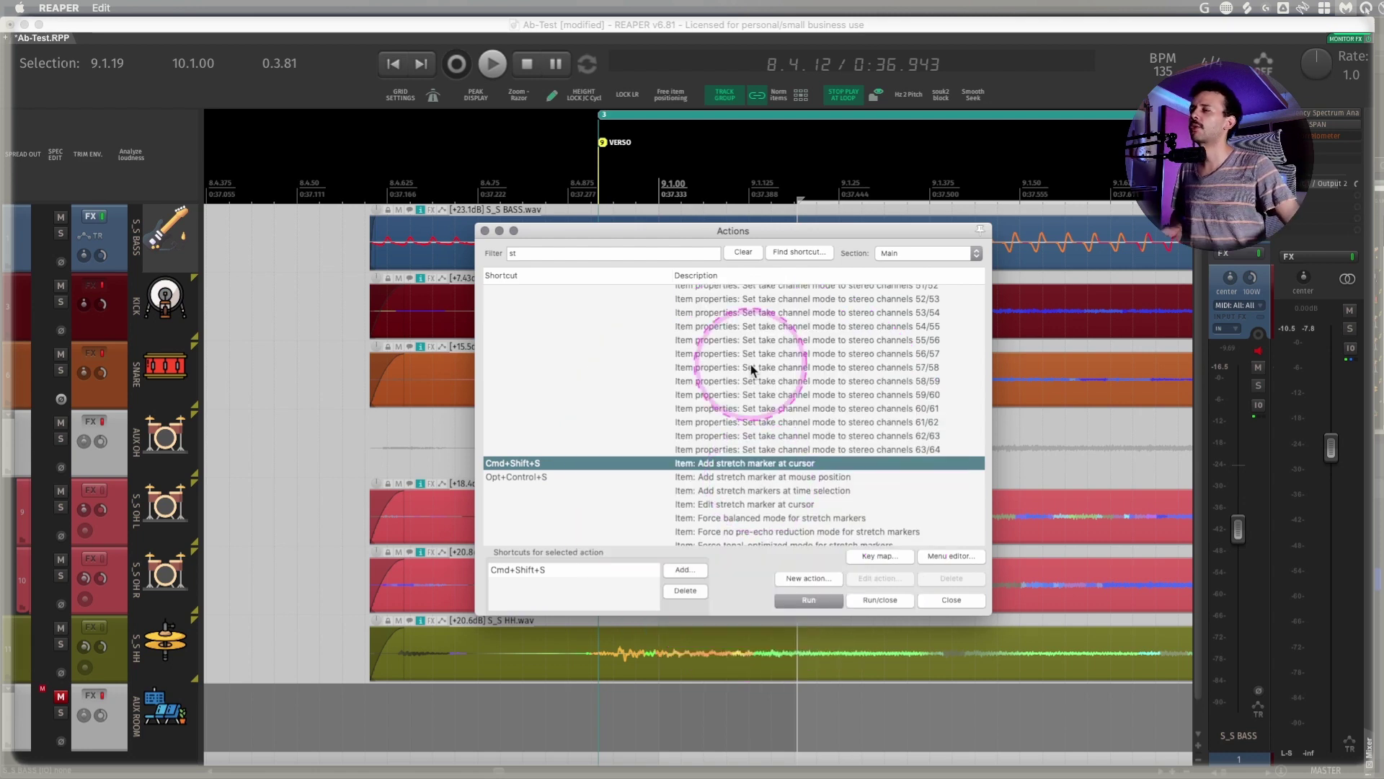
{"action": "left_click_drag", "start_coordinate": [696, 231], "coordinate": [940, 236]}
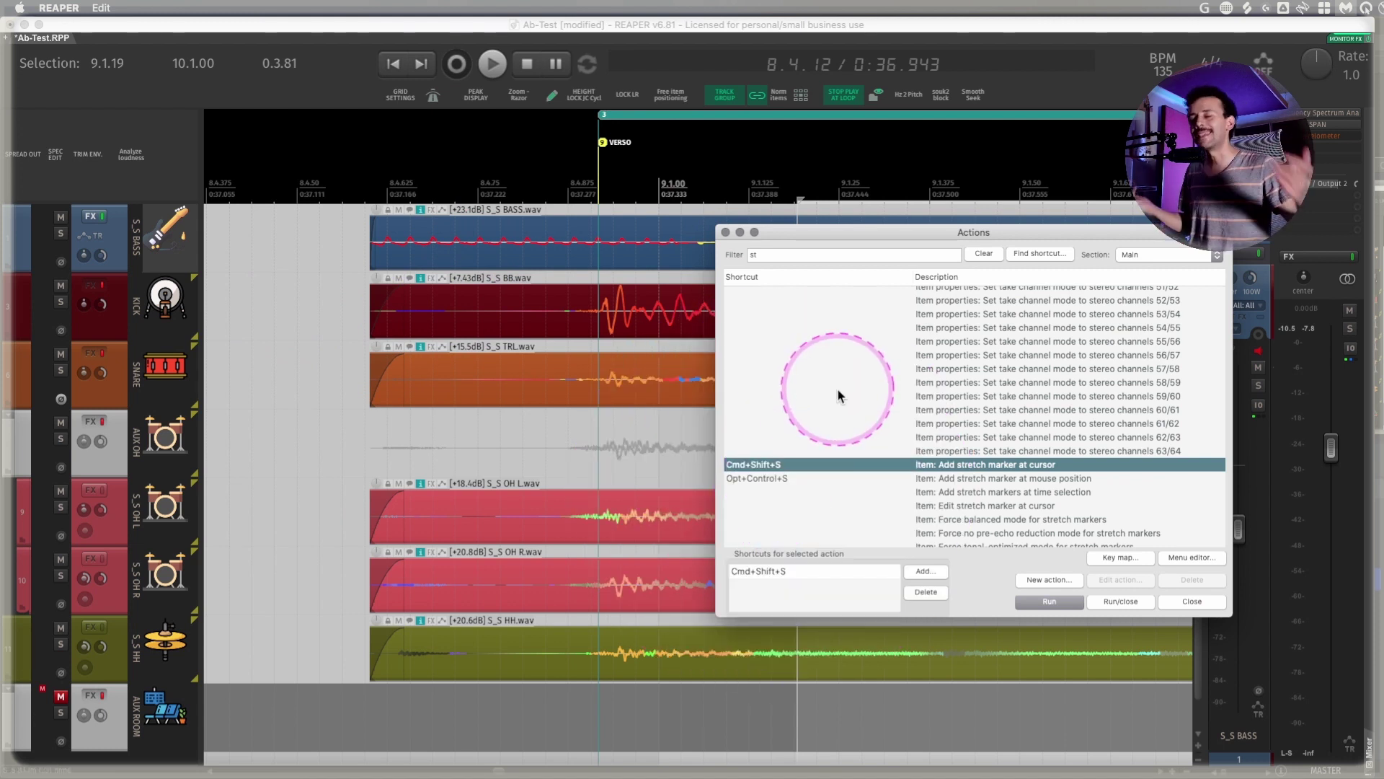
Look up the action assigned to Tab, and filter the list by "dynami" to run Item: Dynamic split items
{"action": "left_click", "coordinate": [1040, 253]}
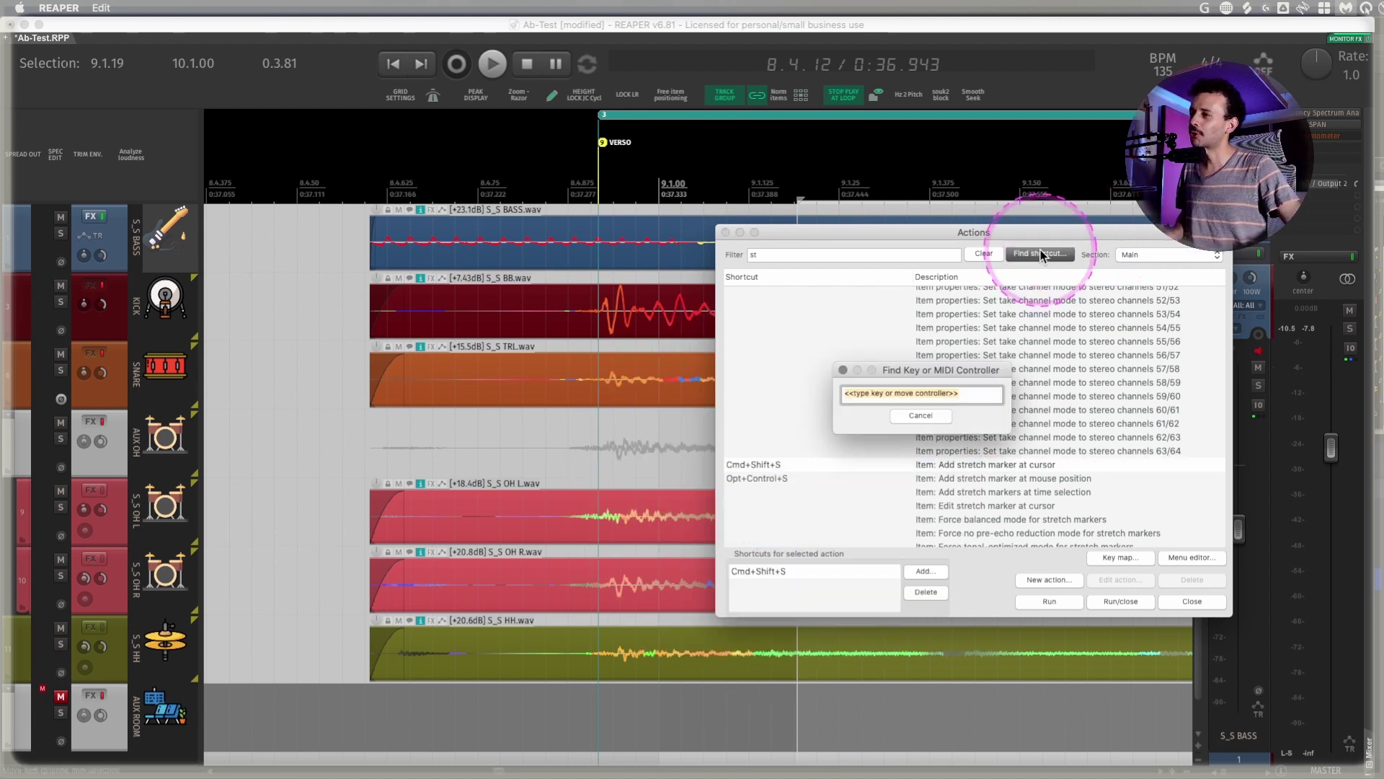
{"action": "key", "text": "Tab"}
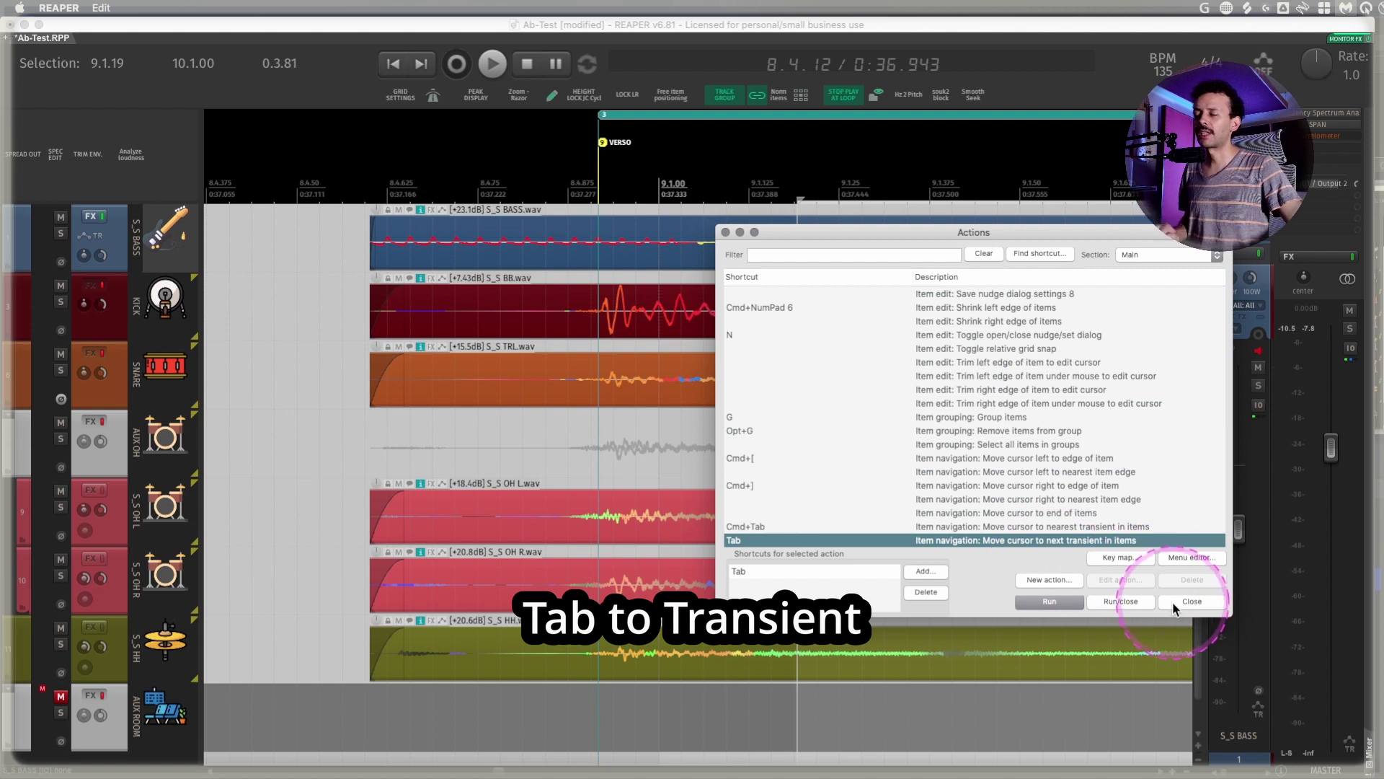
{"action": "left_click", "coordinate": [832, 258]}
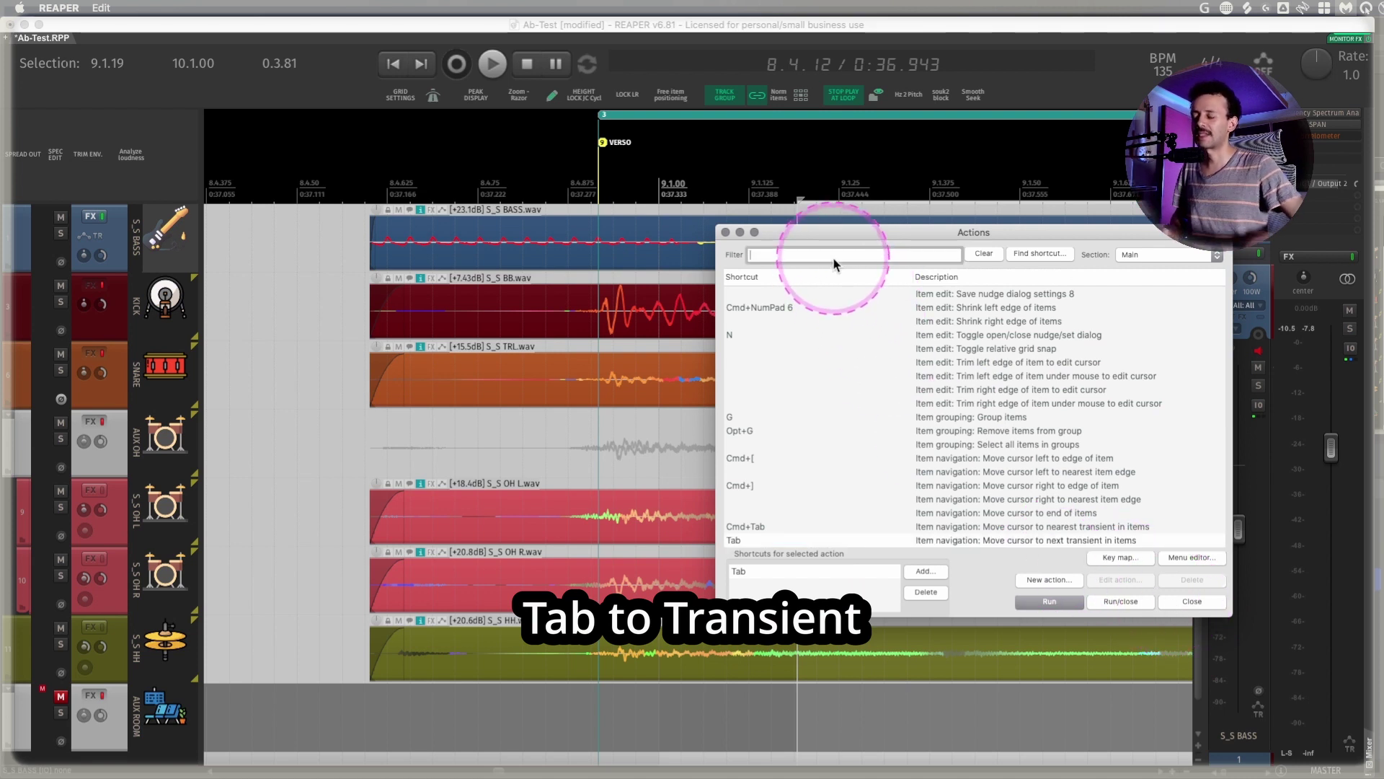
{"action": "type", "text": "dynami"}
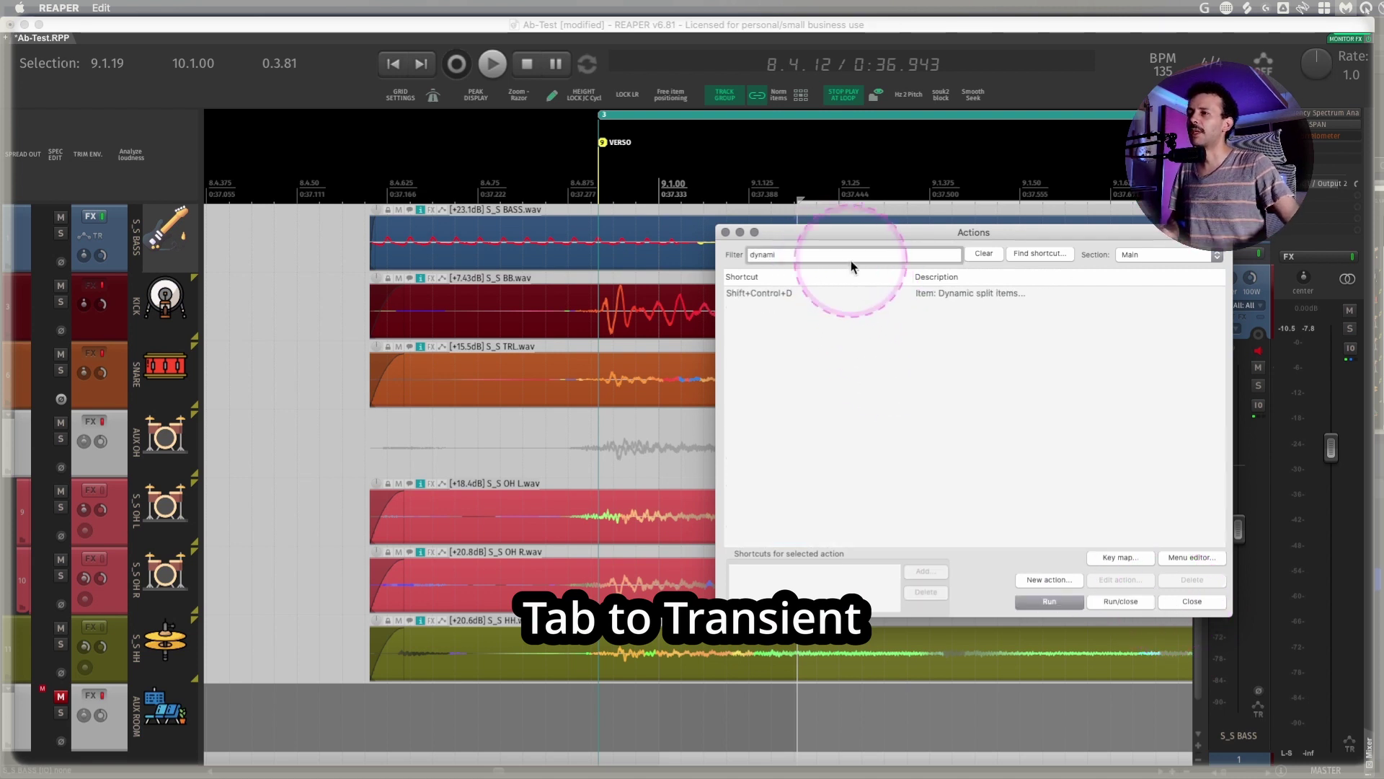
{"action": "left_click", "coordinate": [984, 296]}
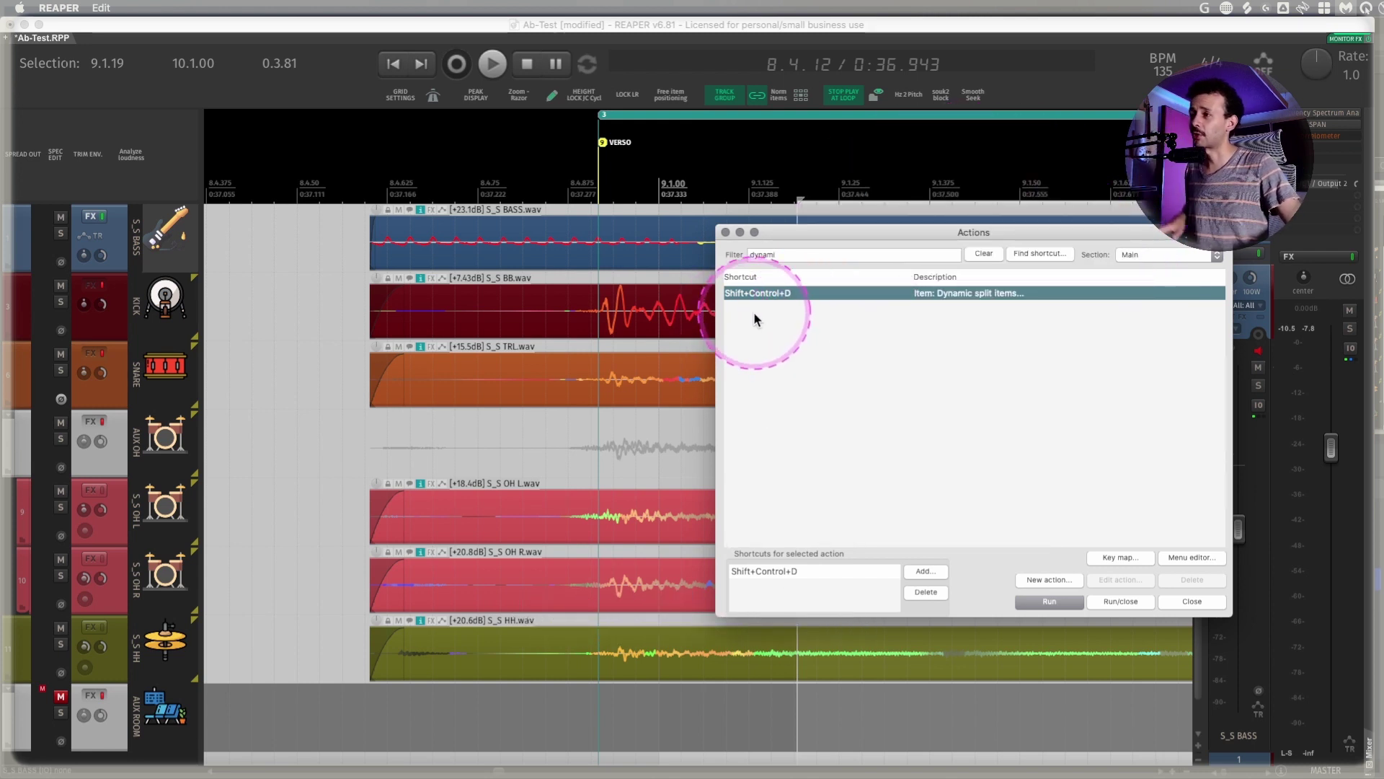
{"action": "left_click", "coordinate": [1040, 599]}
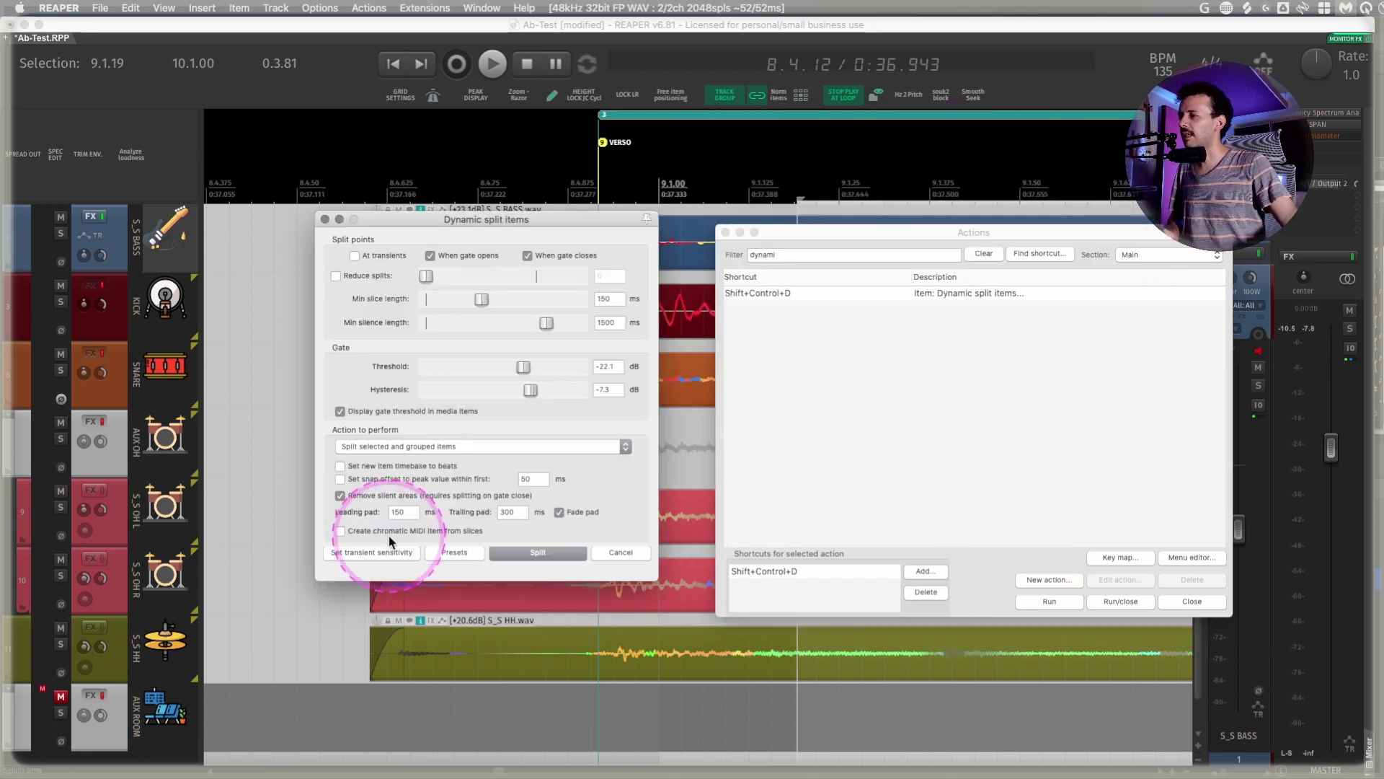
Set the transient detection sensitivity to 62.6% and threshold to -34.9 dB while viewing the kick item, and cancel the dynamic split
{"action": "left_click", "coordinate": [371, 552]}
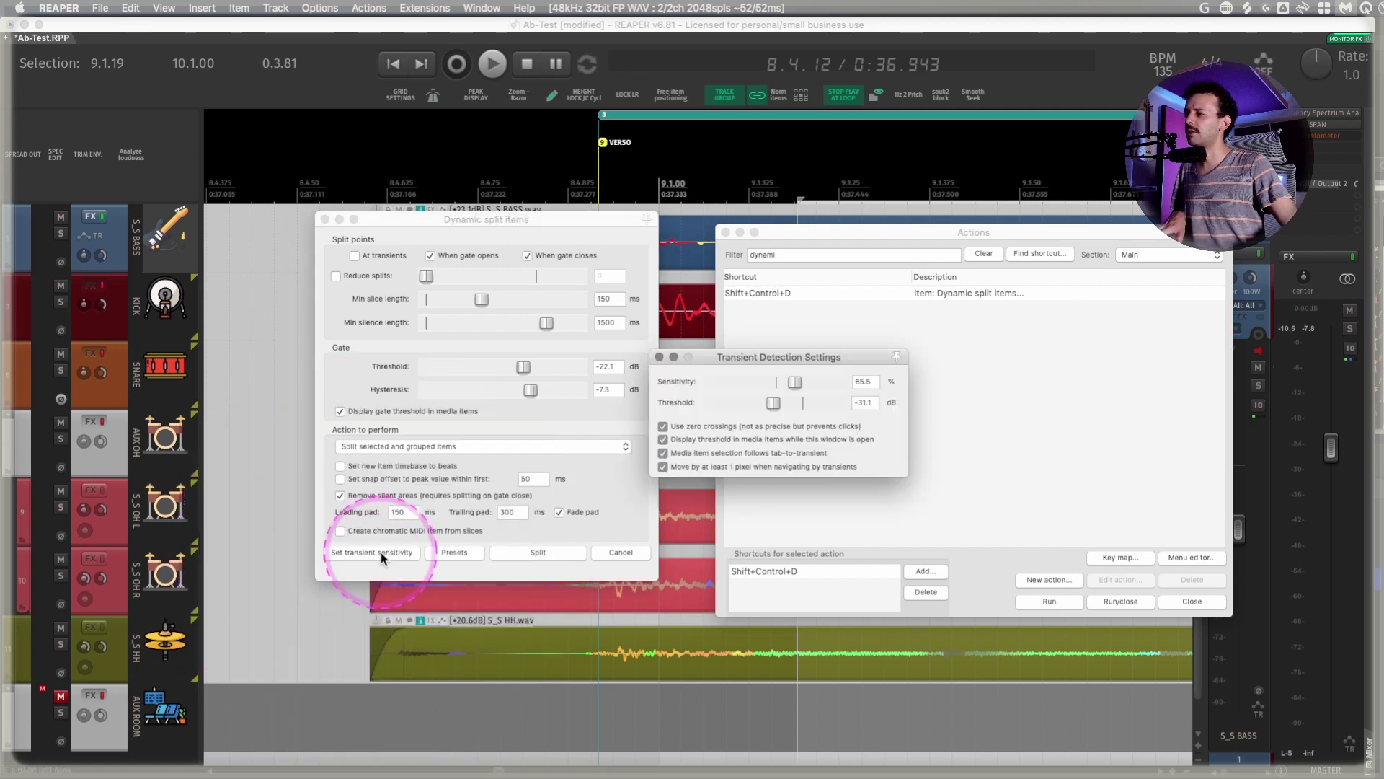
{"action": "left_click", "coordinate": [725, 232]}
{"action": "left_click", "coordinate": [794, 306]}
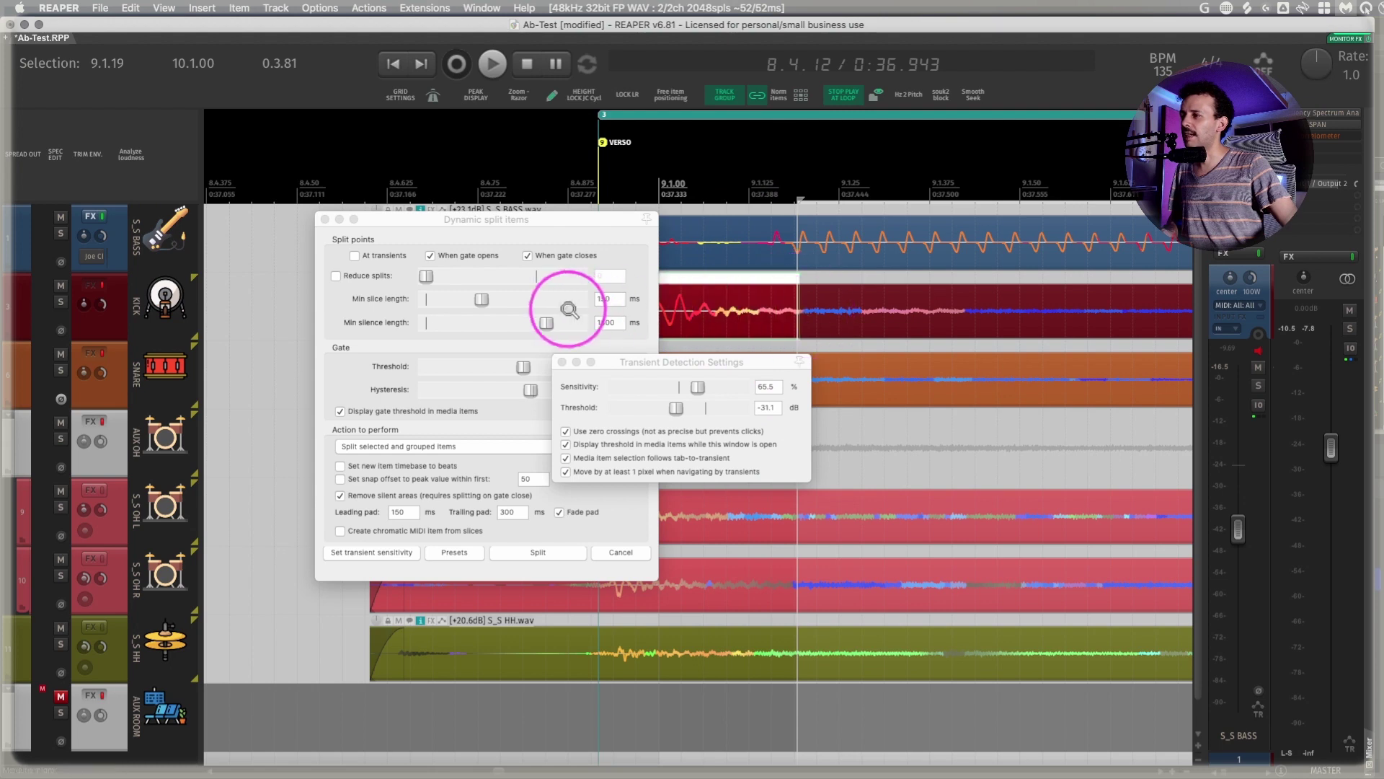
{"action": "key", "text": "z"}
{"action": "left_click_drag", "start_coordinate": [572, 216], "coordinate": [1157, 283]}
{"action": "left_click_drag", "start_coordinate": [764, 360], "coordinate": [740, 344]}
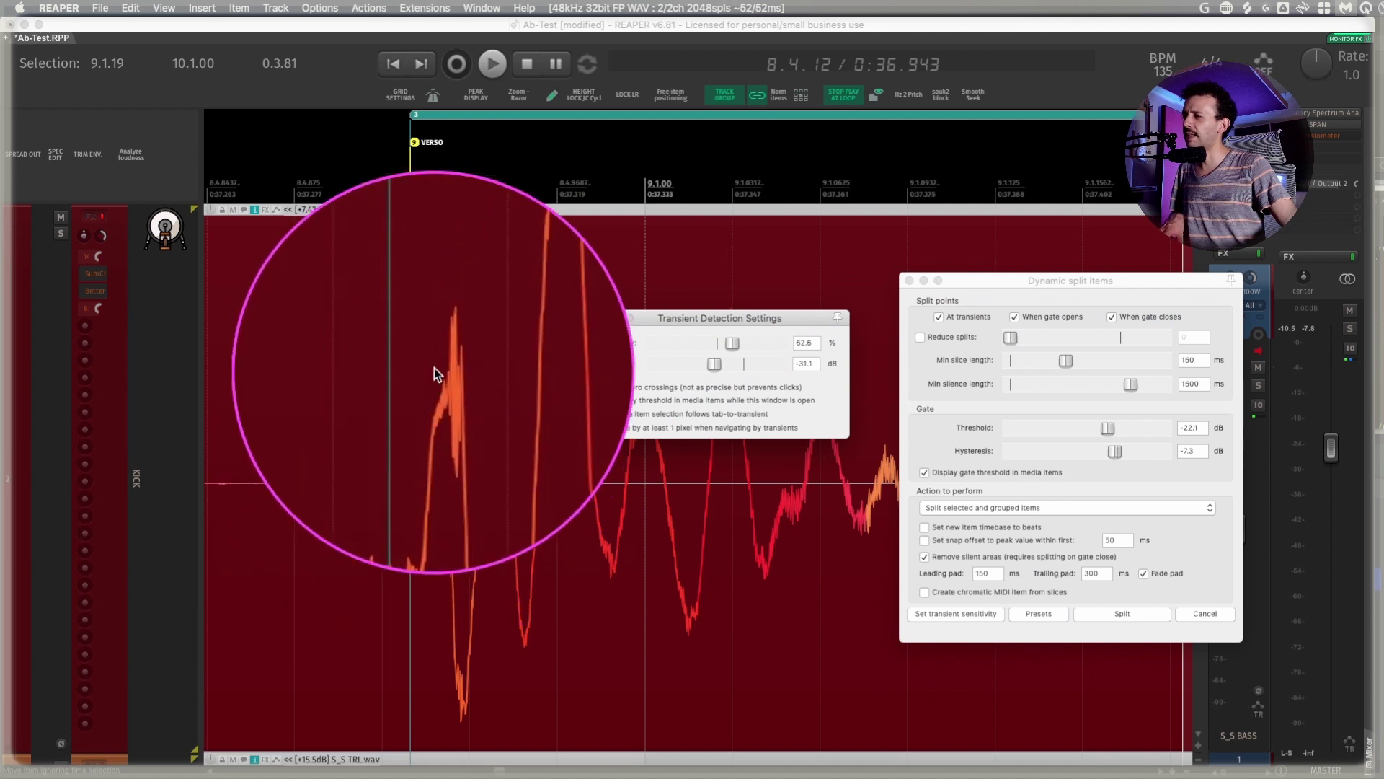
{"action": "mouse_move", "coordinate": [718, 367]}
{"action": "left_mouse_down"}
{"action": "mouse_move", "coordinate": [731, 362]}
{"action": "mouse_move", "coordinate": [708, 367]}
{"action": "left_mouse_up"}
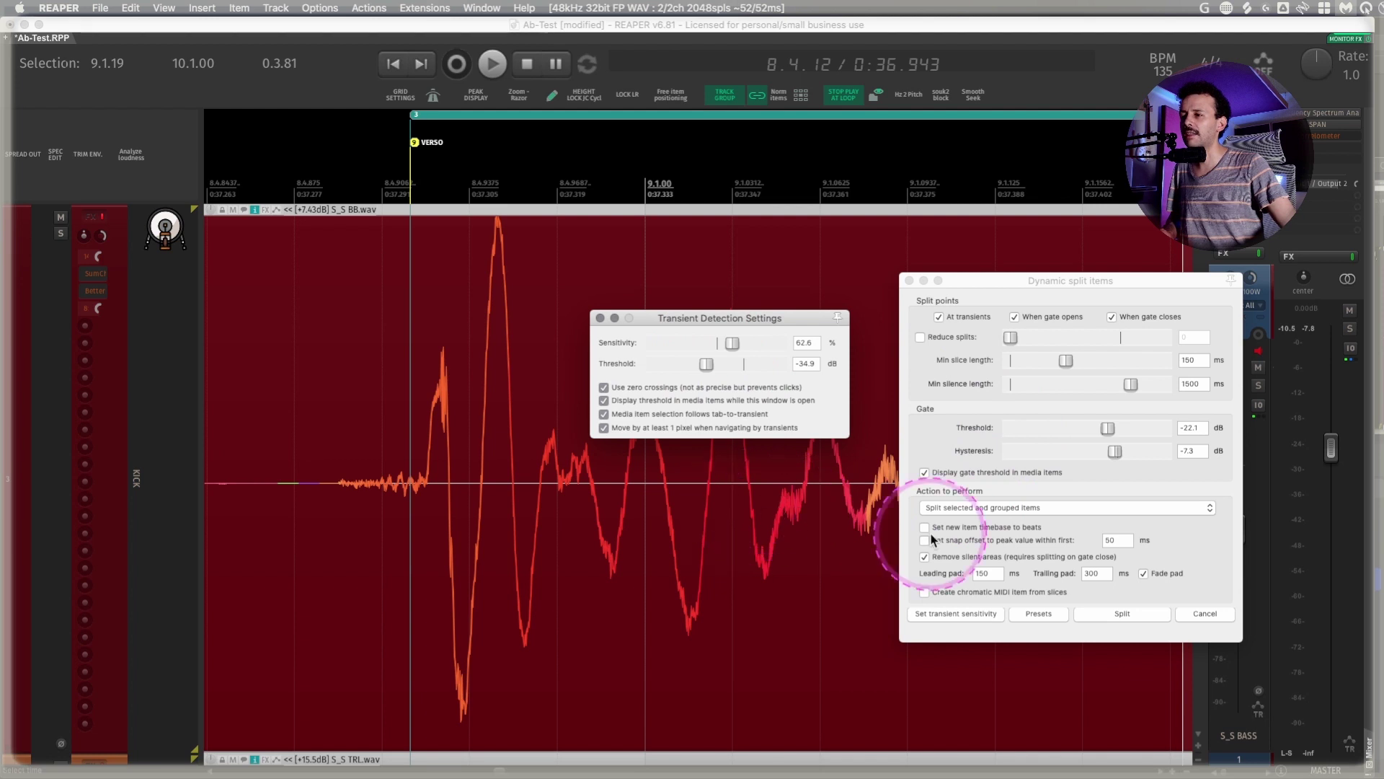
{"action": "left_click", "coordinate": [600, 318]}
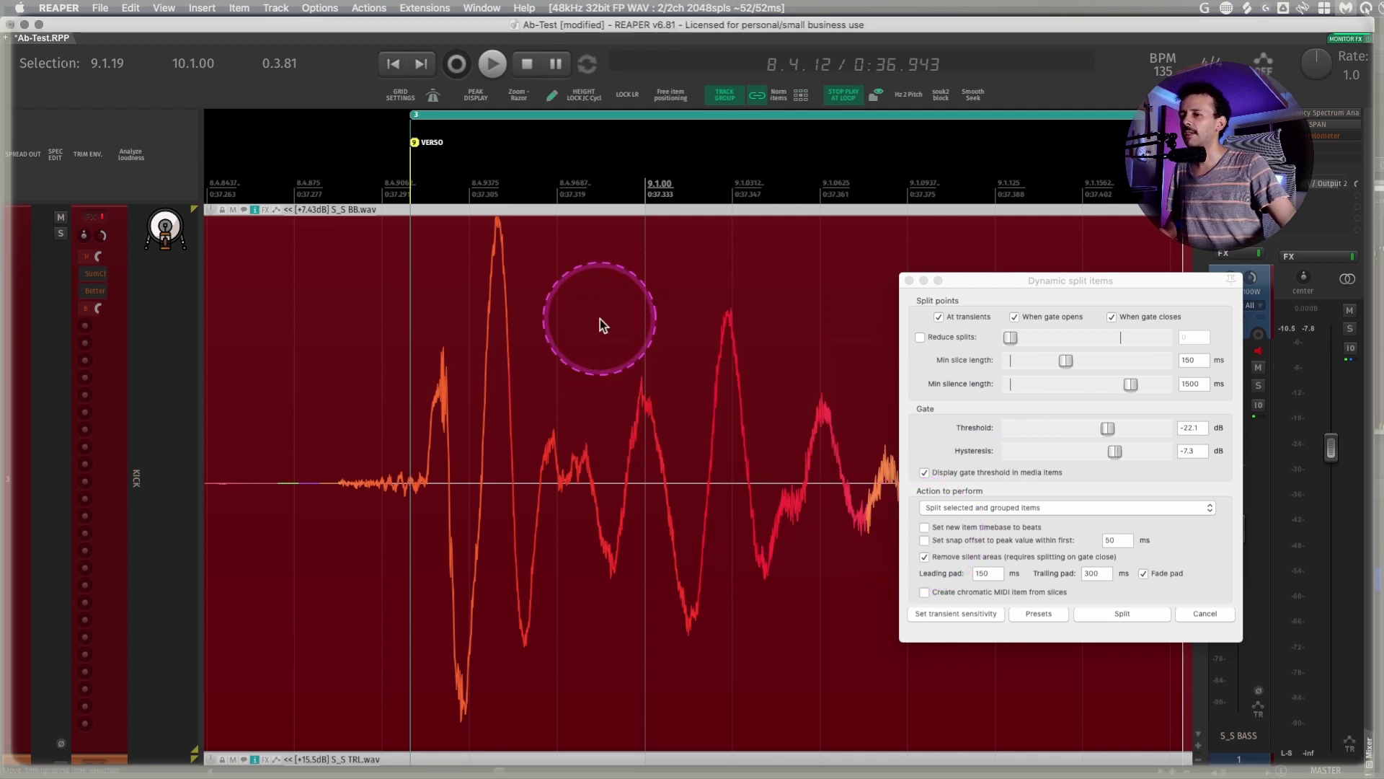
{"action": "left_click", "coordinate": [1210, 612]}
Place the edit cursor at 8.4.84 in the kick item and advance it through successive transients, checking the OH R and HH waveforms
{"action": "scroll", "coordinate": [253, 331], "scroll_direction": "left", "scroll_amount": 5}
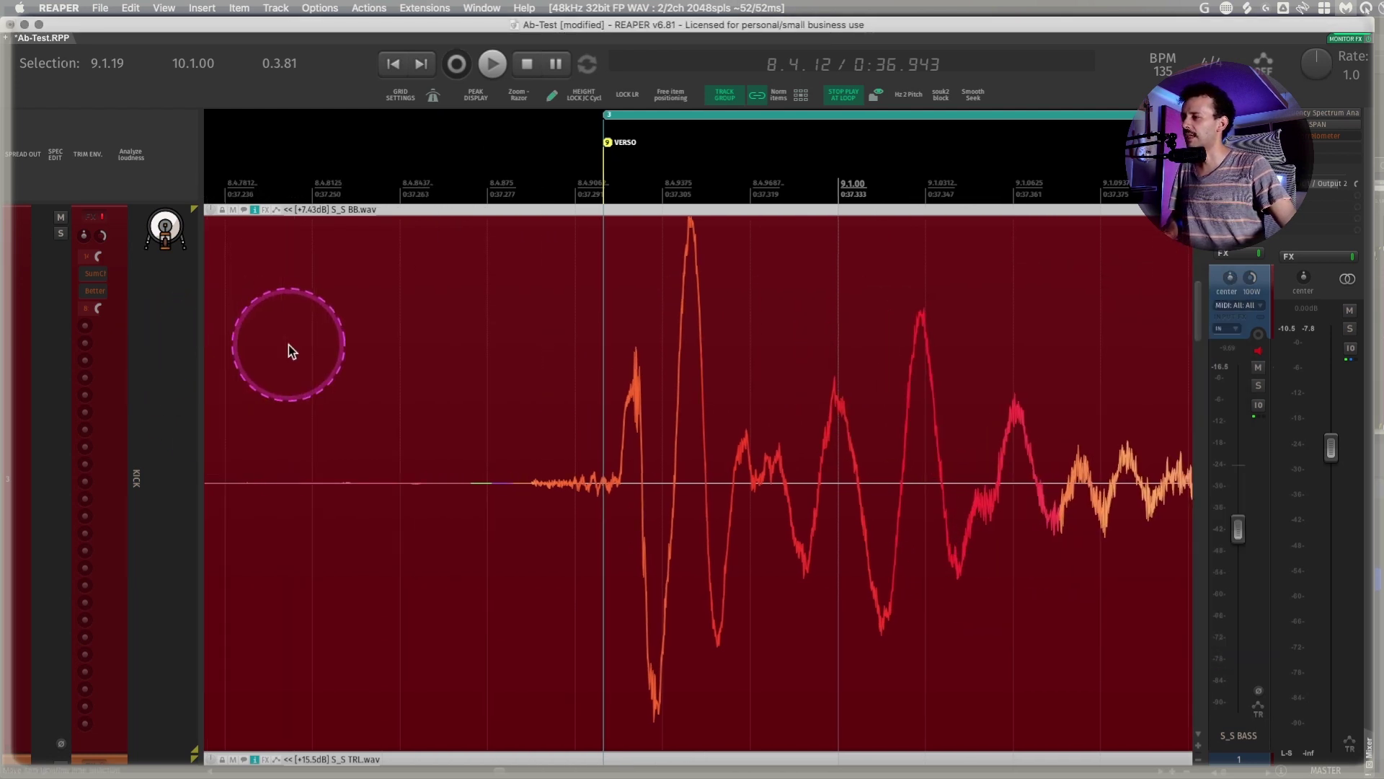
{"action": "left_click", "coordinate": [425, 356]}
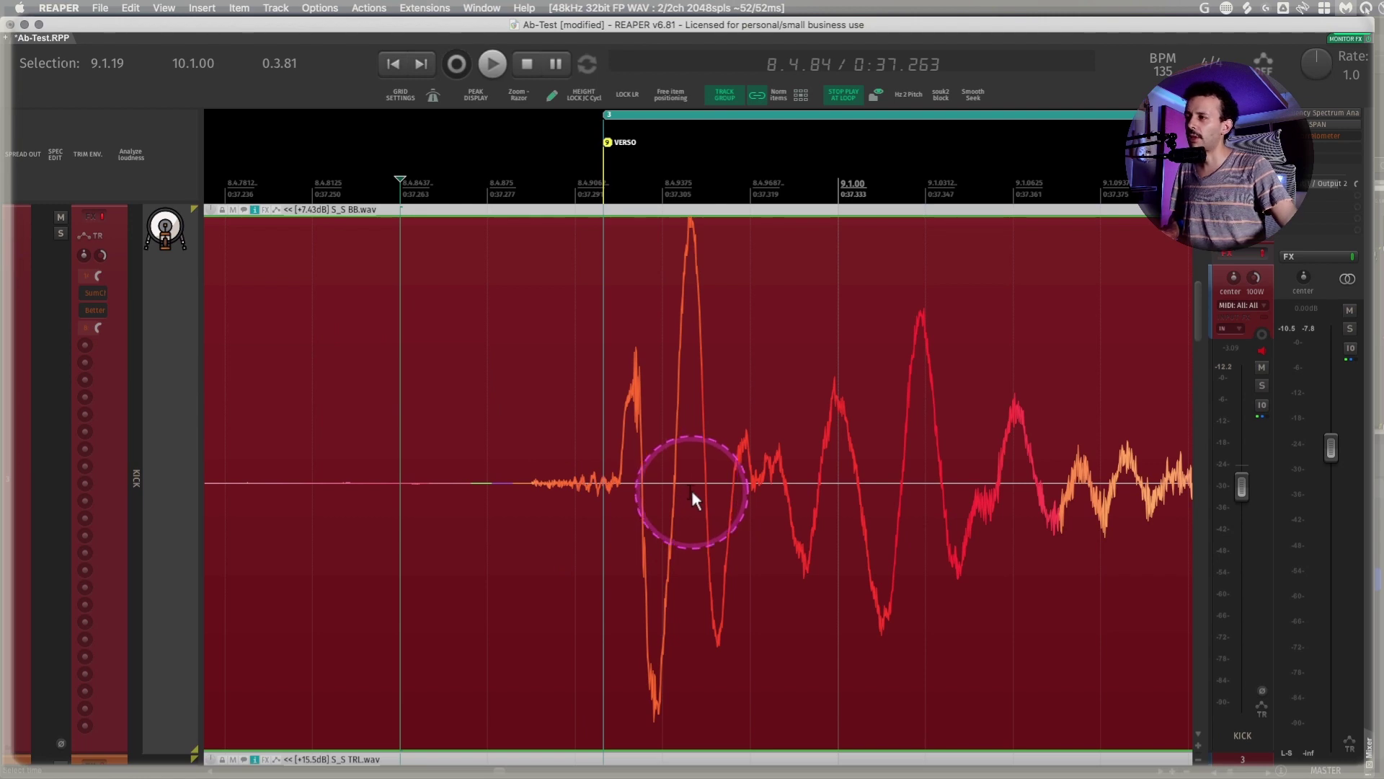
{"action": "key", "text": "Tab"}
{"action": "scroll", "coordinate": [690, 490], "scroll_direction": "down", "scroll_amount": 3}
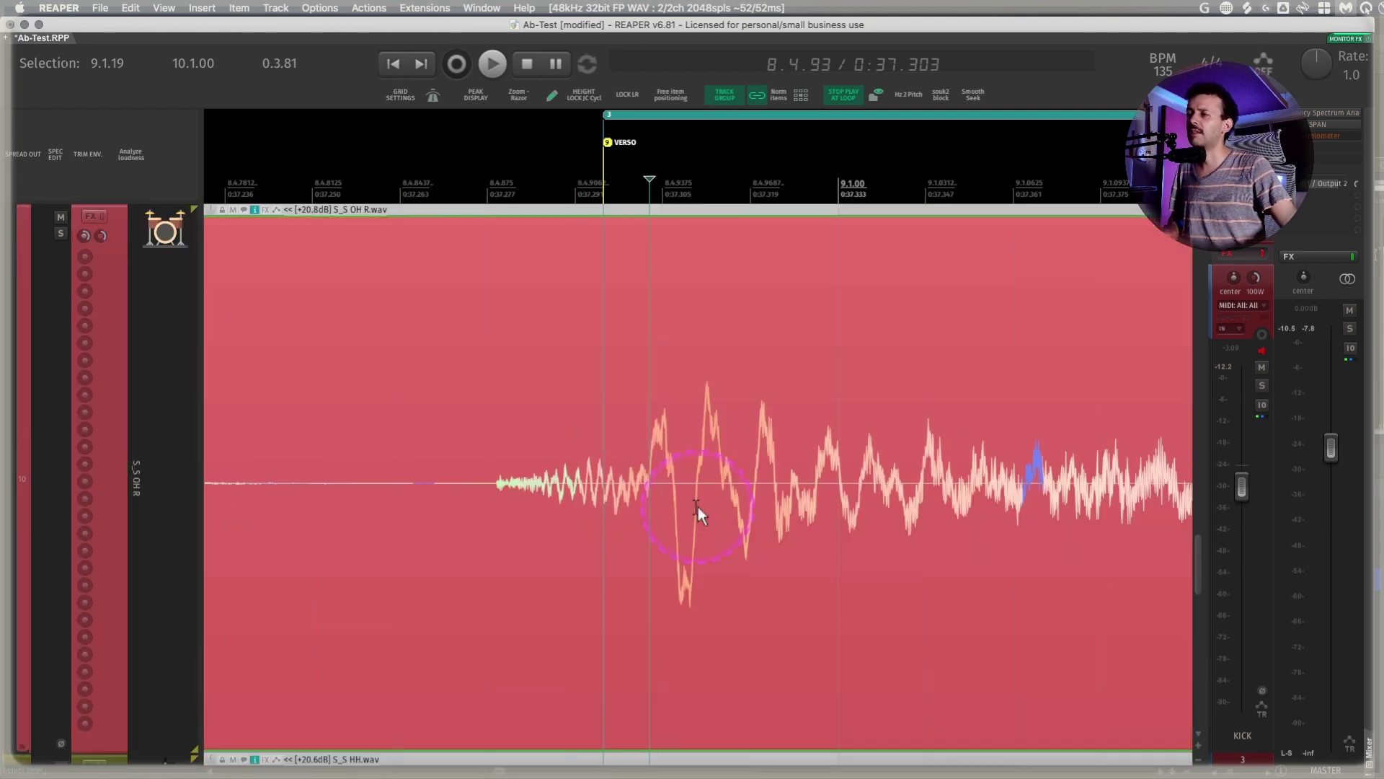
{"action": "key", "text": "Tab"}
{"action": "scroll", "coordinate": [654, 469], "scroll_direction": "down", "scroll_amount": 2}
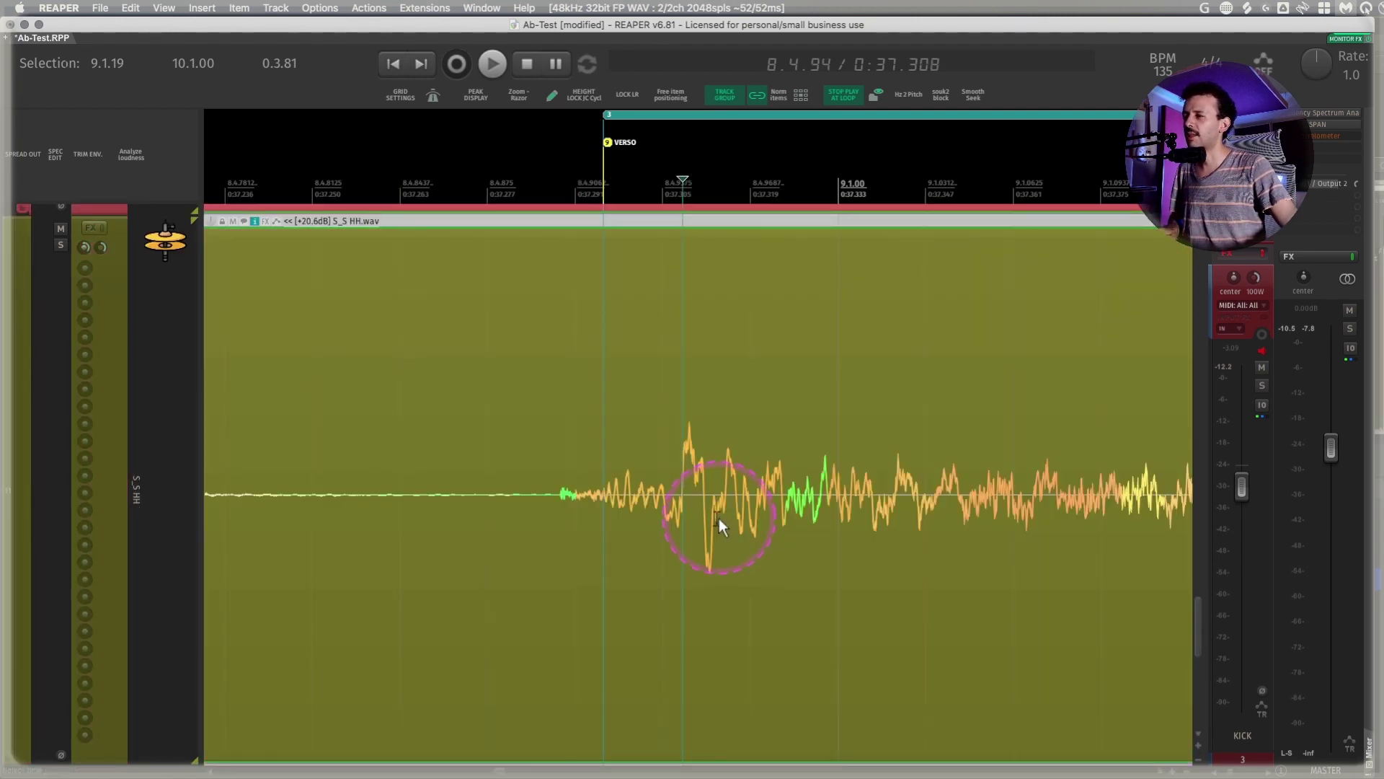
{"action": "key", "text": "Tab"}
Restore the view of all tracks and move the edit cursor to the VERSO marker at 8.4.92
{"action": "scroll", "coordinate": [728, 518], "scroll_direction": "up", "scroll_amount": 2}
{"action": "key", "text": "grave"}
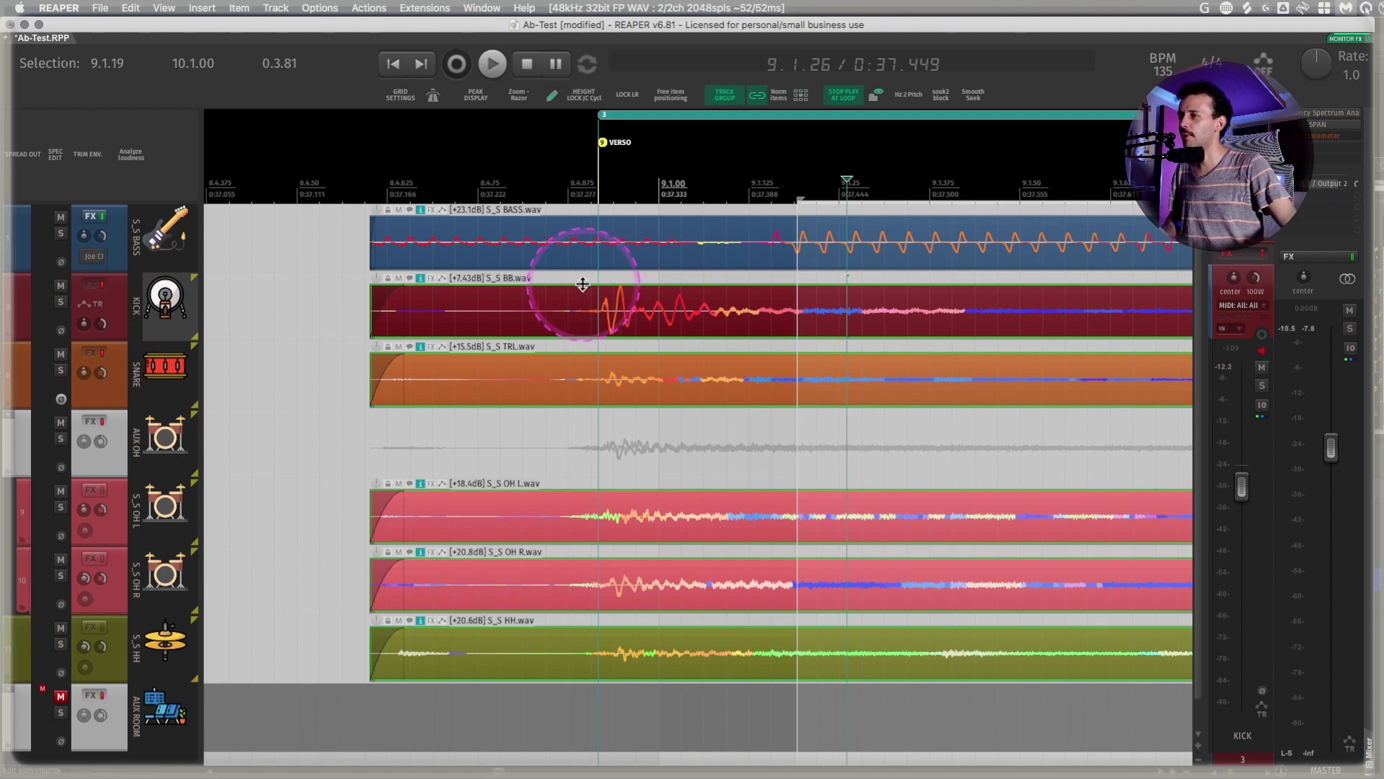
{"action": "key", "text": "9"}
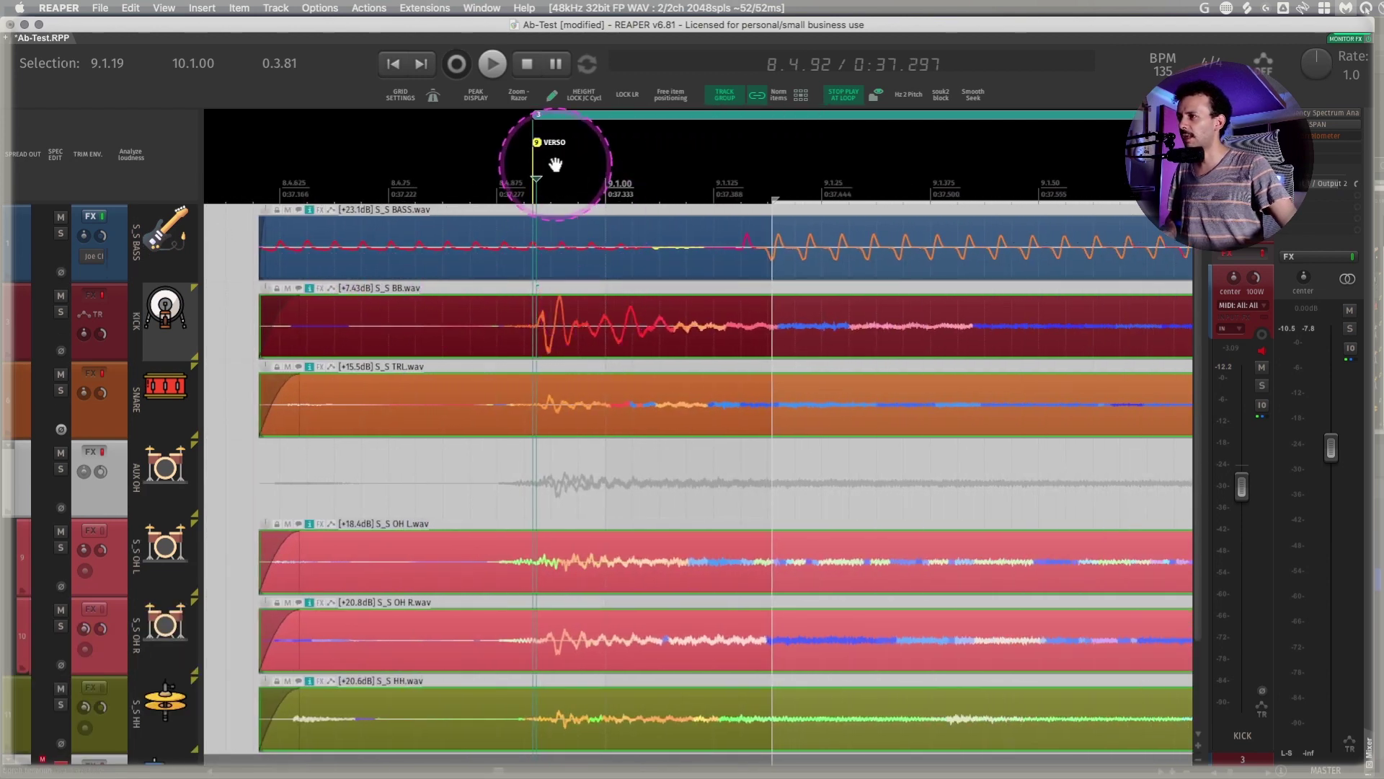
Move the VERSO marker to 9.1.00, and align the grouped bass and drum items' first kick hit and stretch marker with it
{"action": "mouse_move", "coordinate": [532, 144]}
{"action": "left_mouse_down"}
{"action": "mouse_move", "coordinate": [618, 154]}
{"action": "mouse_move", "coordinate": [607, 260]}
{"action": "left_mouse_up"}
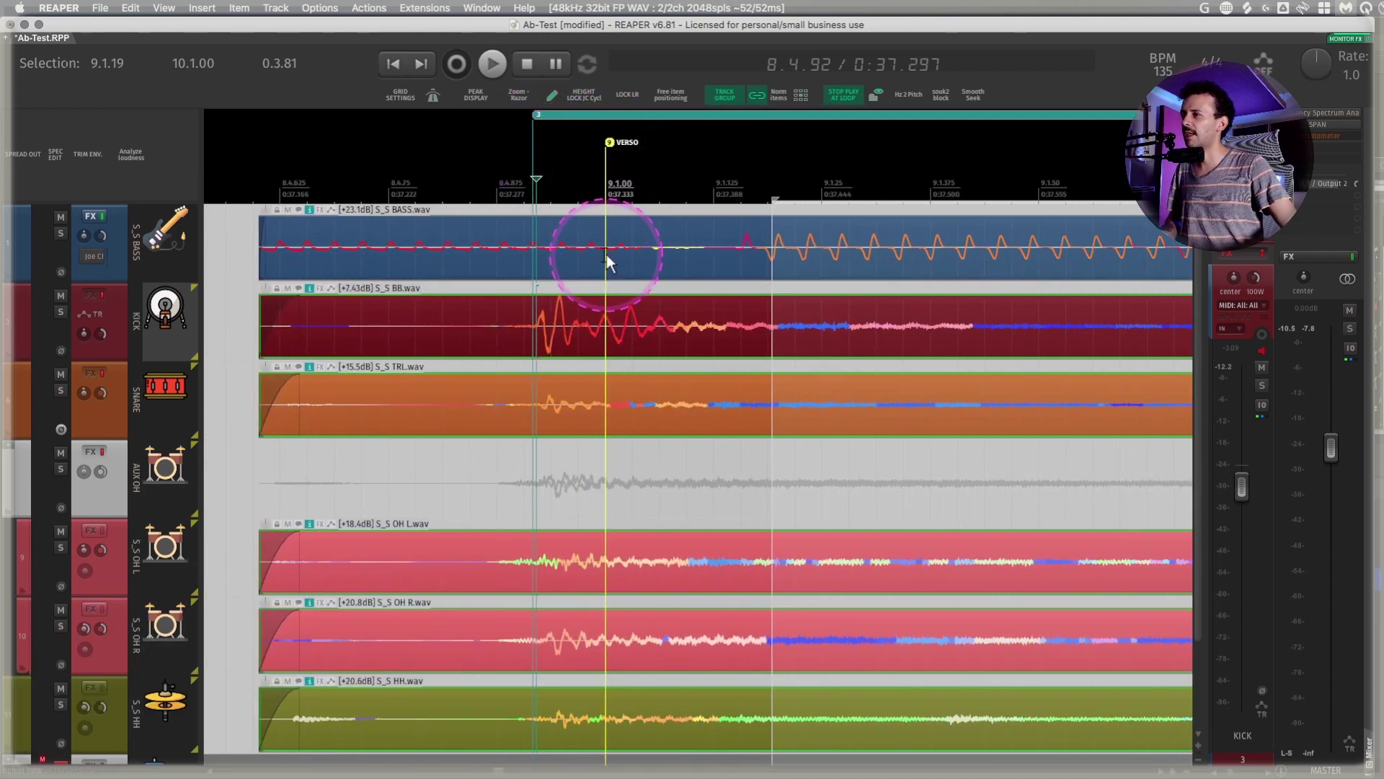
{"action": "scroll", "coordinate": [590, 330], "scroll_direction": "up", "scroll_amount": 1}
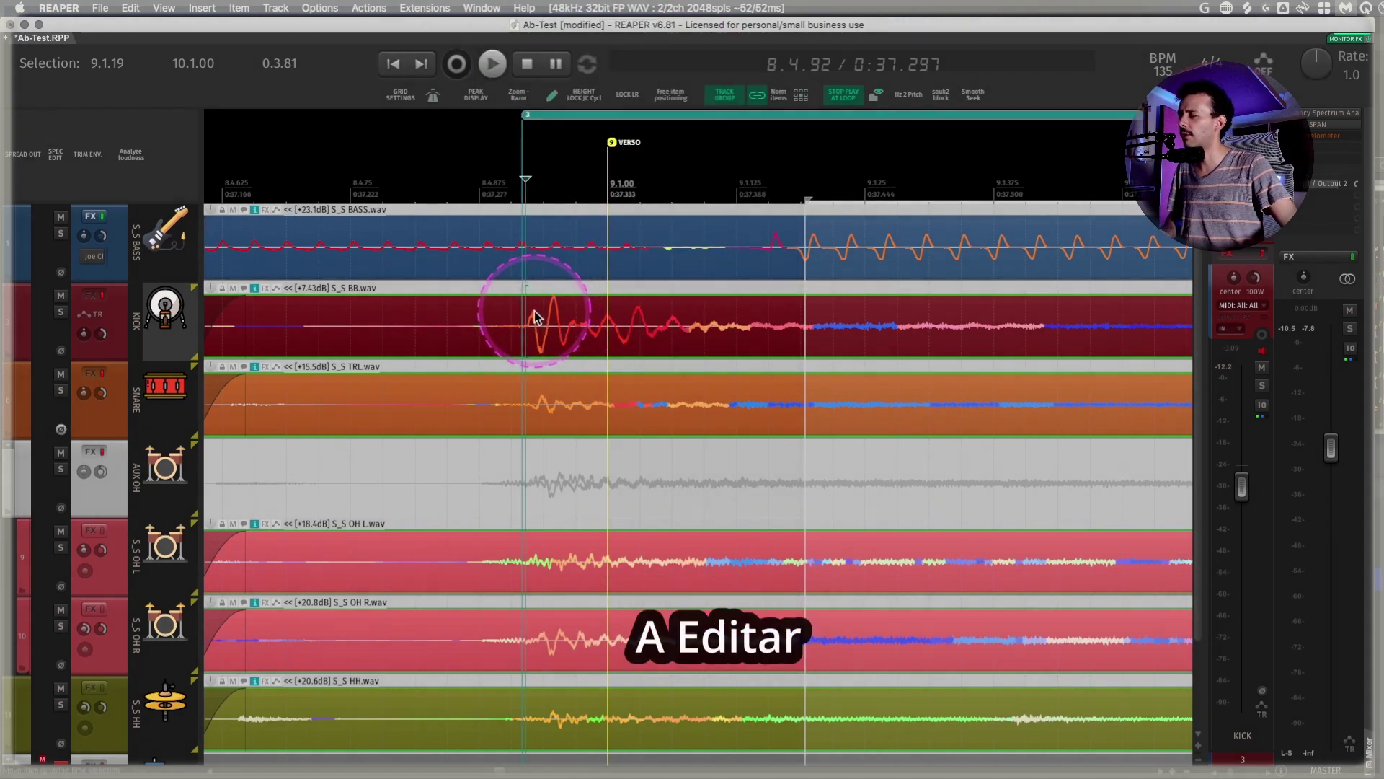
{"action": "left_click", "coordinate": [562, 214]}
{"action": "left_click", "coordinate": [577, 367]}
{"action": "left_click", "coordinate": [563, 719], "text": "shift"}
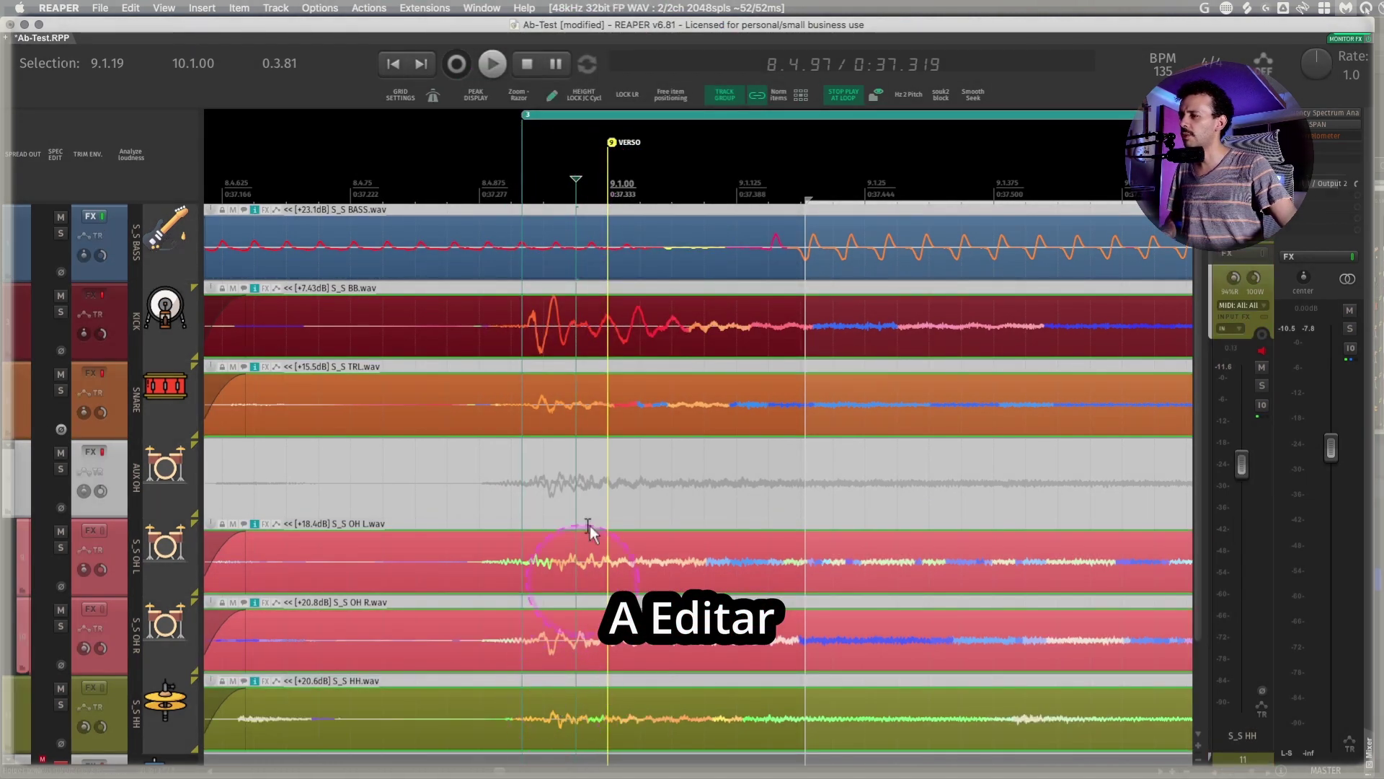
{"action": "left_click_drag", "start_coordinate": [555, 306], "coordinate": [630, 312]}
{"action": "left_click", "coordinate": [602, 325]}
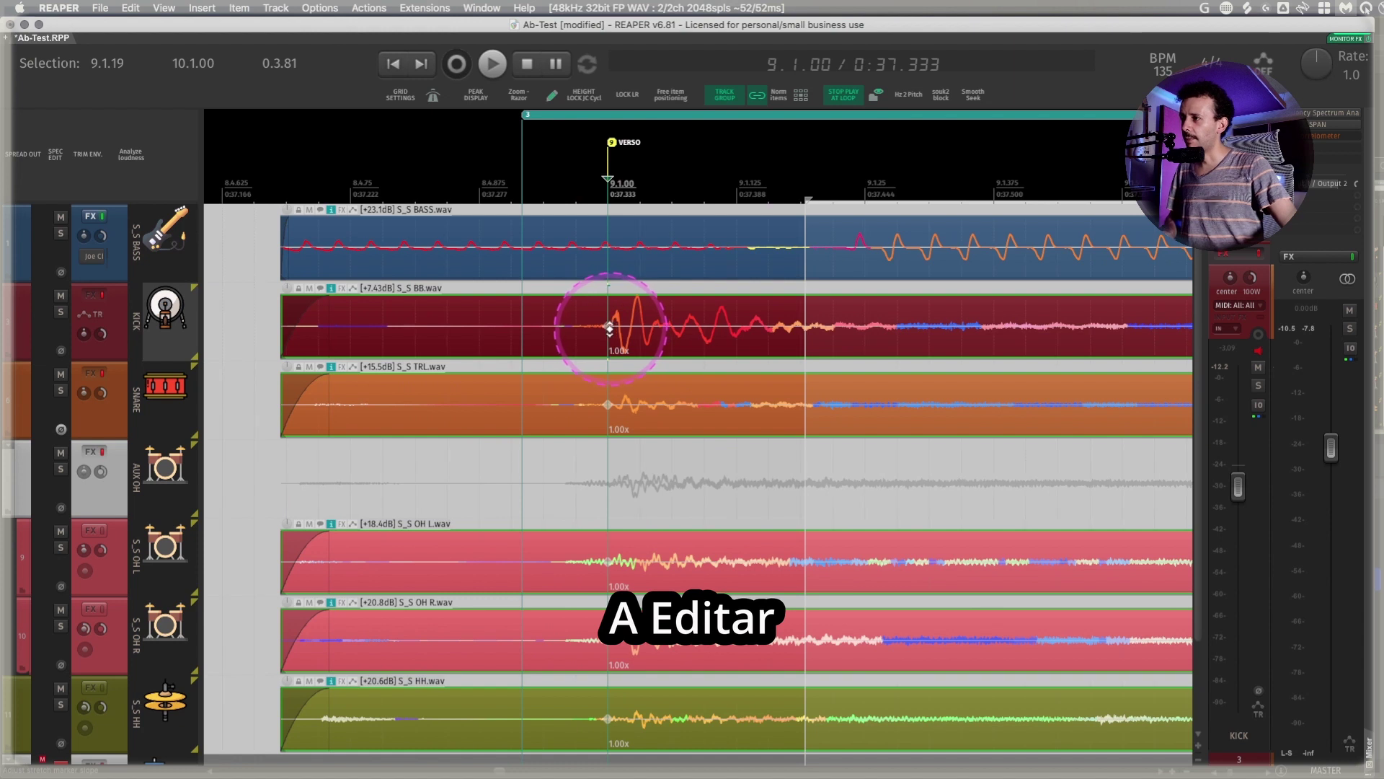
Examine the kick waveform up close around the stretch marker at 9.1.00, and restore the view of all tracks
{"action": "left_click_drag", "start_coordinate": [607, 328], "coordinate": [609, 328]}
{"action": "key", "text": "z"}
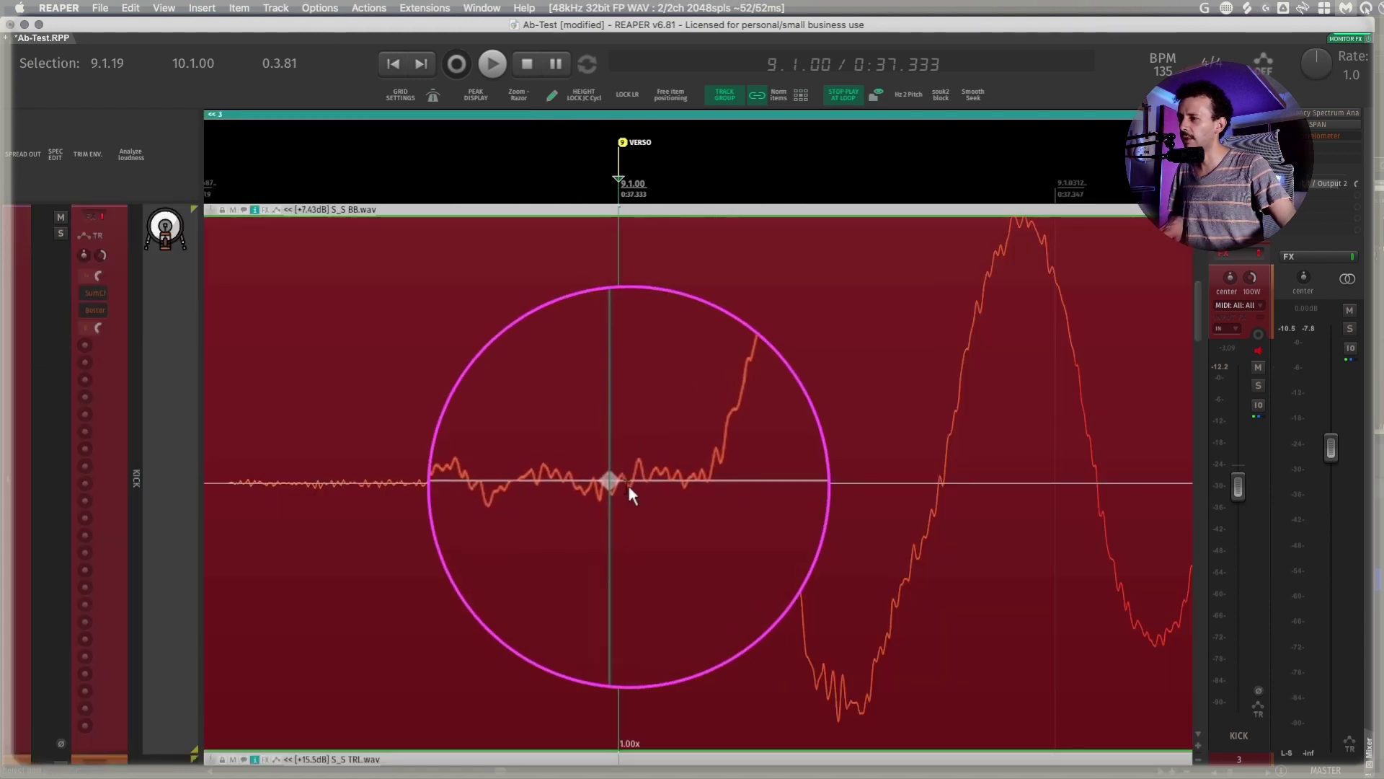
{"action": "key", "text": "z"}
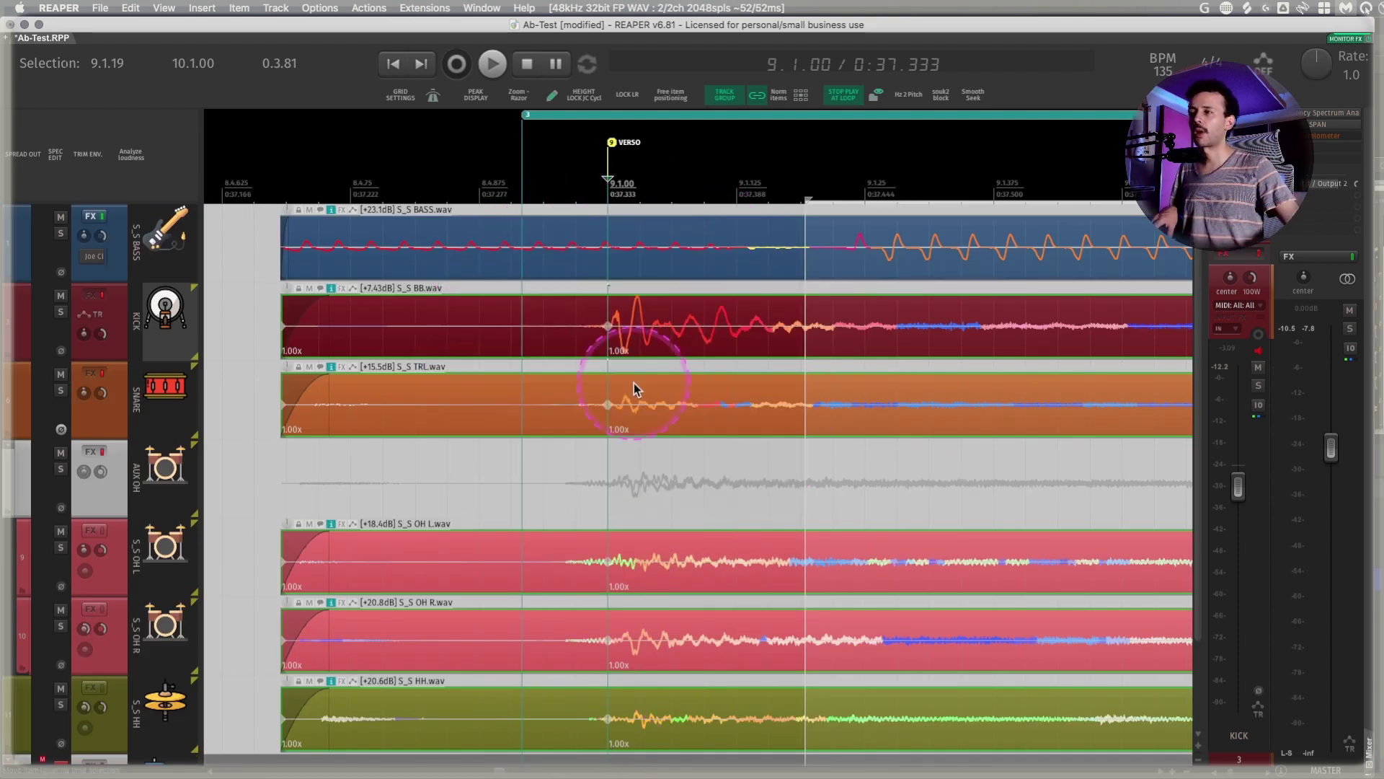
Look along the verse to its closing bars and play back the passage around bar 24
{"action": "scroll", "coordinate": [657, 349], "scroll_direction": "down", "scroll_amount": 5}
{"action": "scroll", "coordinate": [657, 348], "scroll_direction": "down", "scroll_amount": 2}
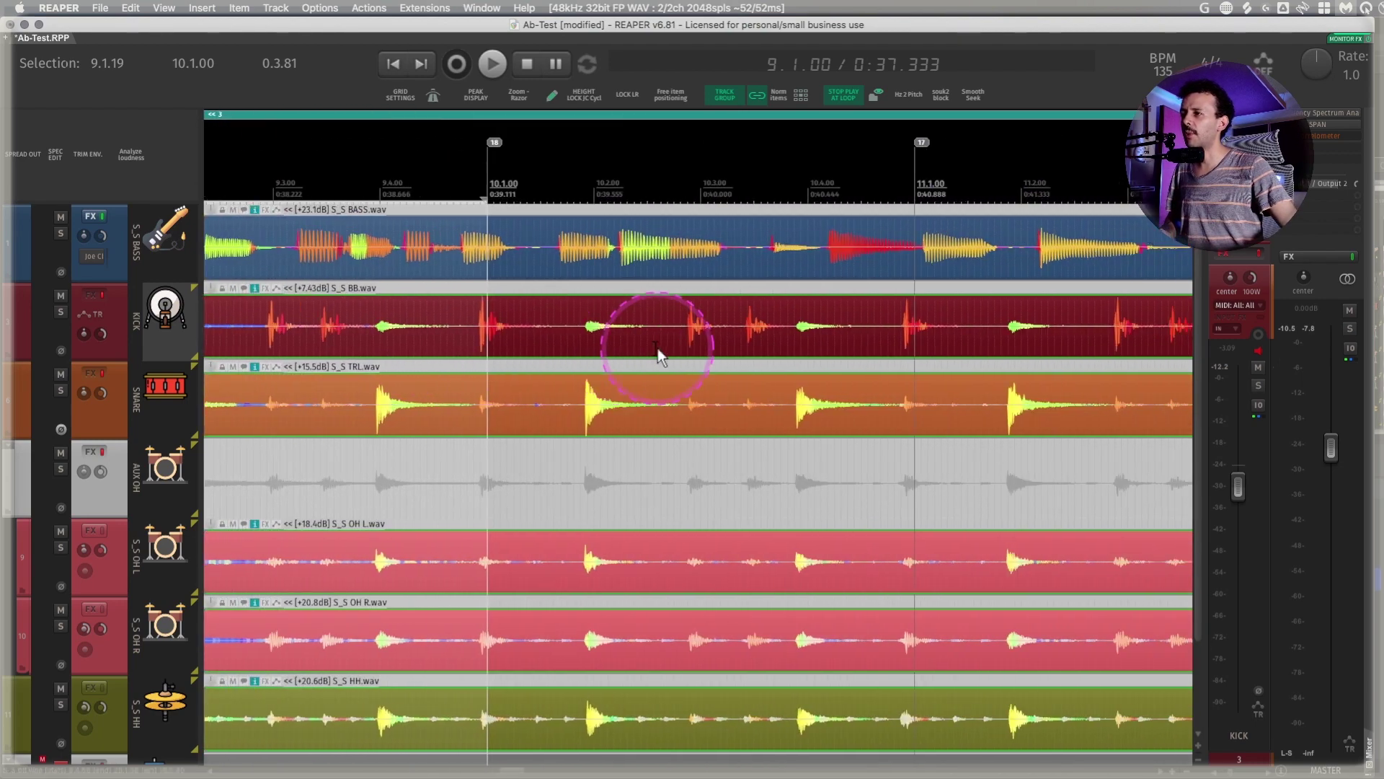
{"action": "scroll", "coordinate": [657, 349], "scroll_direction": "right", "scroll_amount": 10}
{"action": "scroll", "coordinate": [658, 349], "scroll_direction": "right", "scroll_amount": 10}
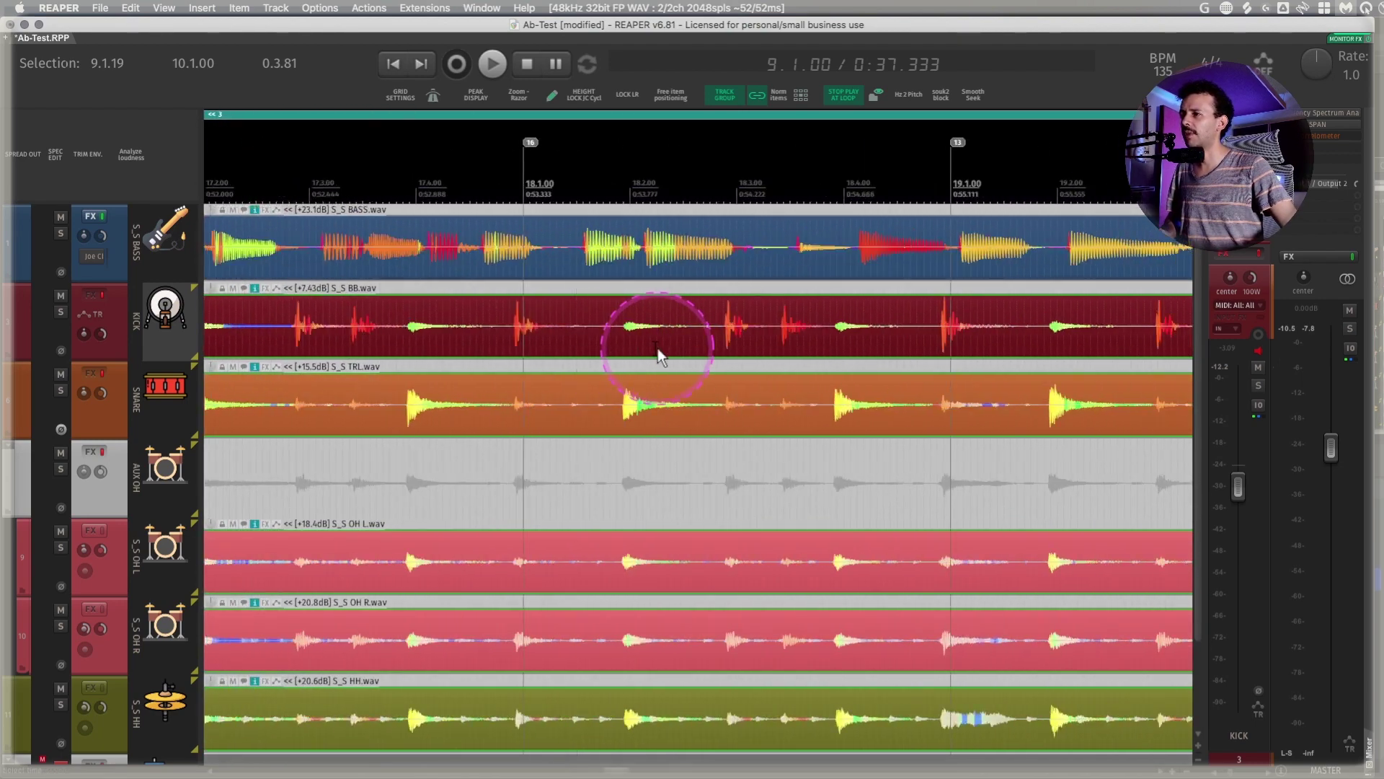
{"action": "scroll", "coordinate": [558, 320], "scroll_direction": "up", "scroll_amount": 2}
{"action": "key", "text": "space"}
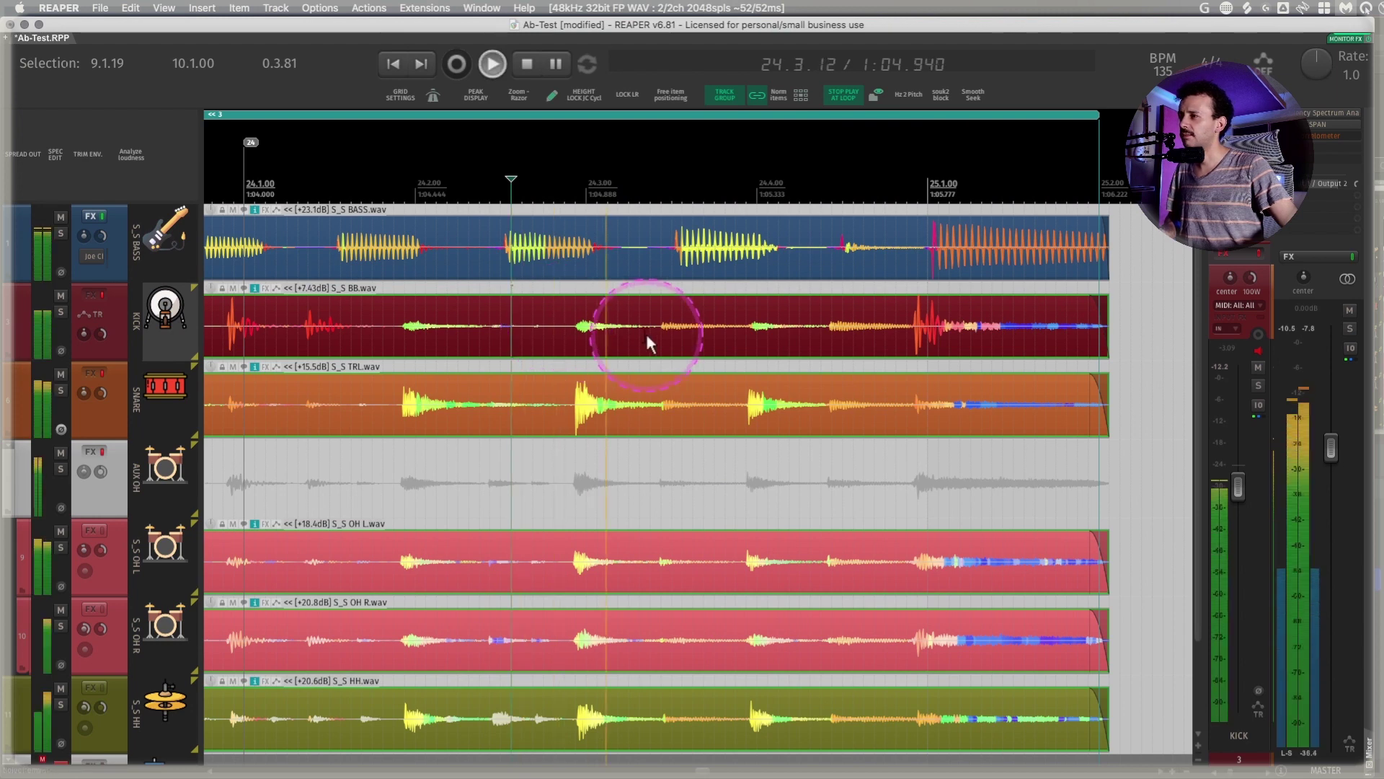
{"action": "key", "text": "space"}
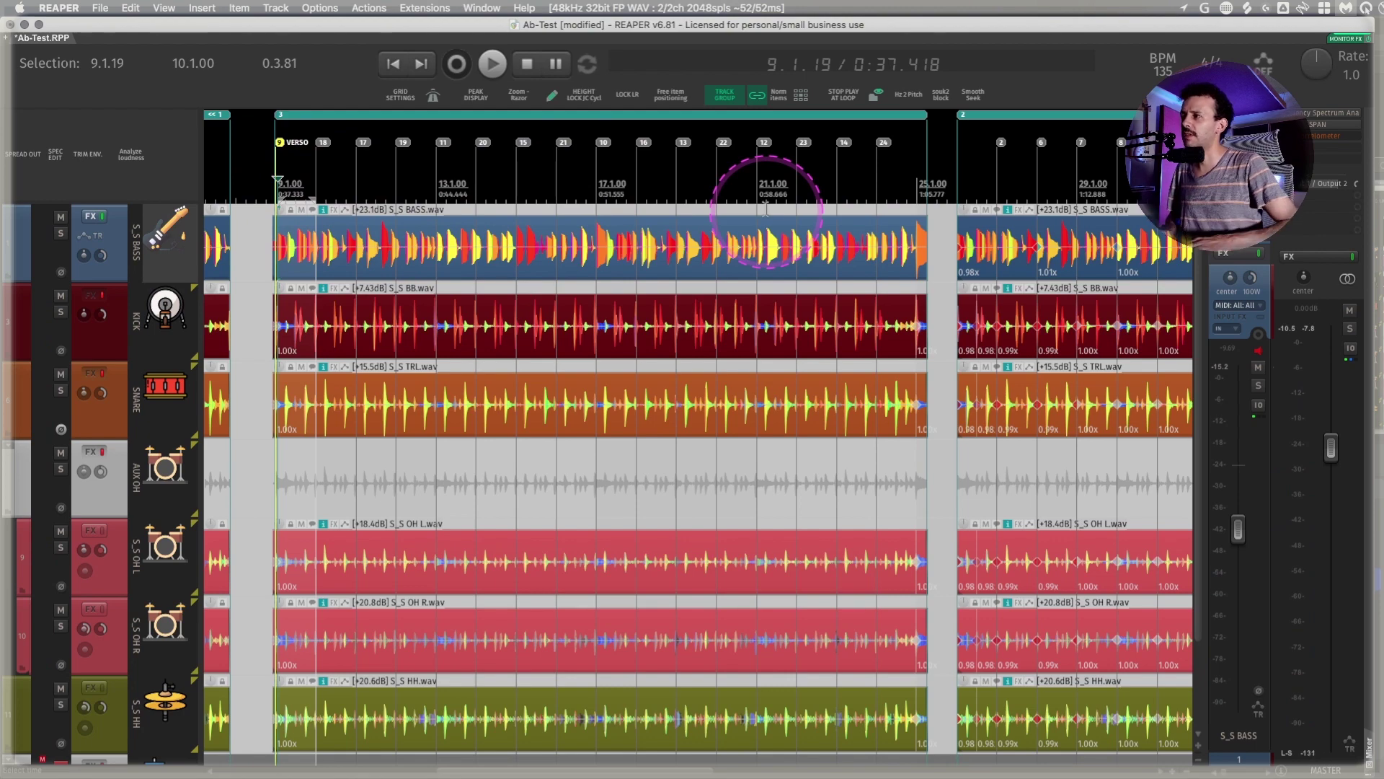
Insert a marker at 25.1.00, and move the stretch marker on the verse's last kick hit onto it across the grouped drum items
{"action": "scroll", "coordinate": [772, 218], "scroll_direction": "up", "scroll_amount": 8}
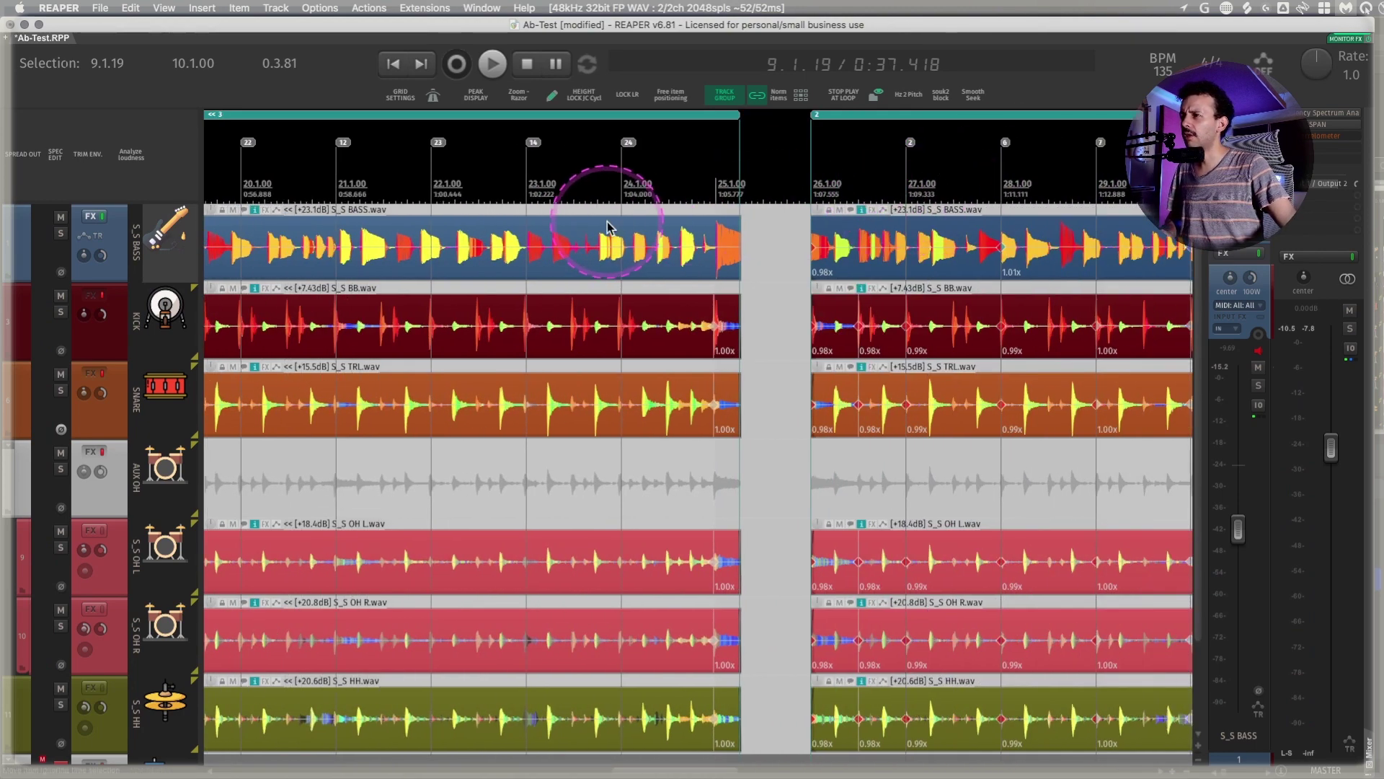
{"action": "scroll", "coordinate": [770, 212], "scroll_direction": "up", "scroll_amount": 5}
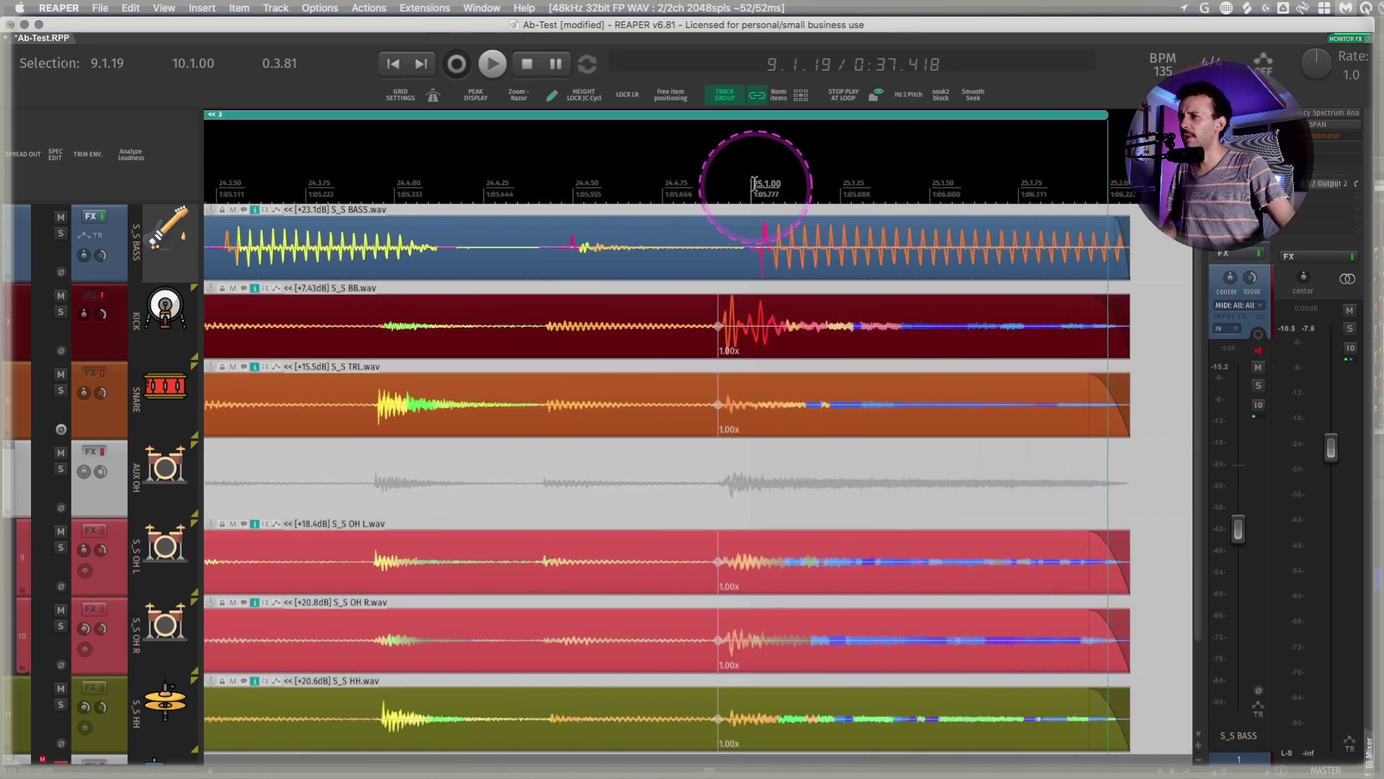
{"action": "key", "text": "shift+m"}
{"action": "key", "text": "Return"}
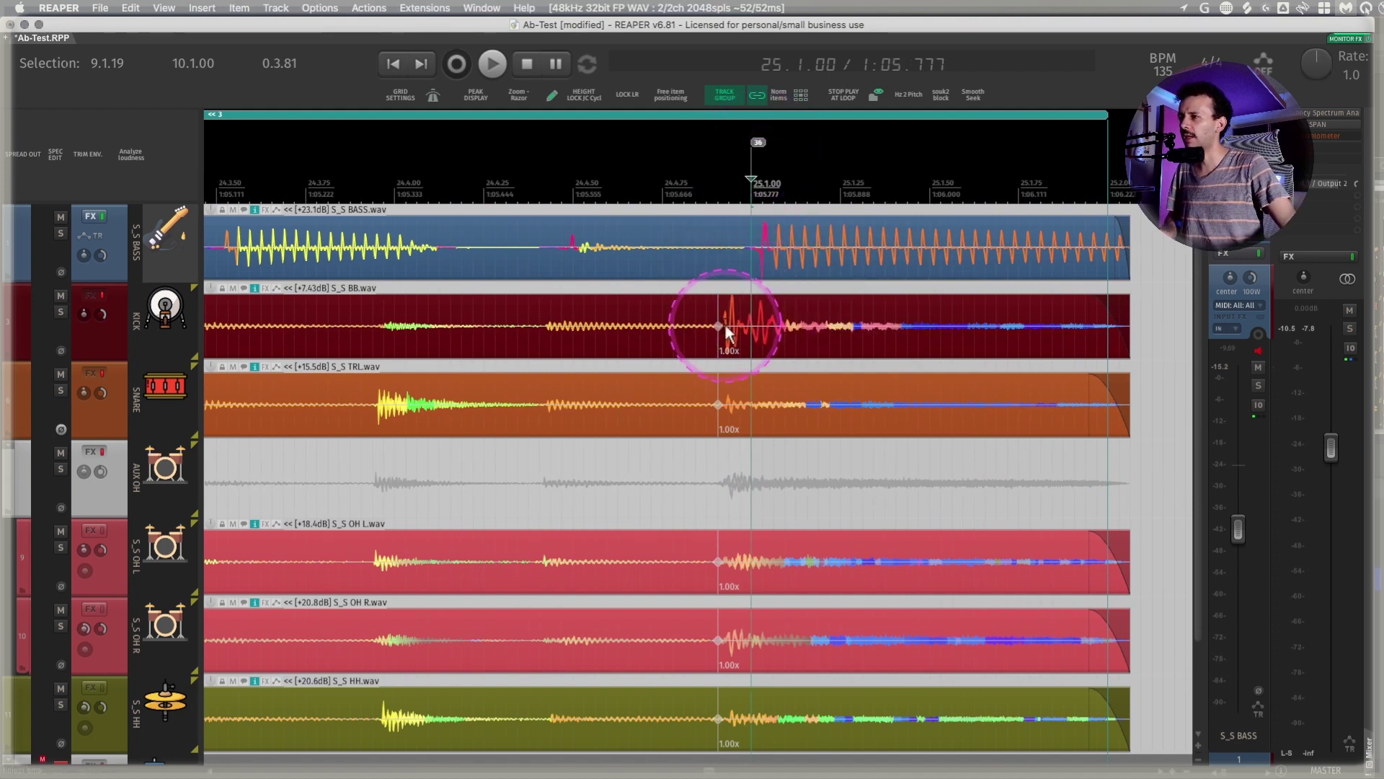
{"action": "left_click_drag", "start_coordinate": [724, 330], "coordinate": [744, 327]}
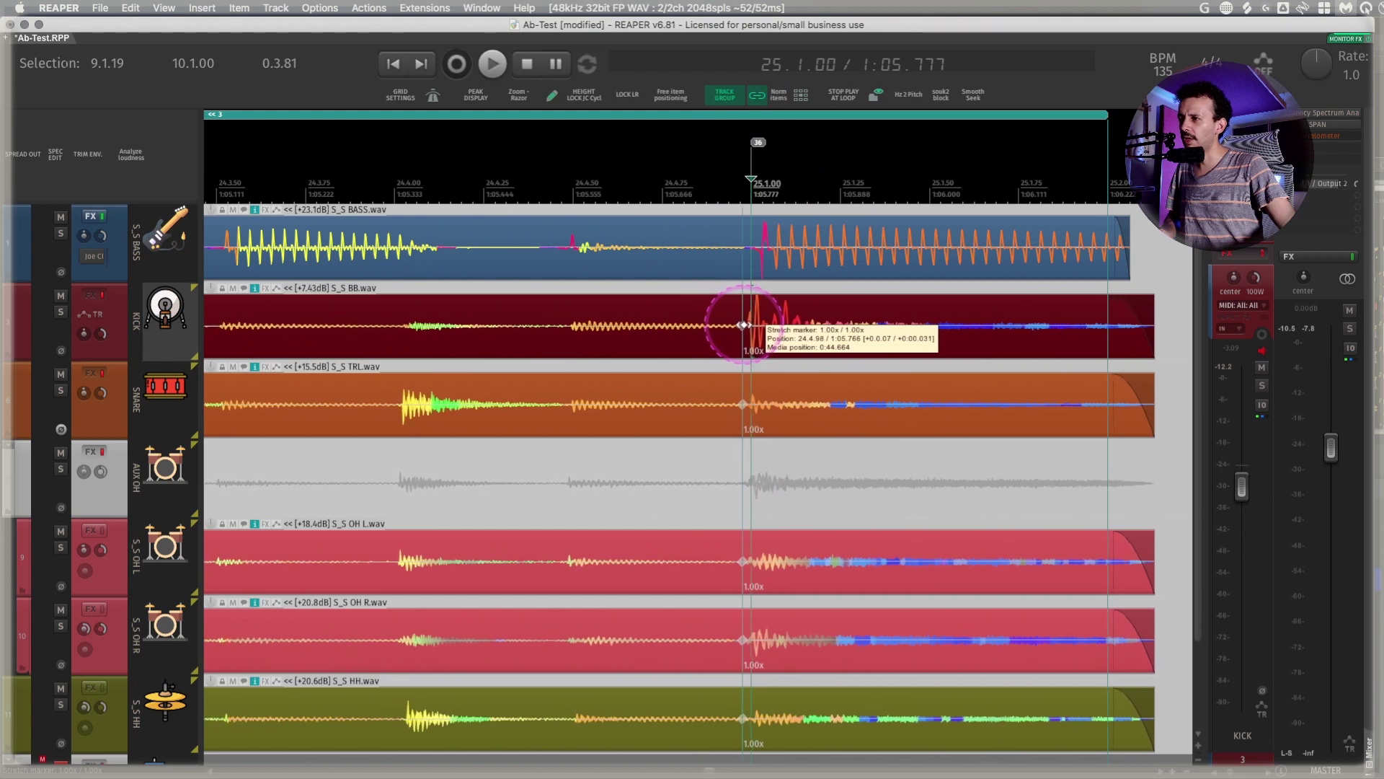
{"action": "scroll", "coordinate": [599, 309], "scroll_direction": "down", "scroll_amount": 5}
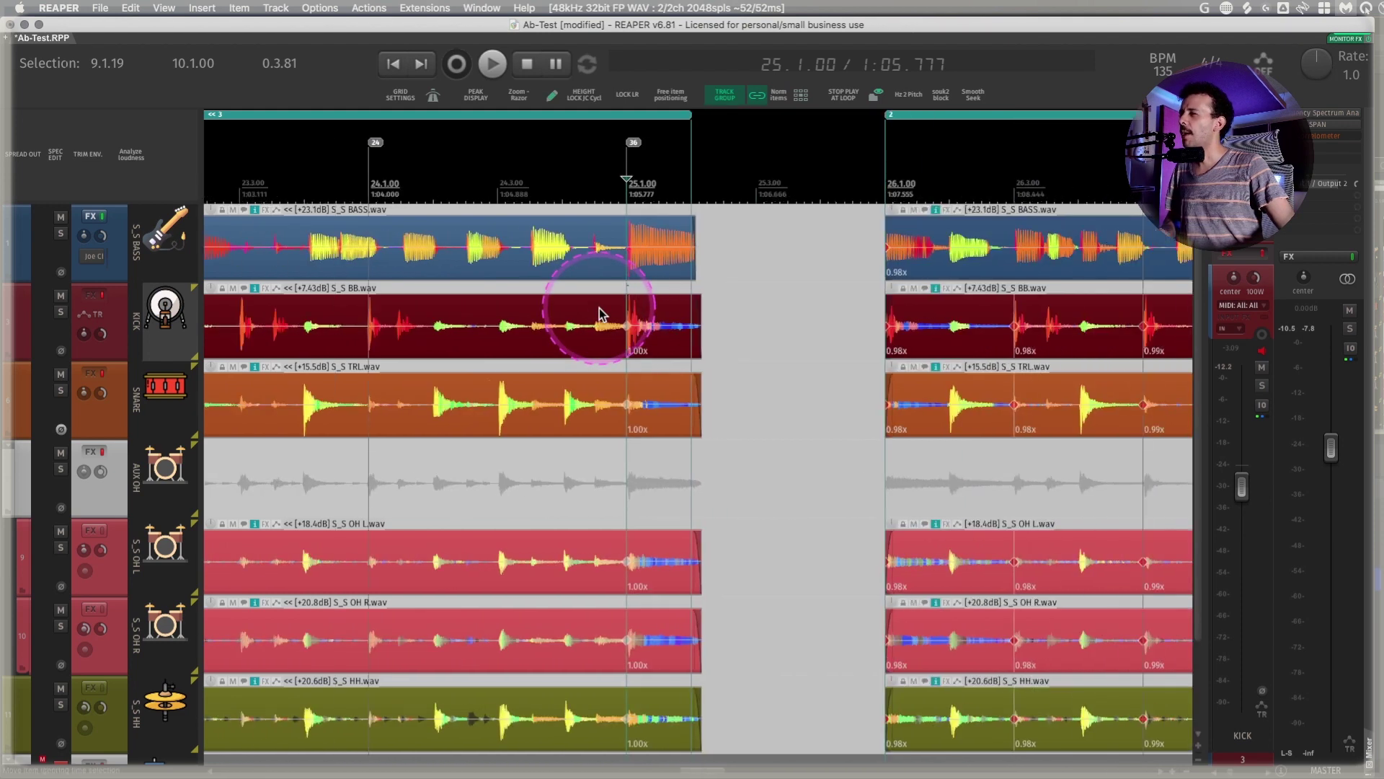
{"action": "scroll", "coordinate": [599, 308], "scroll_direction": "down", "scroll_amount": 4}
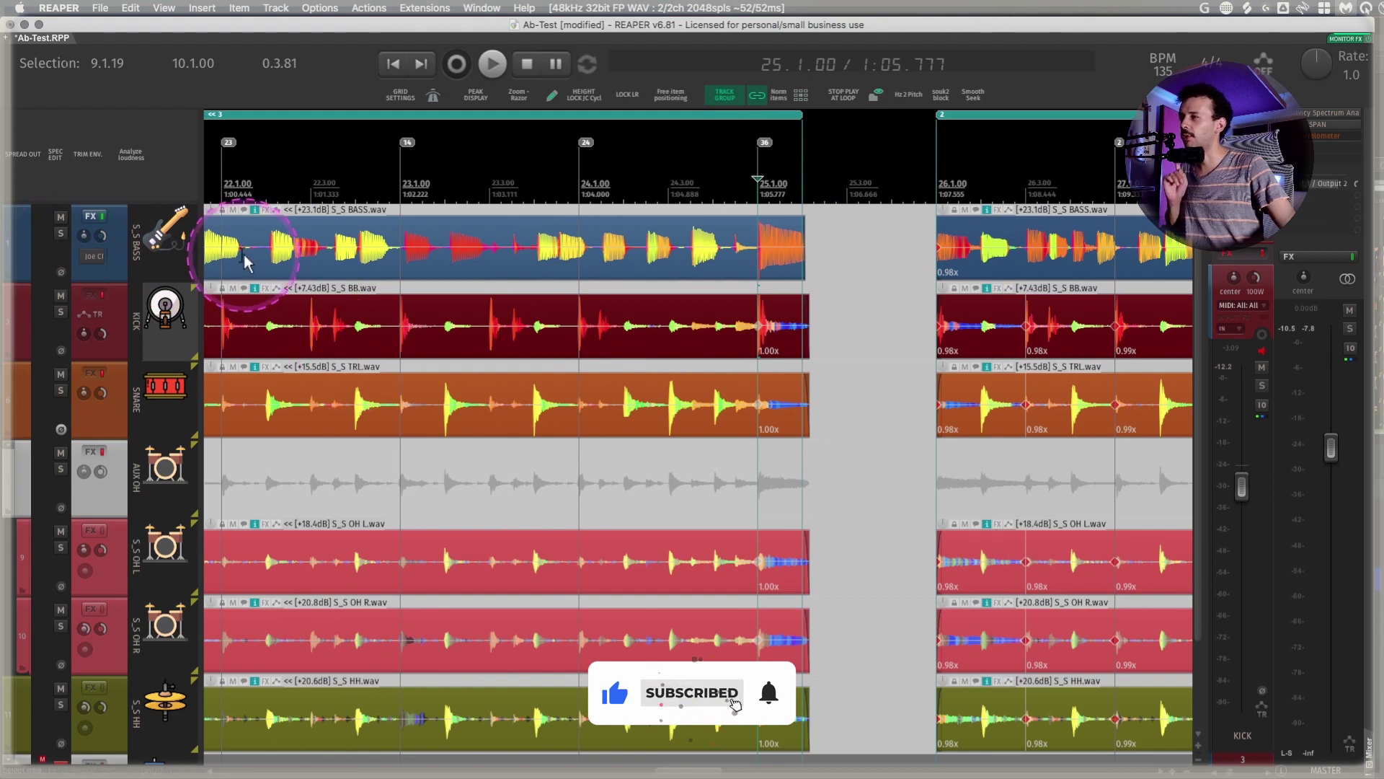
Mute the S_S BASS track, and trim the ends of the grouped drum items to 25.2.00 at the region's end
{"action": "left_click", "coordinate": [60, 218]}
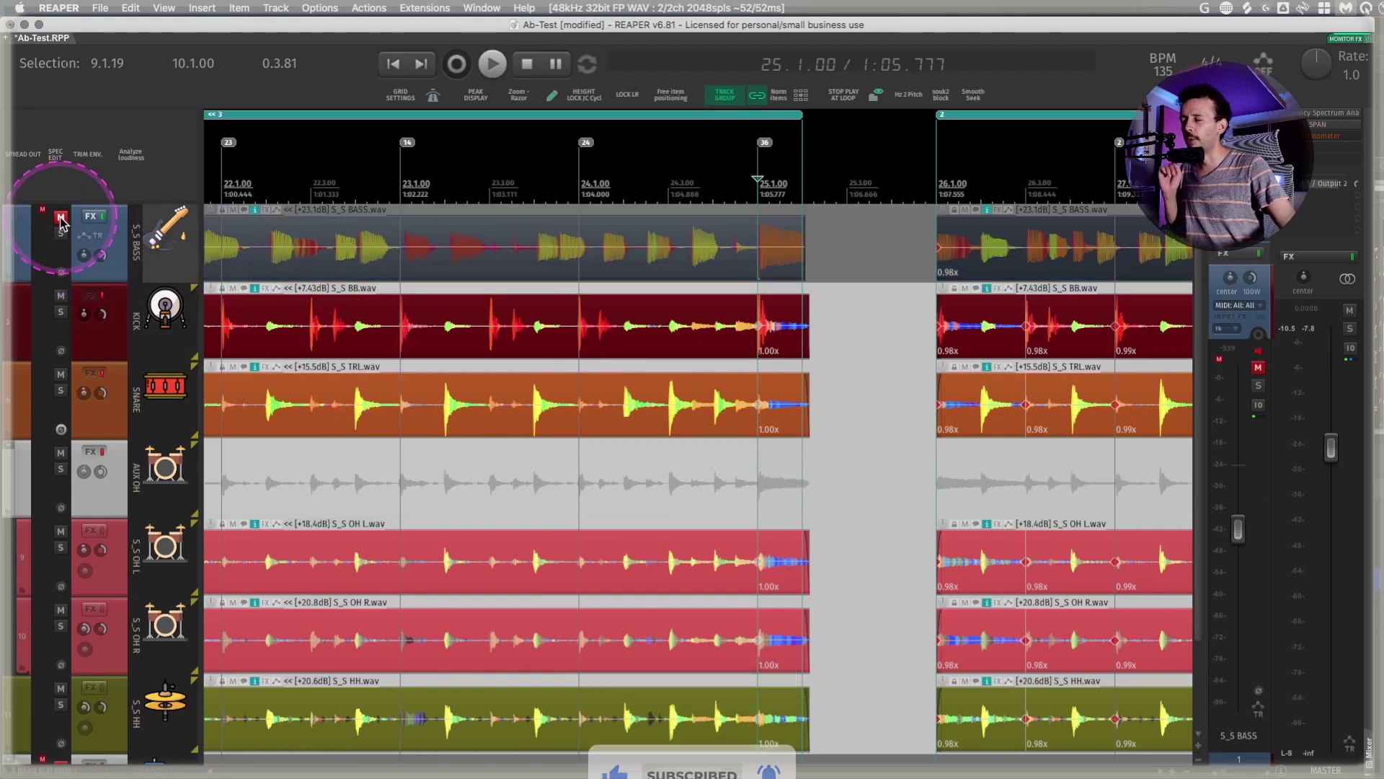
{"action": "scroll", "coordinate": [540, 309], "scroll_direction": "left", "scroll_amount": 2}
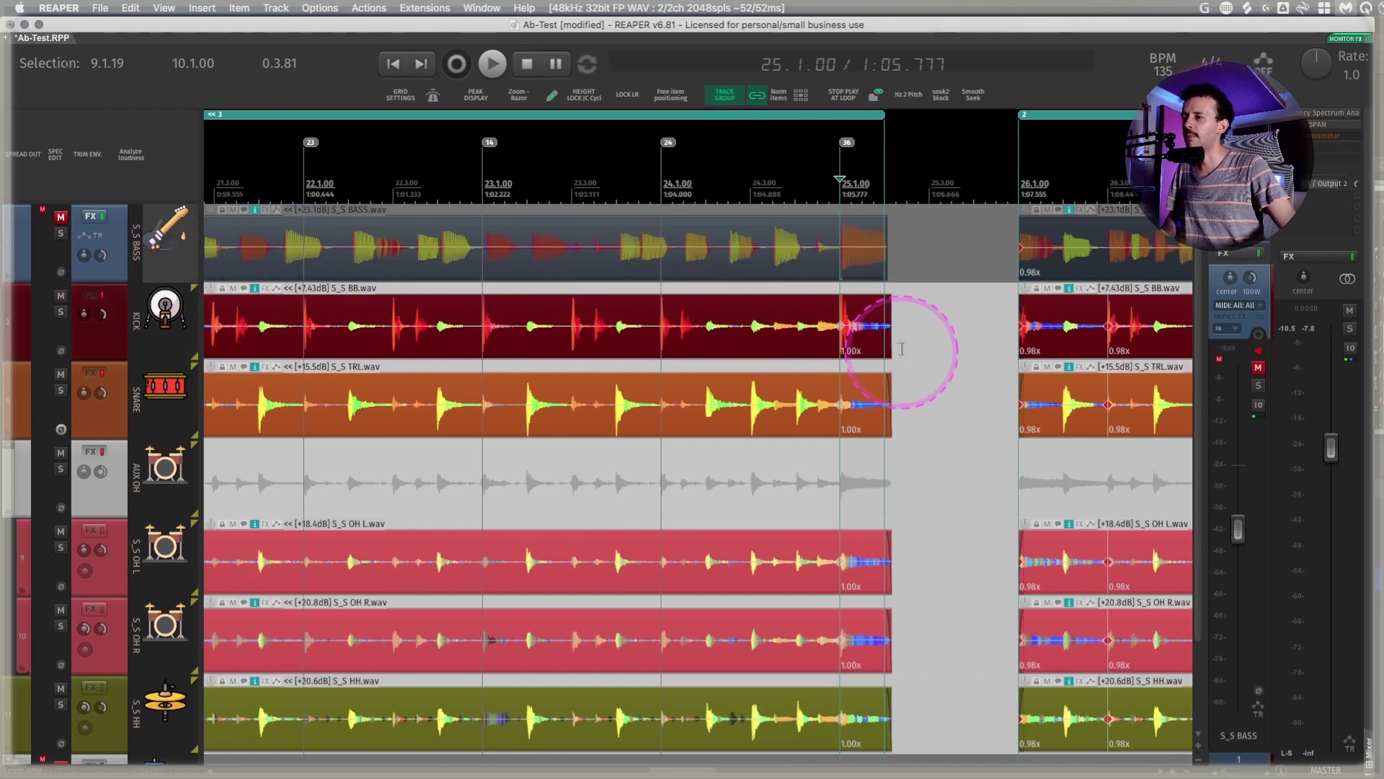
{"action": "left_click_drag", "start_coordinate": [892, 330], "coordinate": [878, 333]}
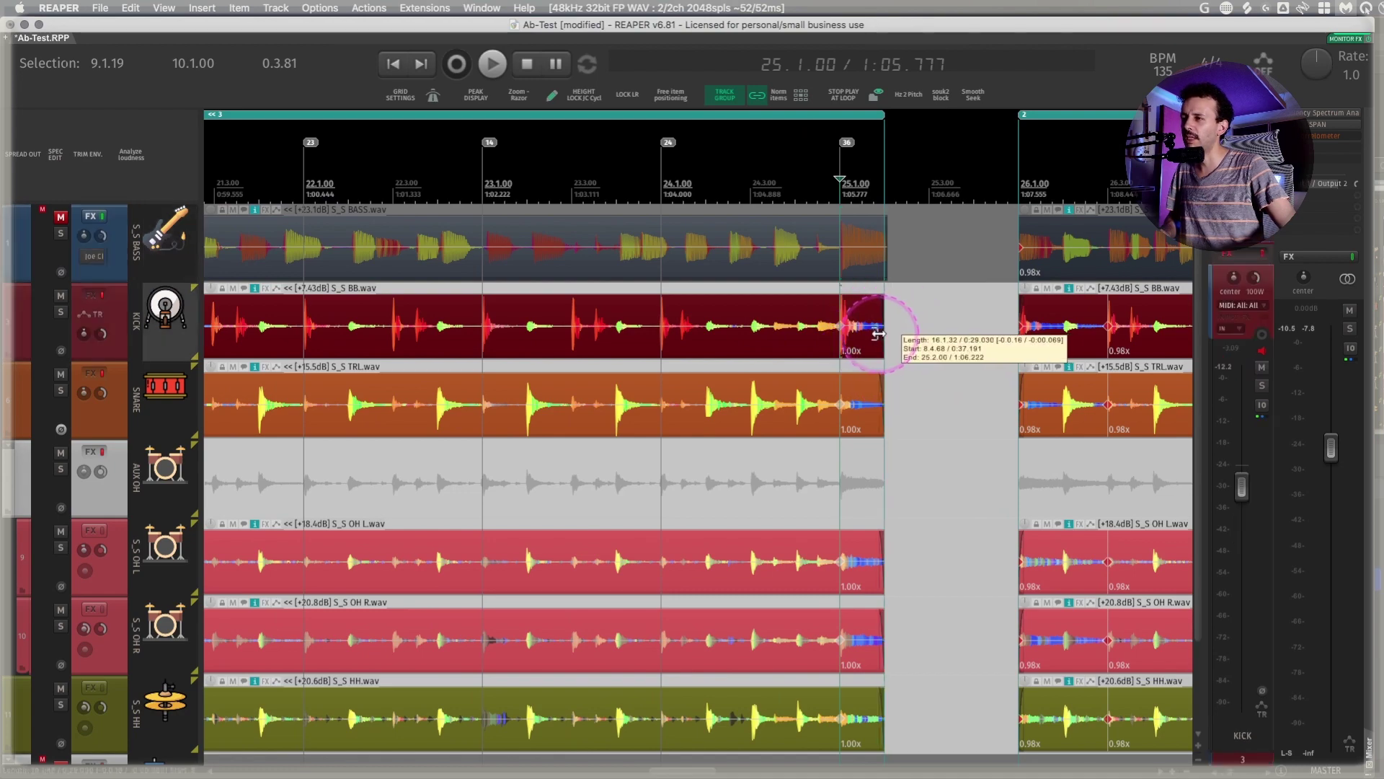
Review the drum hits against the bar markers across the whole verse, placing the edit cursor at 13.1.00 and 16.1.00
{"action": "scroll", "coordinate": [874, 360], "scroll_direction": "left", "scroll_amount": 10}
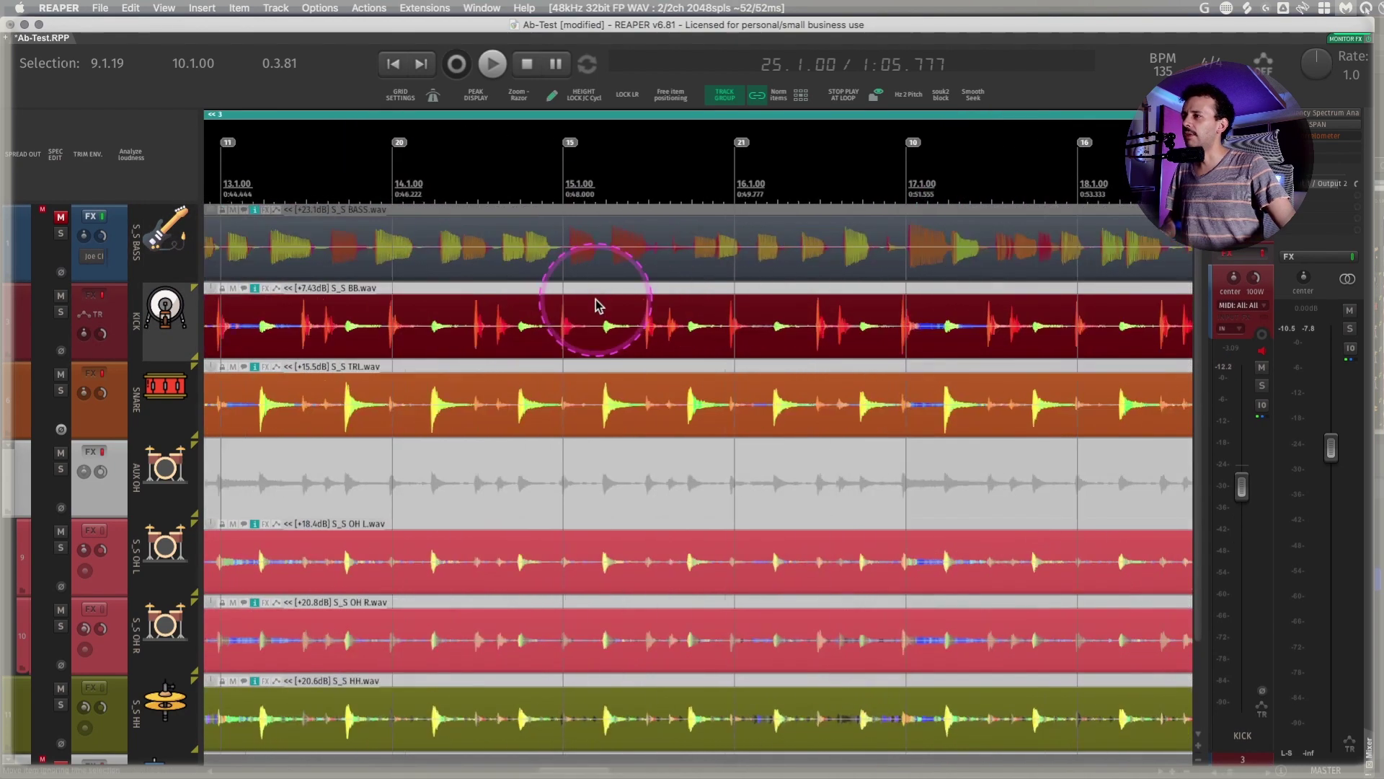
{"action": "scroll", "coordinate": [652, 293], "scroll_direction": "down", "scroll_amount": 2}
{"action": "scroll", "coordinate": [652, 289], "scroll_direction": "down", "scroll_amount": 3}
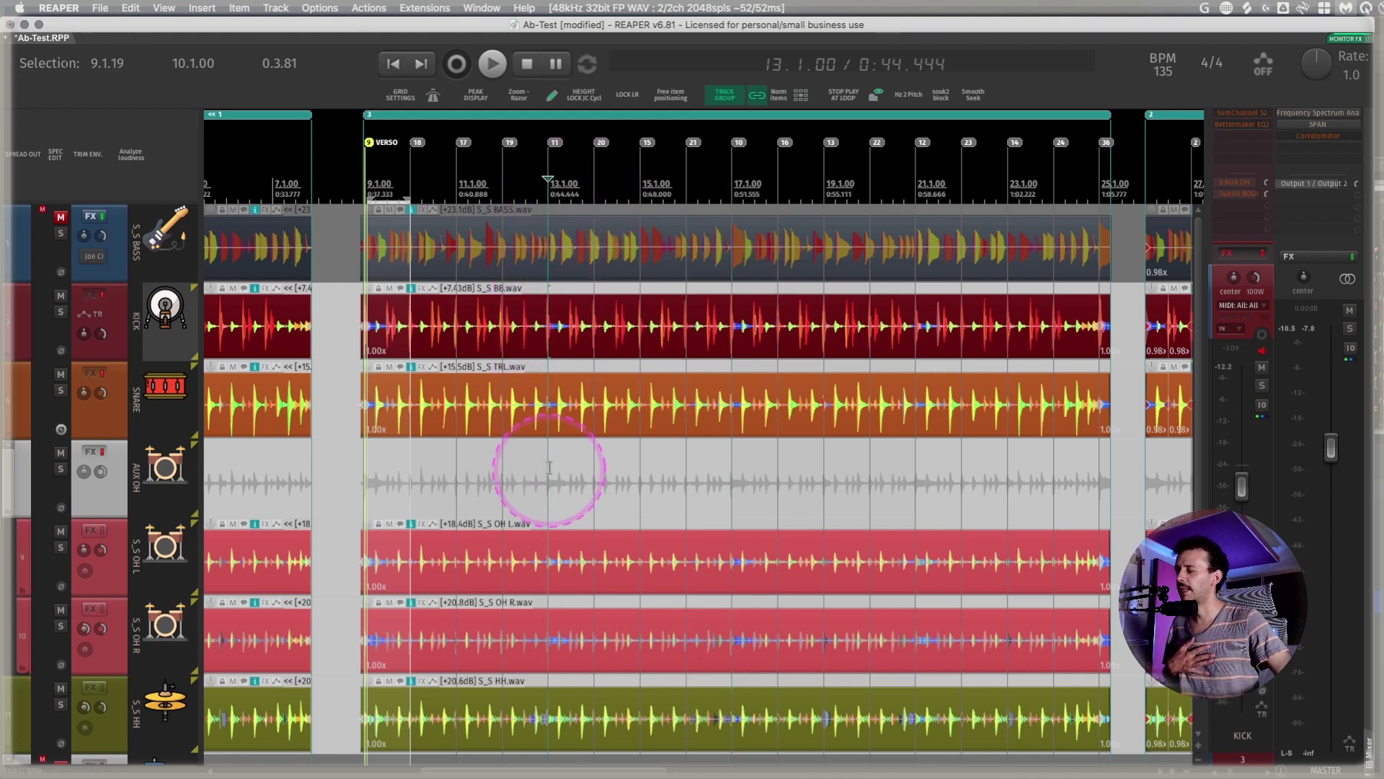
{"action": "left_click", "coordinate": [640, 173]}
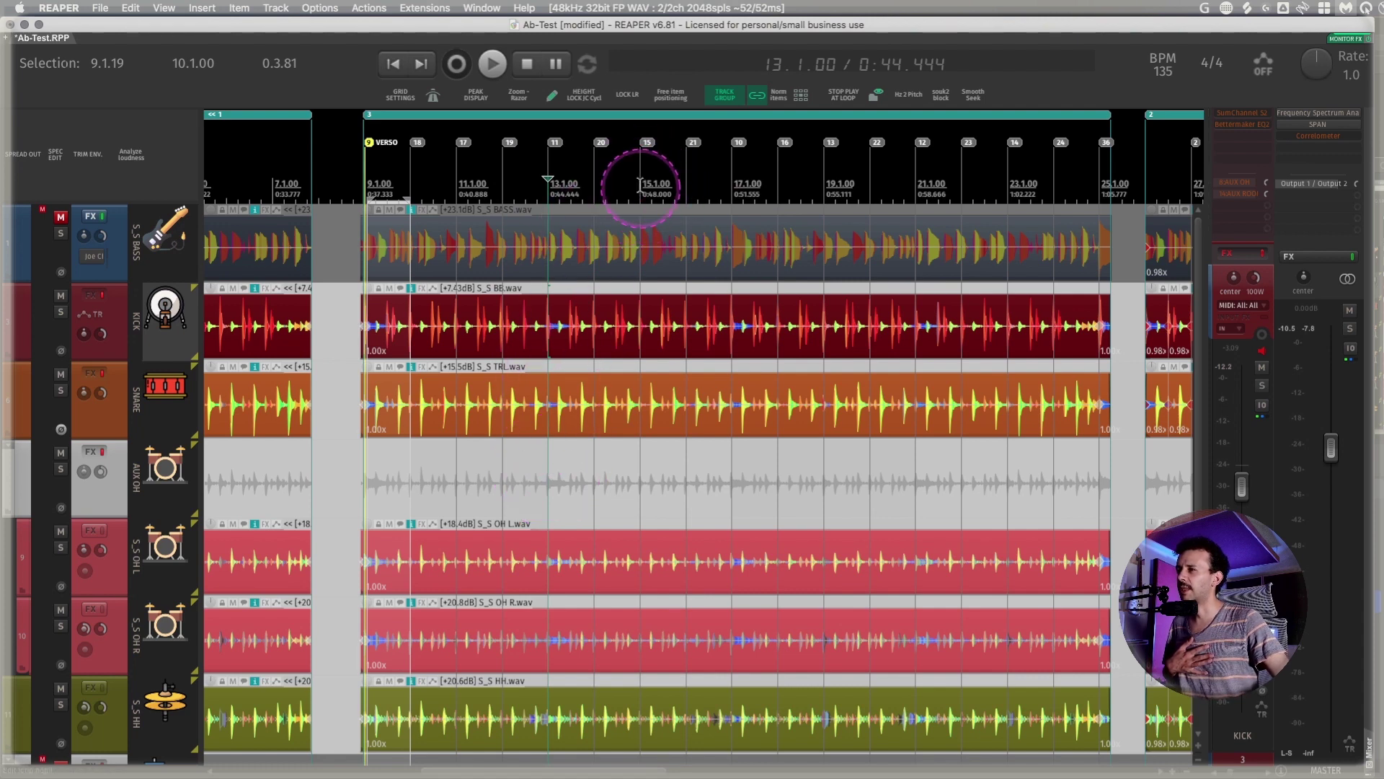
{"action": "left_click", "coordinate": [593, 190]}
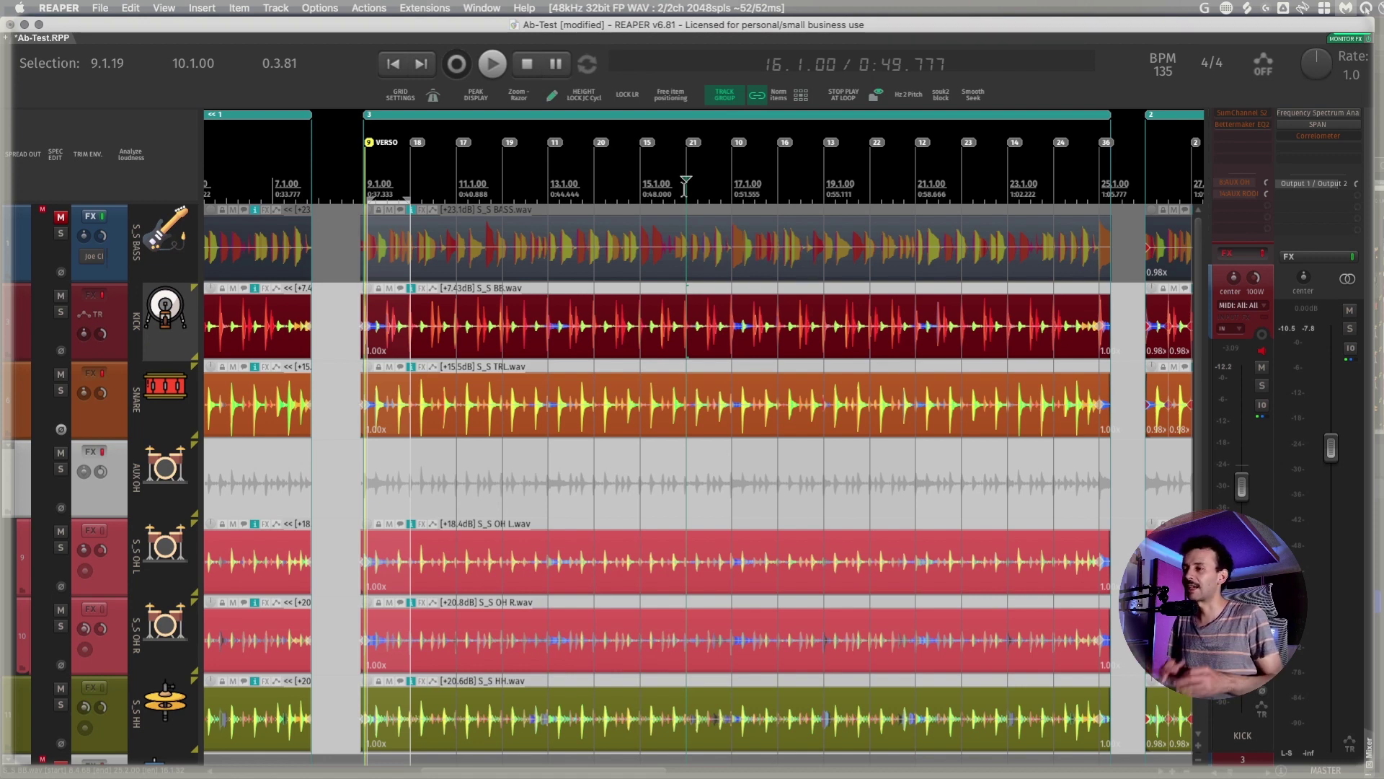
{"action": "left_click", "coordinate": [1087, 710]}
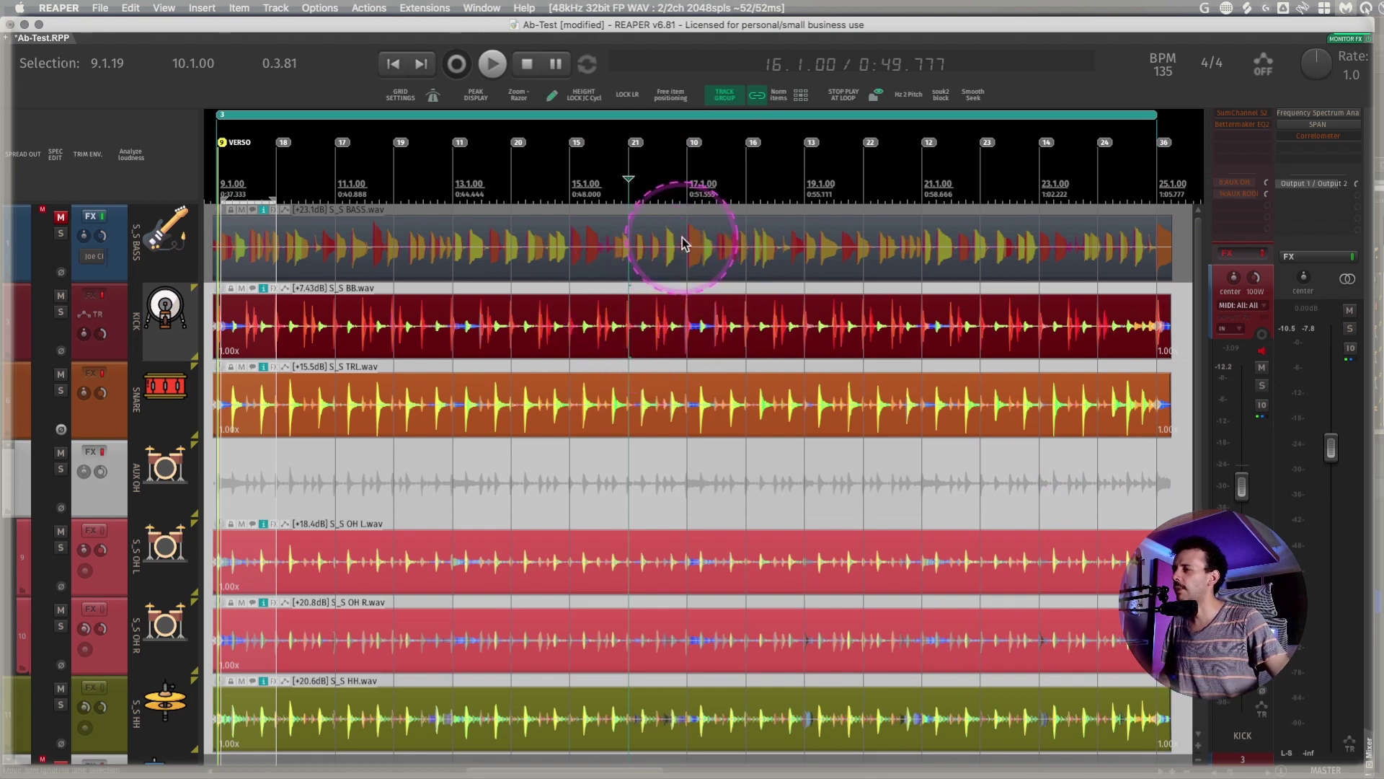
Add a stretch marker to the grouped drum items on the kick hit at 16.4.91, and move it to 17.1.00
{"action": "left_click_drag", "start_coordinate": [655, 241], "coordinate": [731, 678]}
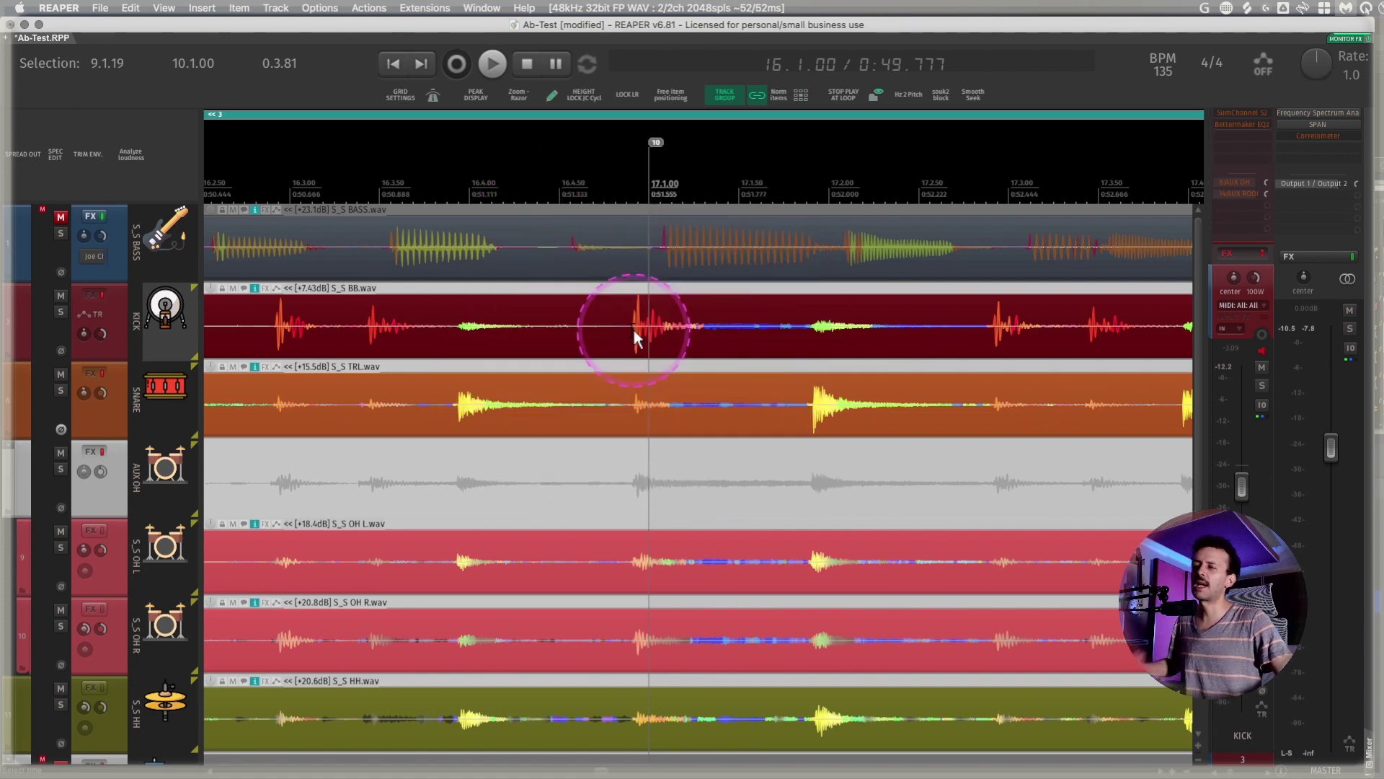
{"action": "left_click", "coordinate": [633, 323]}
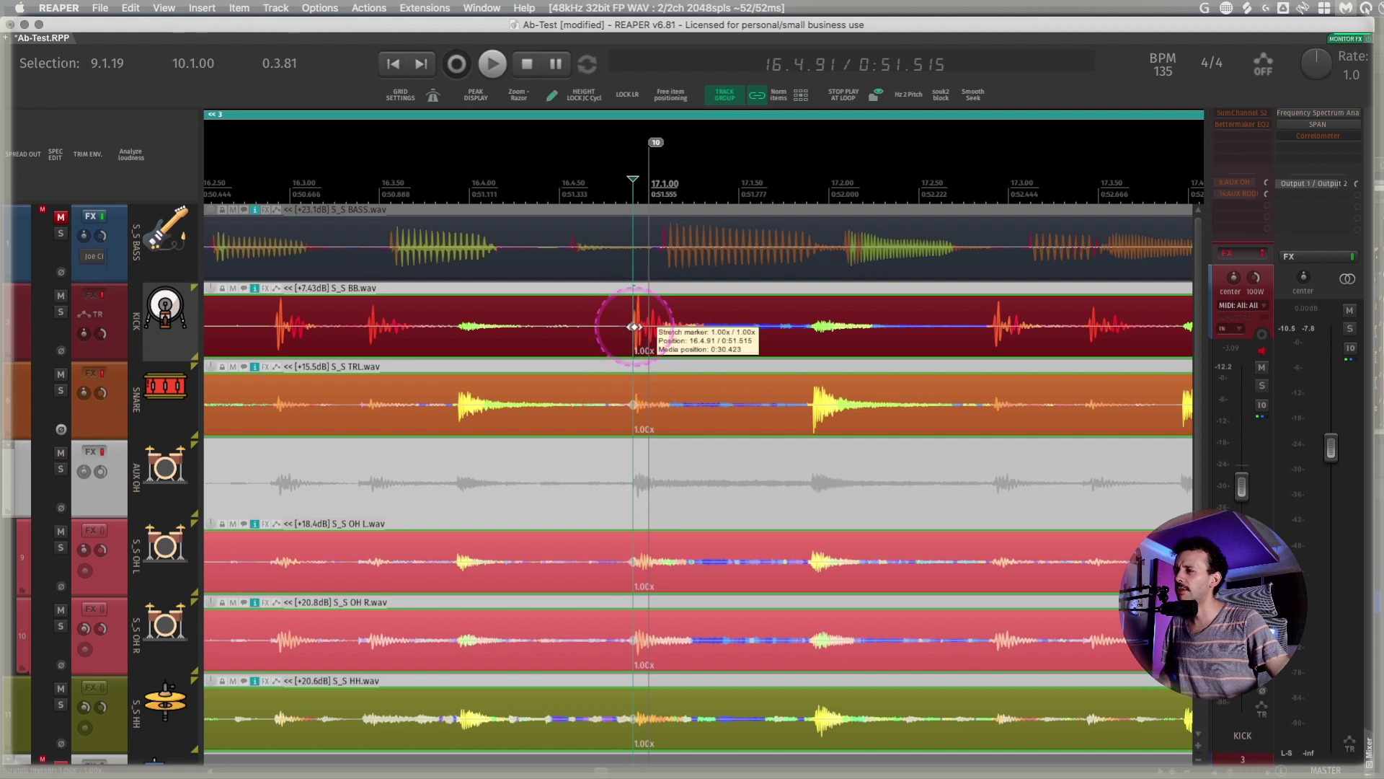
{"action": "key", "text": "shift+w"}
{"action": "left_click_drag", "start_coordinate": [633, 327], "coordinate": [649, 327]}
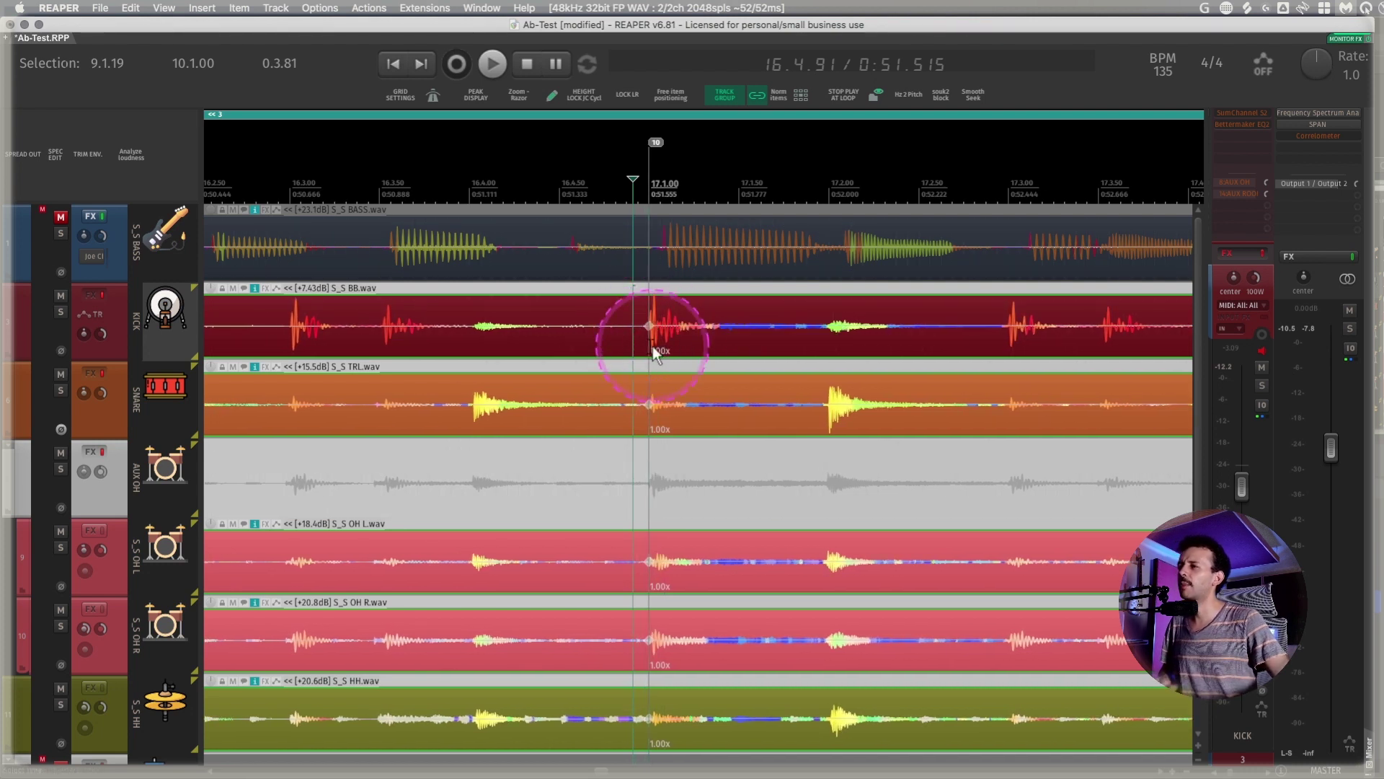
{"action": "scroll", "coordinate": [660, 328], "scroll_direction": "down", "scroll_amount": 8}
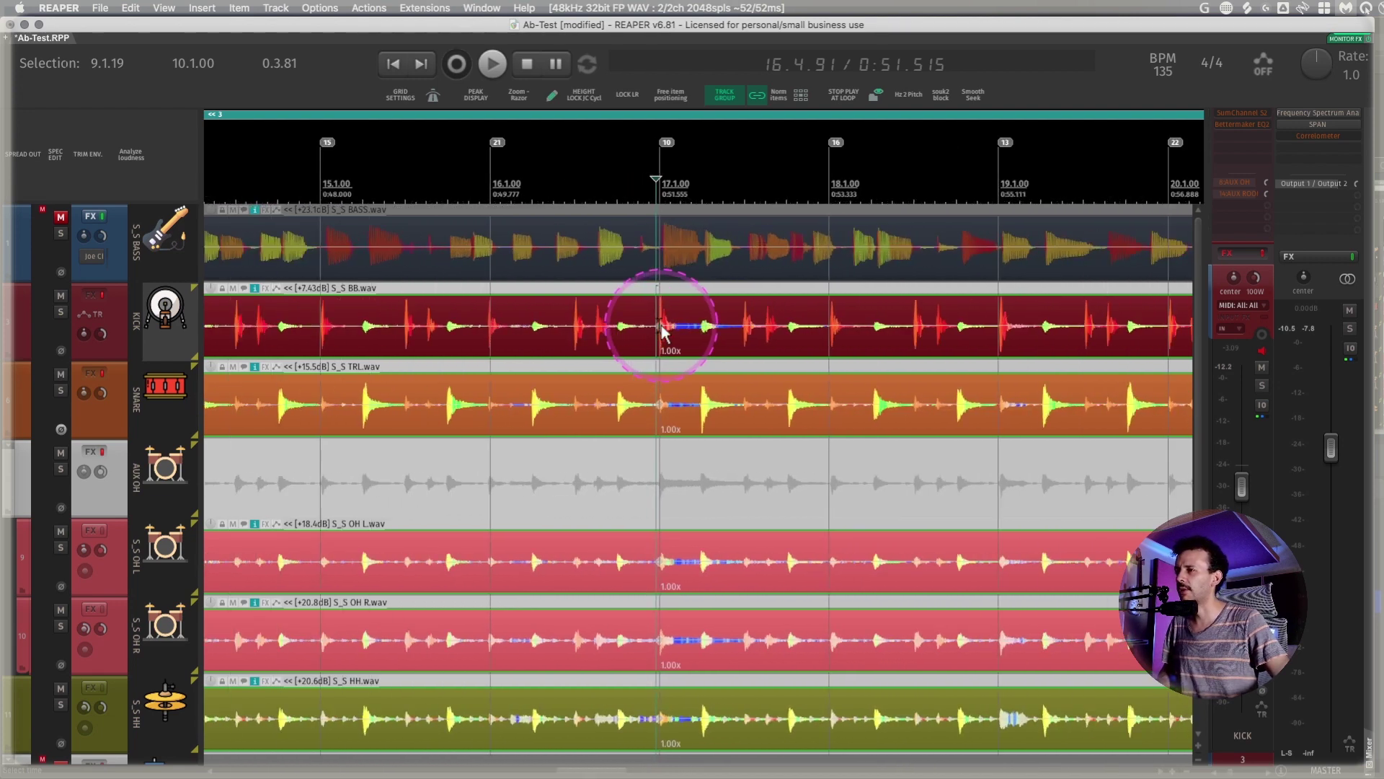
{"action": "scroll", "coordinate": [867, 334], "scroll_direction": "down", "scroll_amount": 2}
{"action": "scroll", "coordinate": [587, 318], "scroll_direction": "up", "scroll_amount": 4}
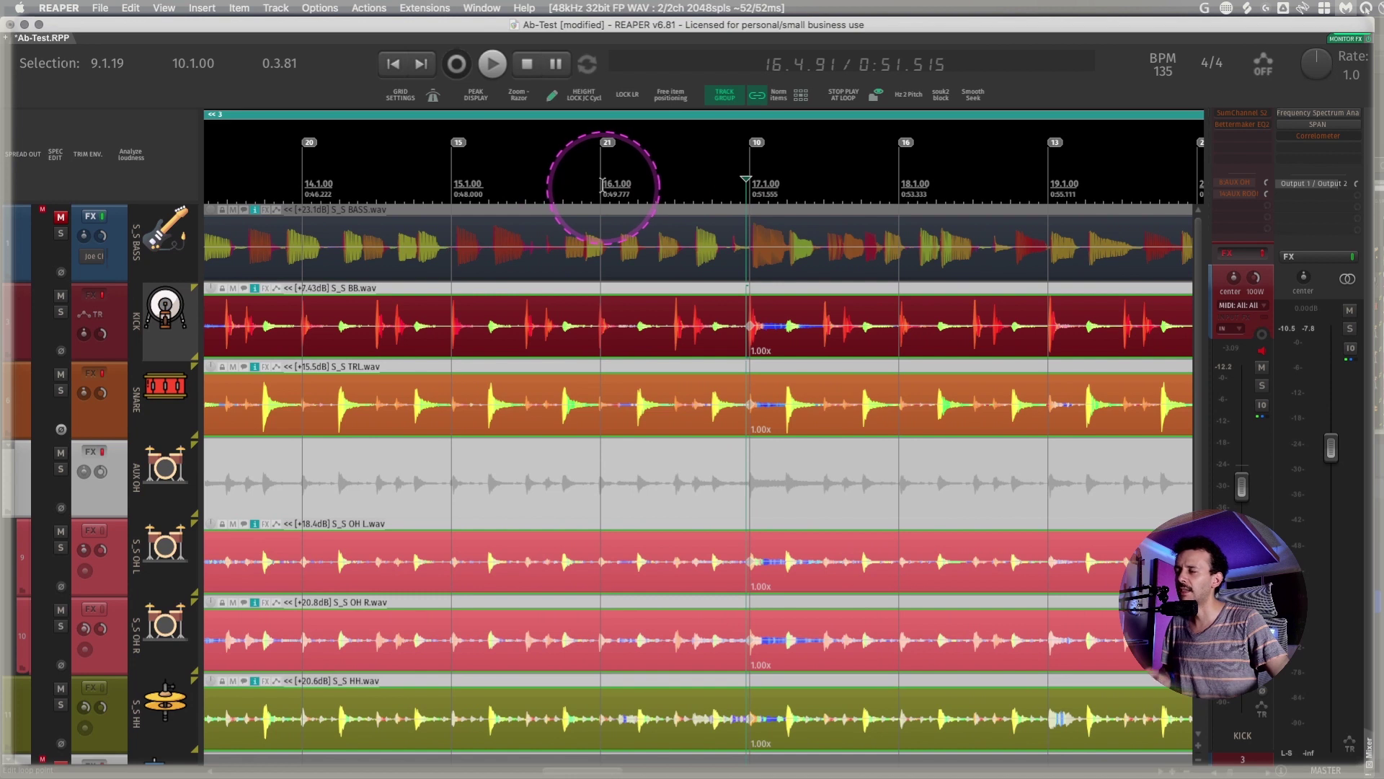
Play the drums from 16.1.00 through bar 17 to check the timing around the stretched hit
{"action": "left_click", "coordinate": [603, 185]}
{"action": "key", "text": "space"}
{"action": "scroll", "coordinate": [750, 284], "scroll_direction": "up", "scroll_amount": 2}
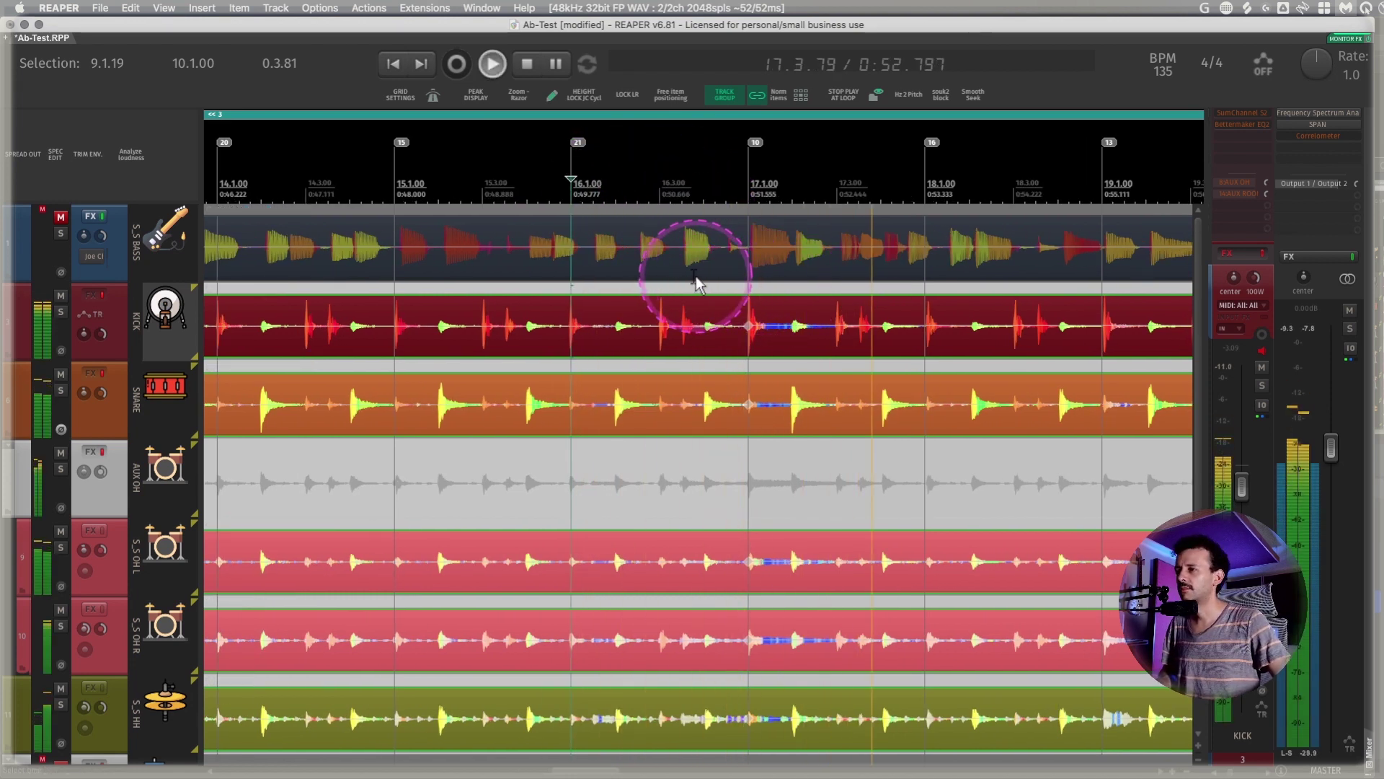
{"action": "key", "text": "space"}
Play the passage from 16.1.00 again with the metronome enabled, and turn the metronome off
{"action": "left_click", "coordinate": [433, 94]}
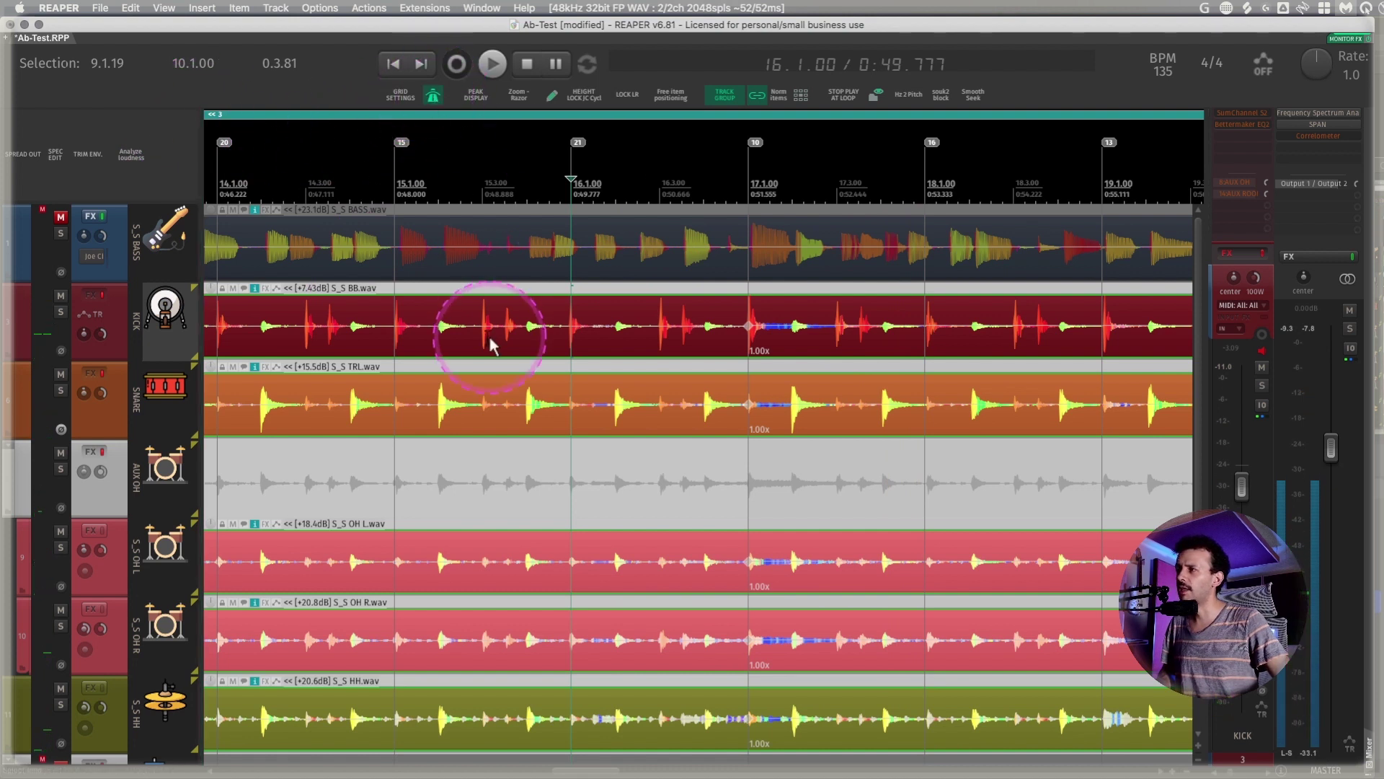
{"action": "key", "text": "space"}
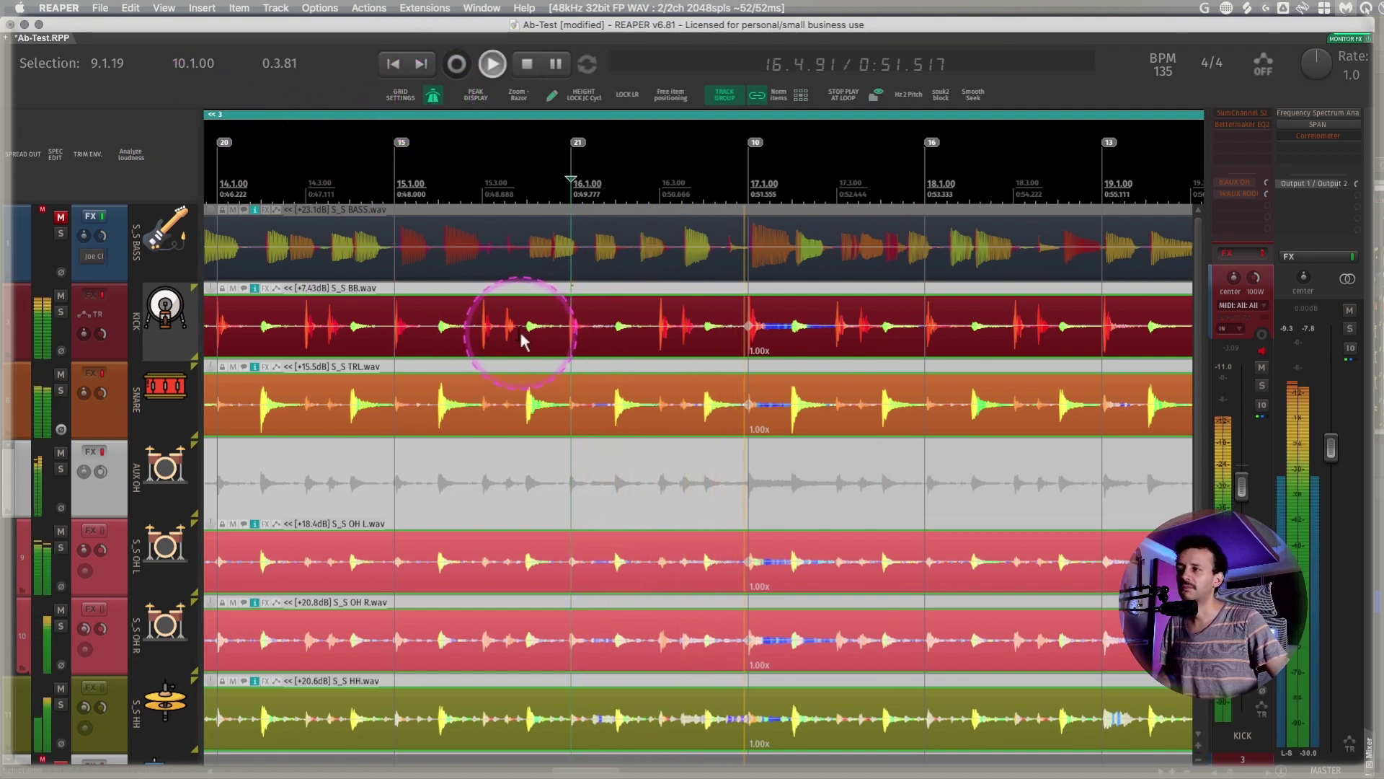
{"action": "key", "text": "space"}
{"action": "left_click", "coordinate": [434, 96]}
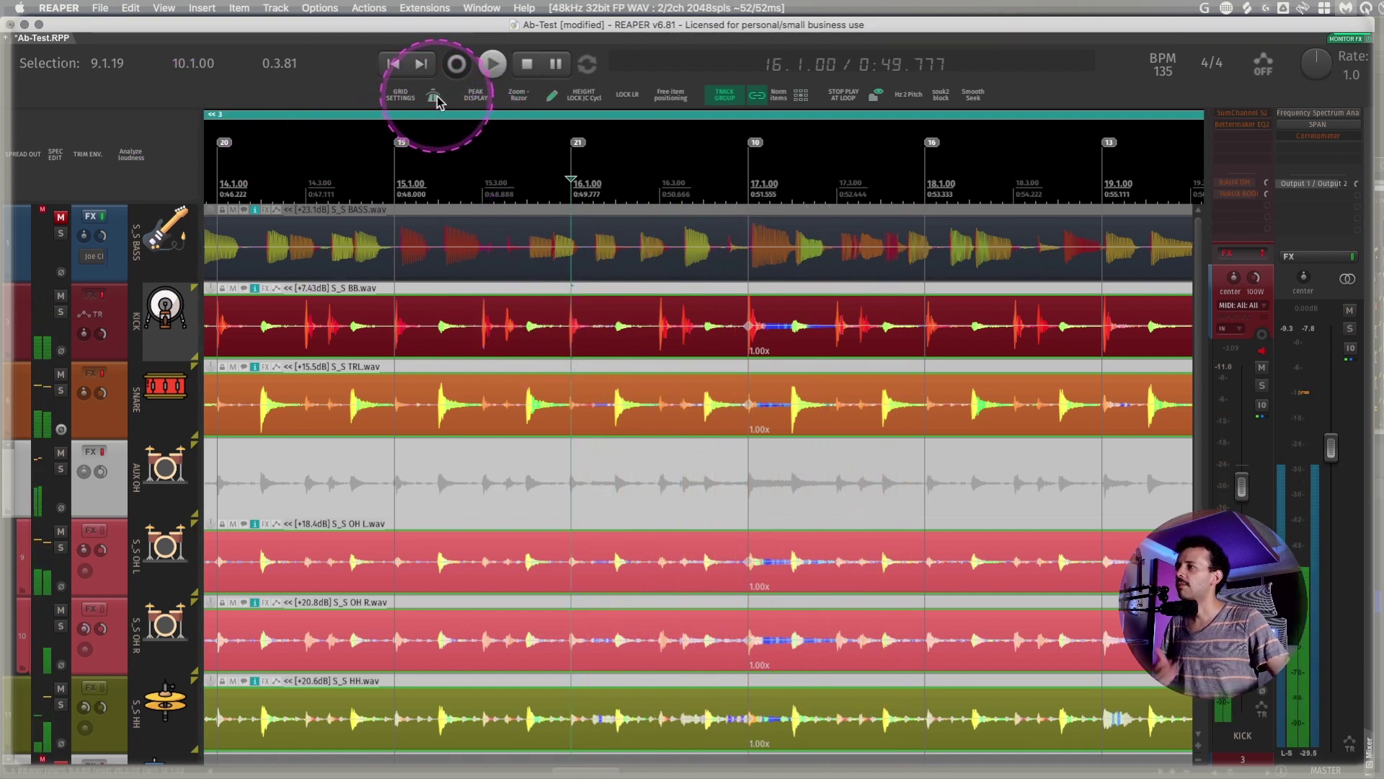
{"action": "scroll", "coordinate": [539, 276], "scroll_direction": "down", "scroll_amount": 5}
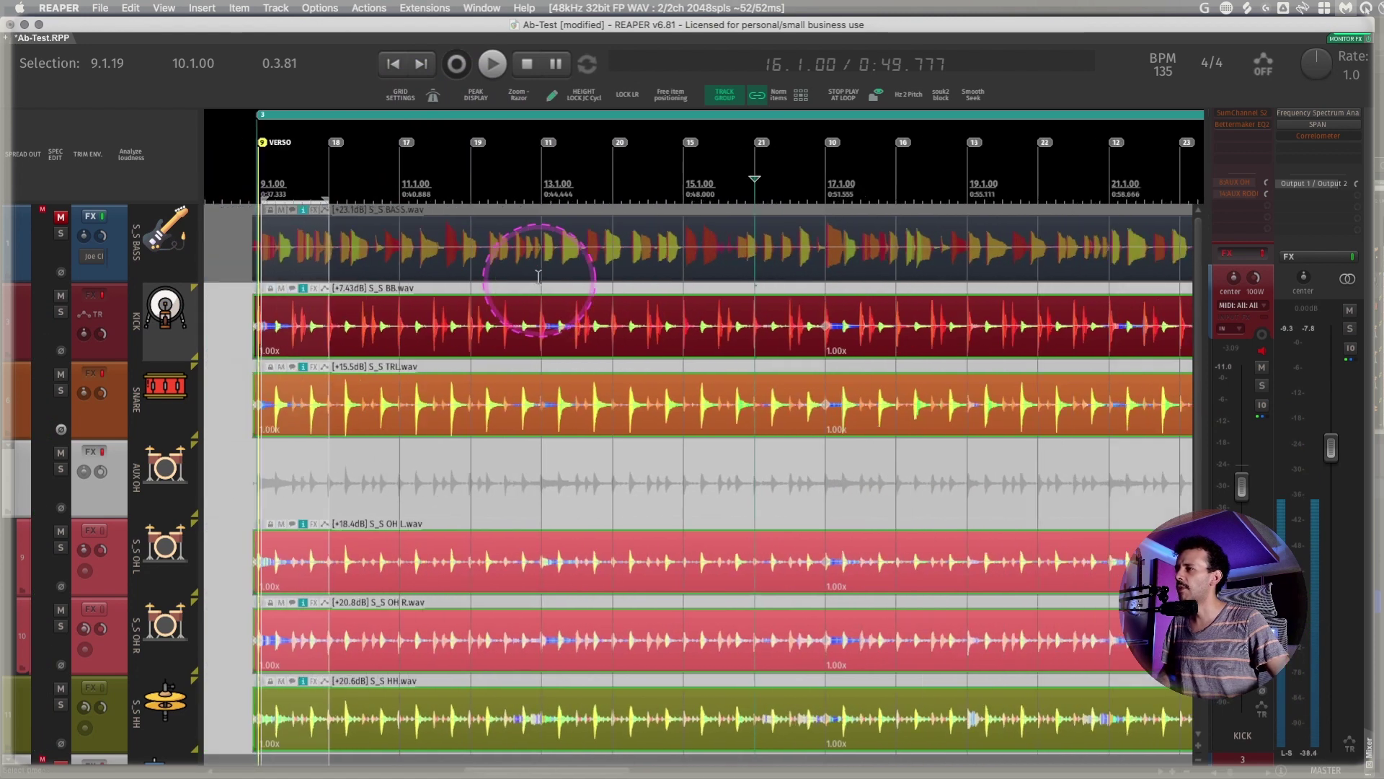
{"action": "scroll", "coordinate": [538, 276], "scroll_direction": "down", "scroll_amount": 1}
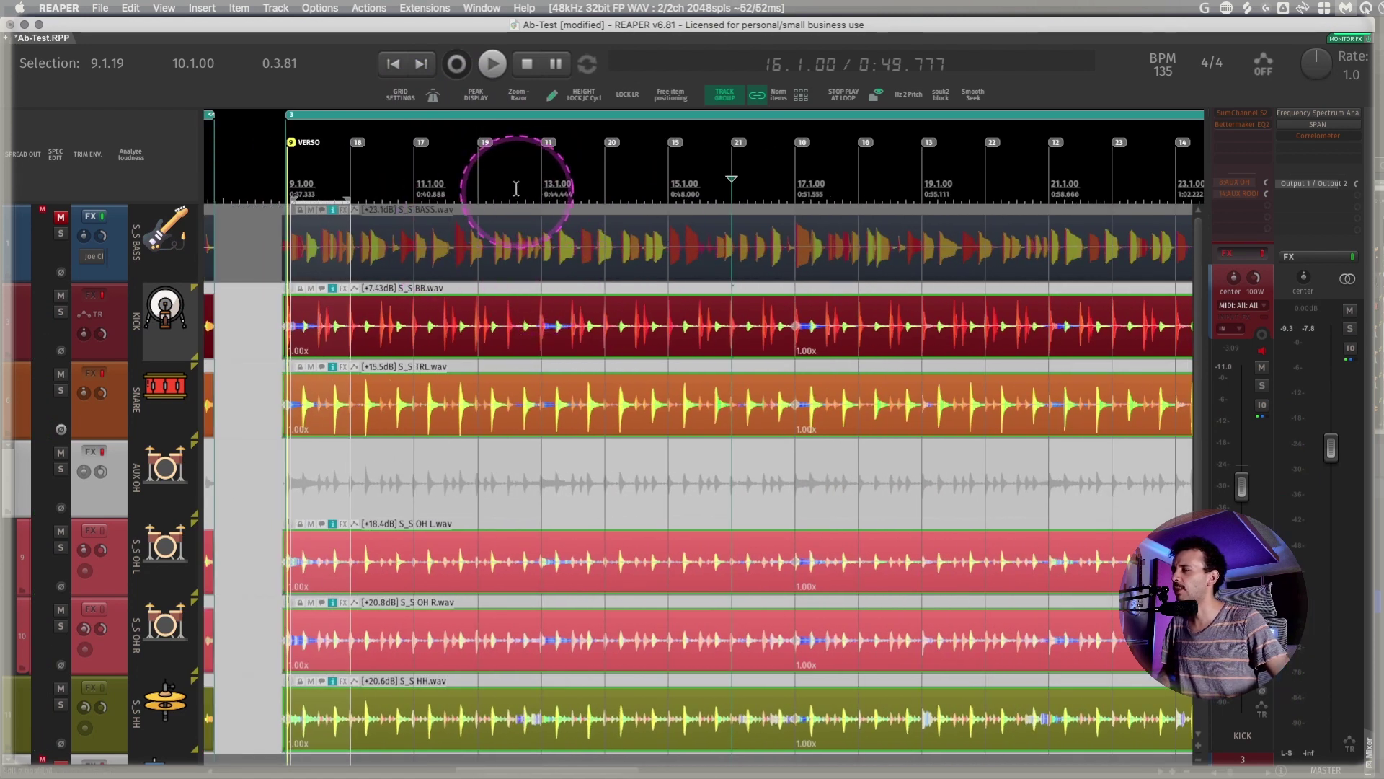
Play the drums from 12.1.00 into bar 13 with the metronome enabled to check the timing
{"action": "left_click_drag", "start_coordinate": [478, 170], "coordinate": [470, 137]}
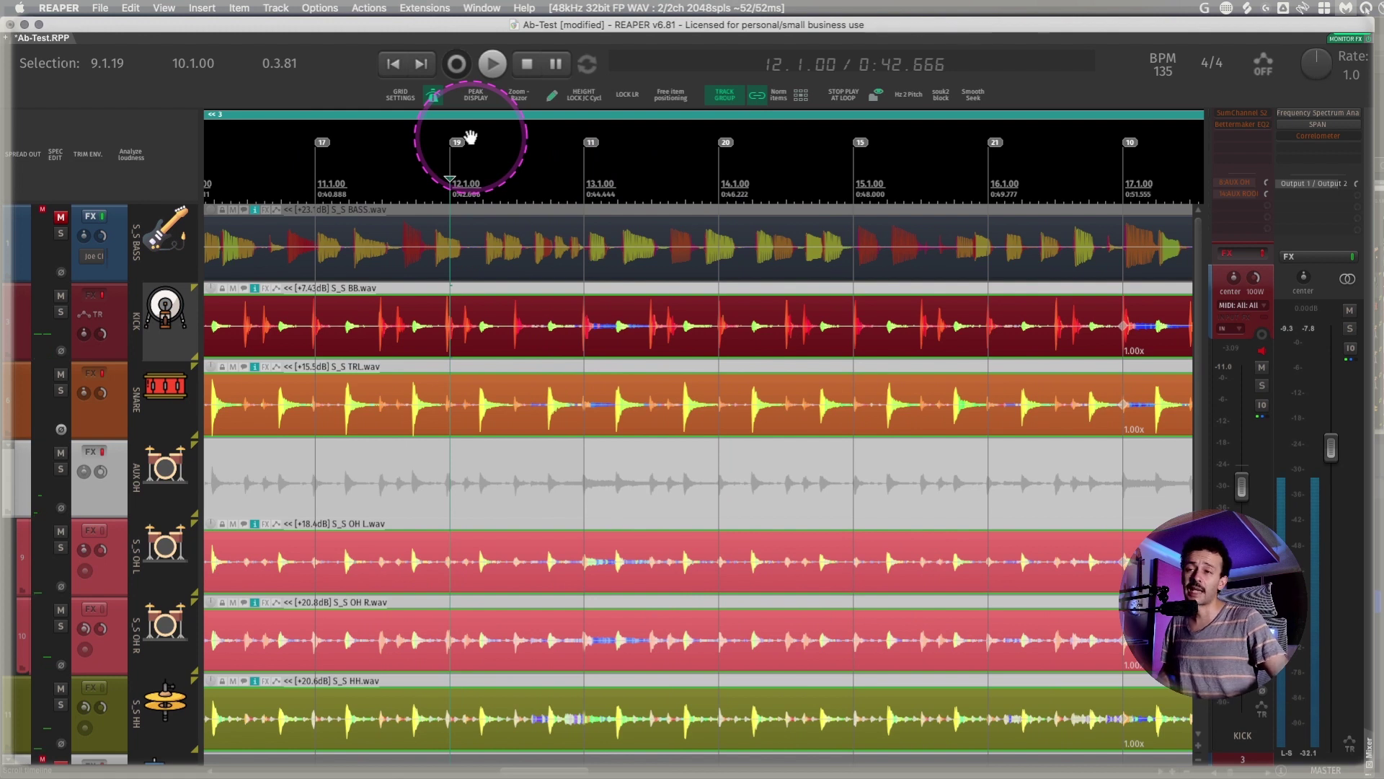
{"action": "key", "text": "space"}
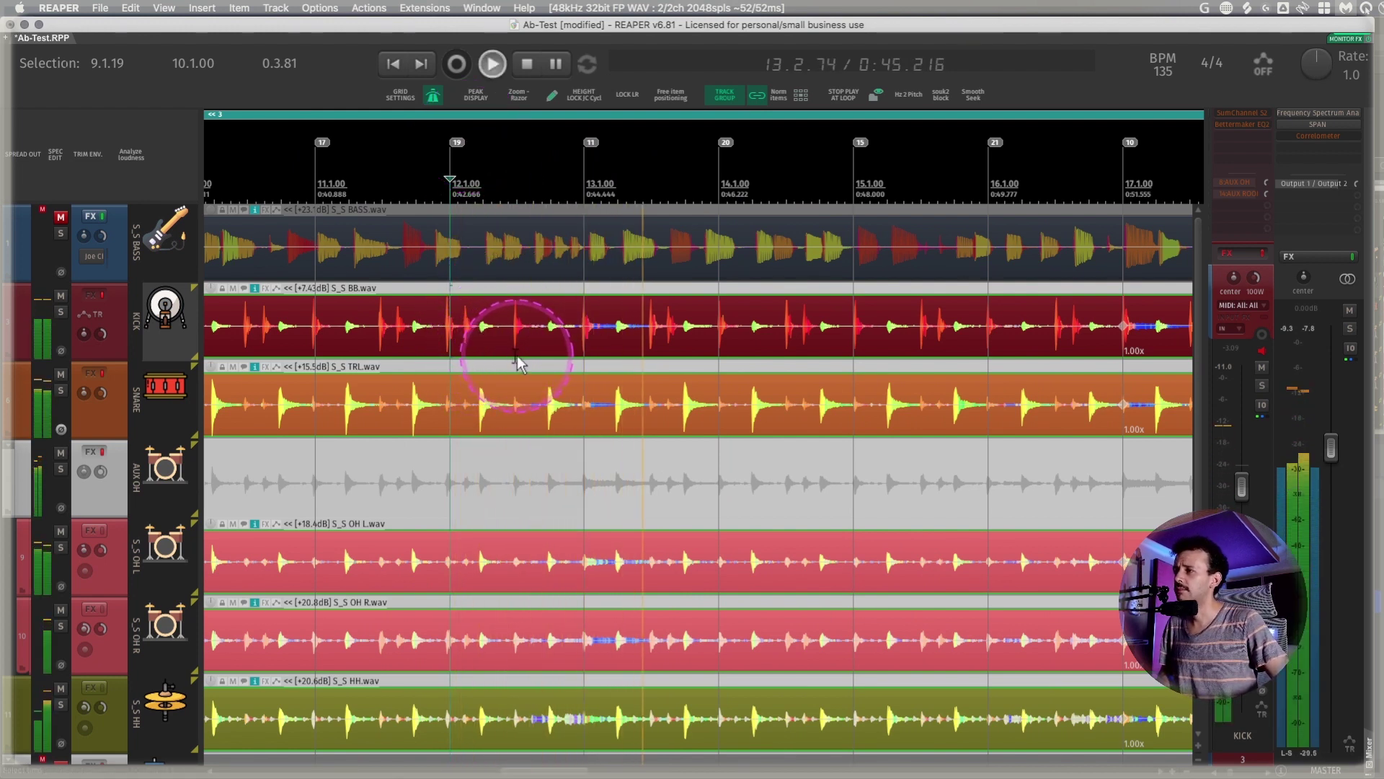
{"action": "key", "text": "space"}
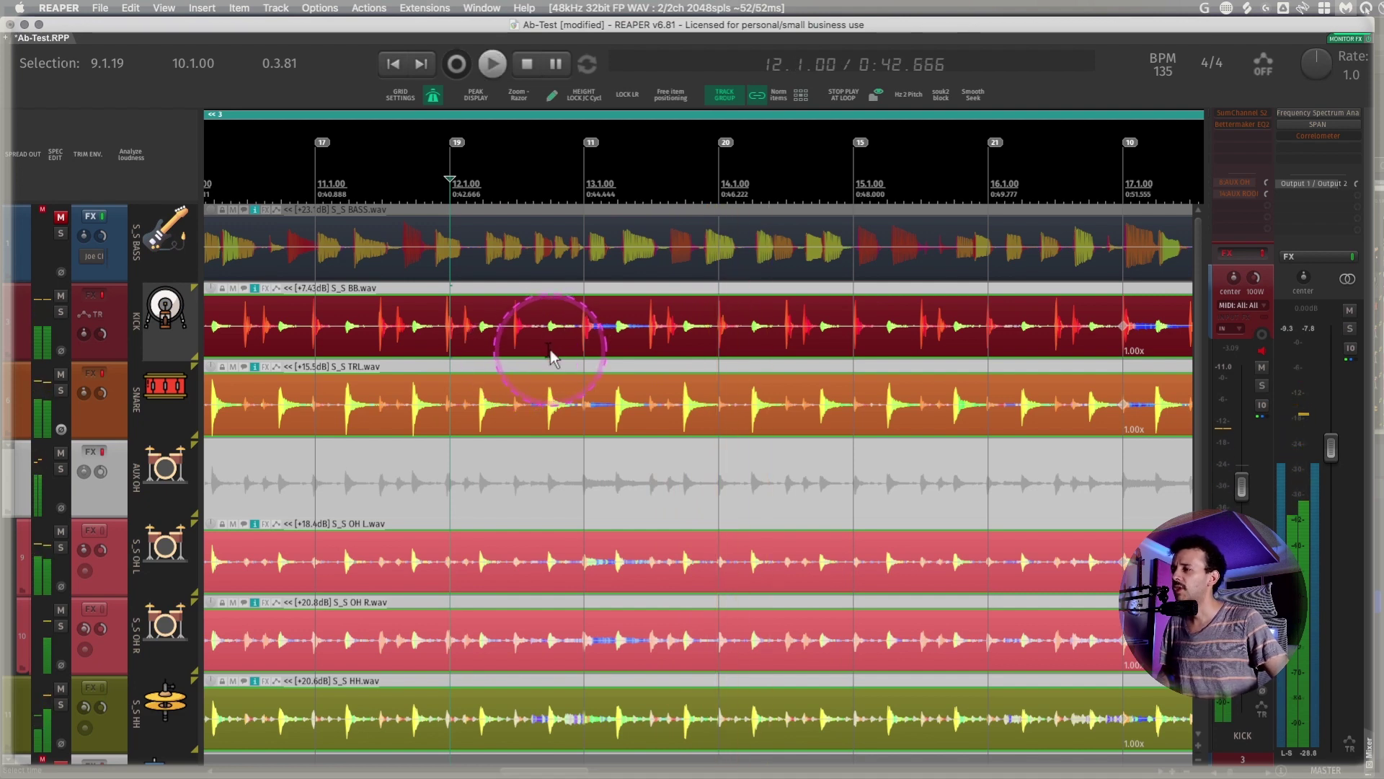
Replace the stretch marker at 12.4.93 on the grouped drum items with one on the kick hit at 12.4.96, and move it to 13.1.00
{"action": "scroll", "coordinate": [549, 353], "scroll_direction": "up", "scroll_amount": 3}
{"action": "left_click", "coordinate": [604, 353]}
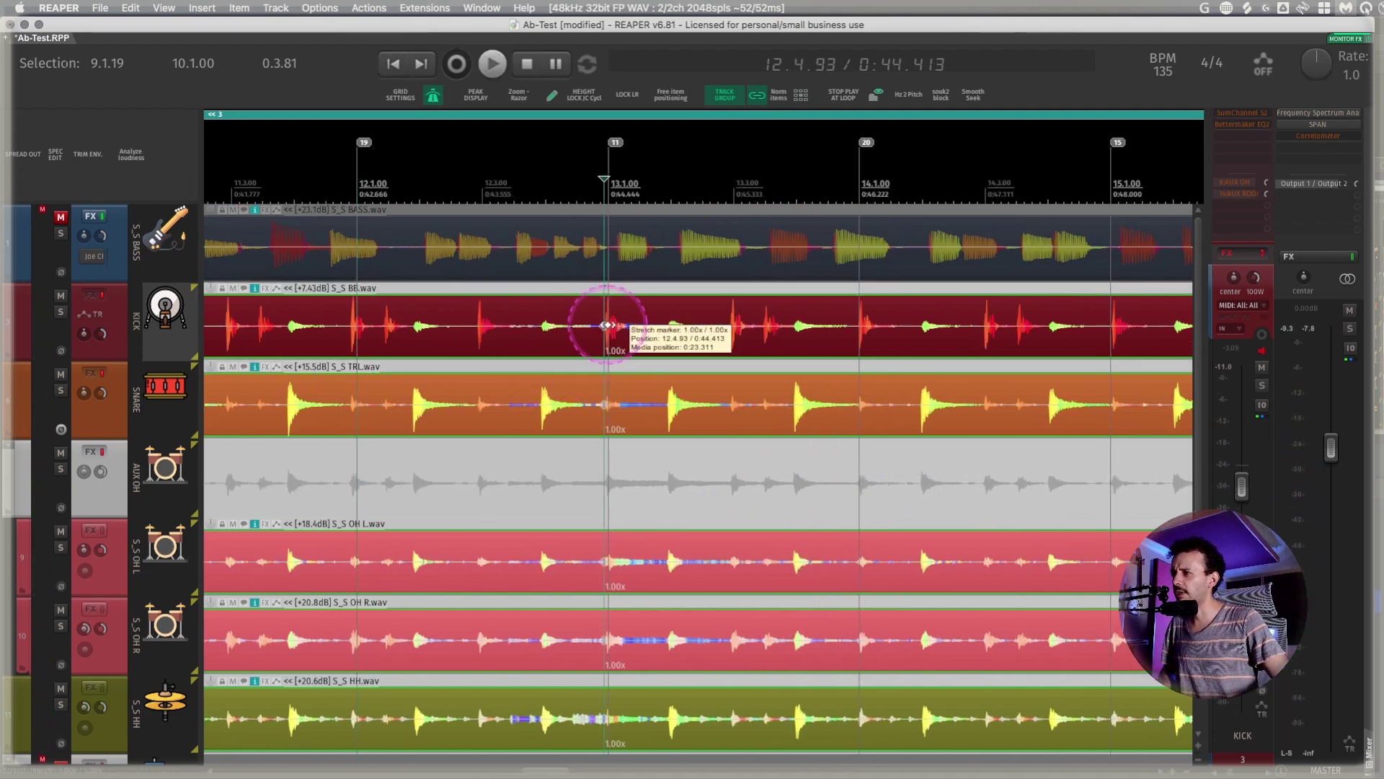
{"action": "left_click_drag", "start_coordinate": [607, 325], "coordinate": [611, 325]}
{"action": "scroll", "coordinate": [609, 325], "scroll_direction": "up", "scroll_amount": 5}
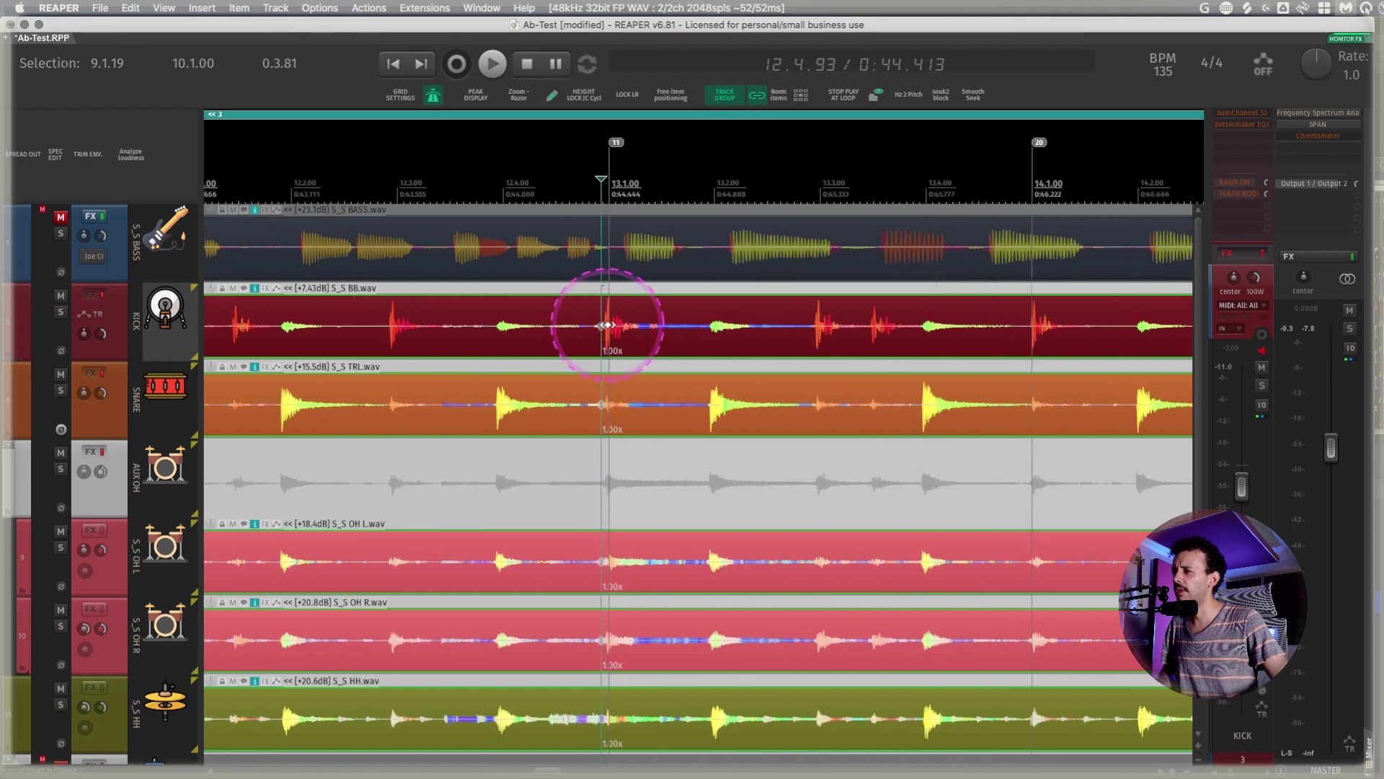
{"action": "left_click", "coordinate": [596, 326]}
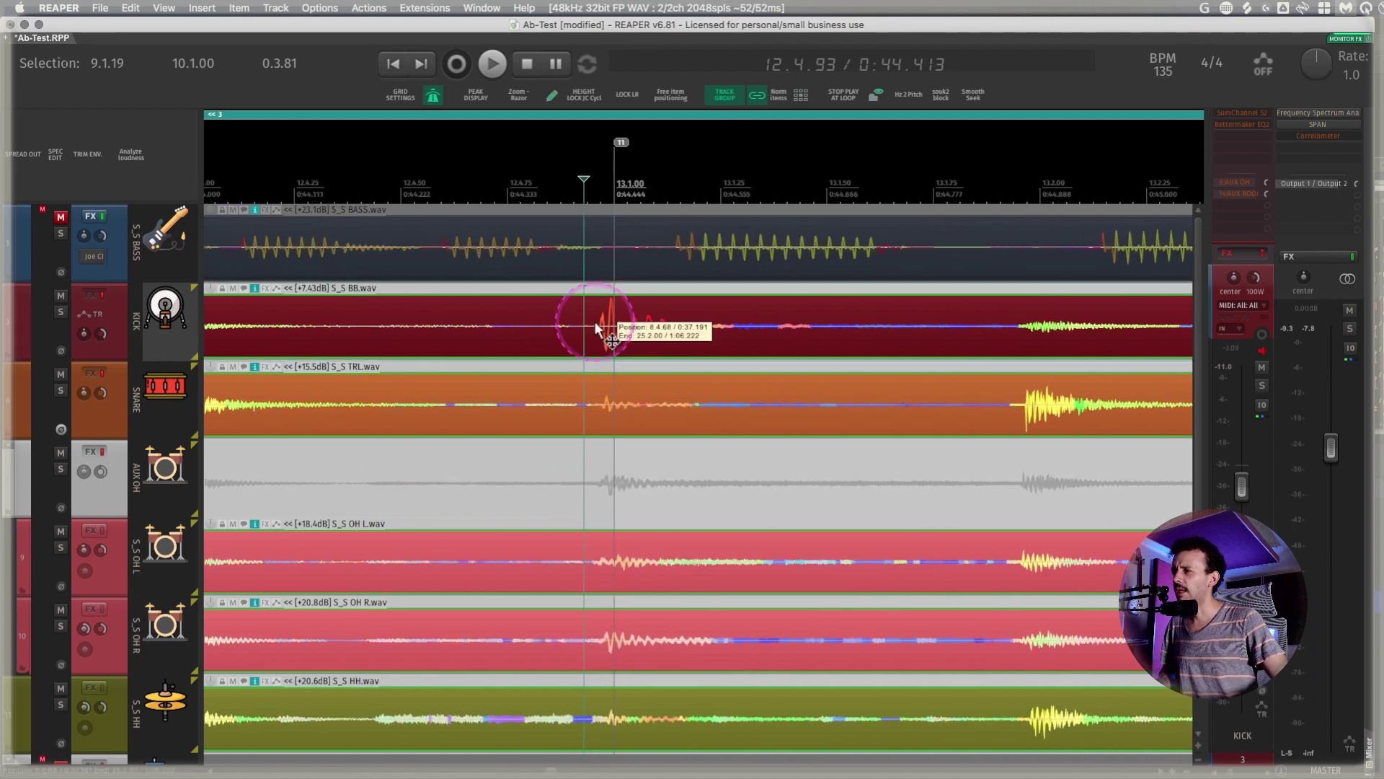
{"action": "left_click_drag", "start_coordinate": [594, 325], "coordinate": [613, 326]}
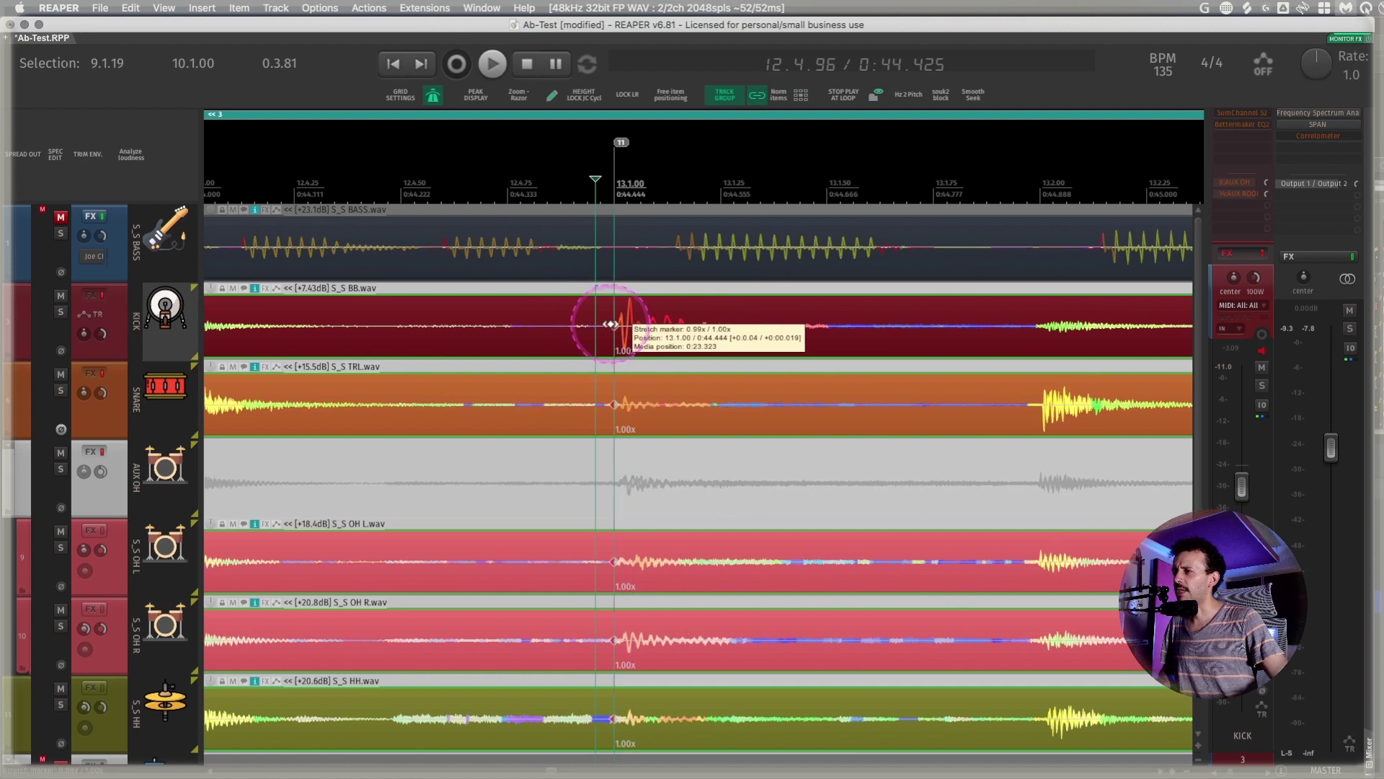
Play the passage from 12.1.00 through bar 13 with the metronome to check the corrected downbeat
{"action": "scroll", "coordinate": [658, 328], "scroll_direction": "down", "scroll_amount": 6}
{"action": "scroll", "coordinate": [659, 328], "scroll_direction": "down", "scroll_amount": 8}
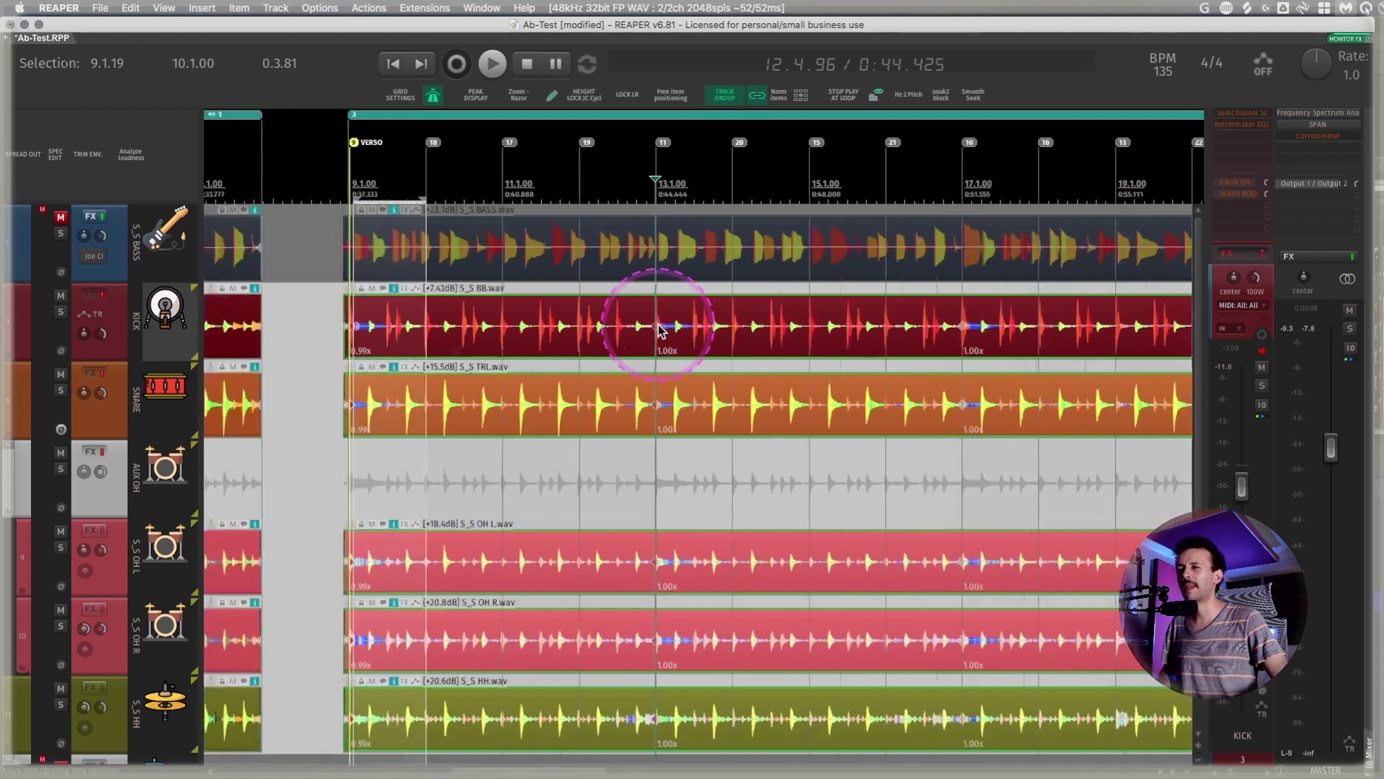
{"action": "left_click", "coordinate": [571, 173]}
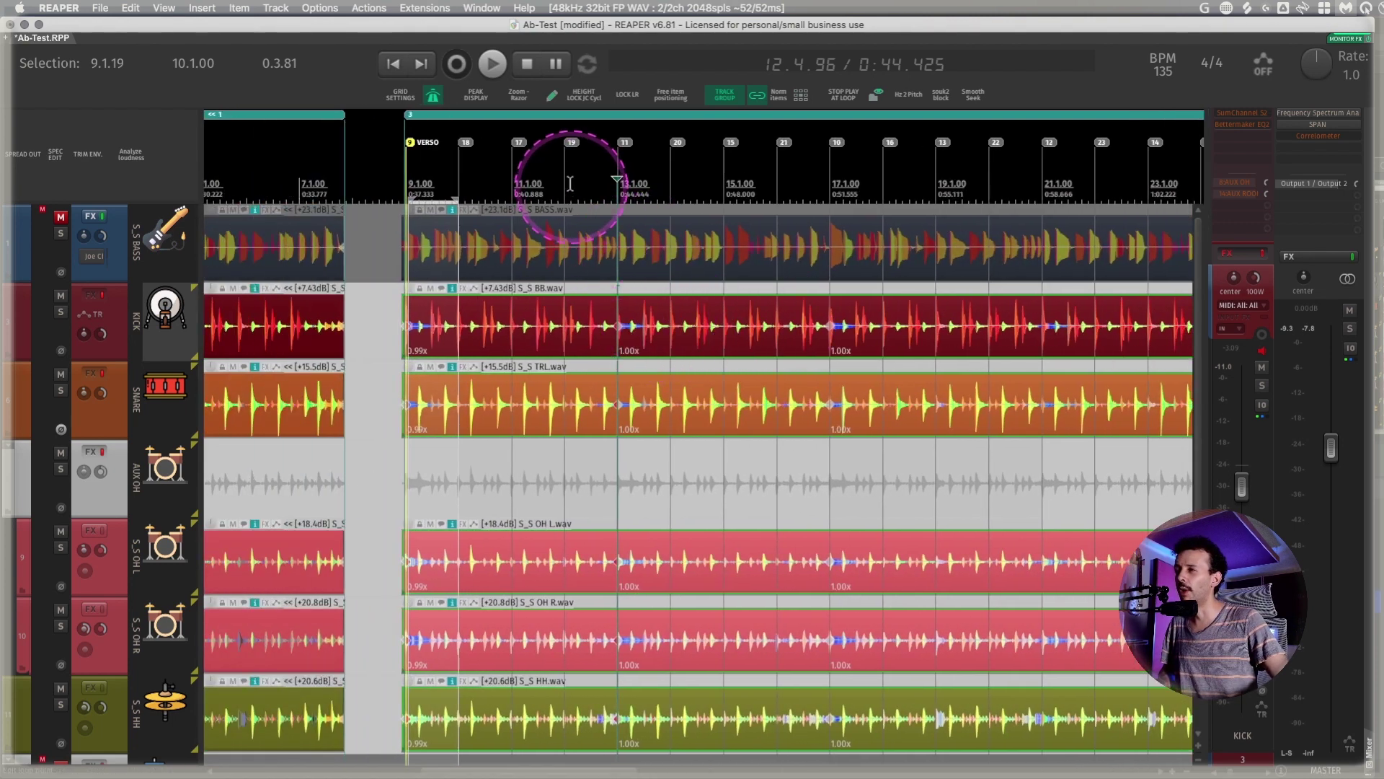
{"action": "key", "text": "space"}
{"action": "scroll", "coordinate": [730, 453], "scroll_direction": "right", "scroll_amount": 1}
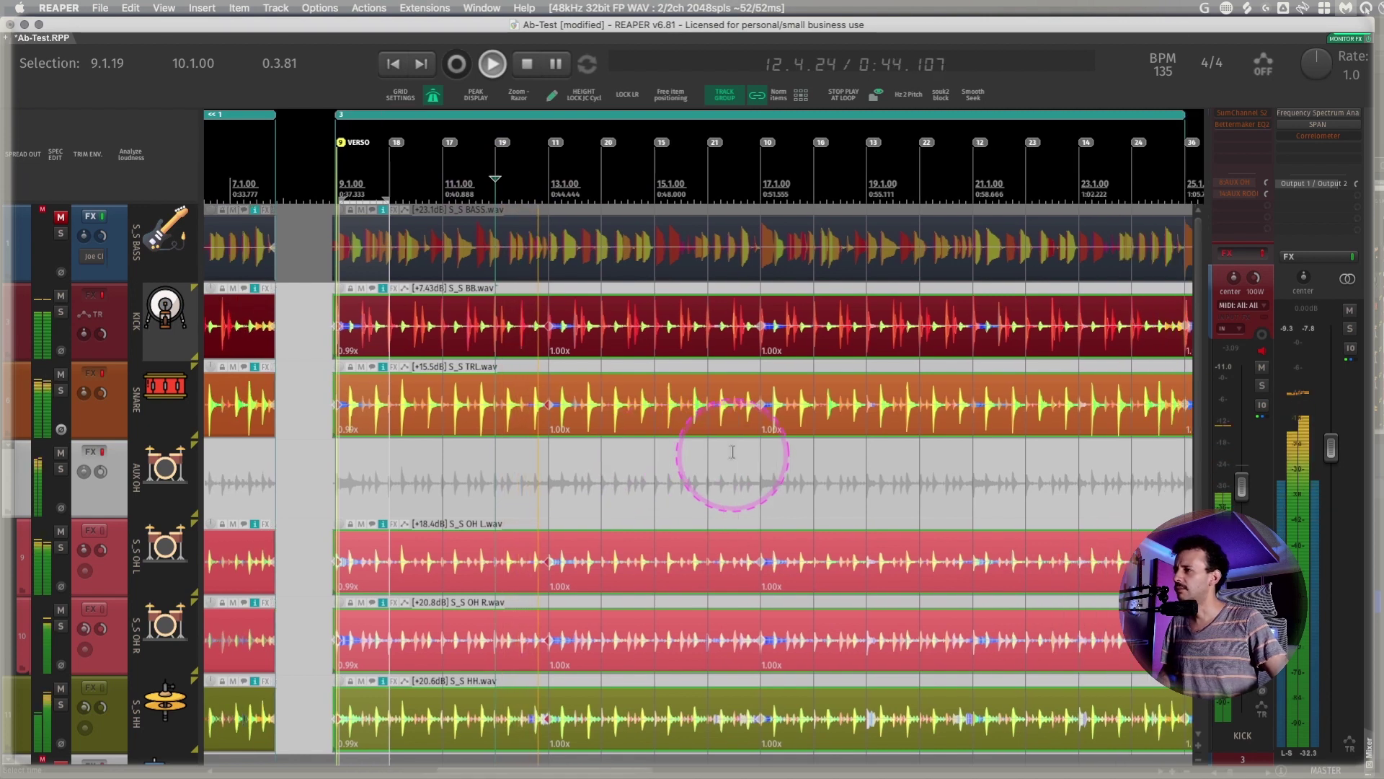
{"action": "scroll", "coordinate": [732, 452], "scroll_direction": "right", "scroll_amount": 2}
{"action": "scroll", "coordinate": [732, 452], "scroll_direction": "right", "scroll_amount": 1}
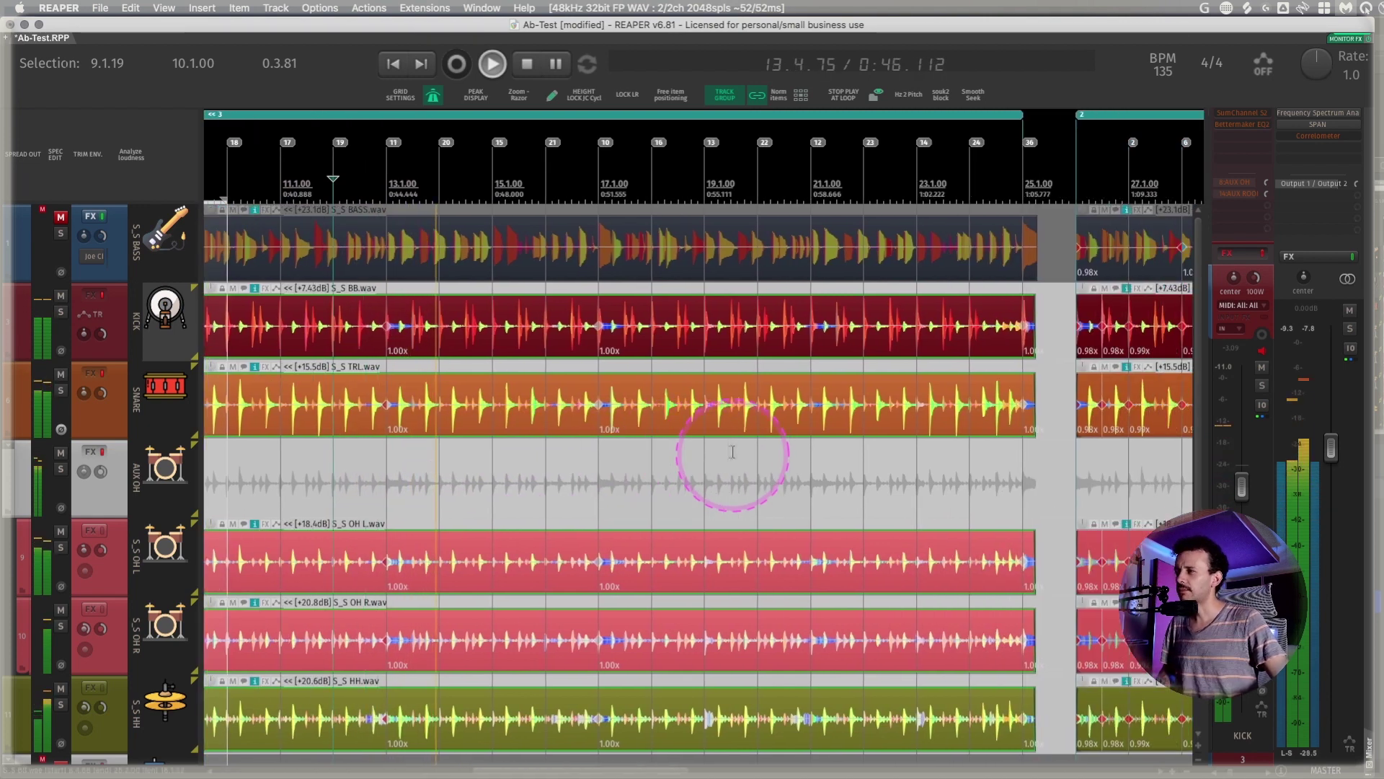
{"action": "key", "text": "space"}
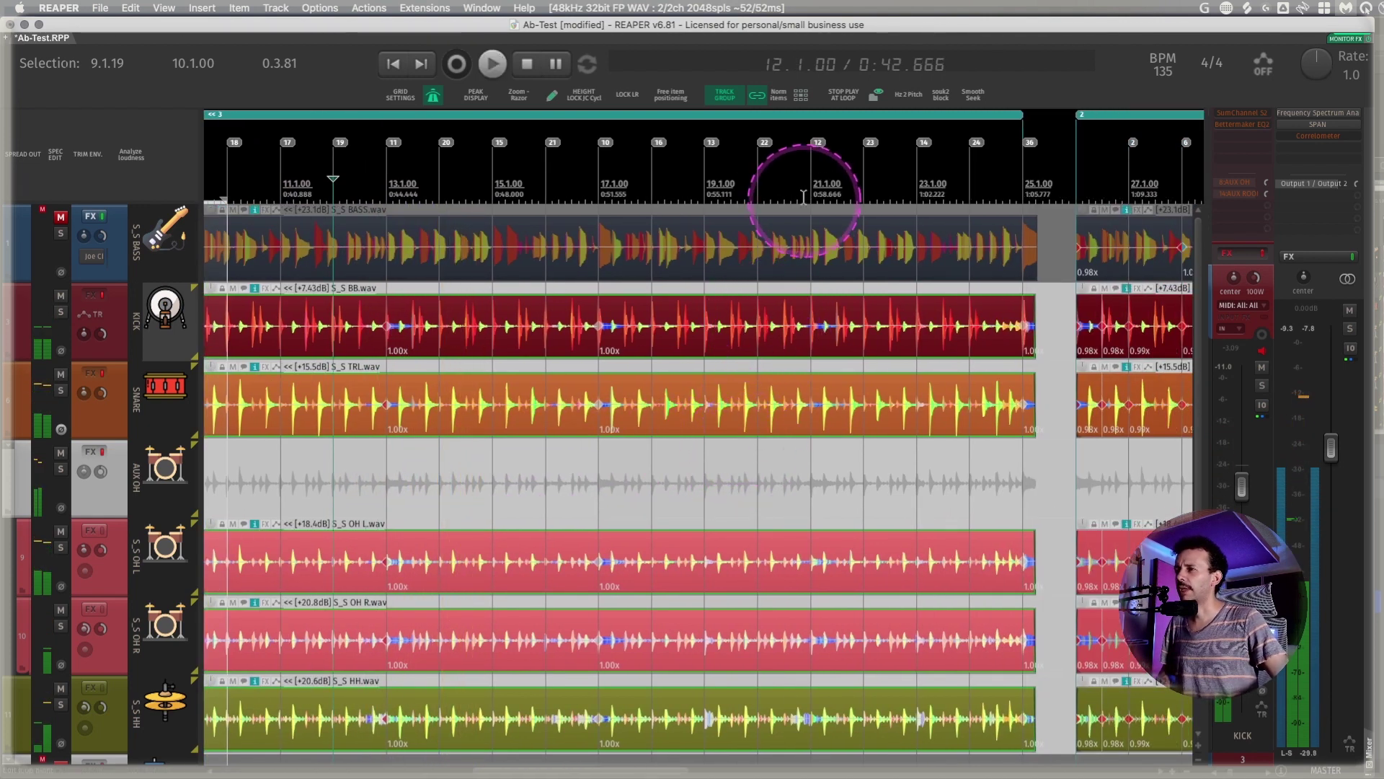
Play the drums from 20.1.00 into bar 21 with the metronome to check the downbeat's timing
{"action": "left_click", "coordinate": [766, 177]}
{"action": "scroll", "coordinate": [771, 245], "scroll_direction": "up", "scroll_amount": 2}
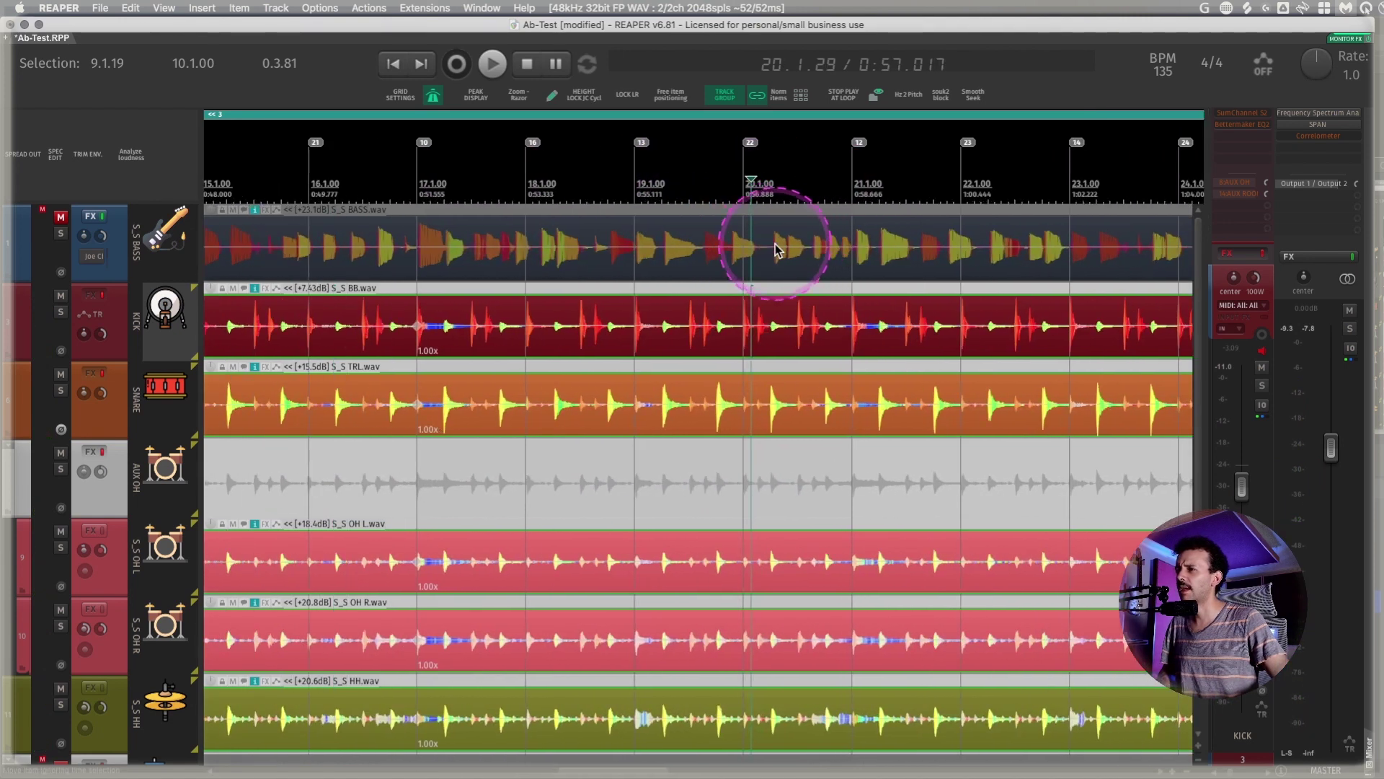
{"action": "key", "text": "space"}
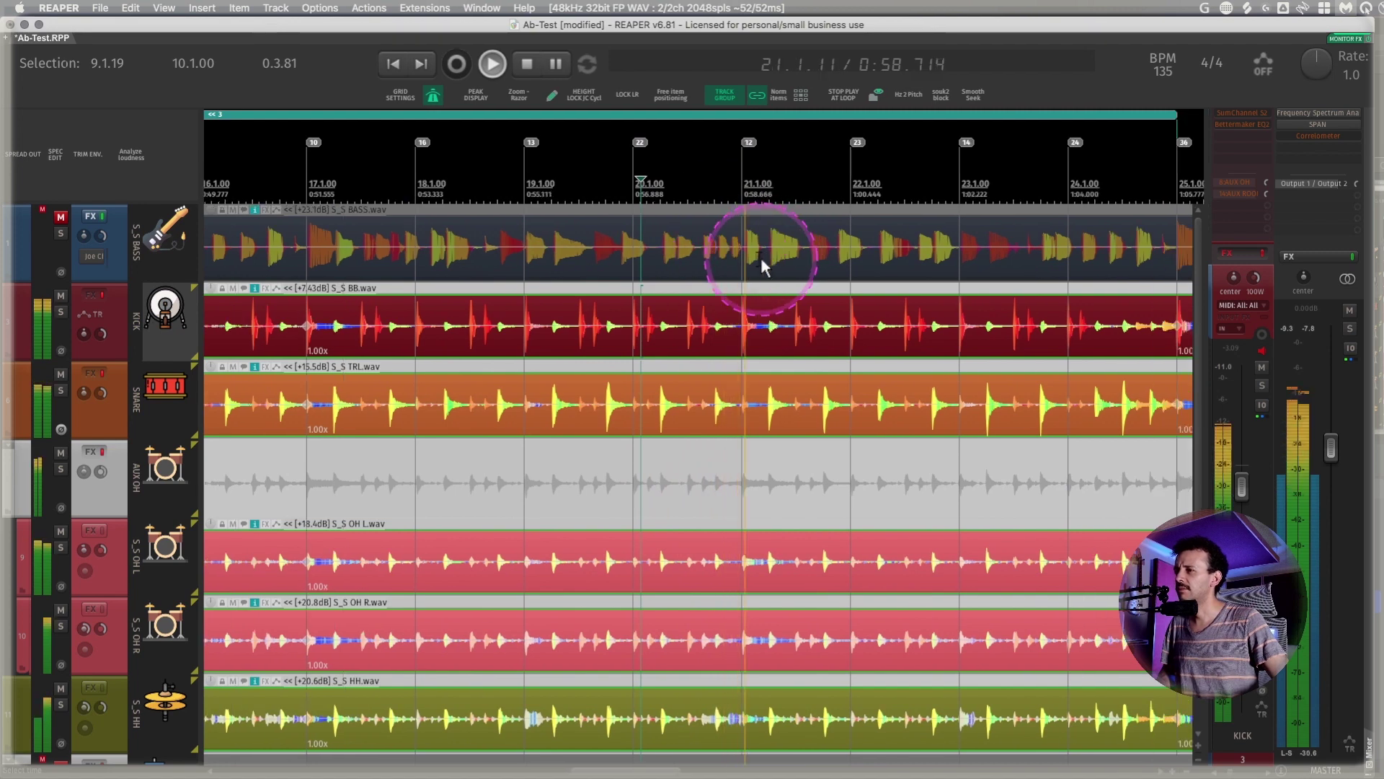
Stop playback, add a stretch marker to the grouped drum items on the kick hit at 21.1.04, and move it to 21.1.00
{"action": "scroll", "coordinate": [726, 340], "scroll_direction": "up", "scroll_amount": 4}
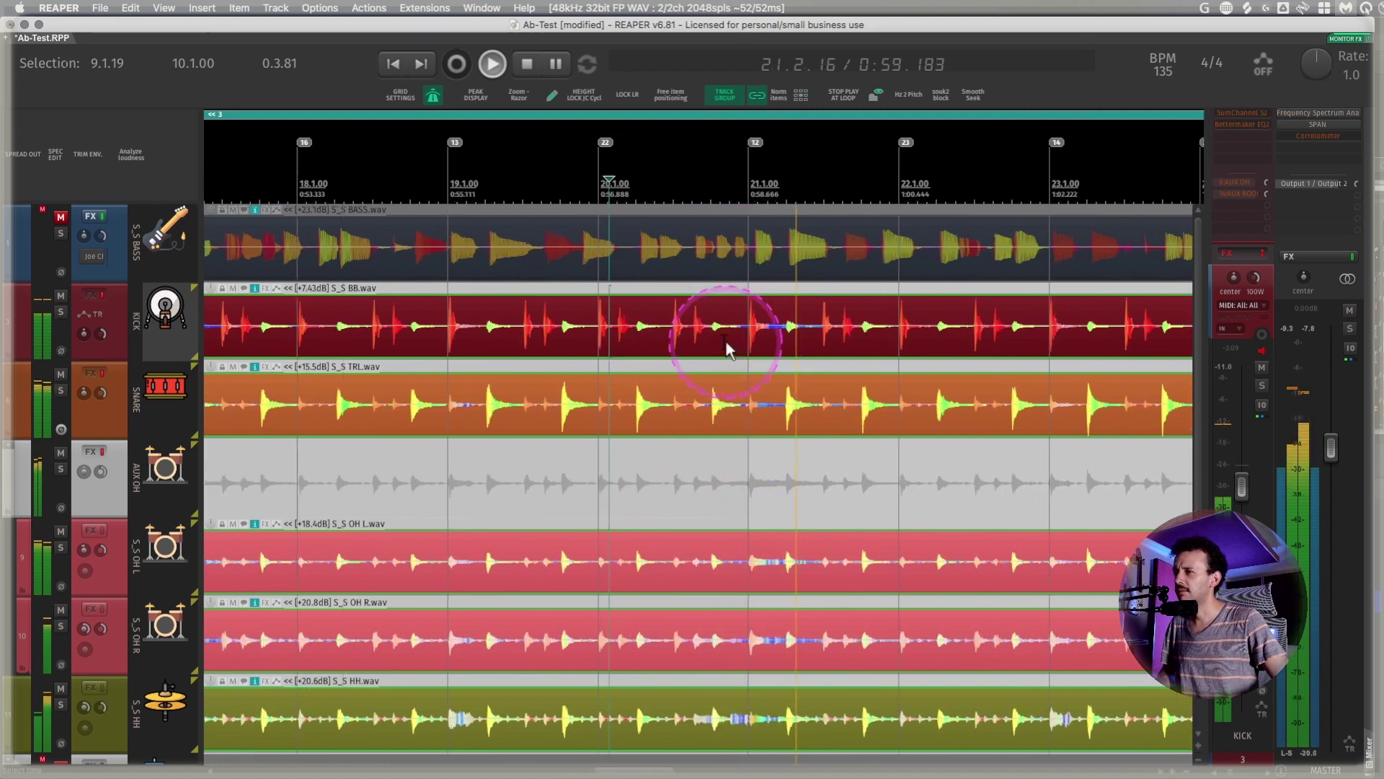
{"action": "left_click", "coordinate": [799, 342]}
{"action": "left_click_drag", "start_coordinate": [790, 325], "coordinate": [788, 325]}
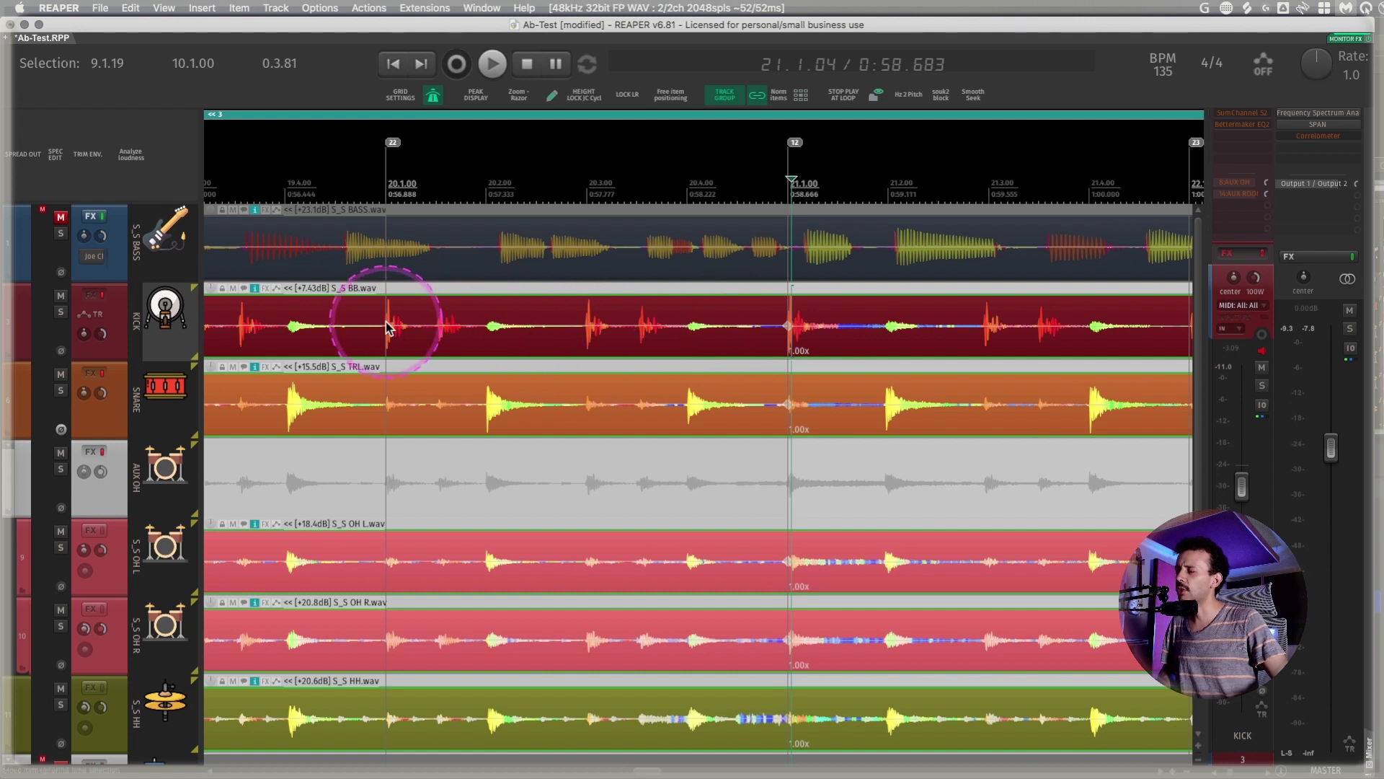
Examine the kick hits against the bar lines in bars 18 to 24 and again in bars 9 to 13
{"action": "scroll", "coordinate": [388, 328], "scroll_direction": "left", "scroll_amount": 5}
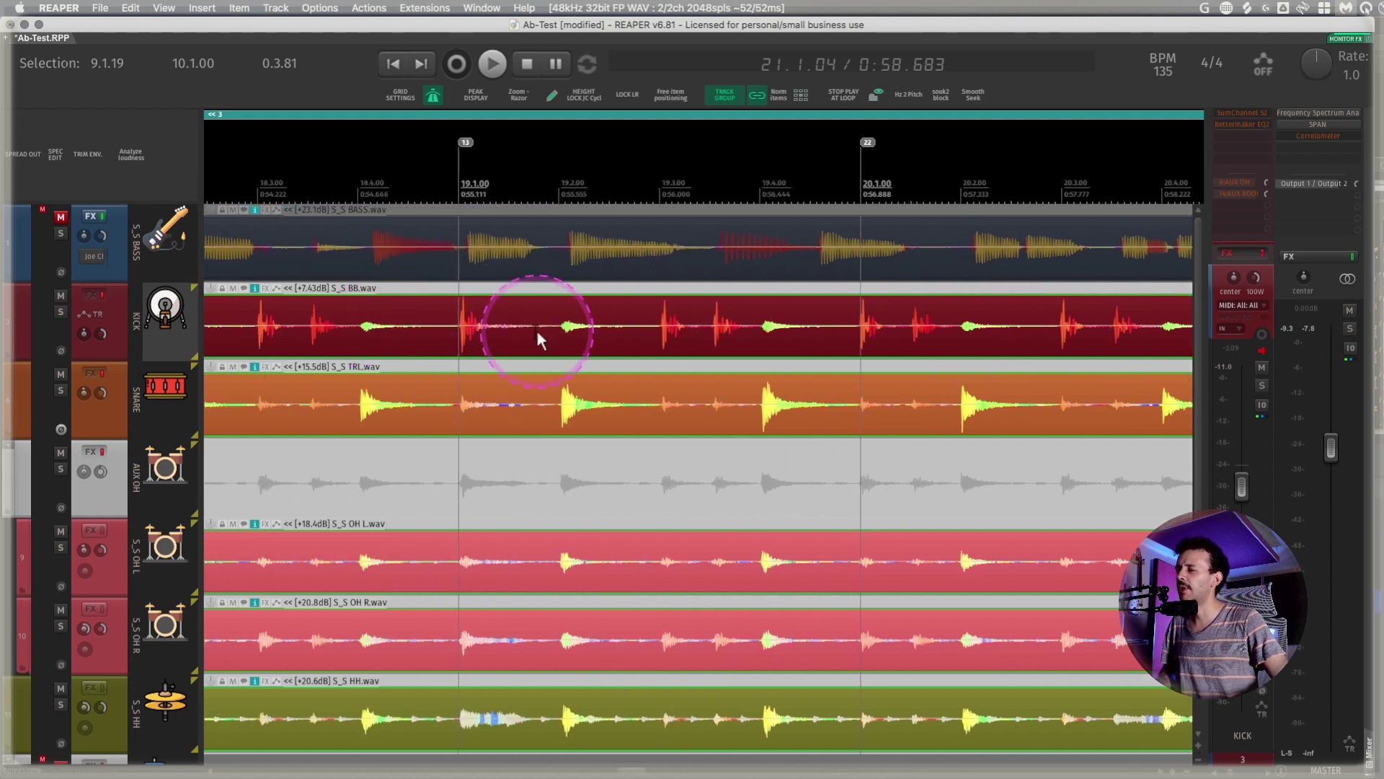
{"action": "scroll", "coordinate": [885, 325], "scroll_direction": "left", "scroll_amount": 5}
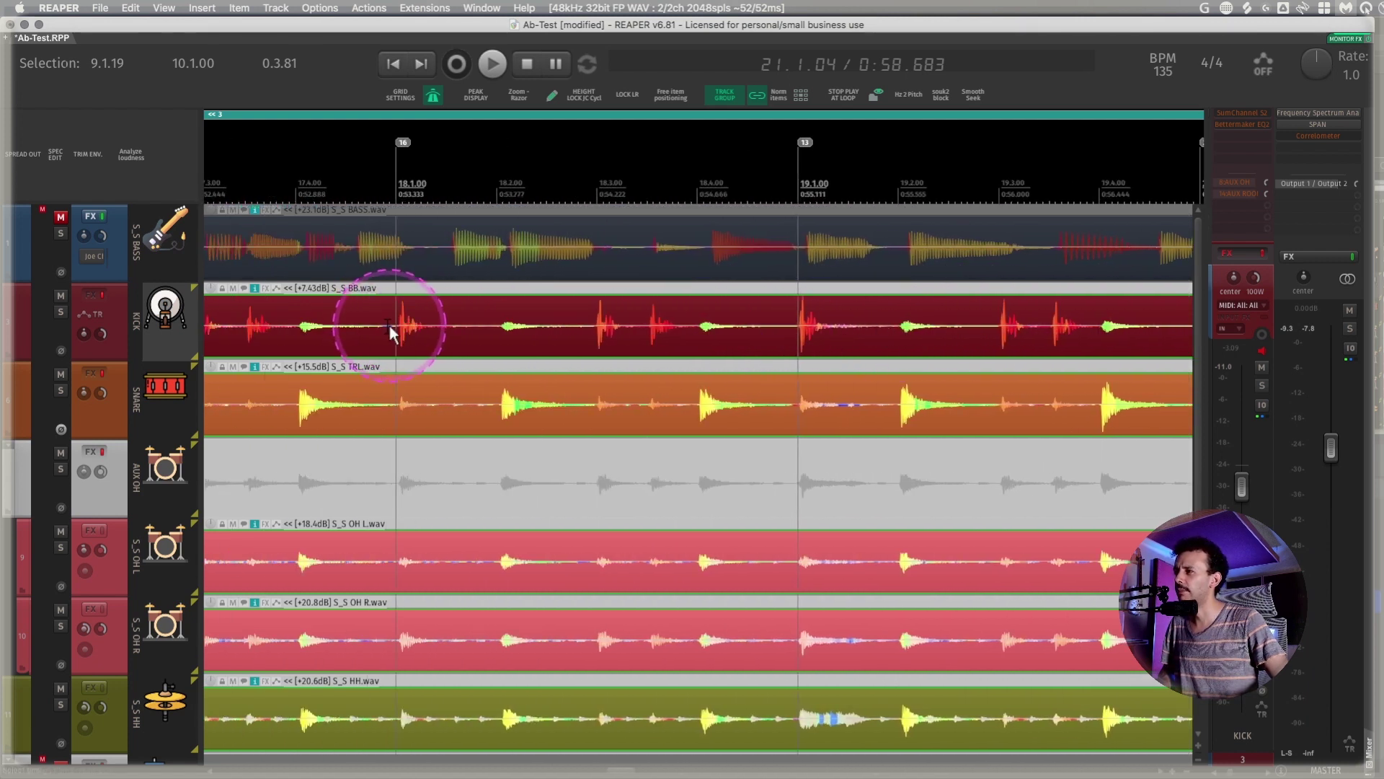
{"action": "scroll", "coordinate": [401, 339], "scroll_direction": "right", "scroll_amount": 10}
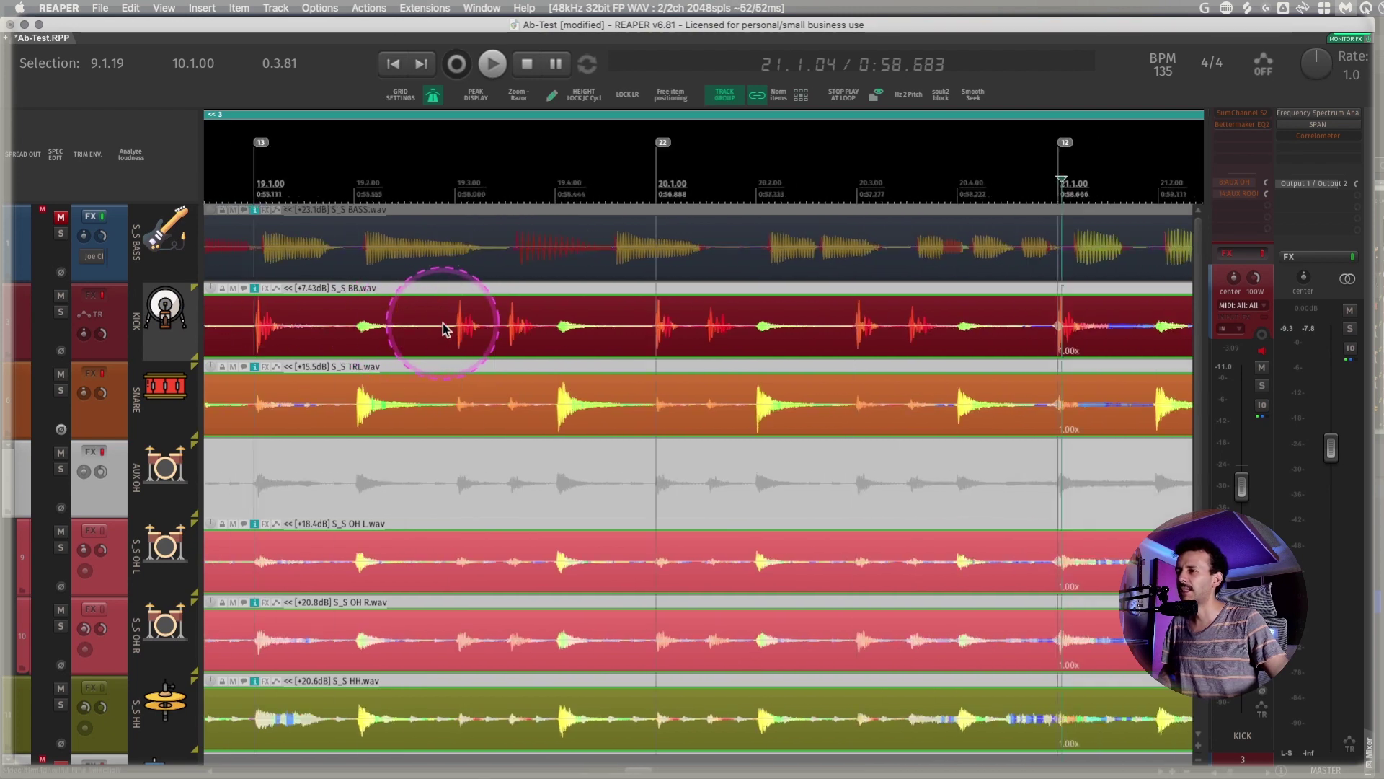
{"action": "scroll", "coordinate": [443, 328], "scroll_direction": "right", "scroll_amount": 3}
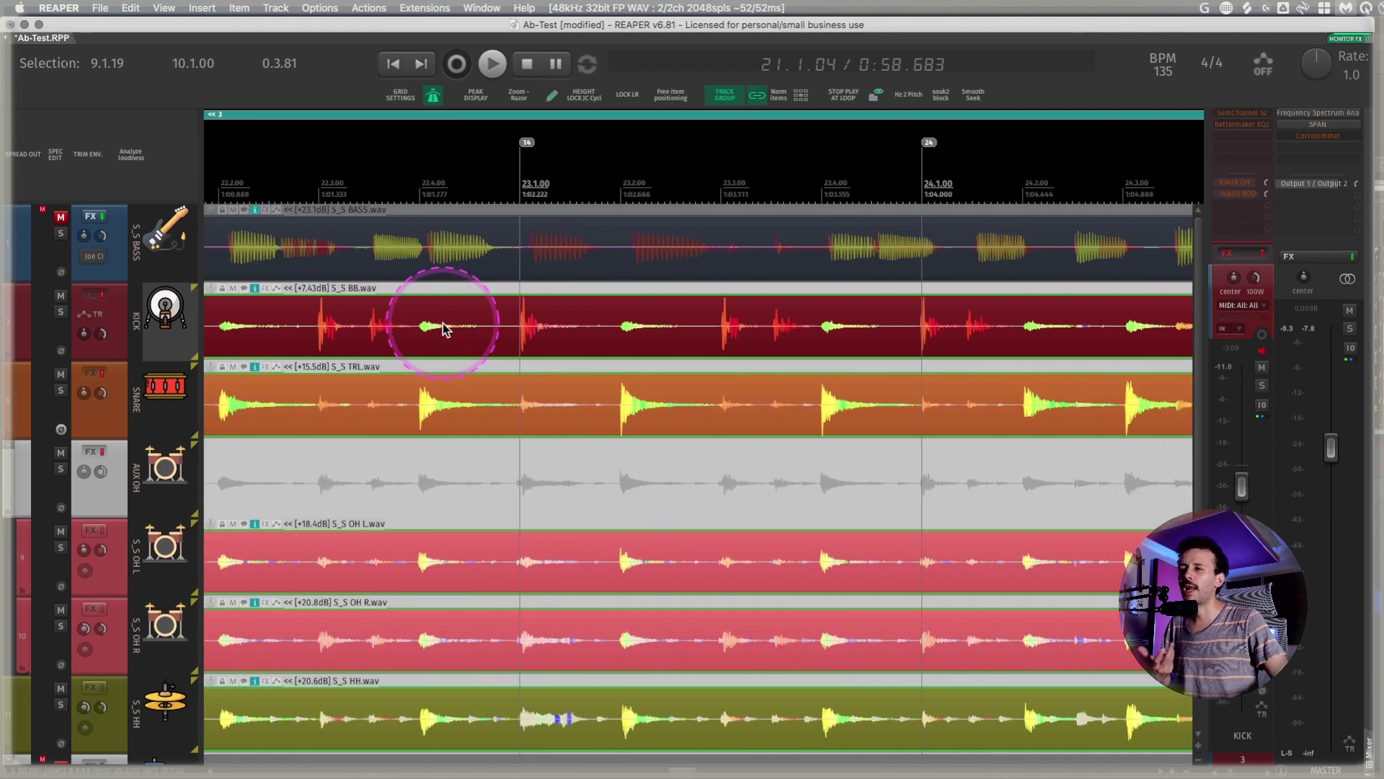
{"action": "scroll", "coordinate": [442, 328], "scroll_direction": "down", "scroll_amount": 5}
{"action": "scroll", "coordinate": [443, 328], "scroll_direction": "down", "scroll_amount": 5}
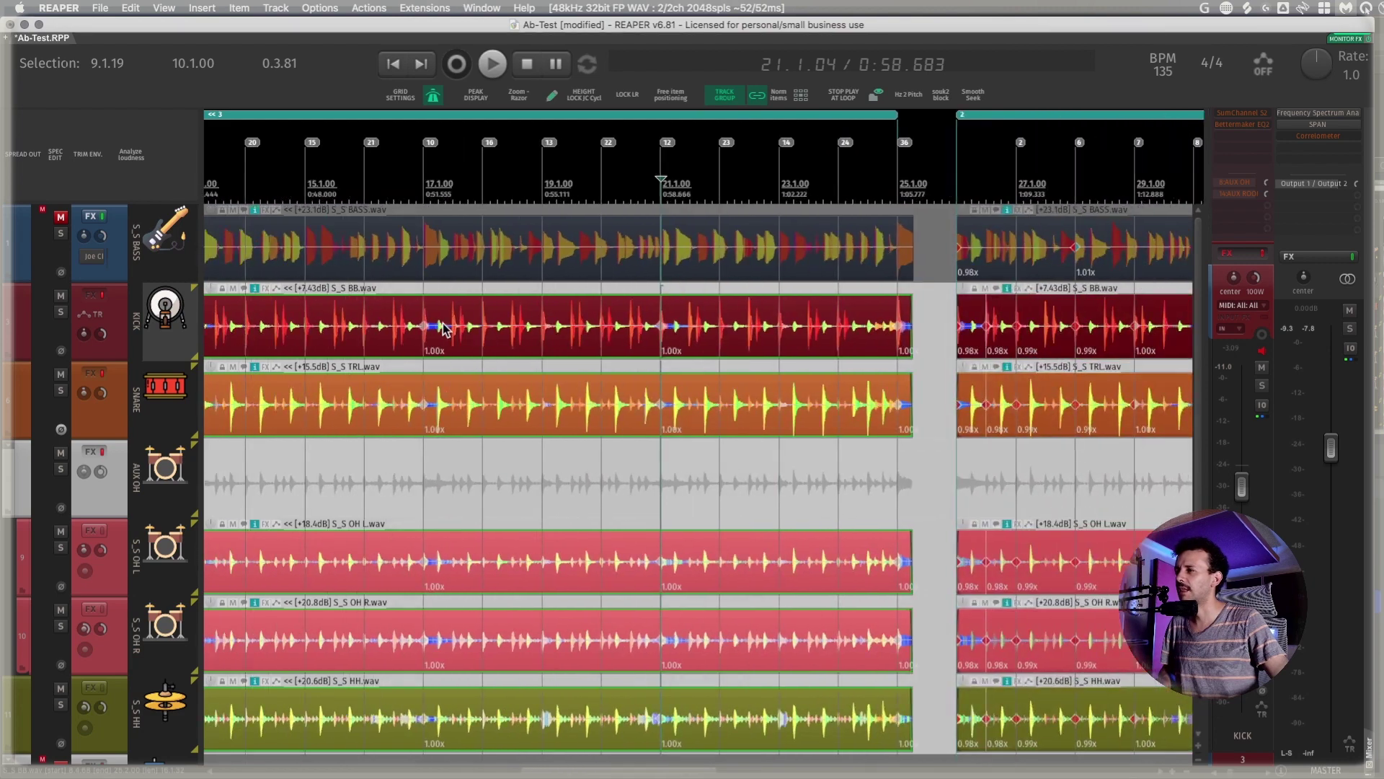
{"action": "scroll", "coordinate": [442, 328], "scroll_direction": "left", "scroll_amount": 10}
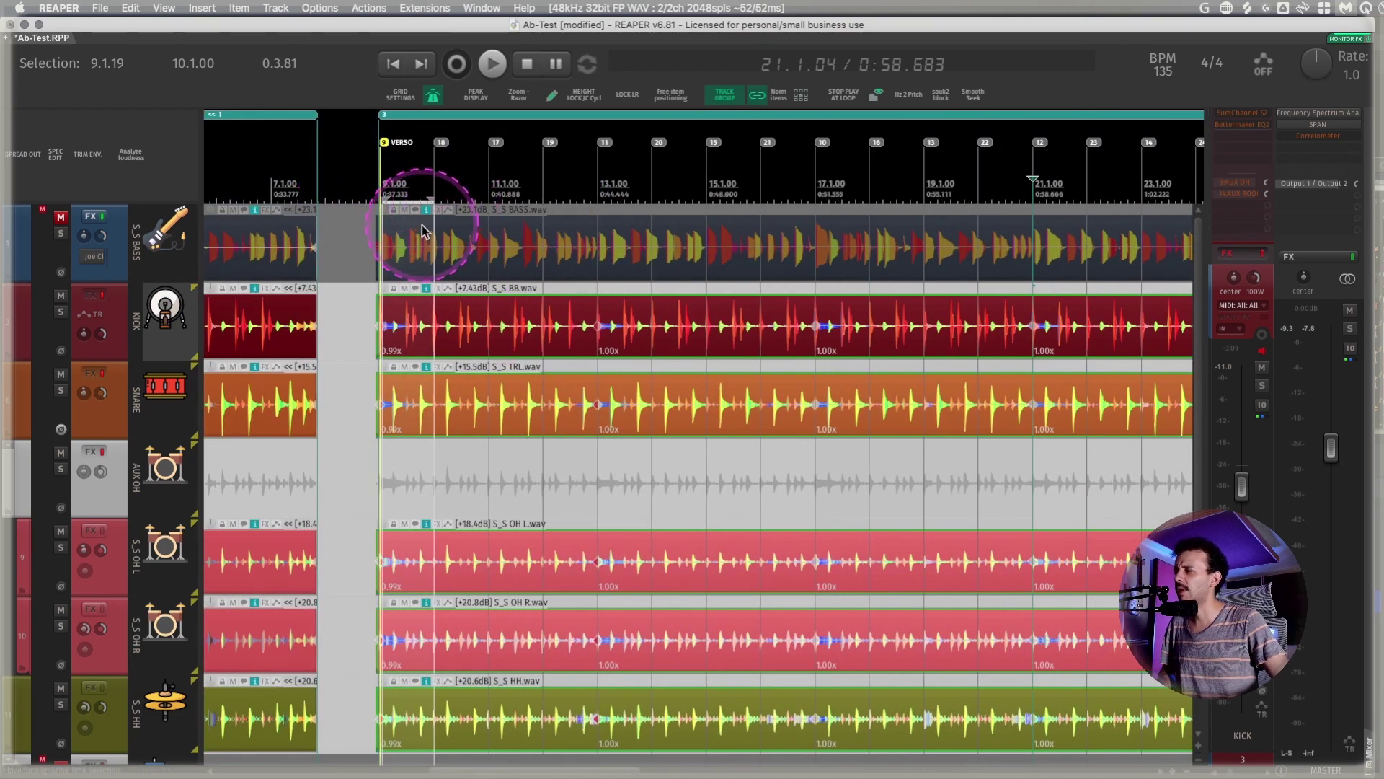
{"action": "scroll", "coordinate": [432, 248], "scroll_direction": "up", "scroll_amount": 5}
{"action": "scroll", "coordinate": [459, 289], "scroll_direction": "right", "scroll_amount": 2}
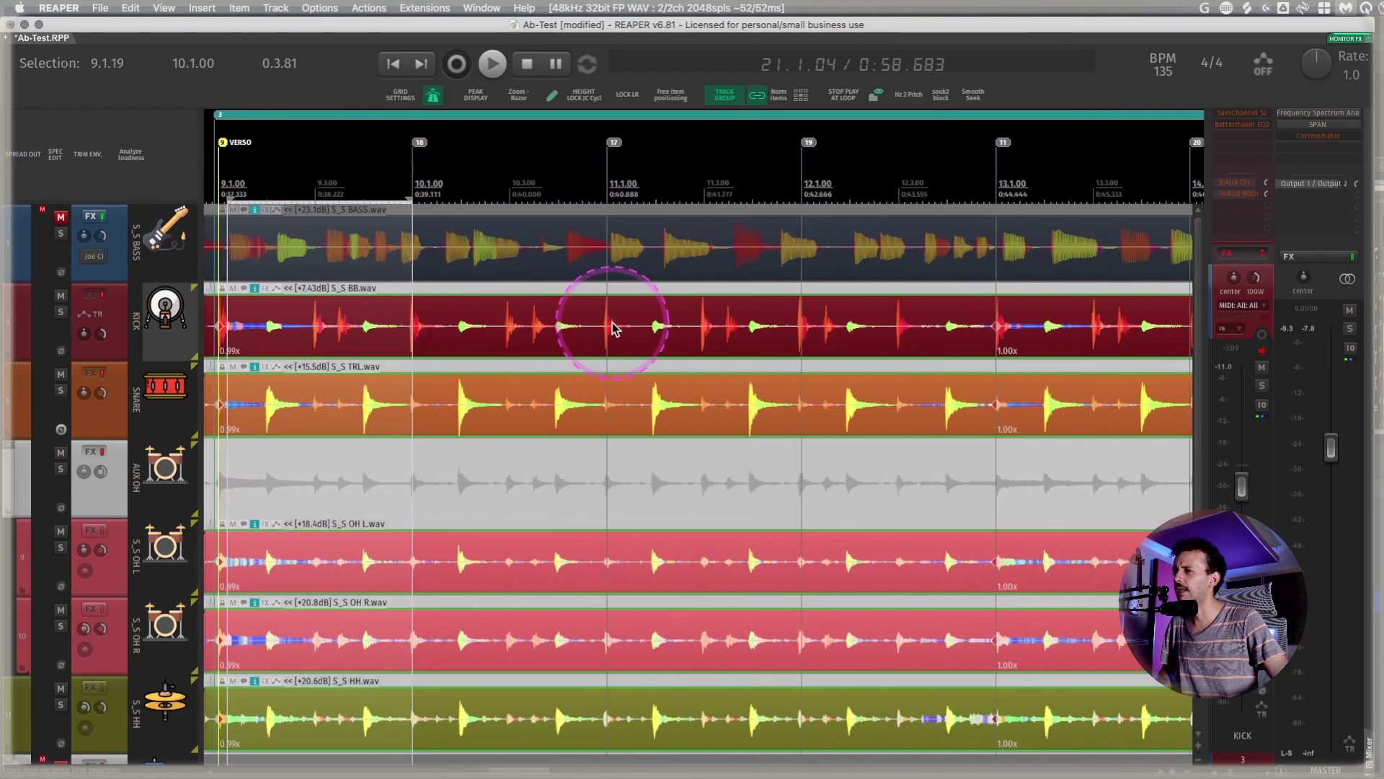
Play the verse from 9.1.00 through bar 16 with the metronome, following the drum timing between the stretch markers
{"action": "scroll", "coordinate": [609, 321], "scroll_direction": "left", "scroll_amount": 4}
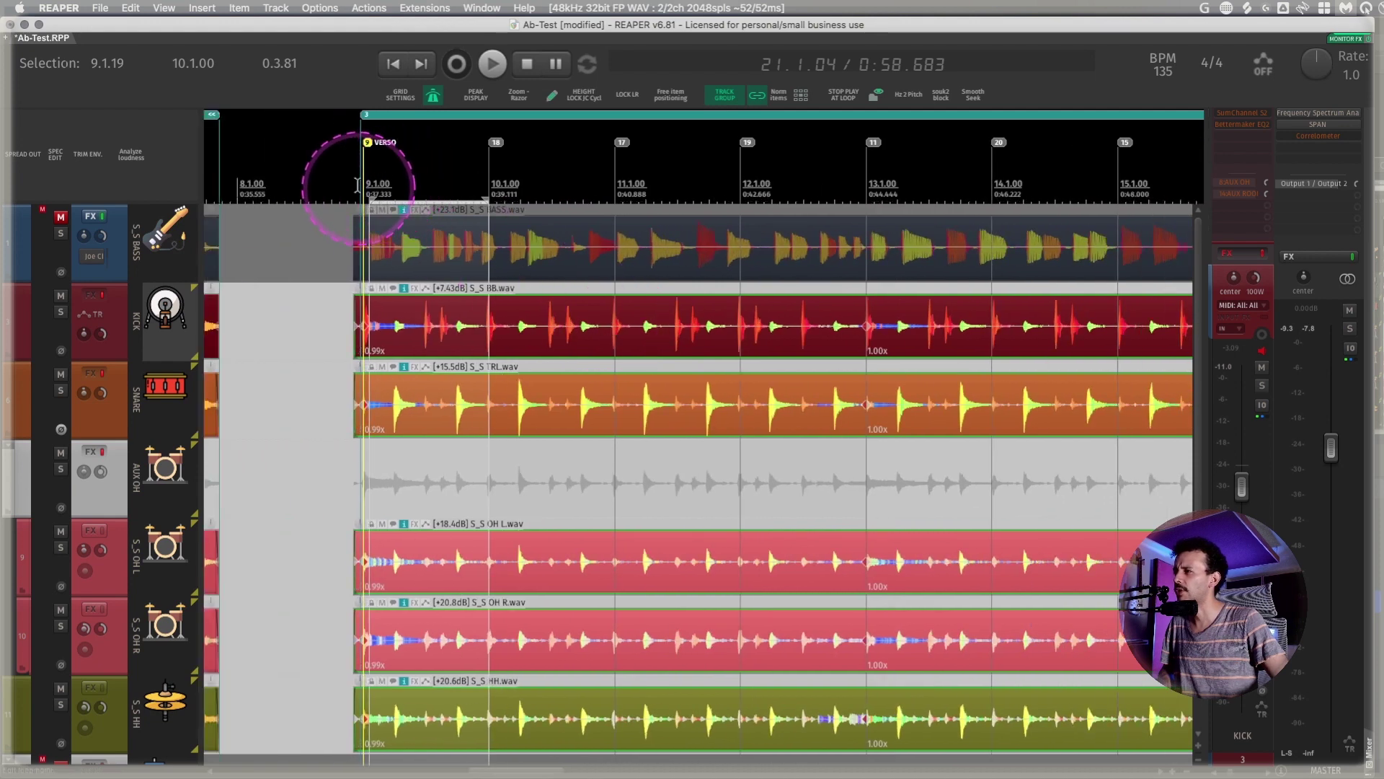
{"action": "left_click", "coordinate": [354, 173]}
{"action": "key", "text": "space"}
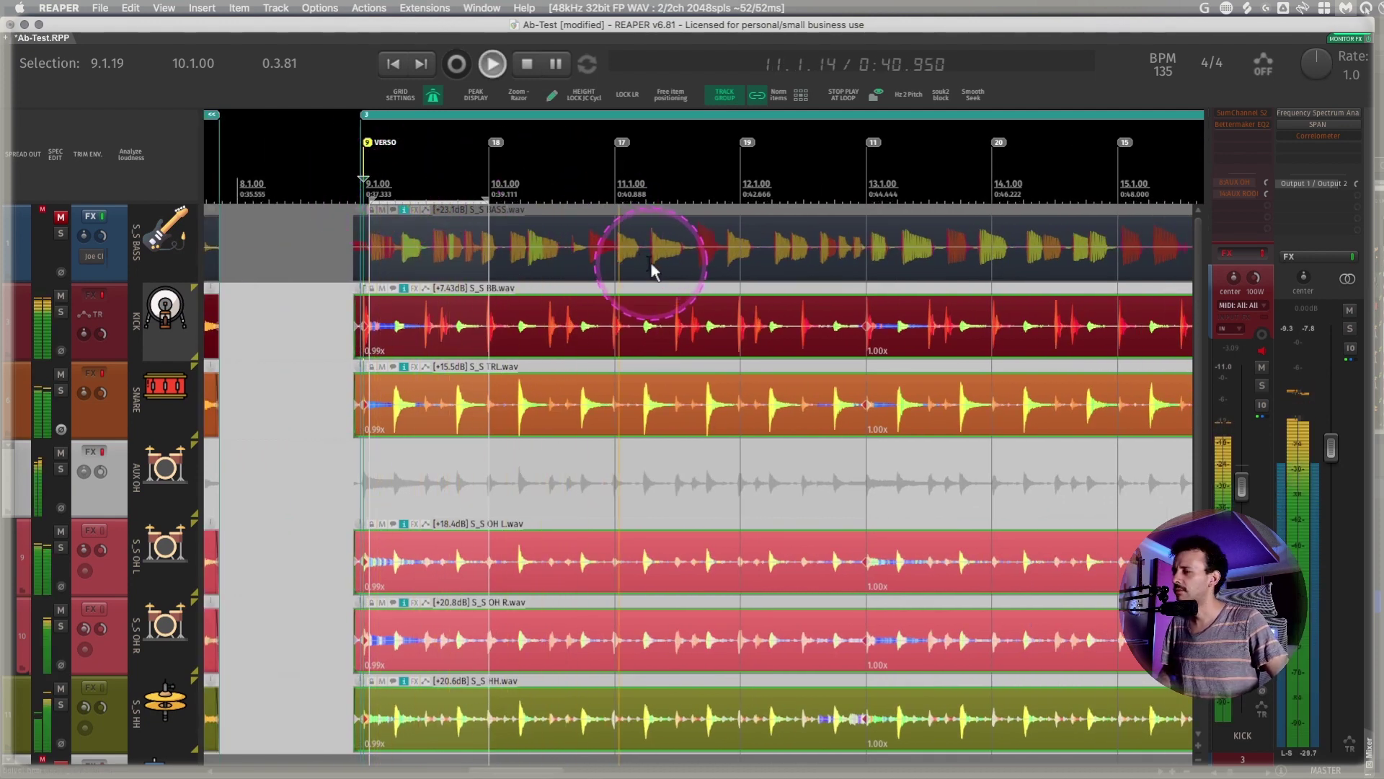
{"action": "scroll", "coordinate": [657, 305], "scroll_direction": "right", "scroll_amount": 2}
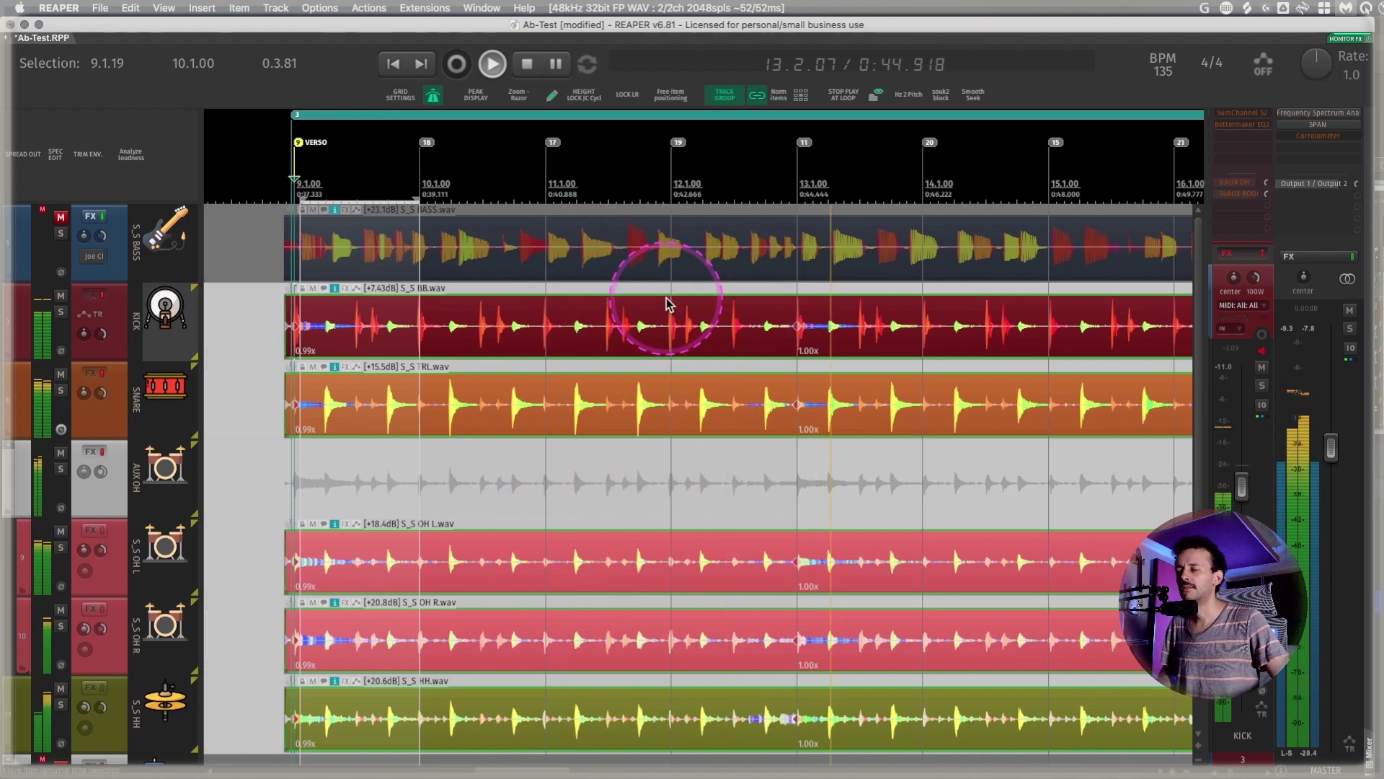
{"action": "scroll", "coordinate": [667, 303], "scroll_direction": "right", "scroll_amount": 2}
{"action": "scroll", "coordinate": [667, 303], "scroll_direction": "right", "scroll_amount": 1}
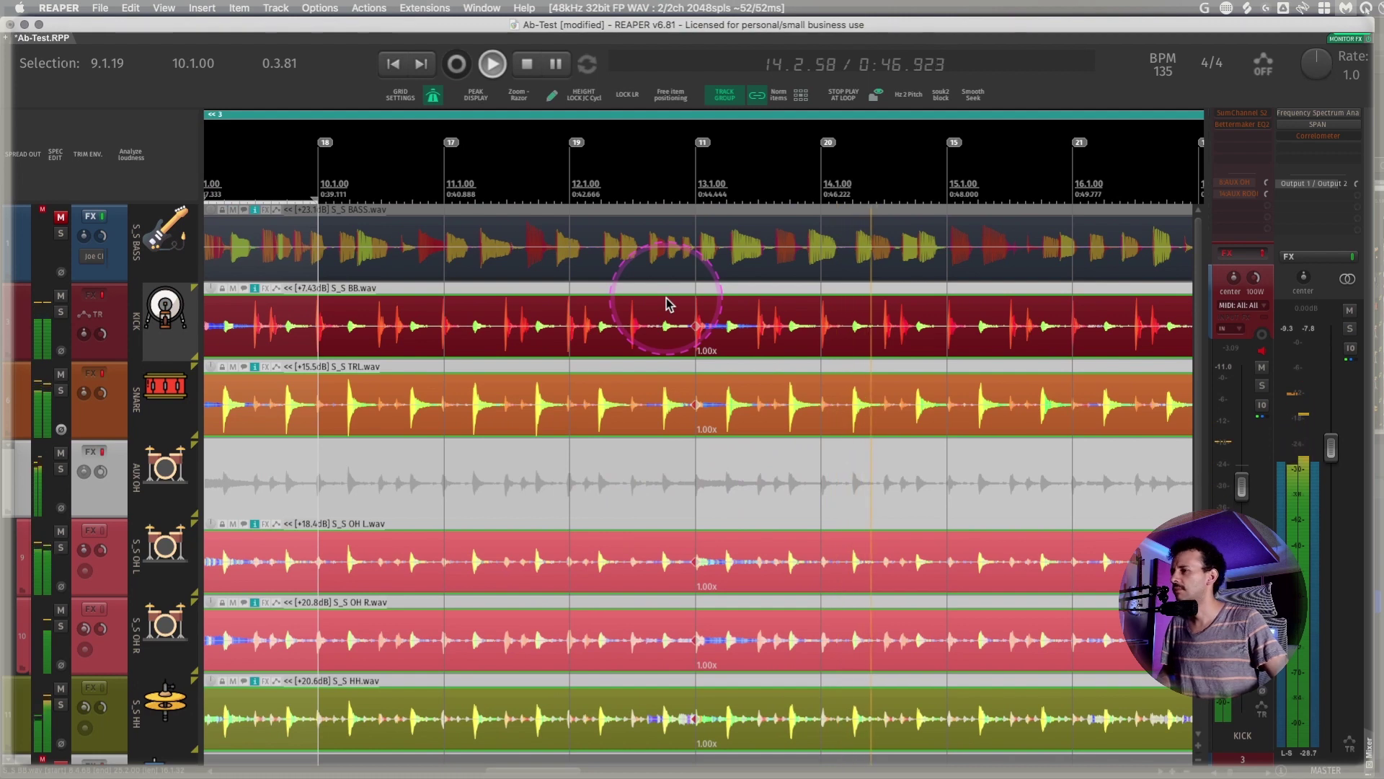
{"action": "scroll", "coordinate": [667, 303], "scroll_direction": "right", "scroll_amount": 6}
{"action": "left_click", "coordinate": [658, 314]}
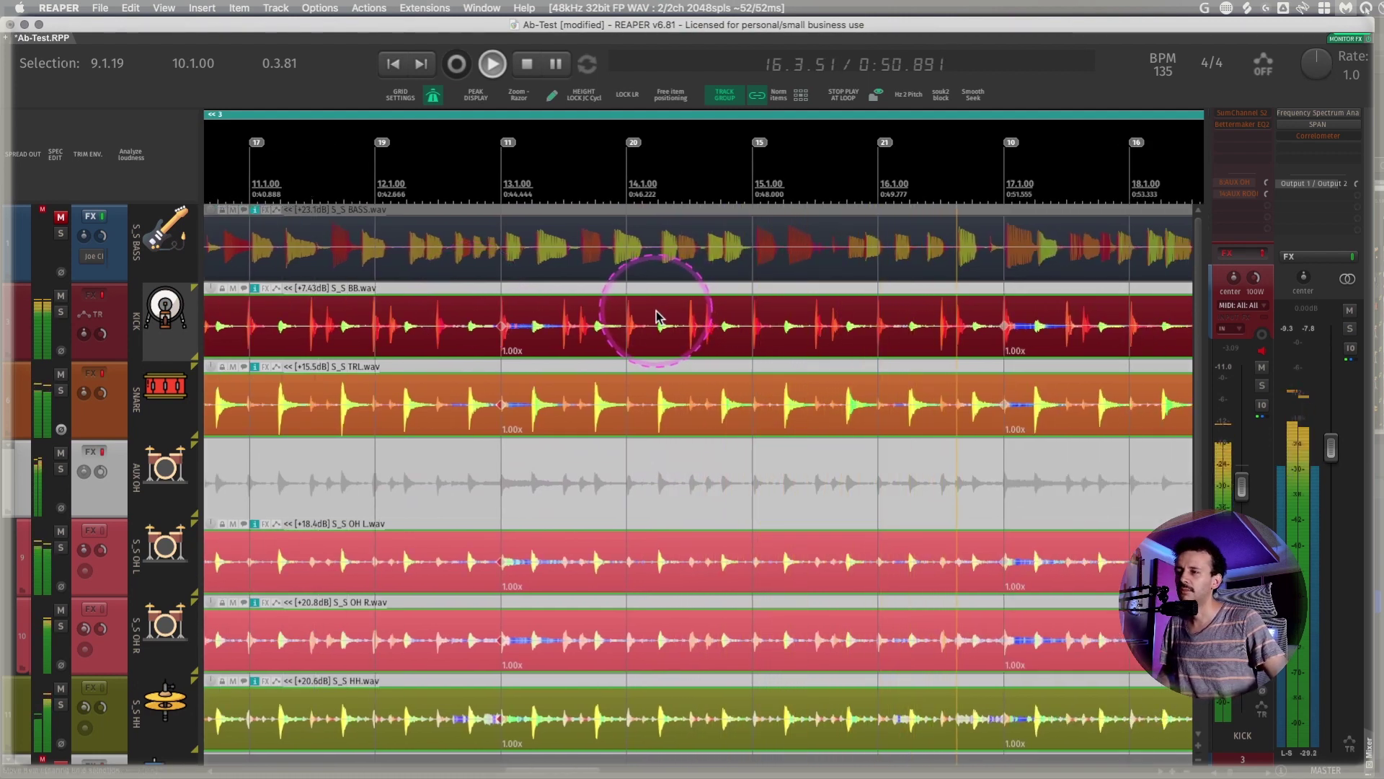
{"action": "key", "text": "space"}
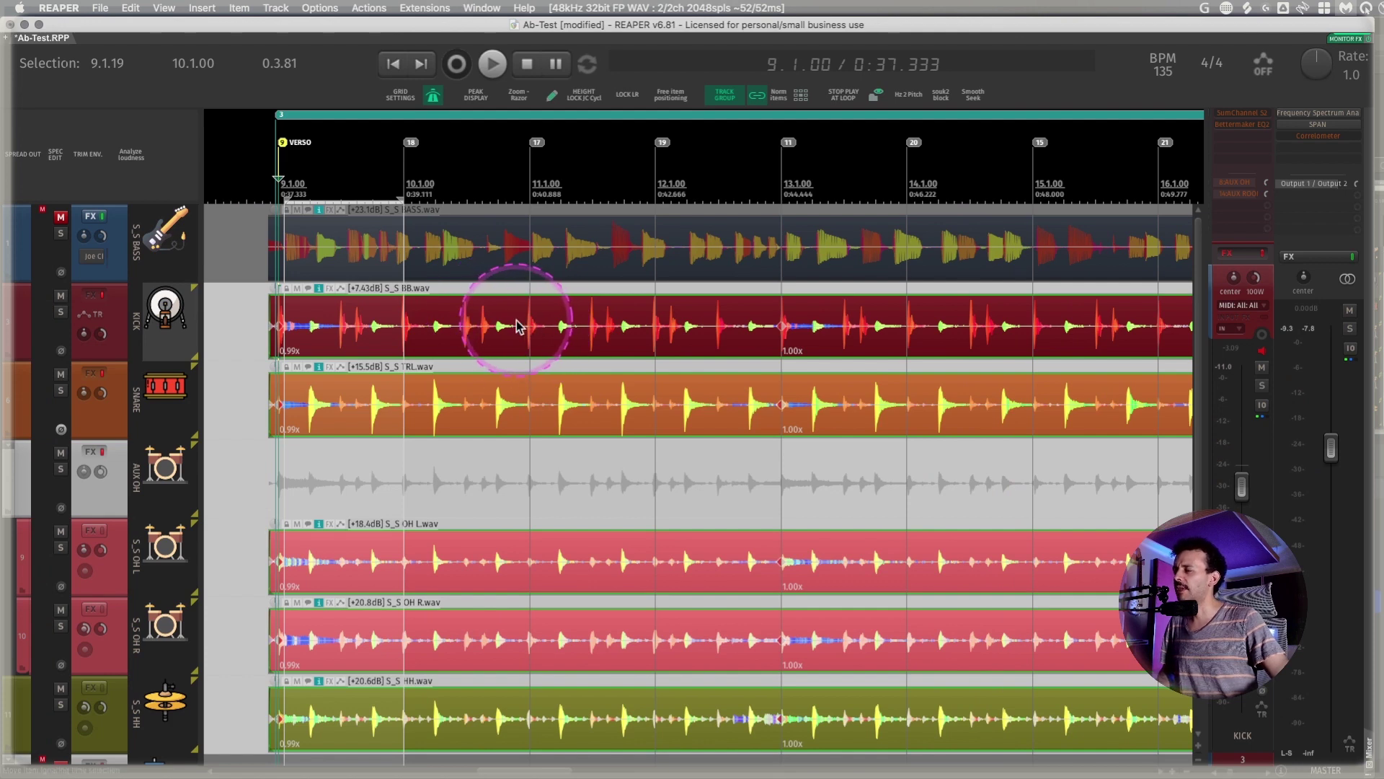
Add a stretch marker to the grouped drum items on the kick hit at 10.4.96, and move it to 11.1.00
{"action": "left_click_drag", "start_coordinate": [505, 318], "coordinate": [543, 677]}
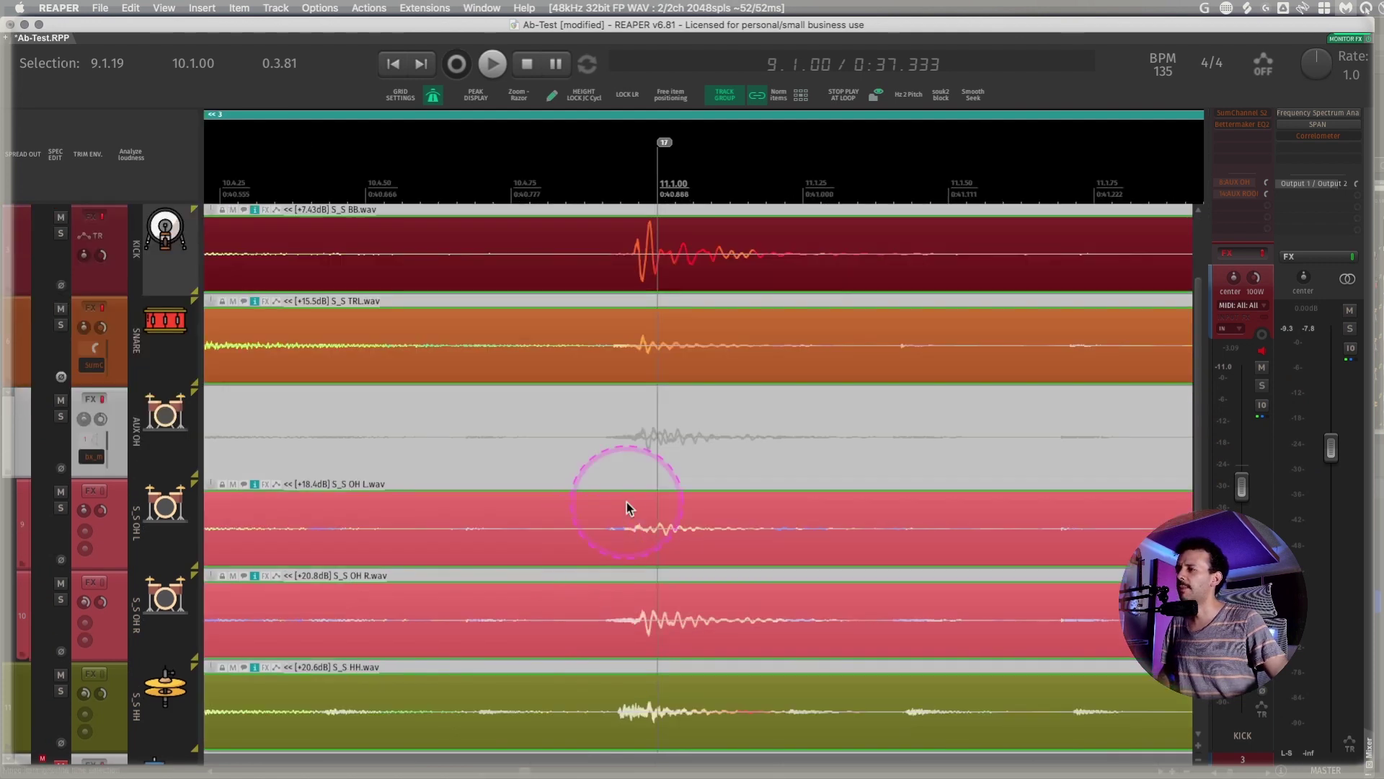
{"action": "left_click", "coordinate": [634, 254]}
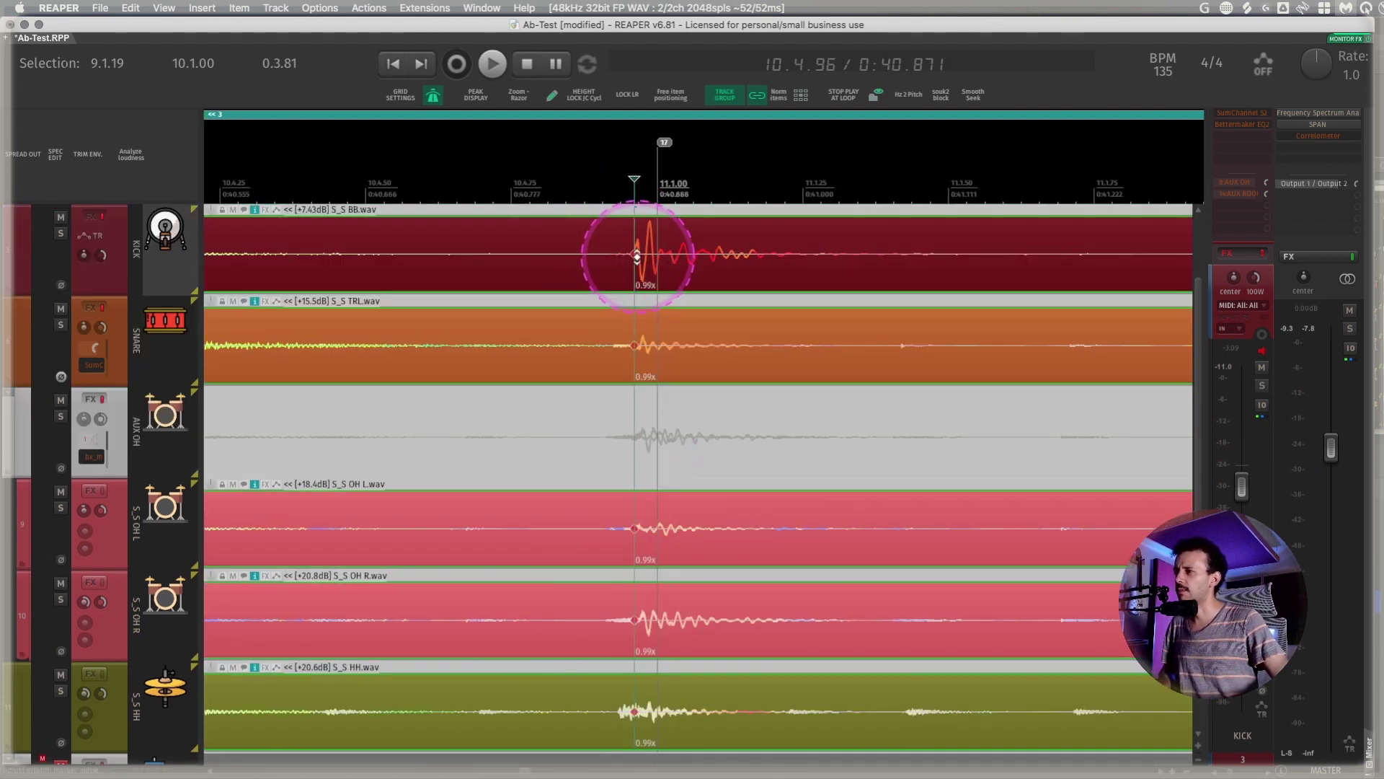
{"action": "key", "text": "w"}
{"action": "left_click_drag", "start_coordinate": [635, 253], "coordinate": [654, 254]}
{"action": "key", "text": "z"}
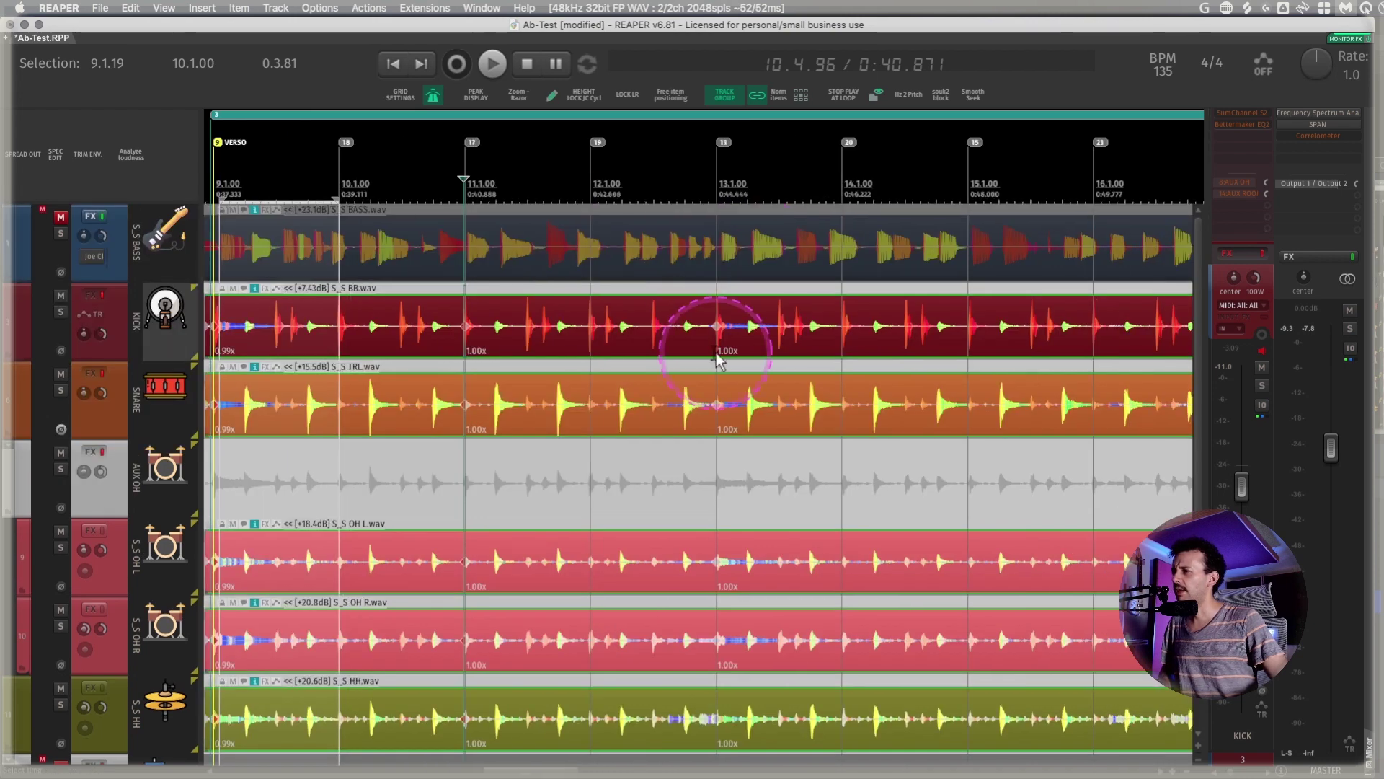
Add a stretch marker to the grouped drum items on the kick hit at 15.1.04, and move it to 15.1.00
{"action": "left_click_drag", "start_coordinate": [954, 314], "coordinate": [1005, 725]}
{"action": "left_click", "coordinate": [507, 280]}
{"action": "left_click", "coordinate": [626, 349]}
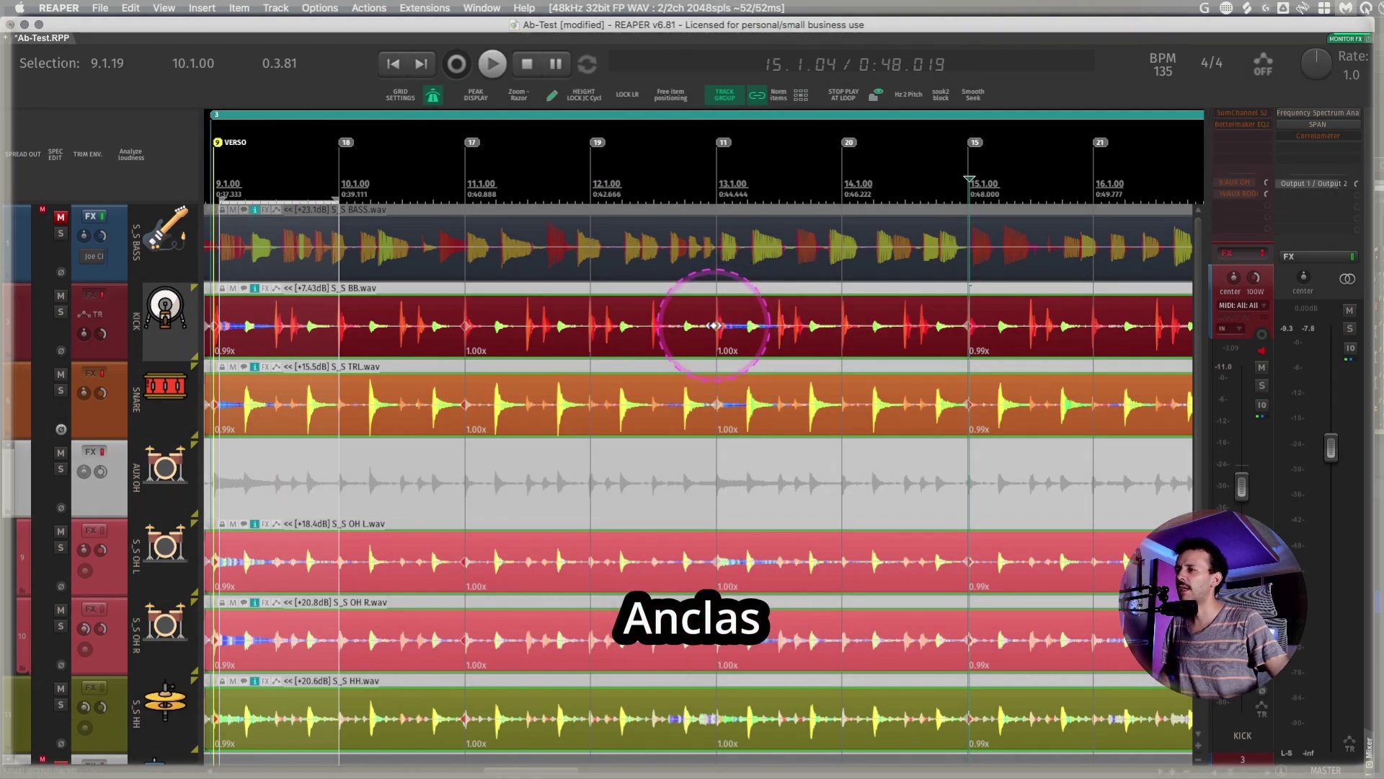
{"action": "scroll", "coordinate": [770, 333], "scroll_direction": "right", "scroll_amount": 3}
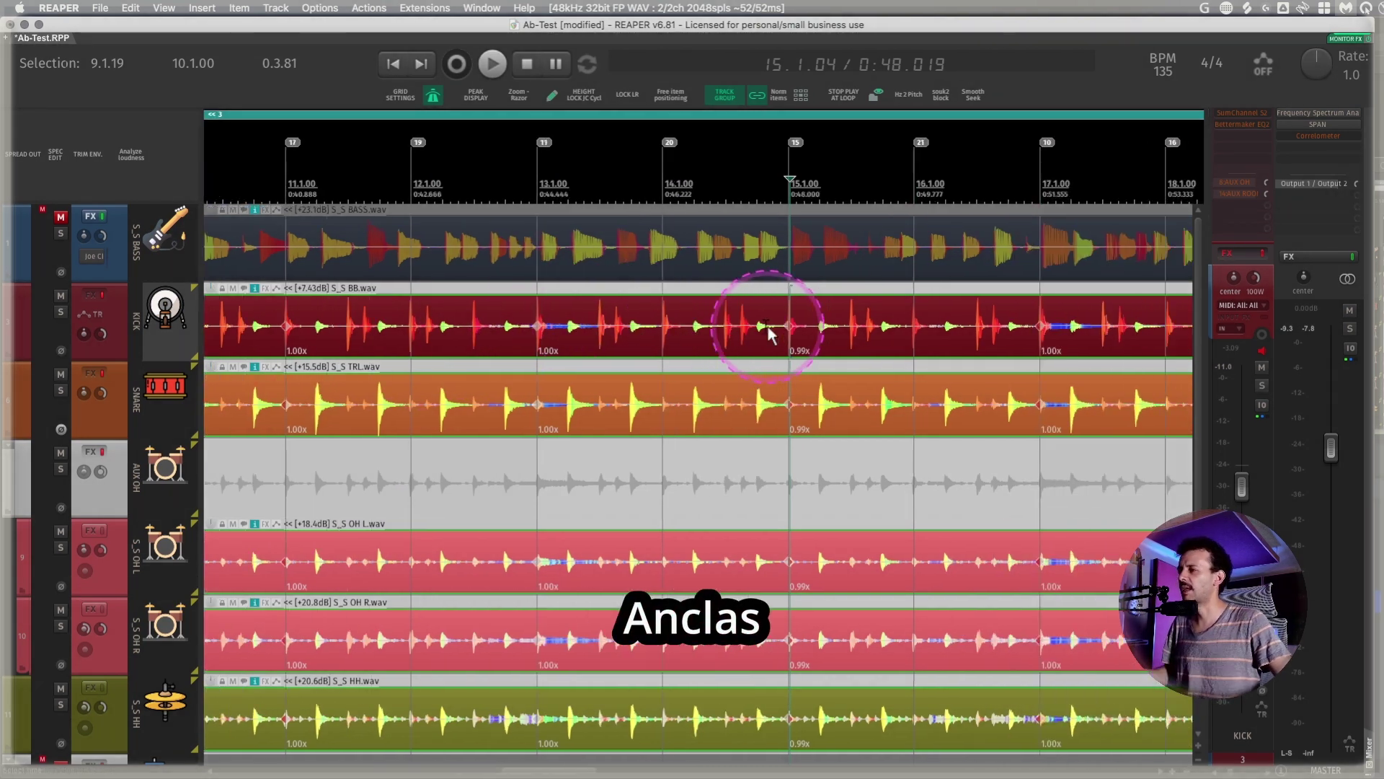
{"action": "scroll", "coordinate": [750, 330], "scroll_direction": "left", "scroll_amount": 3}
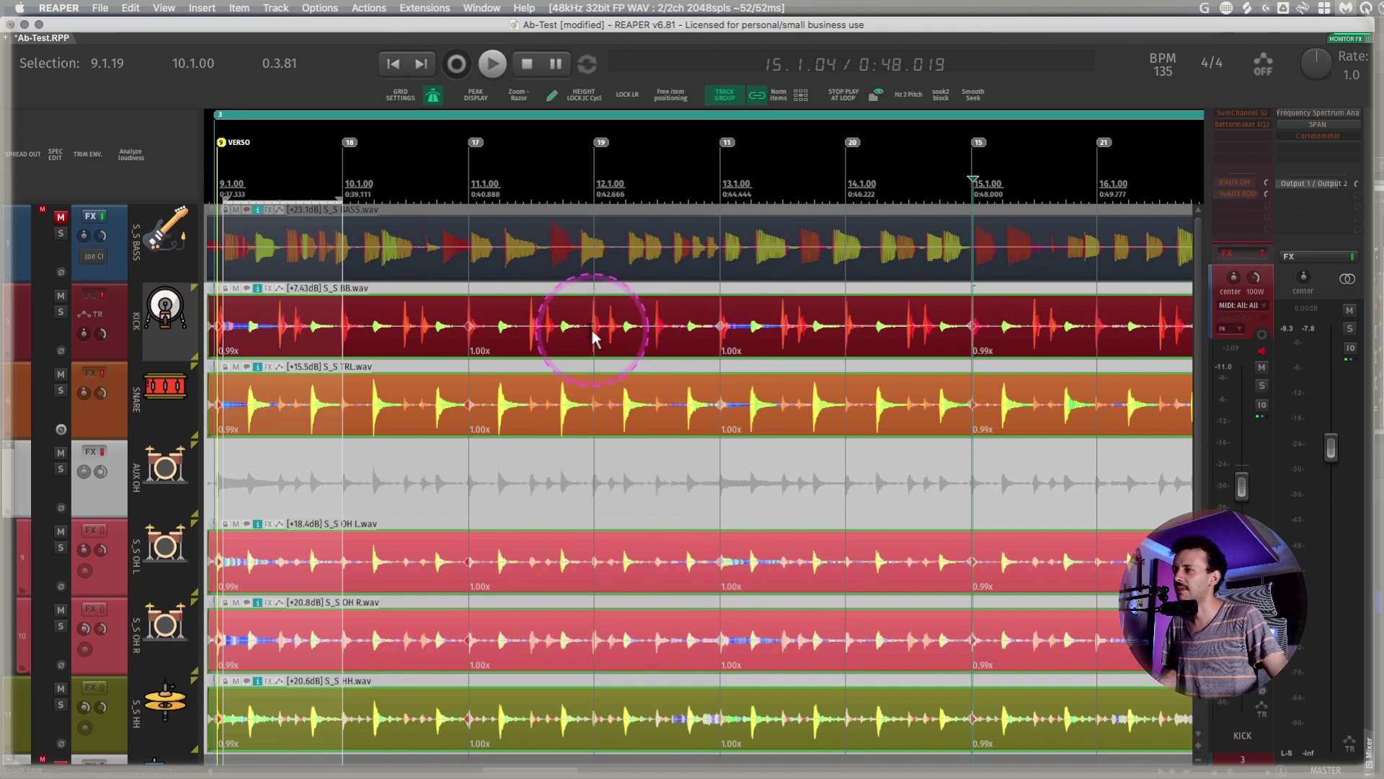
Unmute the bass track and compare its notes with the drum hits across the verse
{"action": "scroll", "coordinate": [597, 341], "scroll_direction": "down", "scroll_amount": 3}
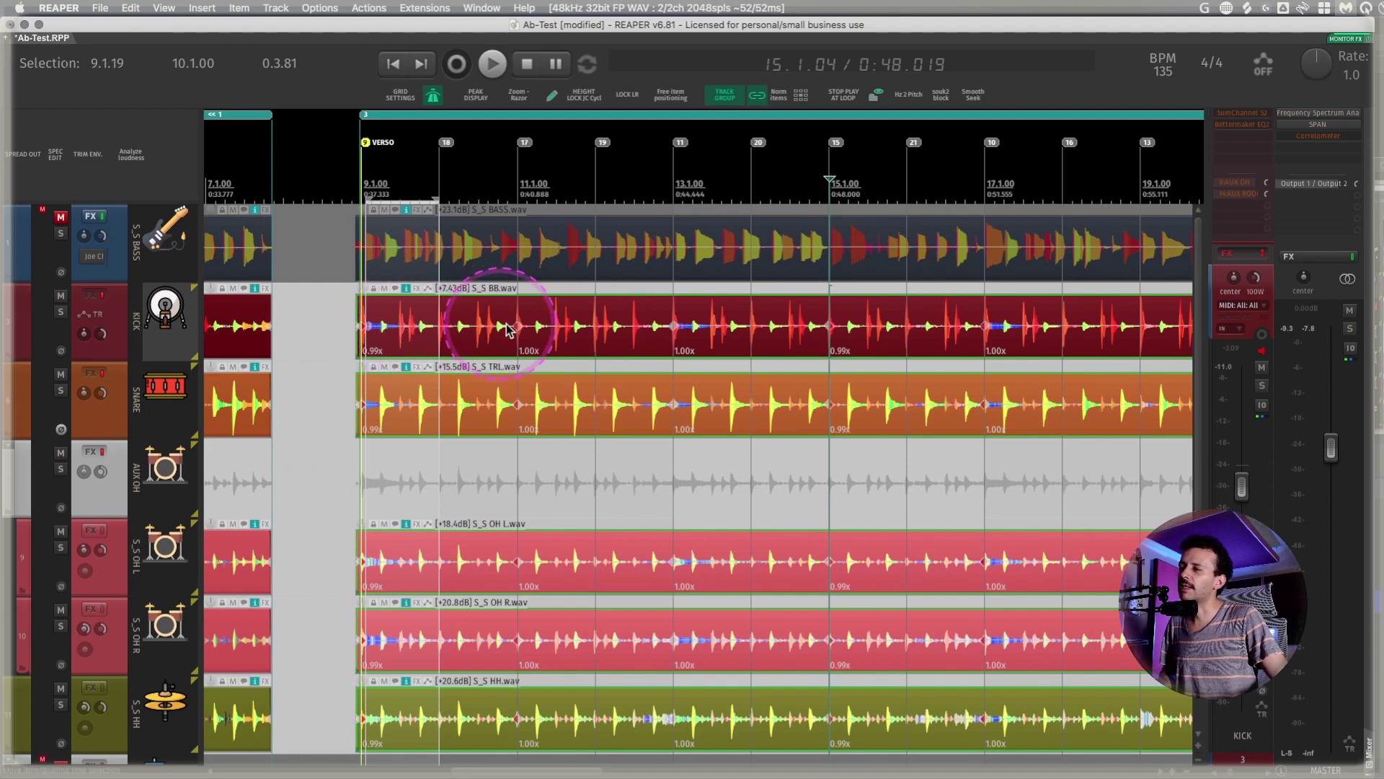
{"action": "scroll", "coordinate": [627, 324], "scroll_direction": "right", "scroll_amount": 2}
{"action": "scroll", "coordinate": [923, 328], "scroll_direction": "right", "scroll_amount": 5}
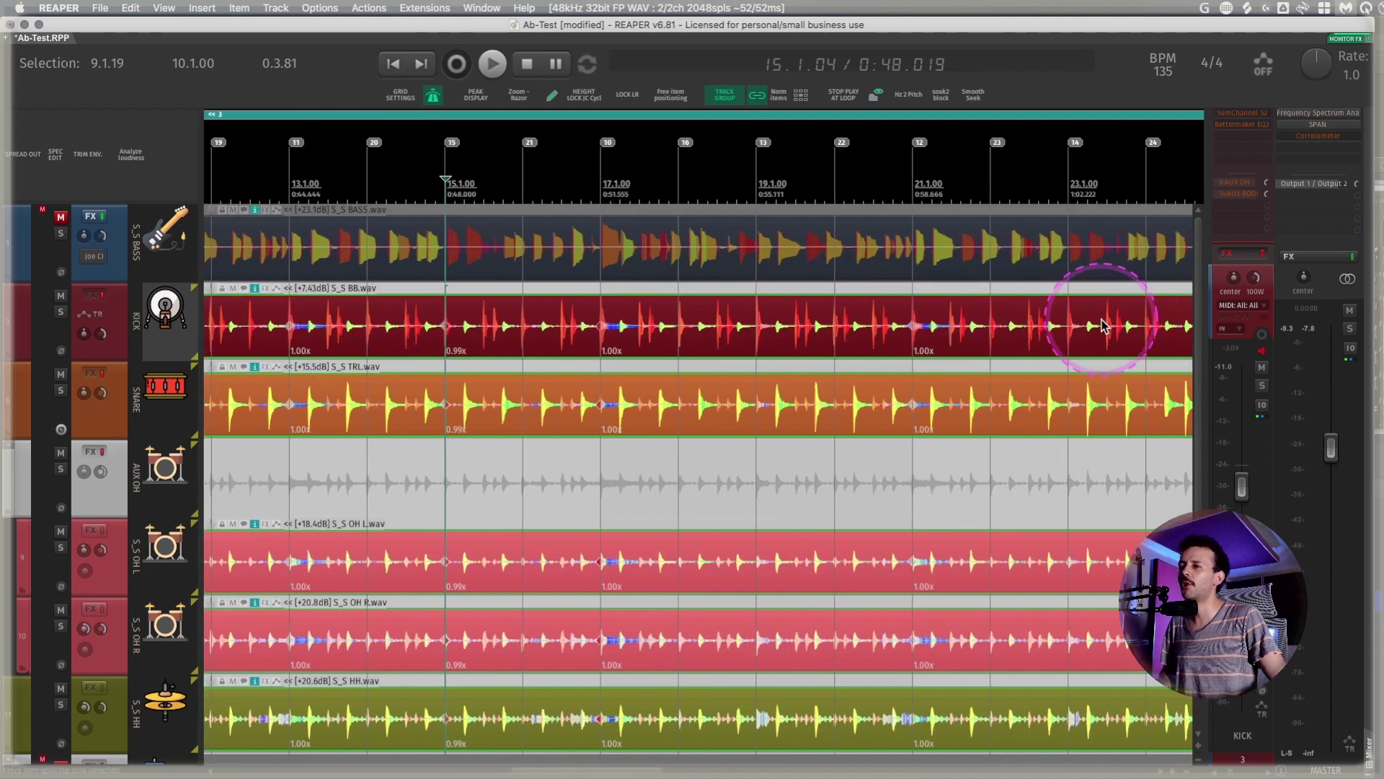
{"action": "scroll", "coordinate": [1111, 326], "scroll_direction": "right", "scroll_amount": 3}
{"action": "scroll", "coordinate": [952, 335], "scroll_direction": "left", "scroll_amount": 7}
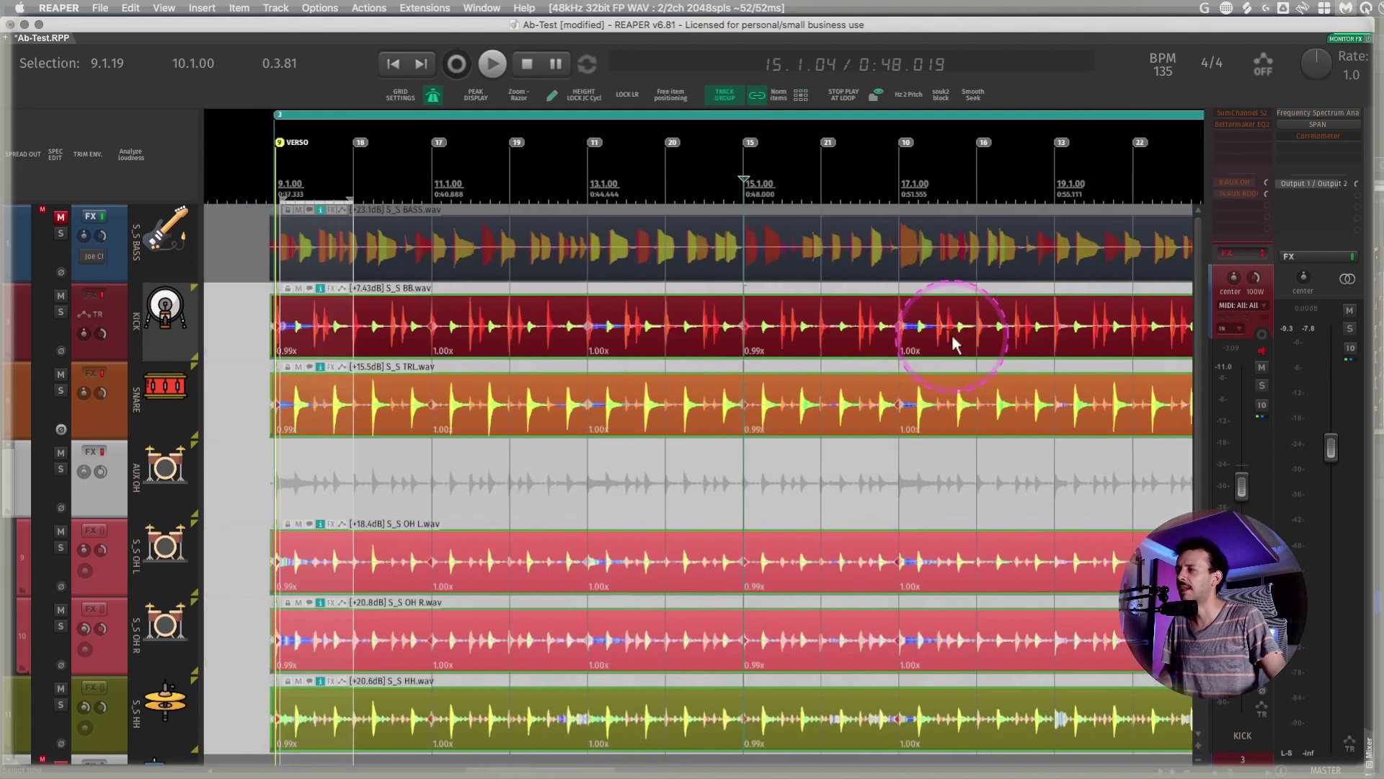
{"action": "left_click", "coordinate": [187, 259]}
{"action": "scroll", "coordinate": [337, 260], "scroll_direction": "right", "scroll_amount": 3}
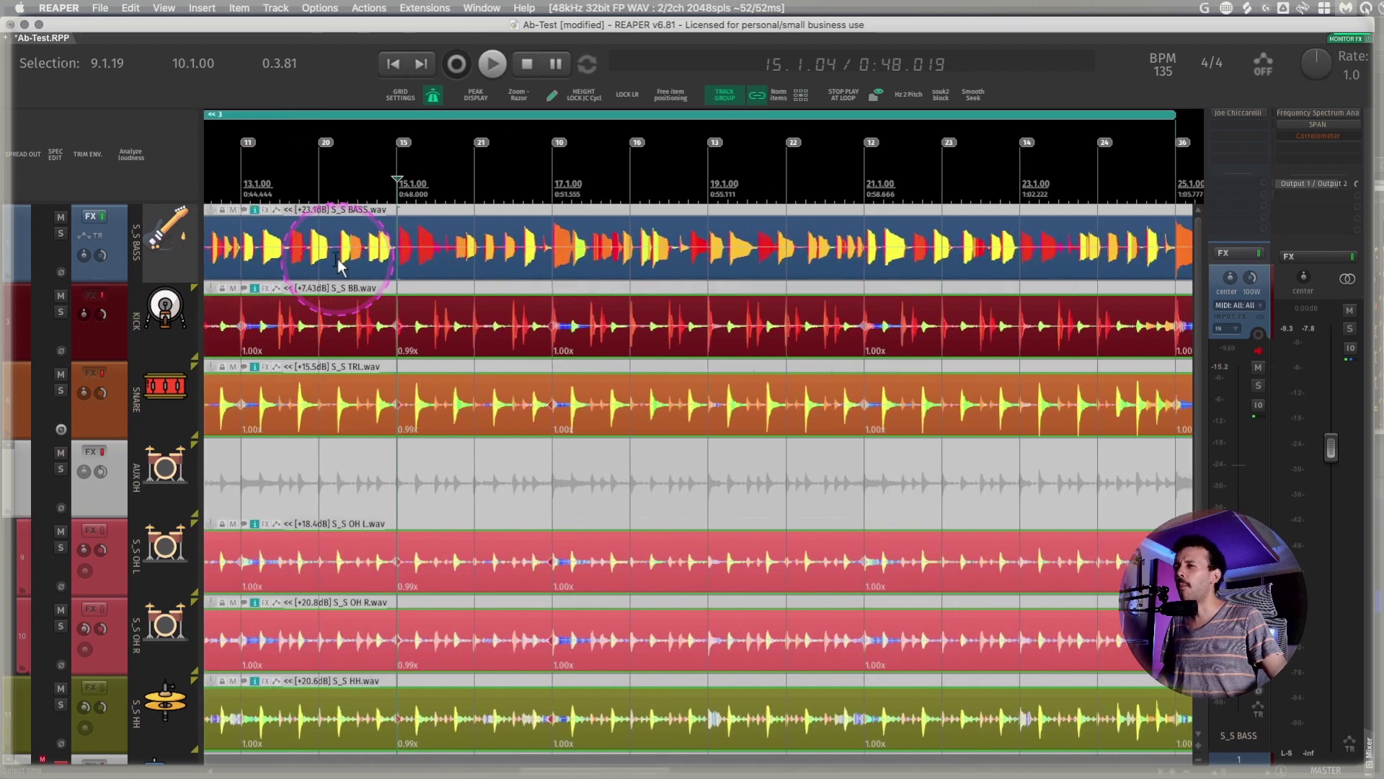
{"action": "scroll", "coordinate": [338, 266], "scroll_direction": "left", "scroll_amount": 3}
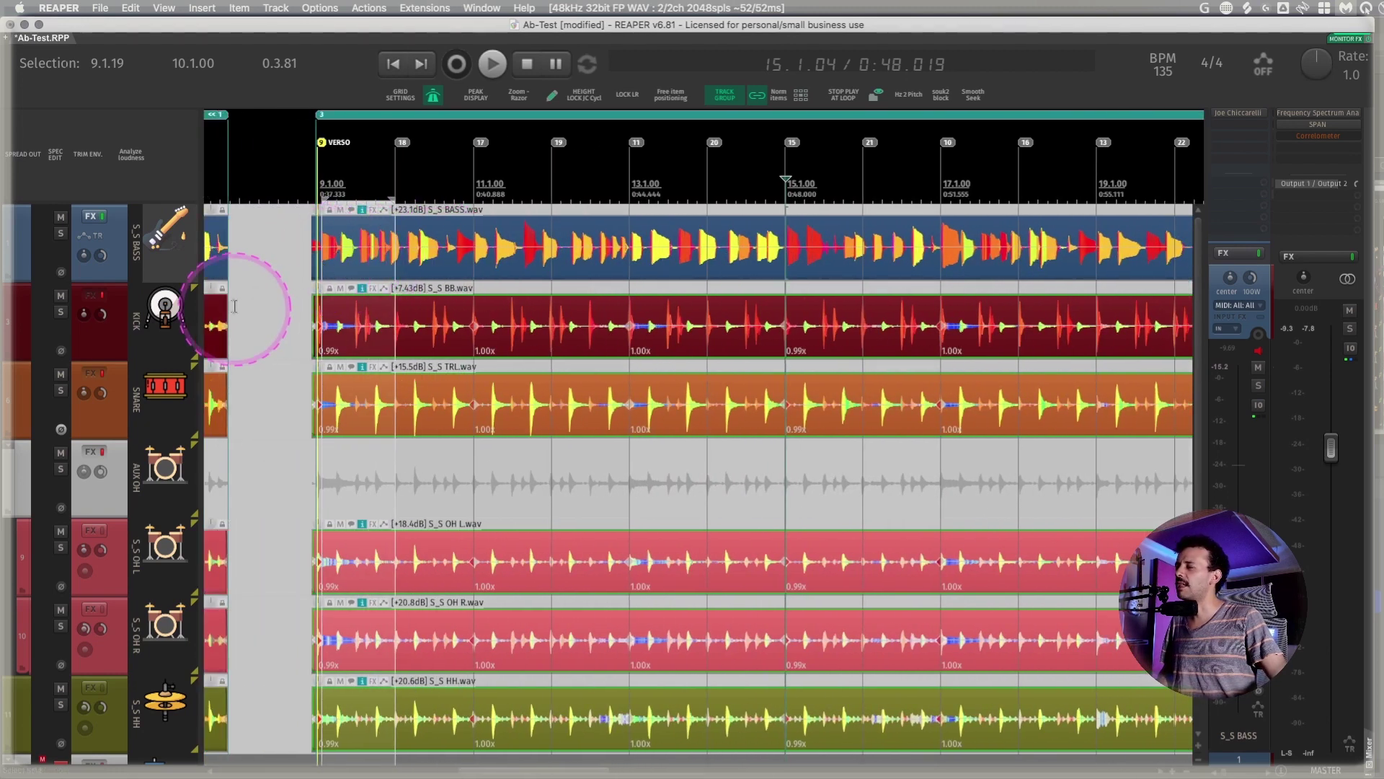
Mute the kick track and unmute it again
{"action": "left_click", "coordinate": [121, 298]}
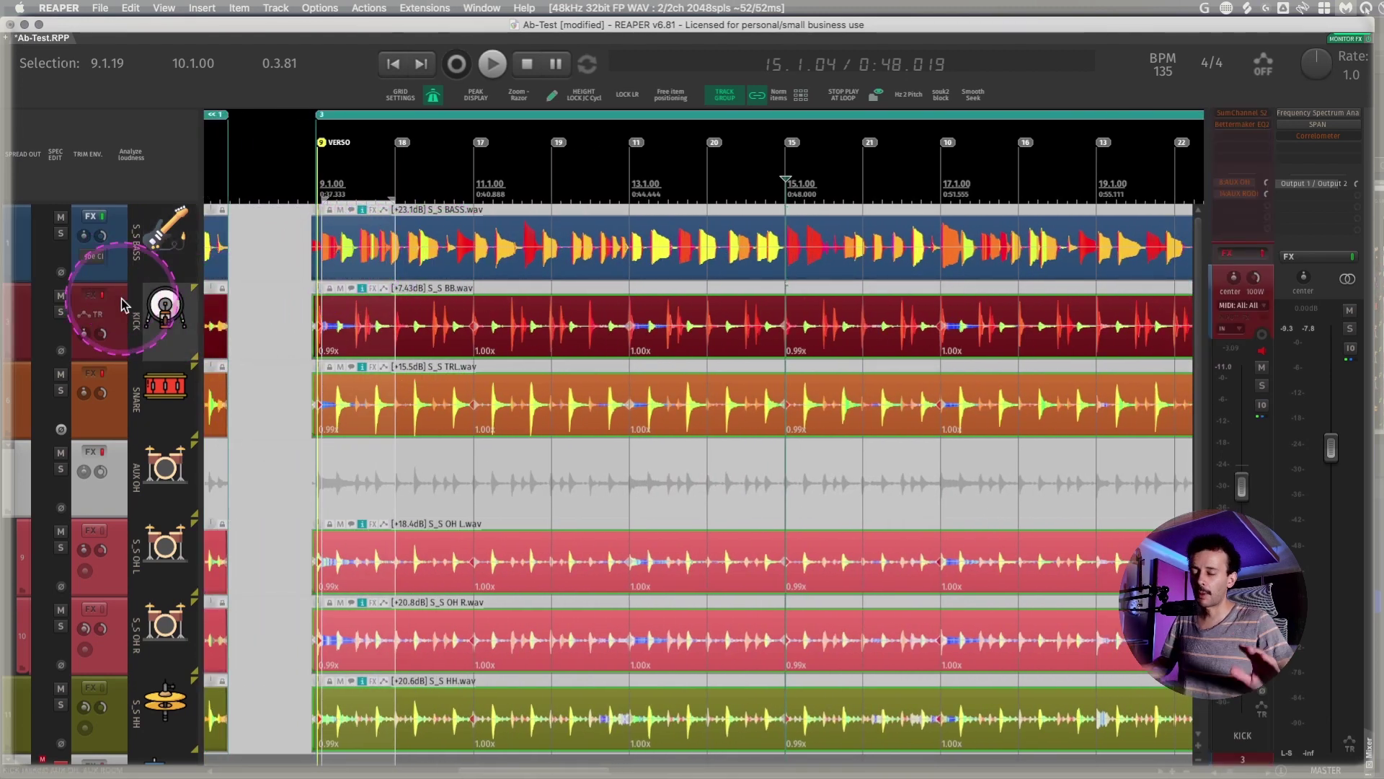
{"action": "key", "text": "m"}
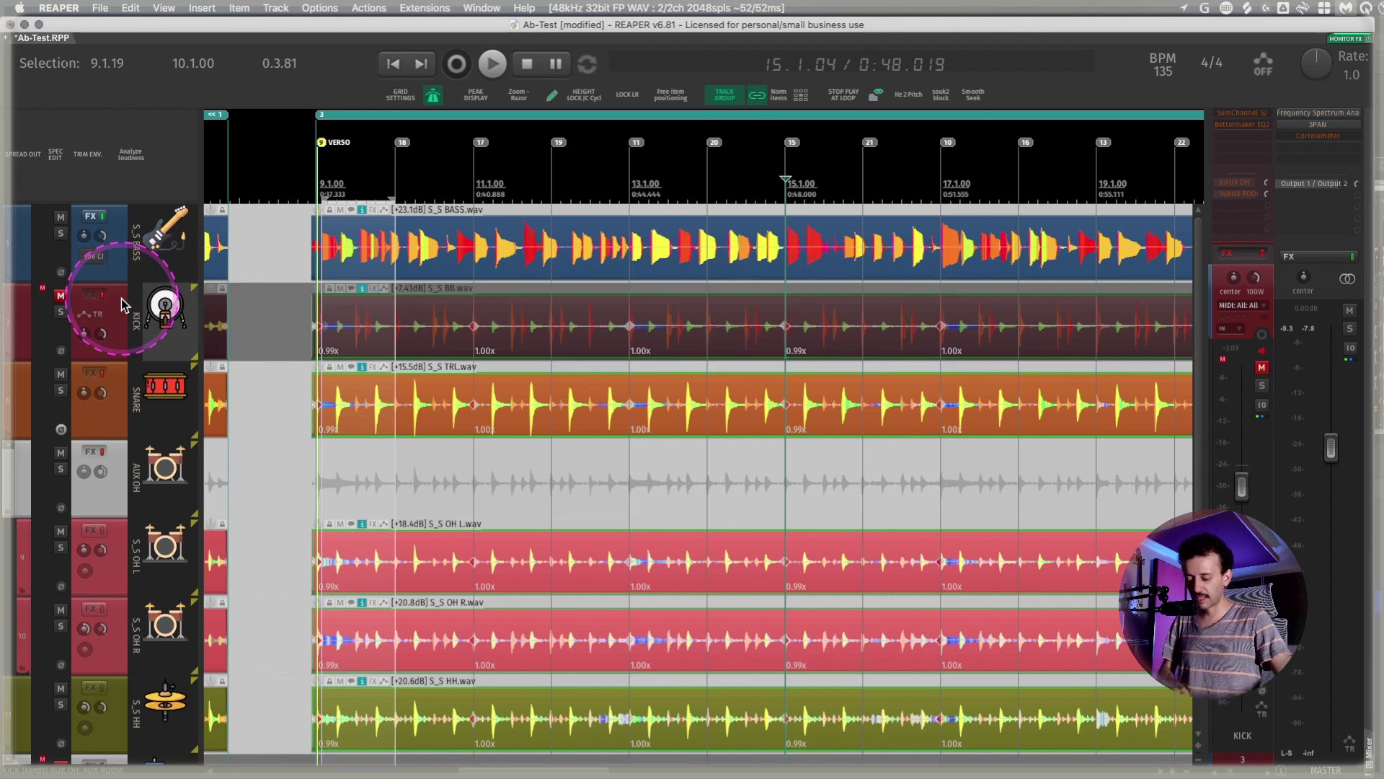
{"action": "key", "text": "m"}
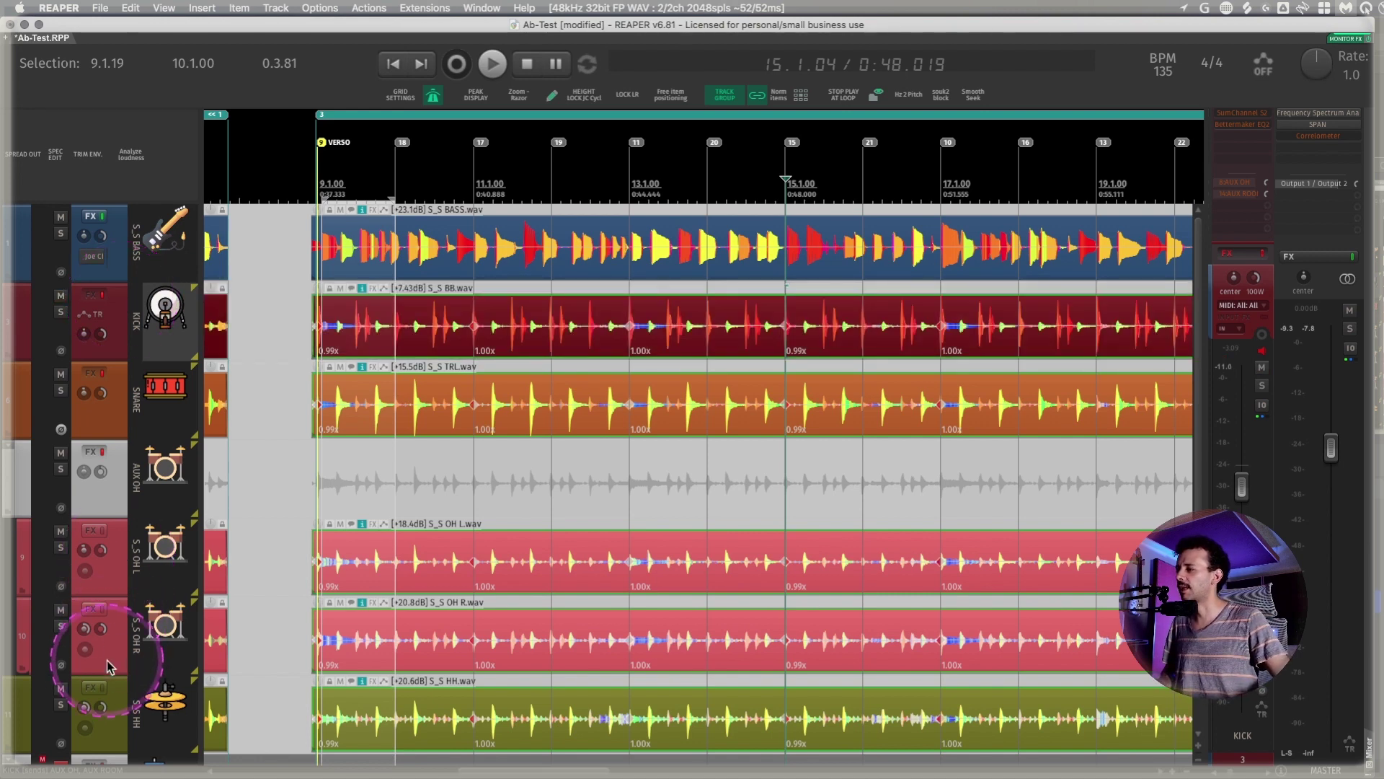
Play the verse from 9.1.00 into bar 13, listening to the bass together with the drums
{"action": "scroll", "coordinate": [292, 245], "scroll_direction": "down", "scroll_amount": 3}
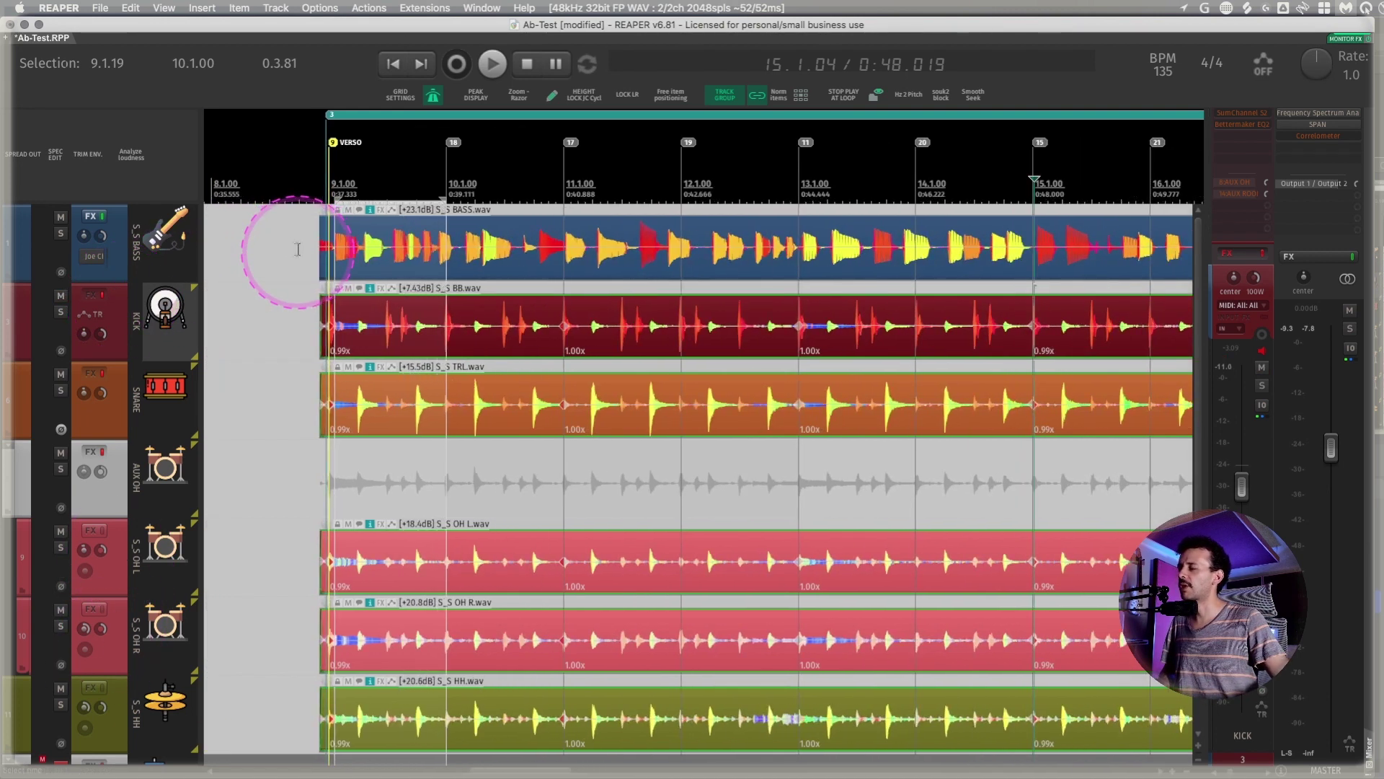
{"action": "left_click", "coordinate": [315, 178]}
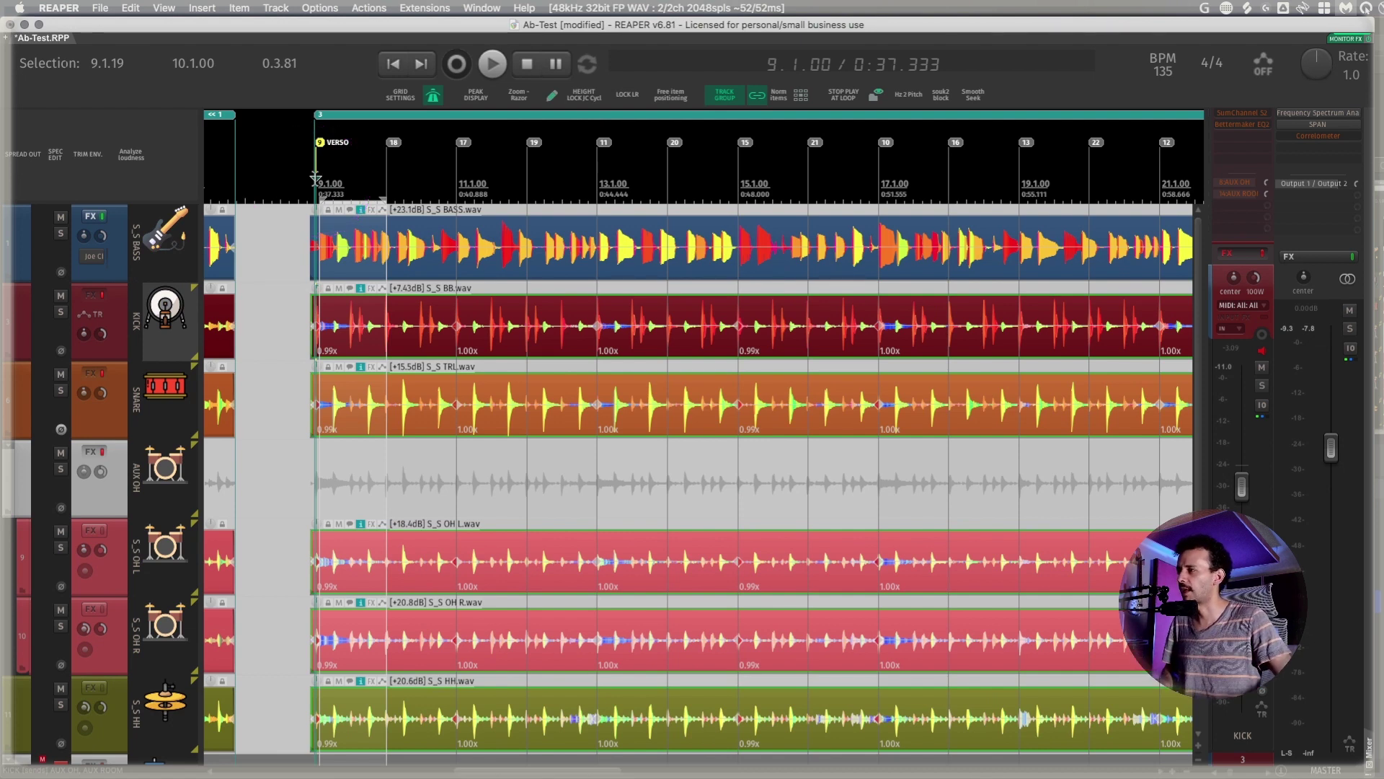
{"action": "key", "text": "space"}
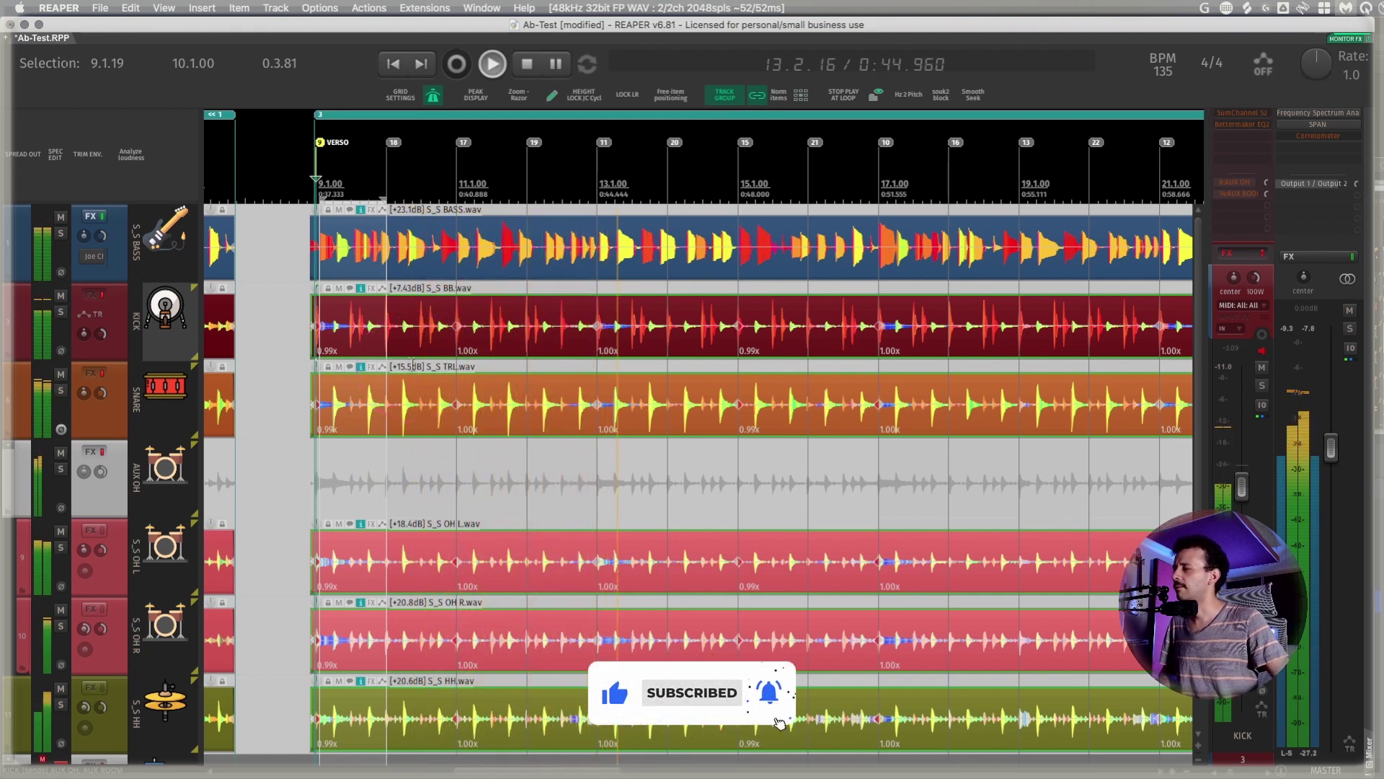
Add a new empty track and place it above the bass track
{"action": "left_click", "coordinate": [595, 236]}
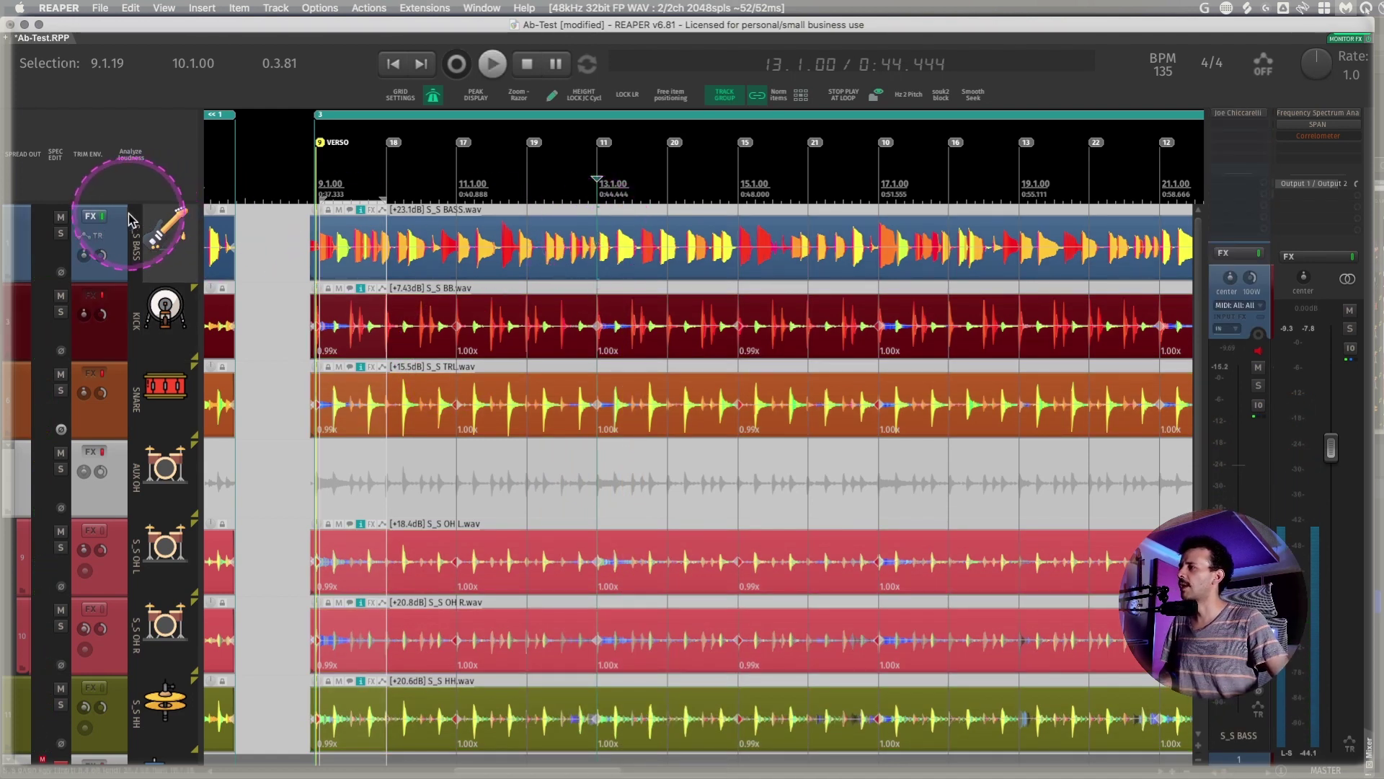
{"action": "key", "text": "ctrl+t"}
{"action": "left_click_drag", "start_coordinate": [142, 313], "coordinate": [115, 166]}
Try to create an empty MIDI item on the new track from 9.1.00 to 12.1.00
{"action": "left_click", "coordinate": [314, 222]}
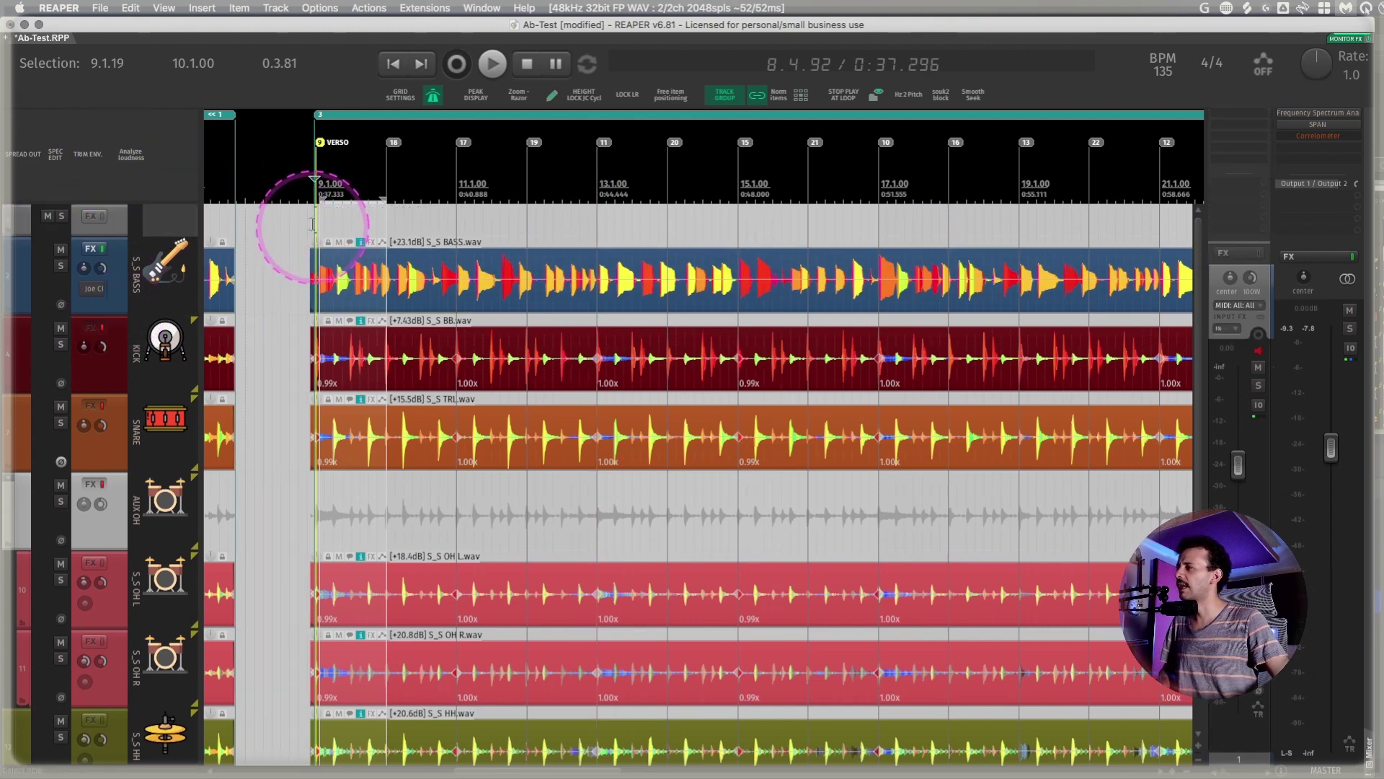
{"action": "left_click_drag", "start_coordinate": [315, 222], "coordinate": [524, 220]}
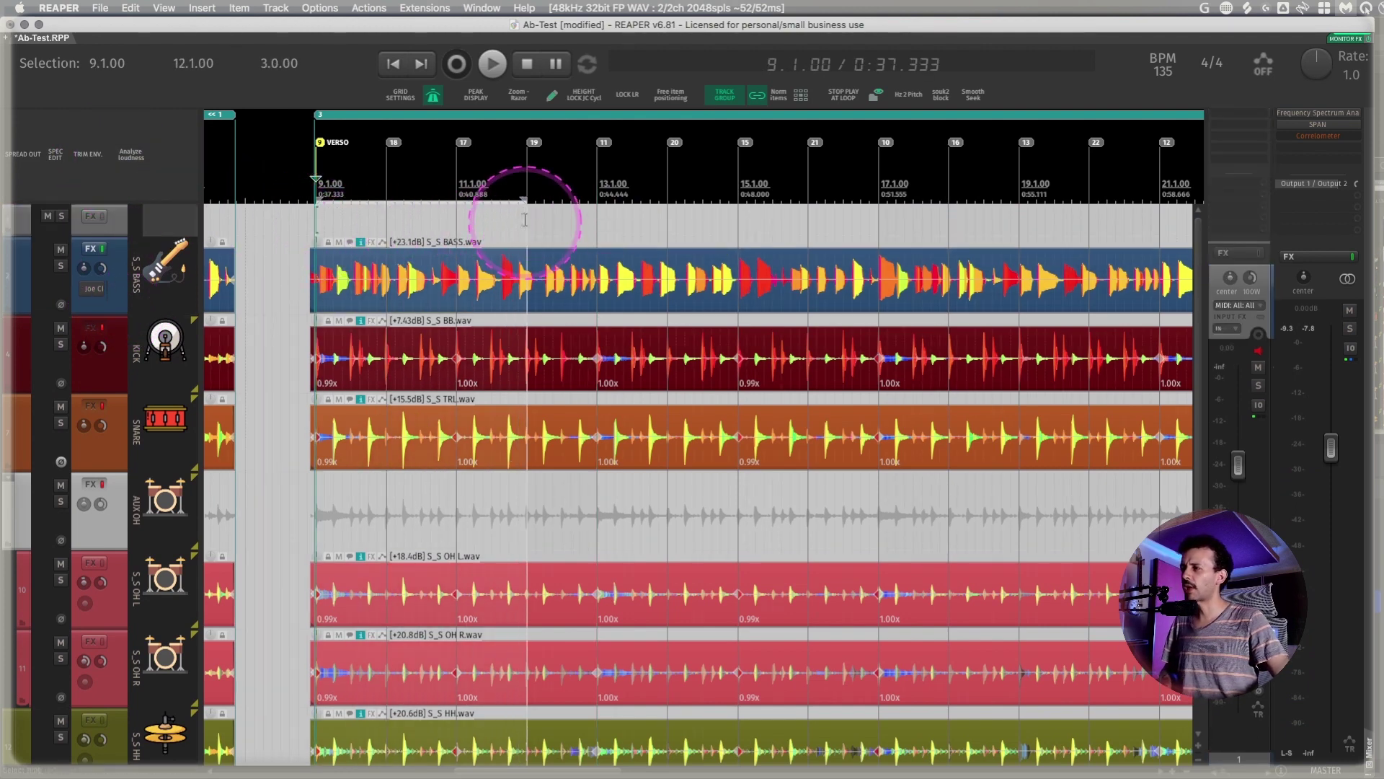
{"action": "double_click", "coordinate": [524, 220]}
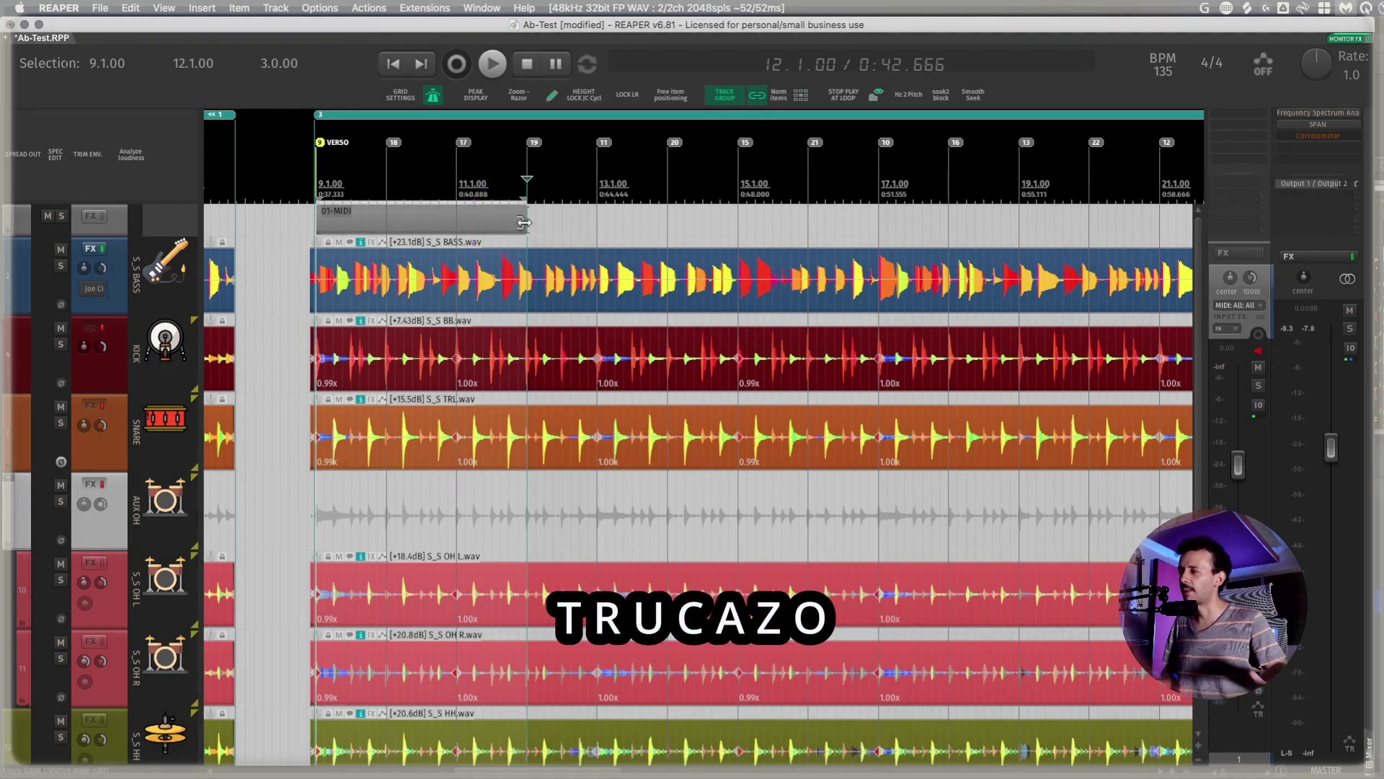
{"action": "key", "text": "ctrl+z"}
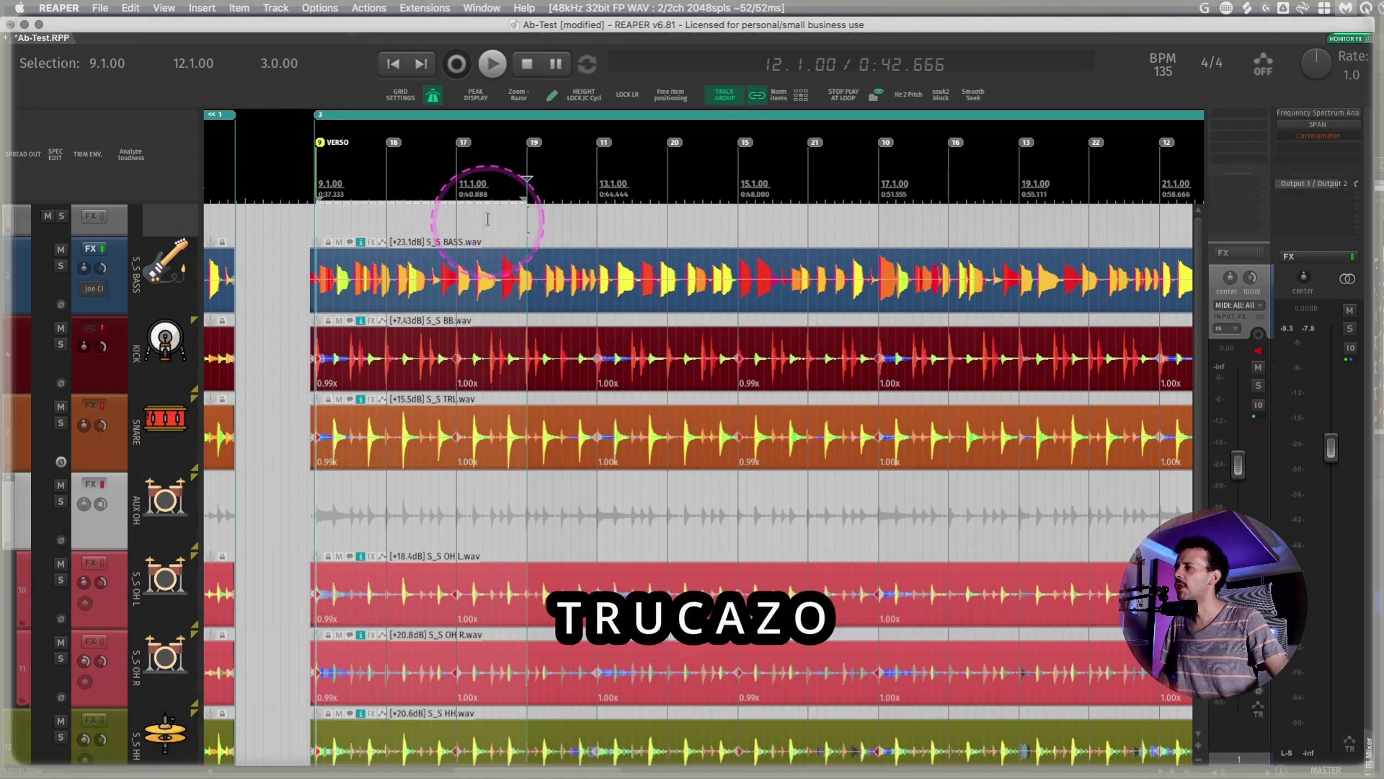
Play the verse from 9.1.00 to count the bass phrase, and set the time selection from 9.1.00 to 13.1.00
{"action": "left_click", "coordinate": [316, 224]}
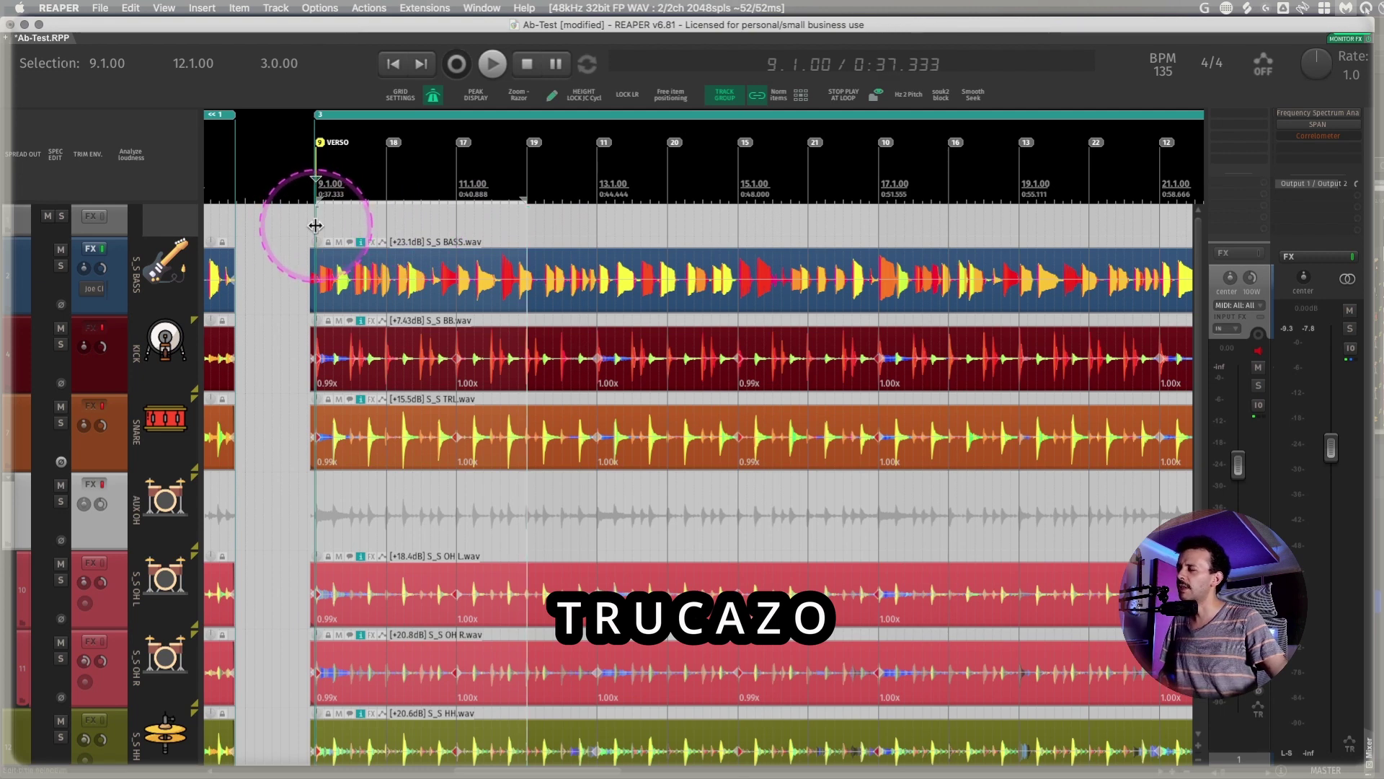
{"action": "key", "text": "space"}
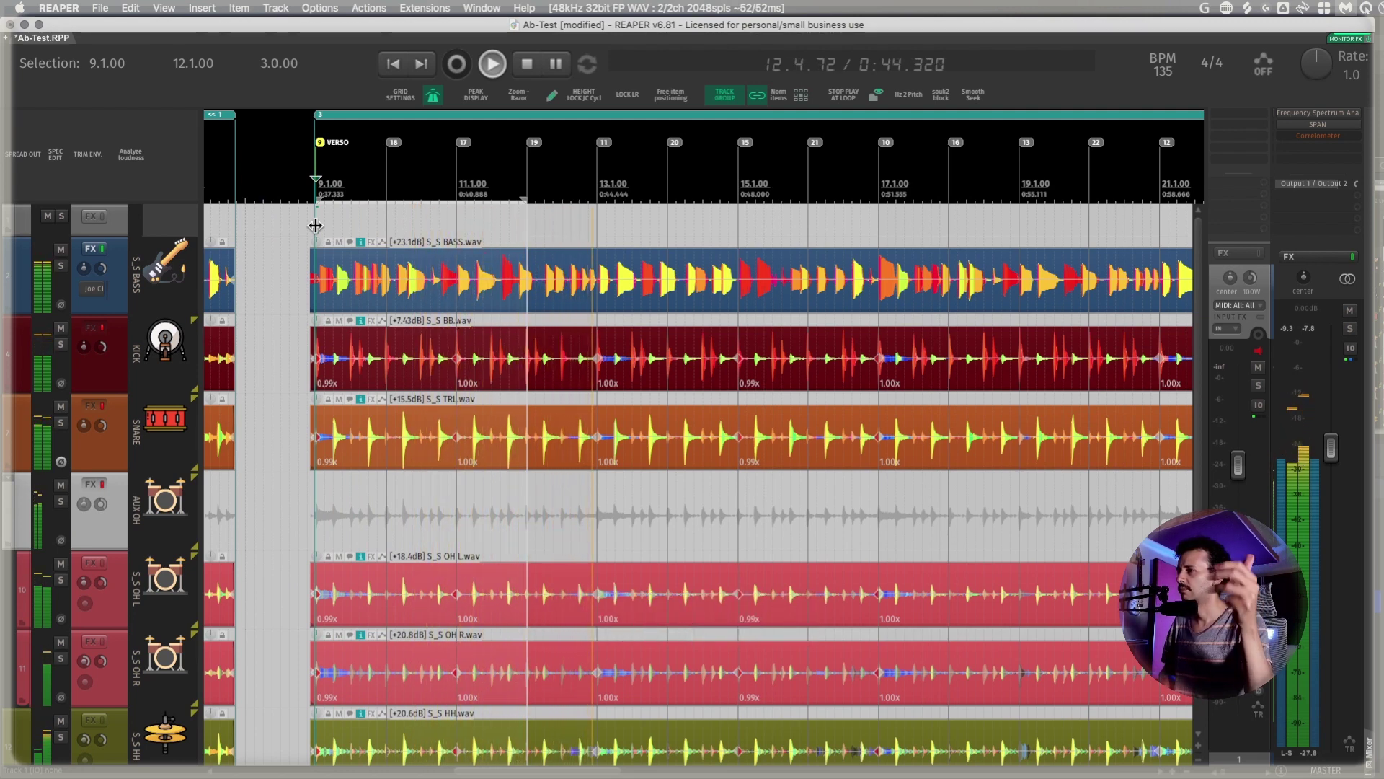
{"action": "left_click_drag", "start_coordinate": [527, 216], "coordinate": [316, 222]}
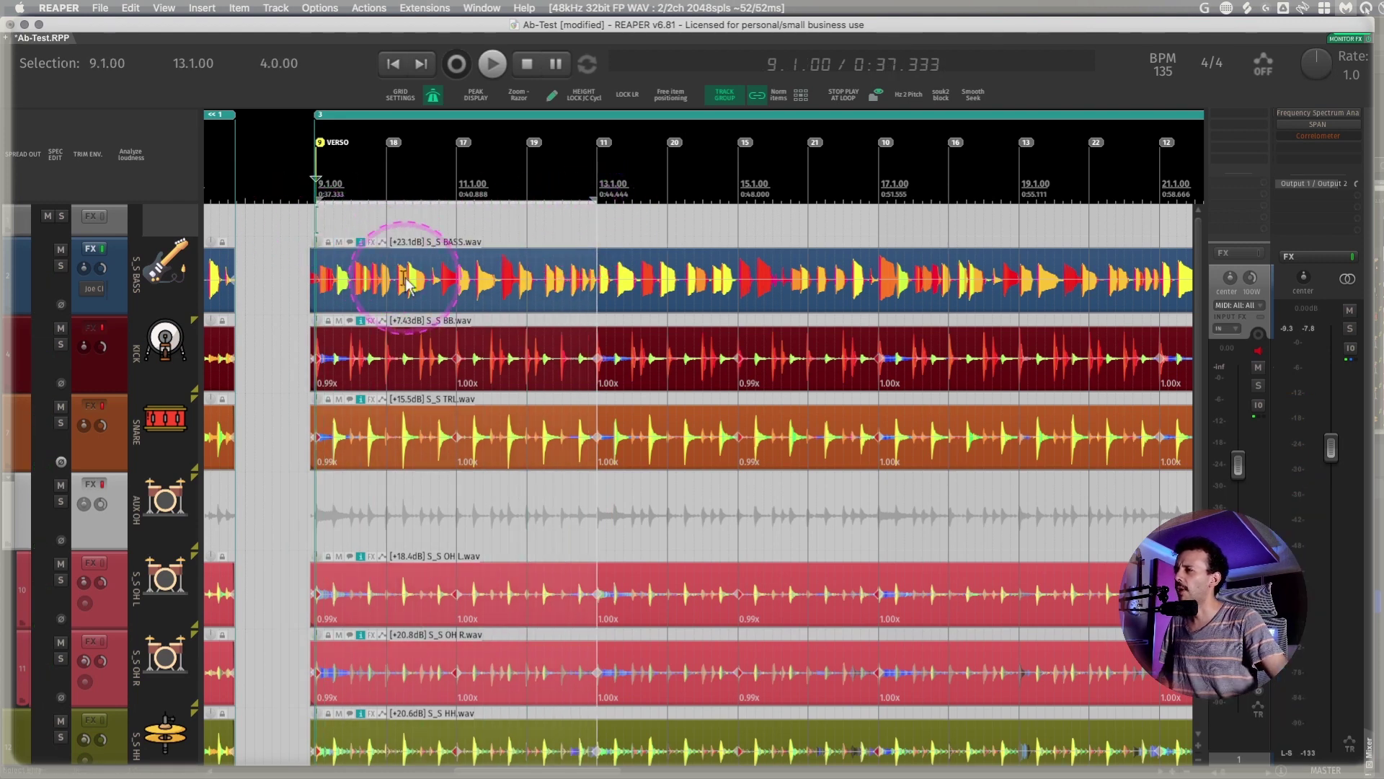
Make the new track taller and insert an empty MIDI item on it from 9.1.00 to 13.1.00
{"action": "scroll", "coordinate": [353, 253], "scroll_direction": "up", "scroll_amount": 2}
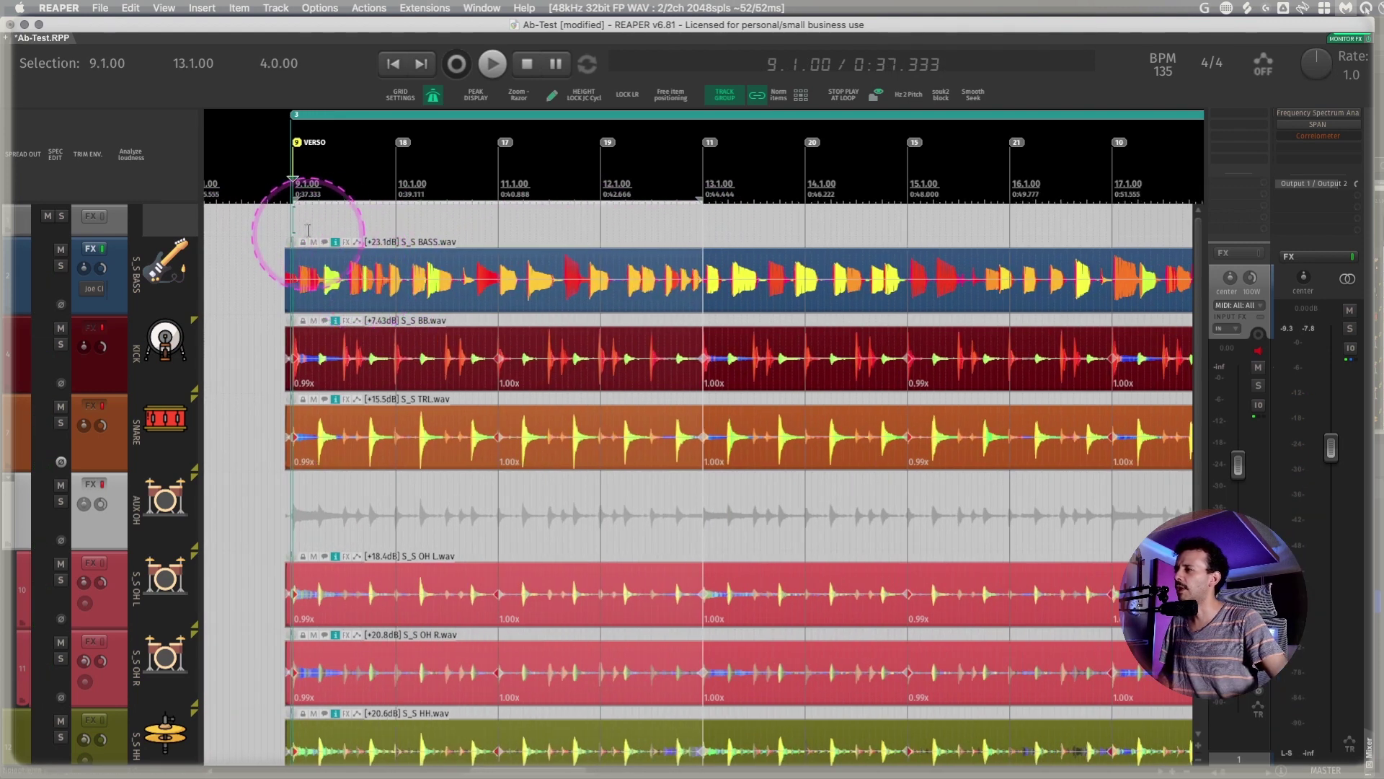
{"action": "left_click_drag", "start_coordinate": [98, 235], "coordinate": [98, 265]}
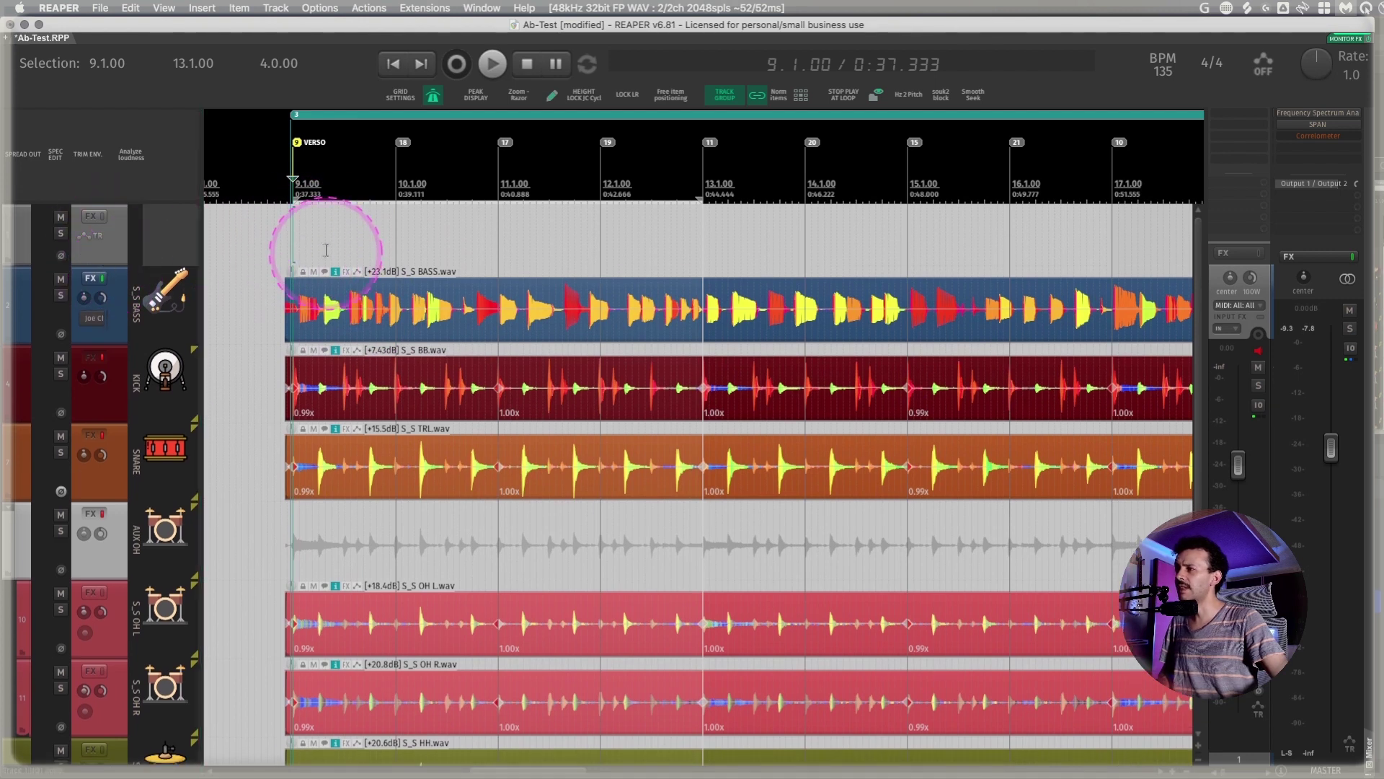
{"action": "key", "text": "super+alt+n"}
{"action": "double_click", "coordinate": [375, 241]}
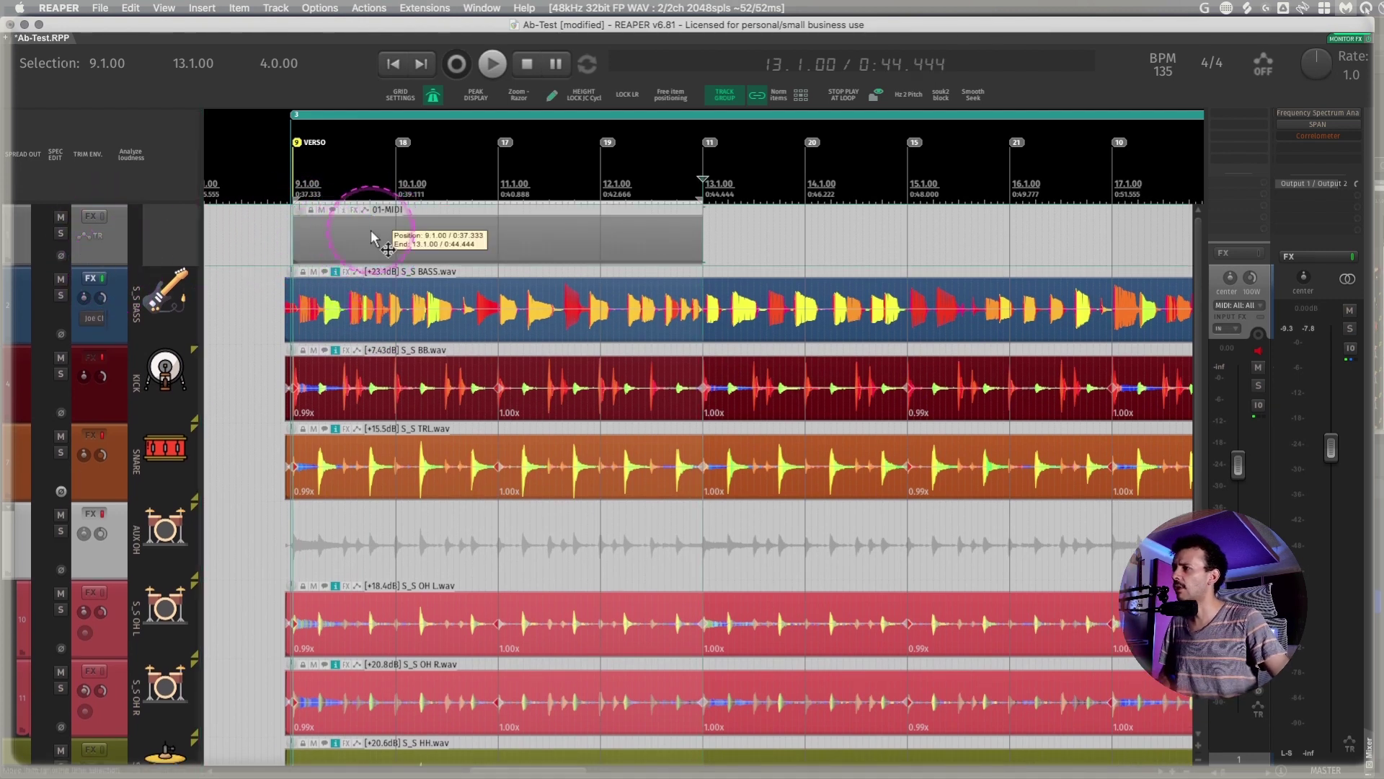
{"action": "left_click", "coordinate": [11, 25]}
Set the grid line spacing to 1/16 and open the MIDI item in the inline editor
{"action": "scroll", "coordinate": [683, 328], "scroll_direction": "up", "scroll_amount": 5}
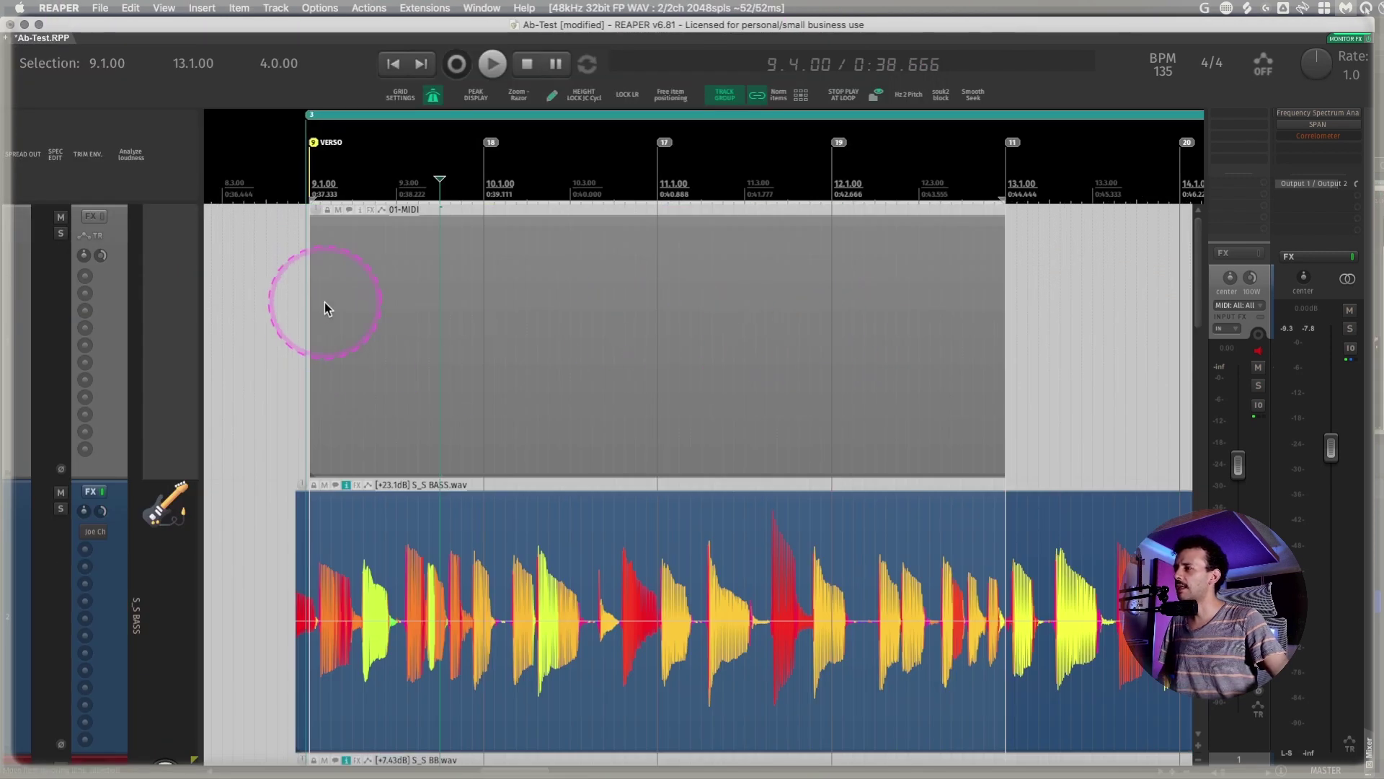
{"action": "left_click", "coordinate": [322, 262]}
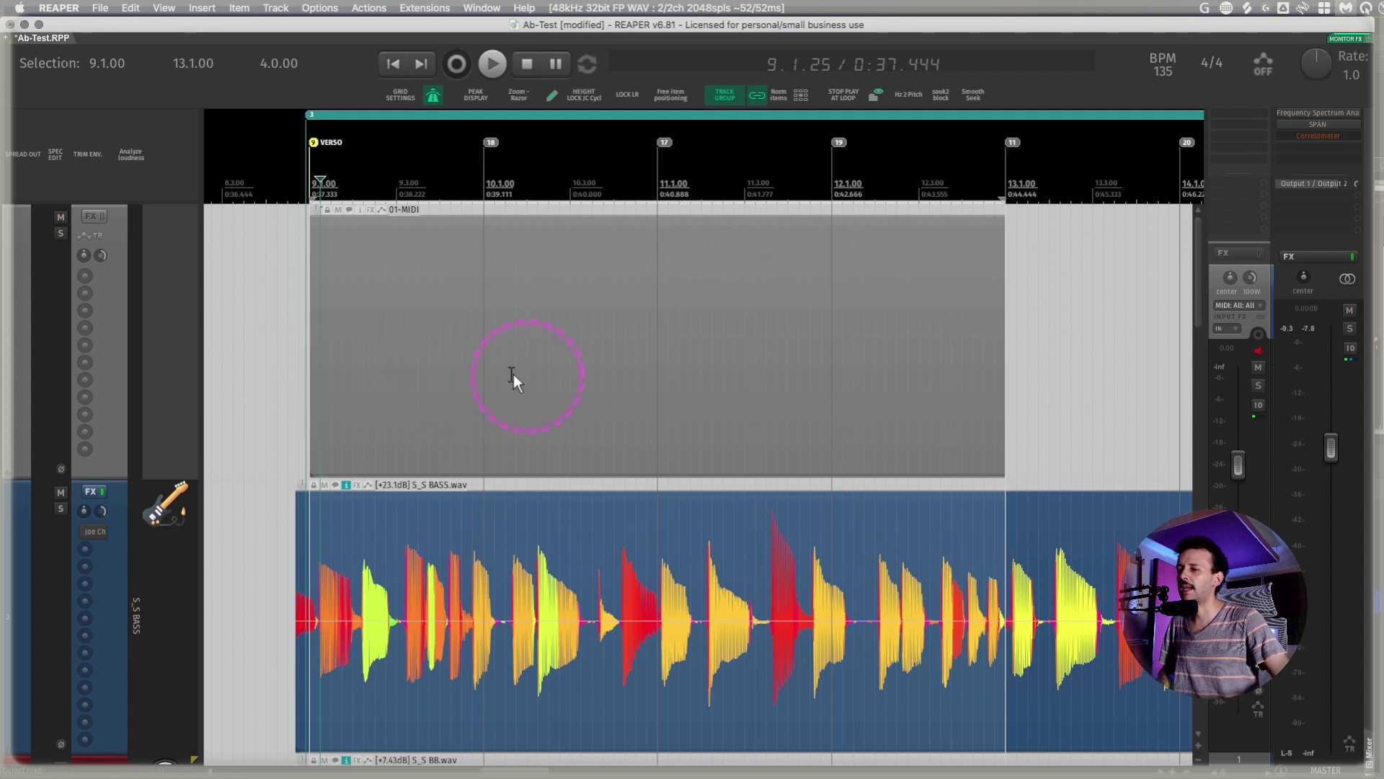
{"action": "left_click", "coordinate": [278, 321]}
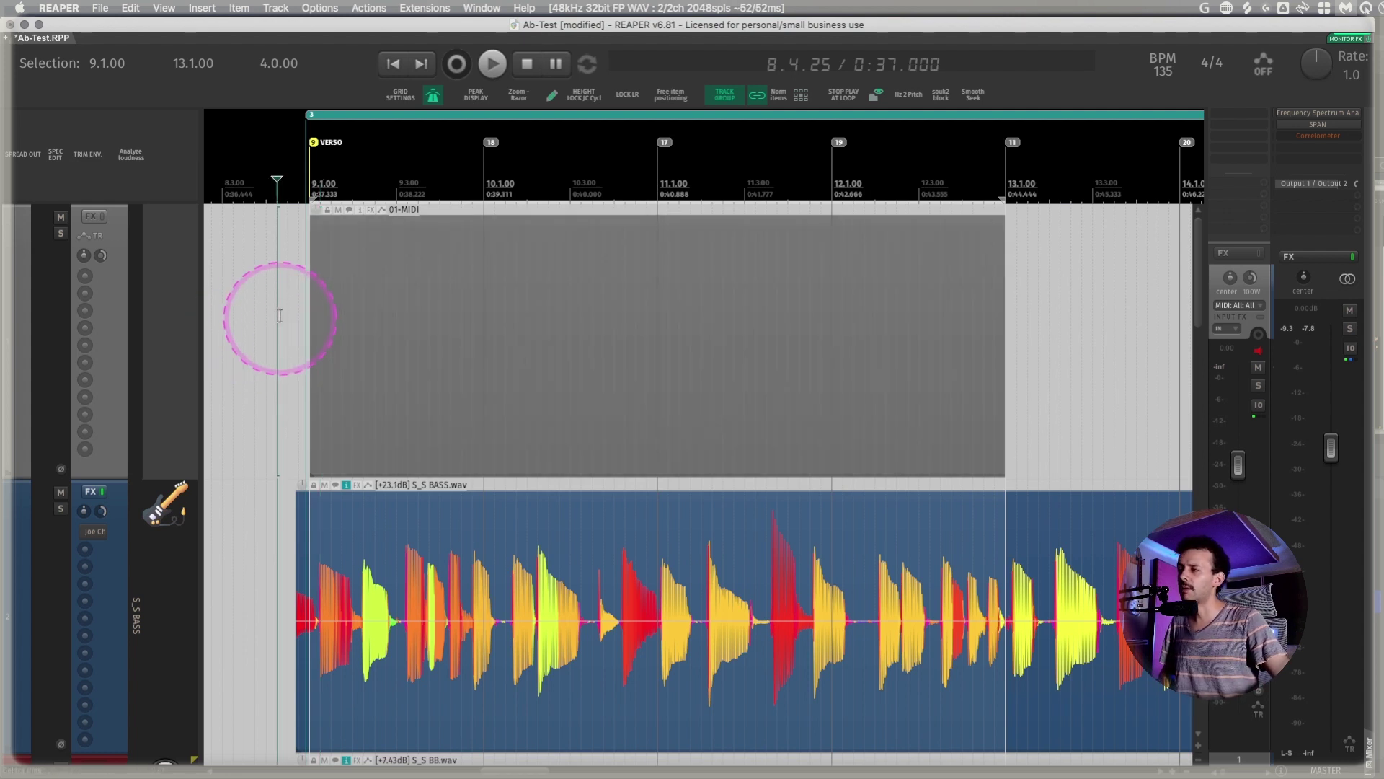
{"action": "right_click", "coordinate": [432, 94]}
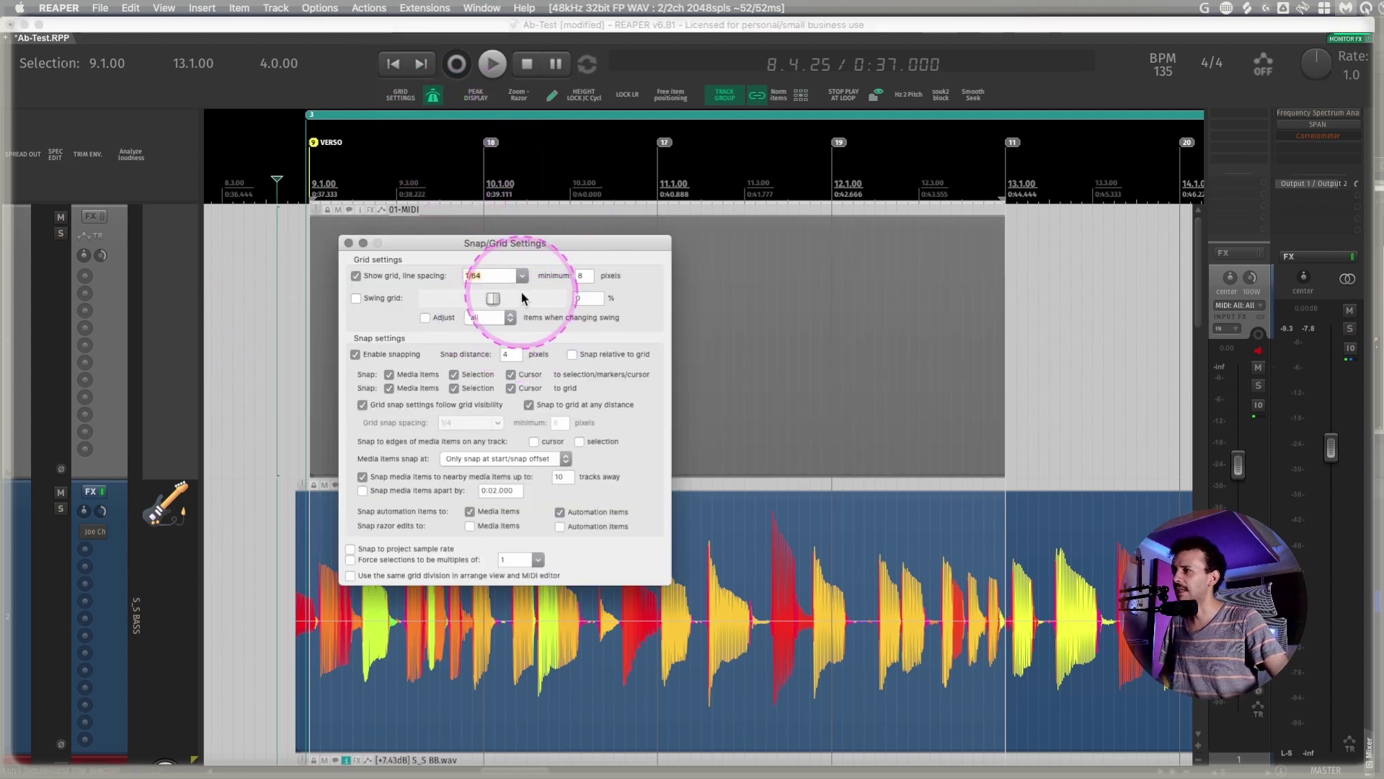
{"action": "left_click", "coordinate": [520, 279]}
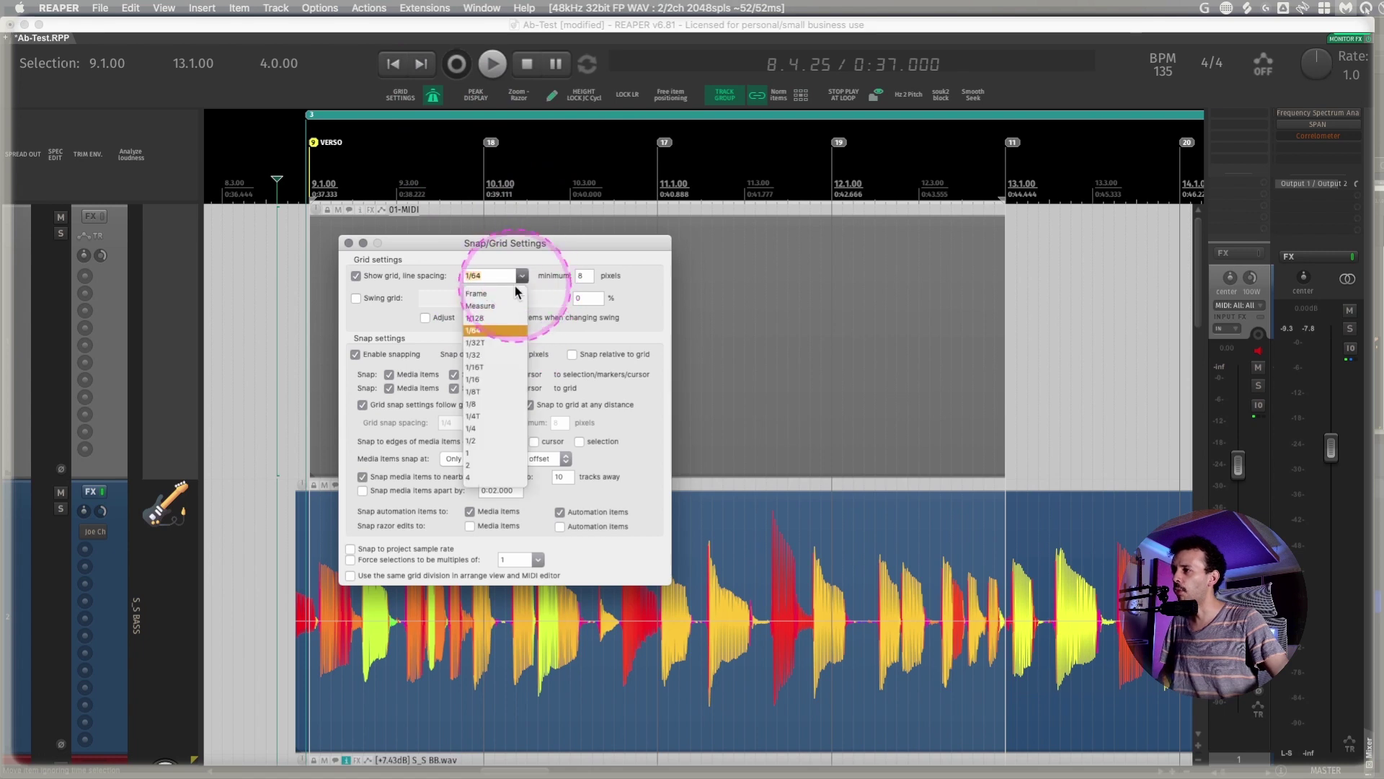
{"action": "left_click", "coordinate": [476, 383]}
{"action": "left_click", "coordinate": [349, 243]}
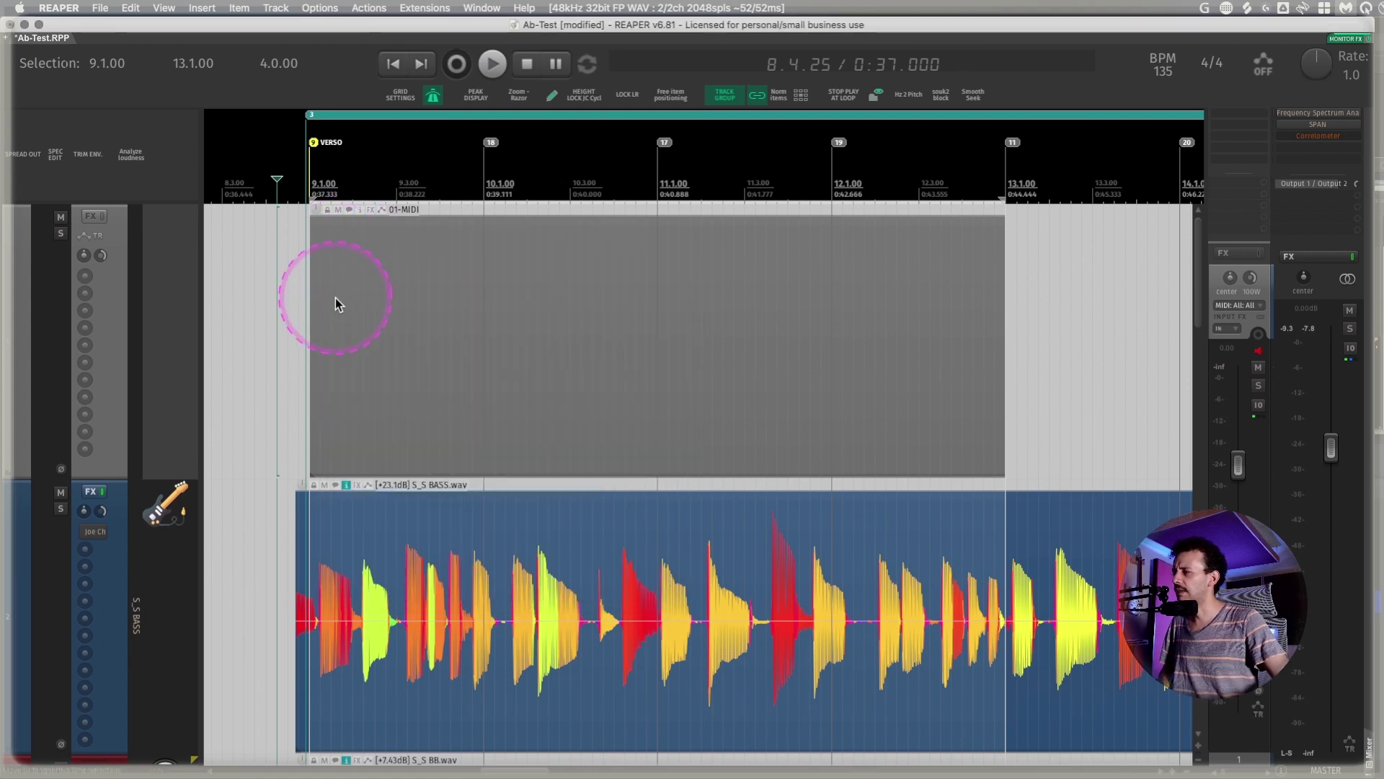
{"action": "double_click", "coordinate": [376, 242]}
Add a stretch marker to the bass item on the note at 9.1.24, and move it to 9.1.00
{"action": "scroll", "coordinate": [322, 361], "scroll_direction": "up", "scroll_amount": 5}
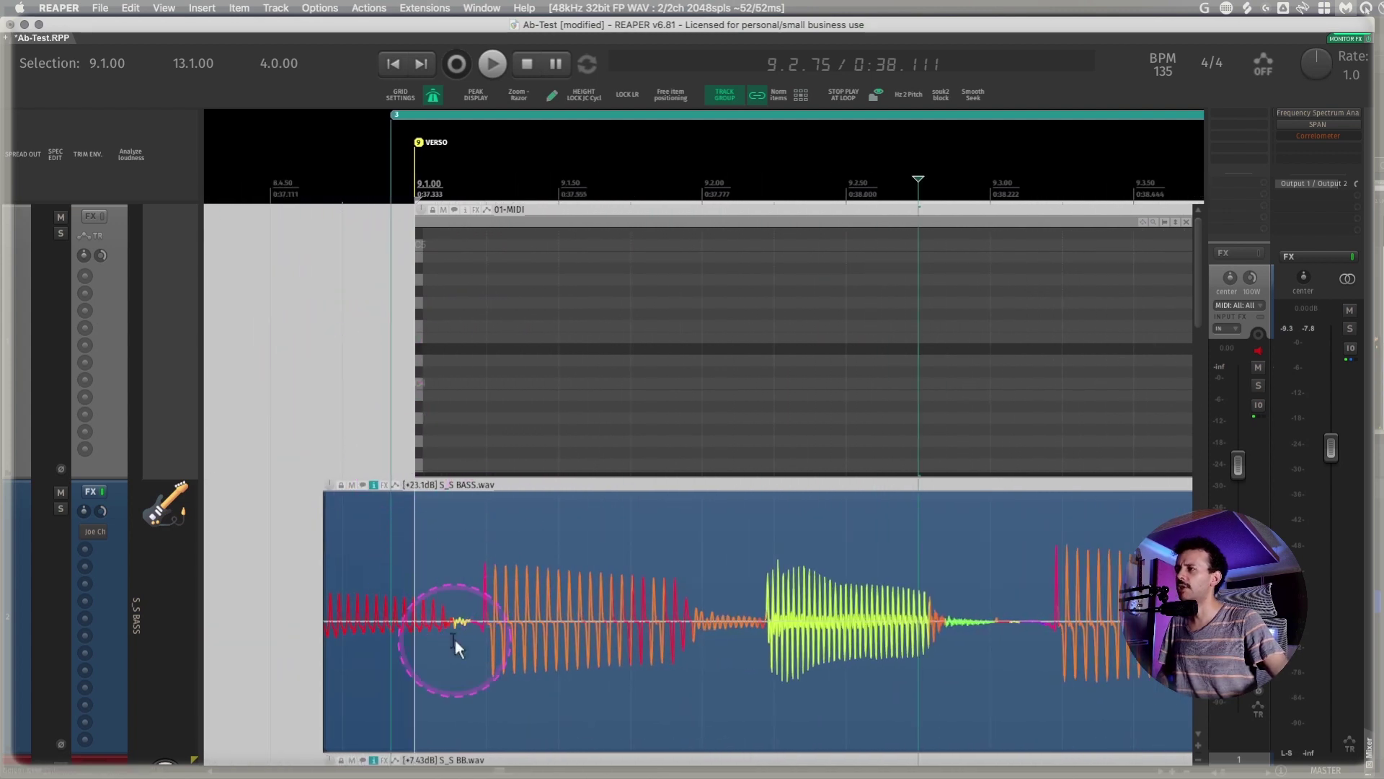
{"action": "left_click", "coordinate": [411, 559]}
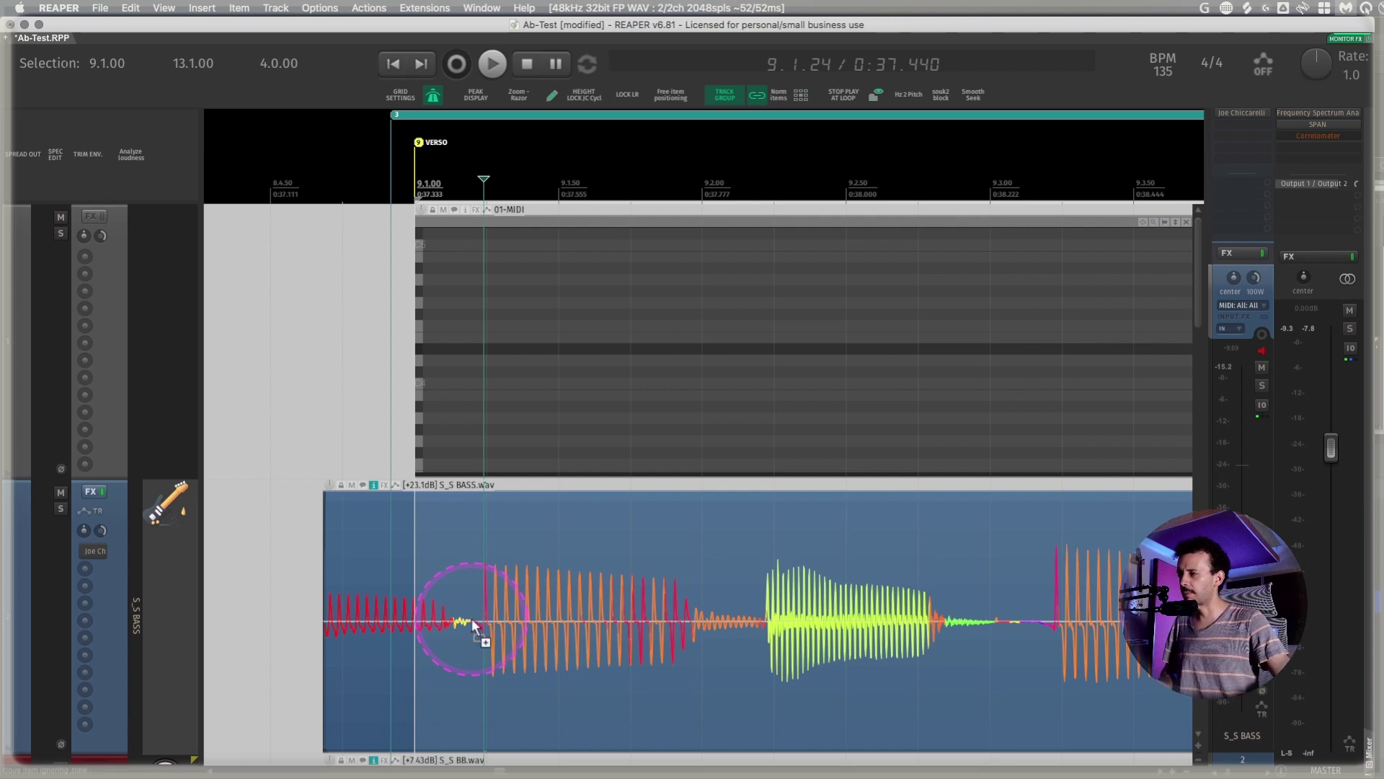
{"action": "key", "text": "shift+w"}
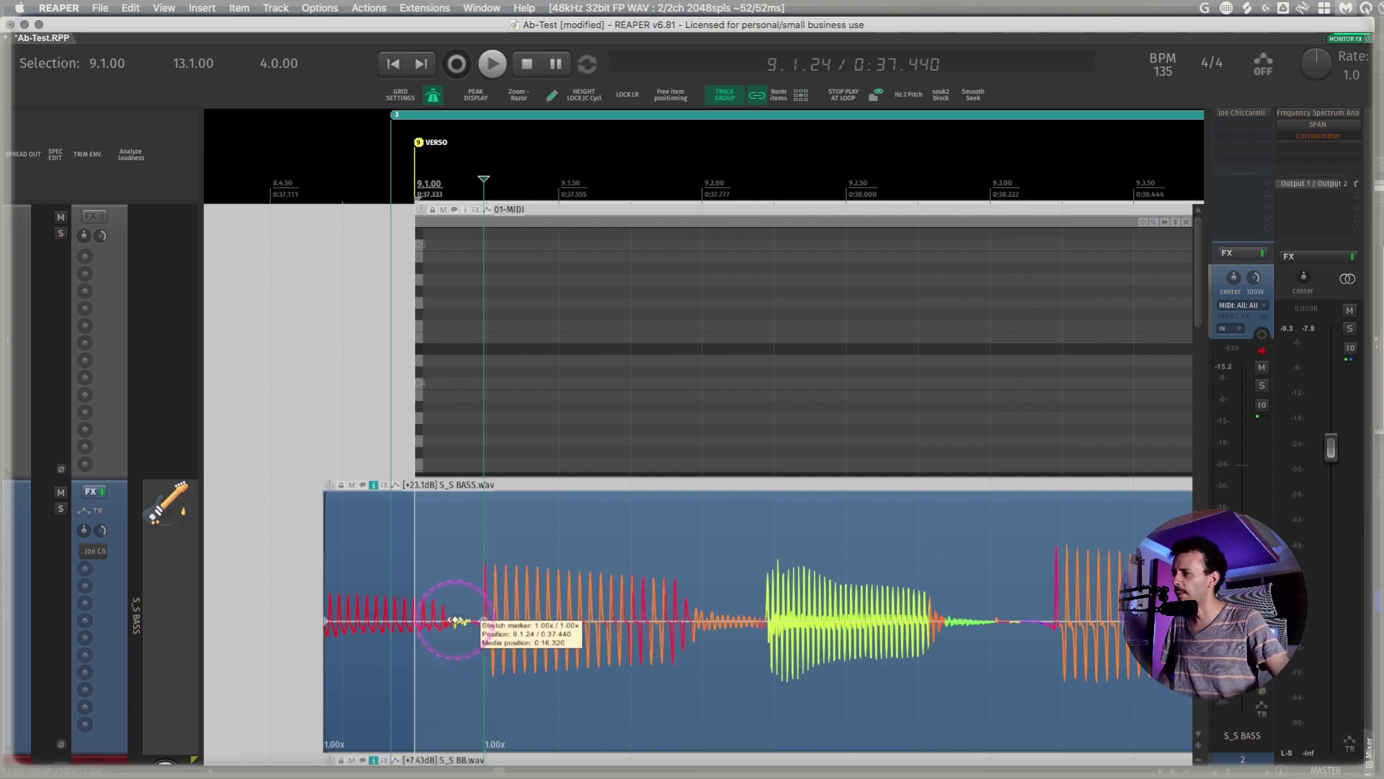
Add a stretch marker to the bass item on the note at 12.4.96, at the end of the MIDI item
{"action": "scroll", "coordinate": [586, 591], "scroll_direction": "down", "scroll_amount": 5}
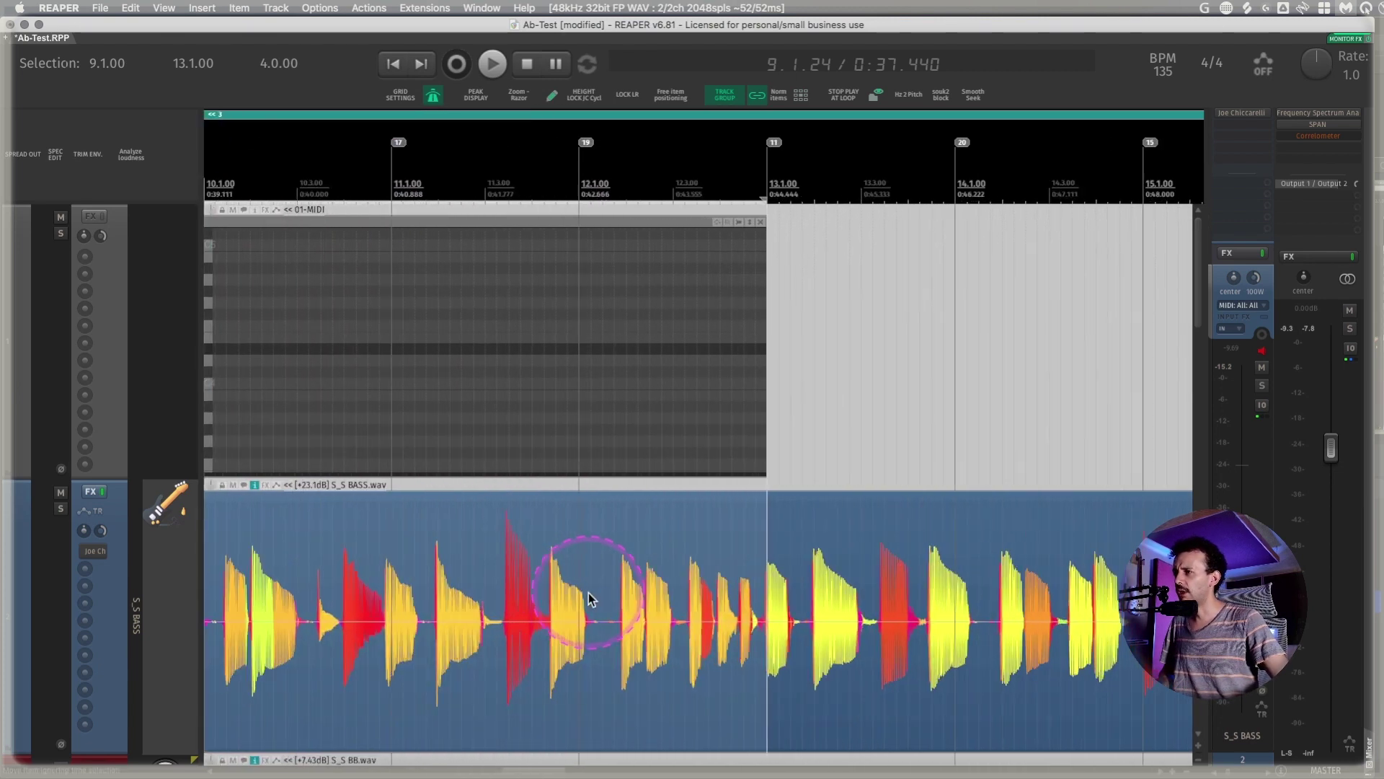
{"action": "scroll", "coordinate": [721, 593], "scroll_direction": "up", "scroll_amount": 4}
{"action": "left_click", "coordinate": [877, 607]}
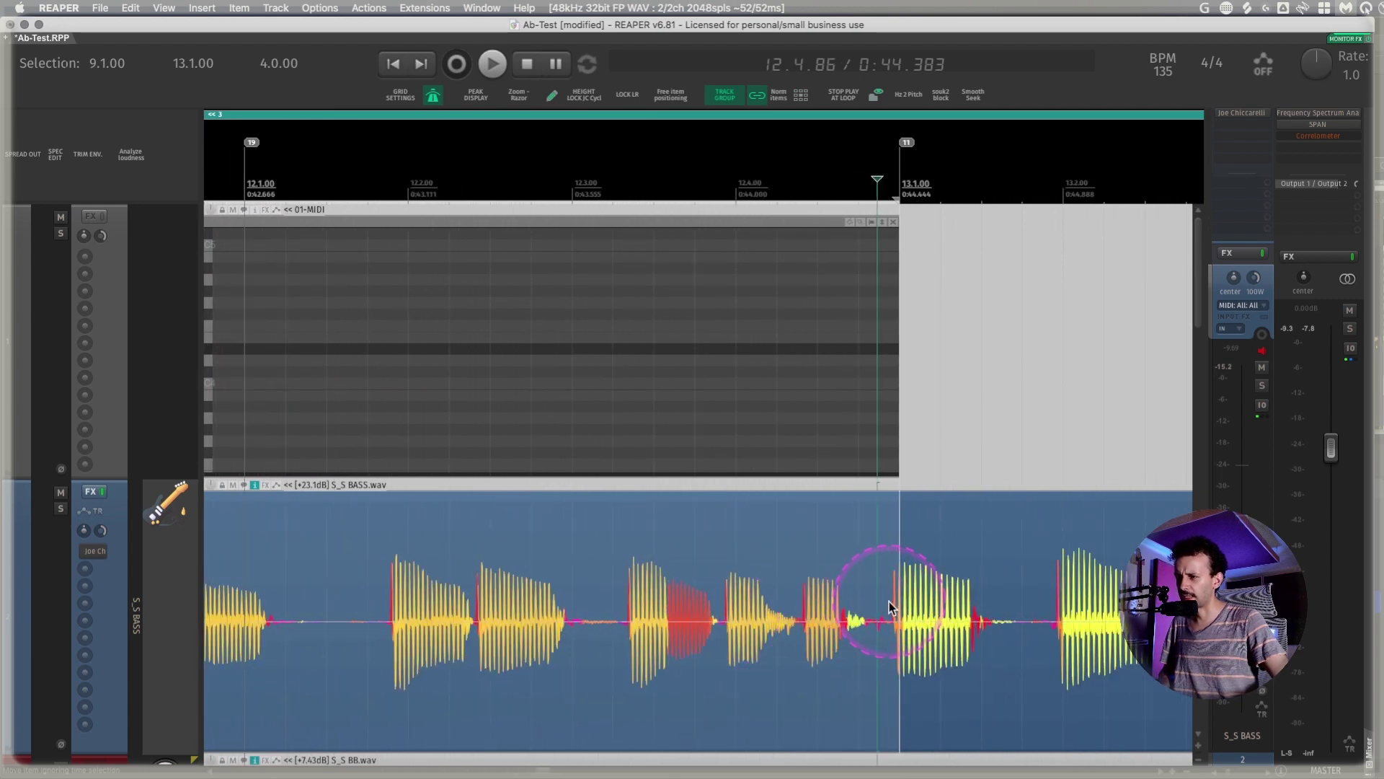
{"action": "scroll", "coordinate": [889, 607], "scroll_direction": "down", "scroll_amount": 5}
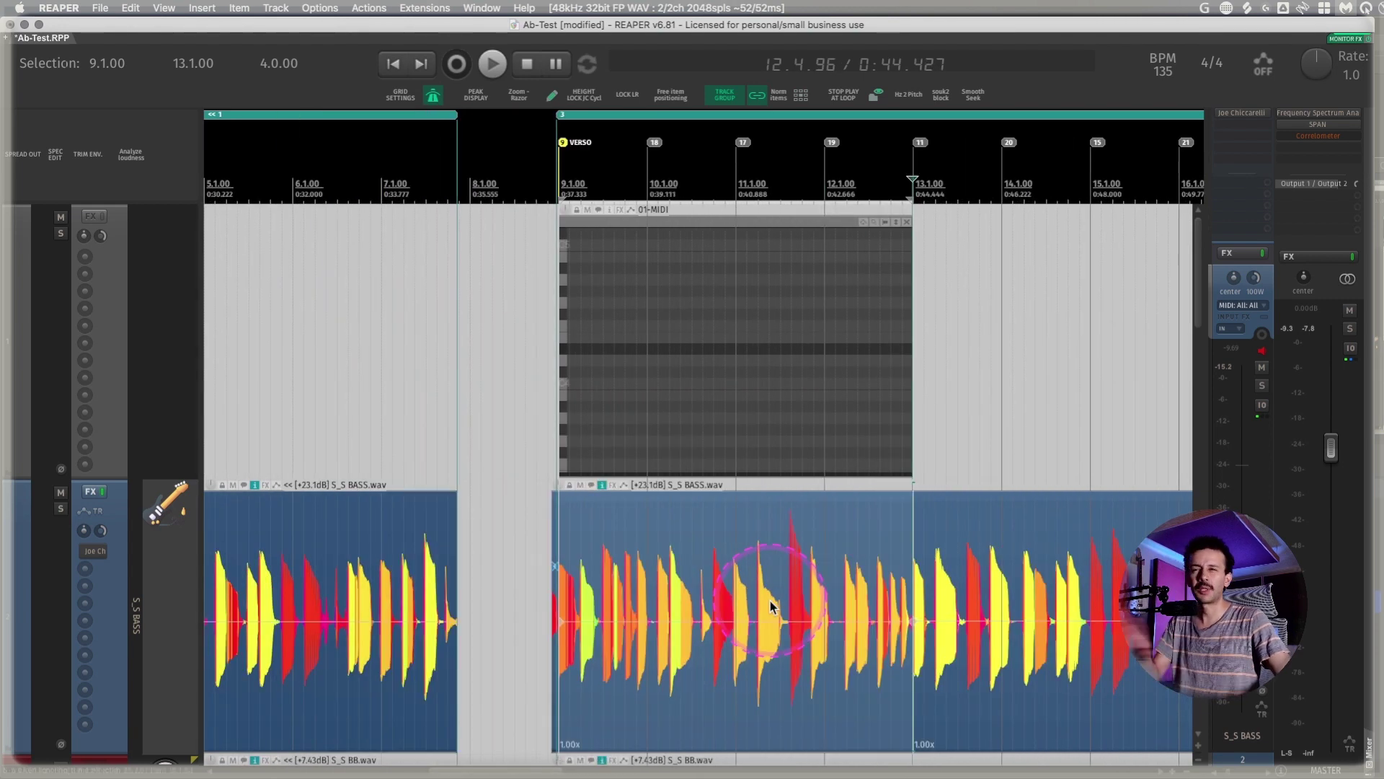
{"action": "scroll", "coordinate": [649, 594], "scroll_direction": "up", "scroll_amount": 5}
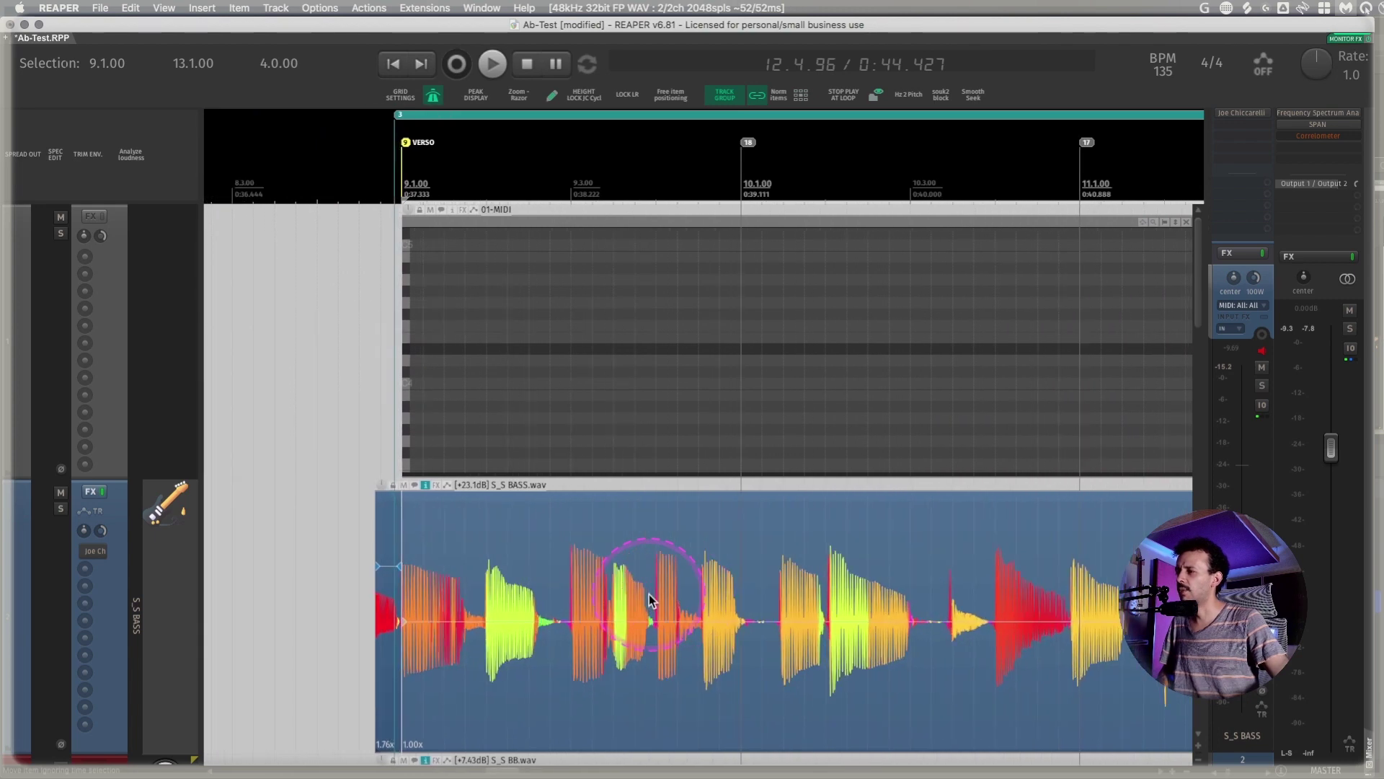
Insert a 1/16-long D#4 note at 9.1.00 in the MIDI item, matching the first bass note
{"action": "scroll", "coordinate": [649, 594], "scroll_direction": "up", "scroll_amount": 4}
{"action": "scroll", "coordinate": [505, 547], "scroll_direction": "left", "scroll_amount": 3}
{"action": "scroll", "coordinate": [505, 547], "scroll_direction": "up", "scroll_amount": 1}
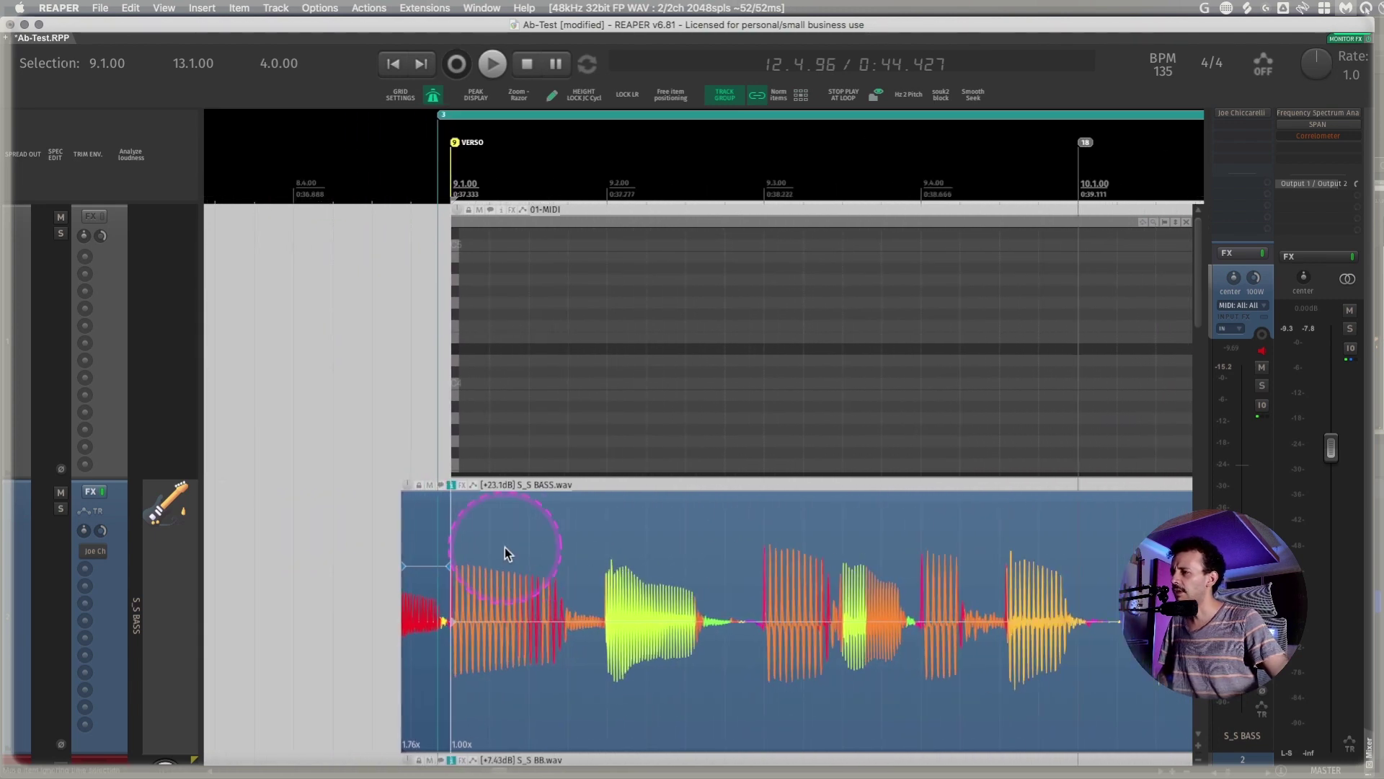
{"action": "left_click", "coordinate": [461, 350]}
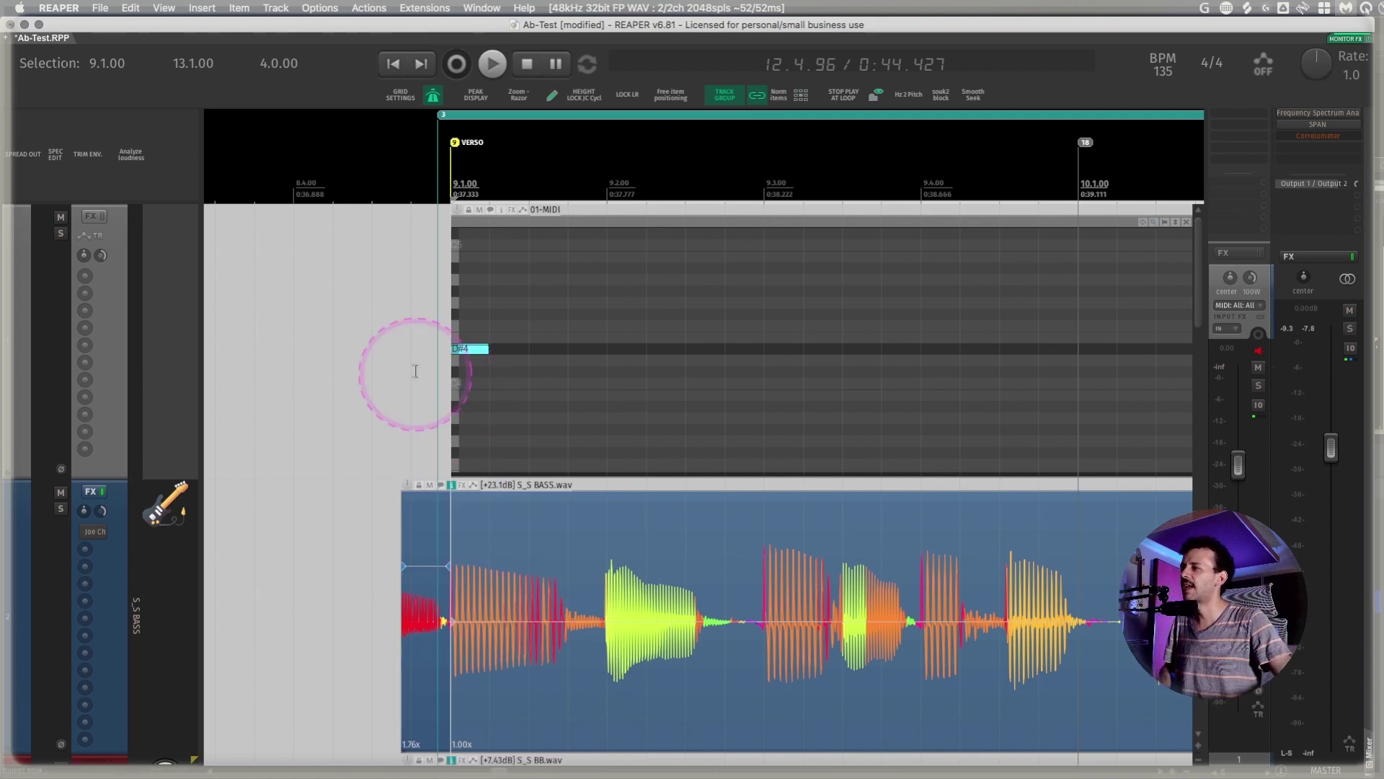
{"action": "right_click", "coordinate": [340, 309]}
{"action": "left_click", "coordinate": [371, 144]}
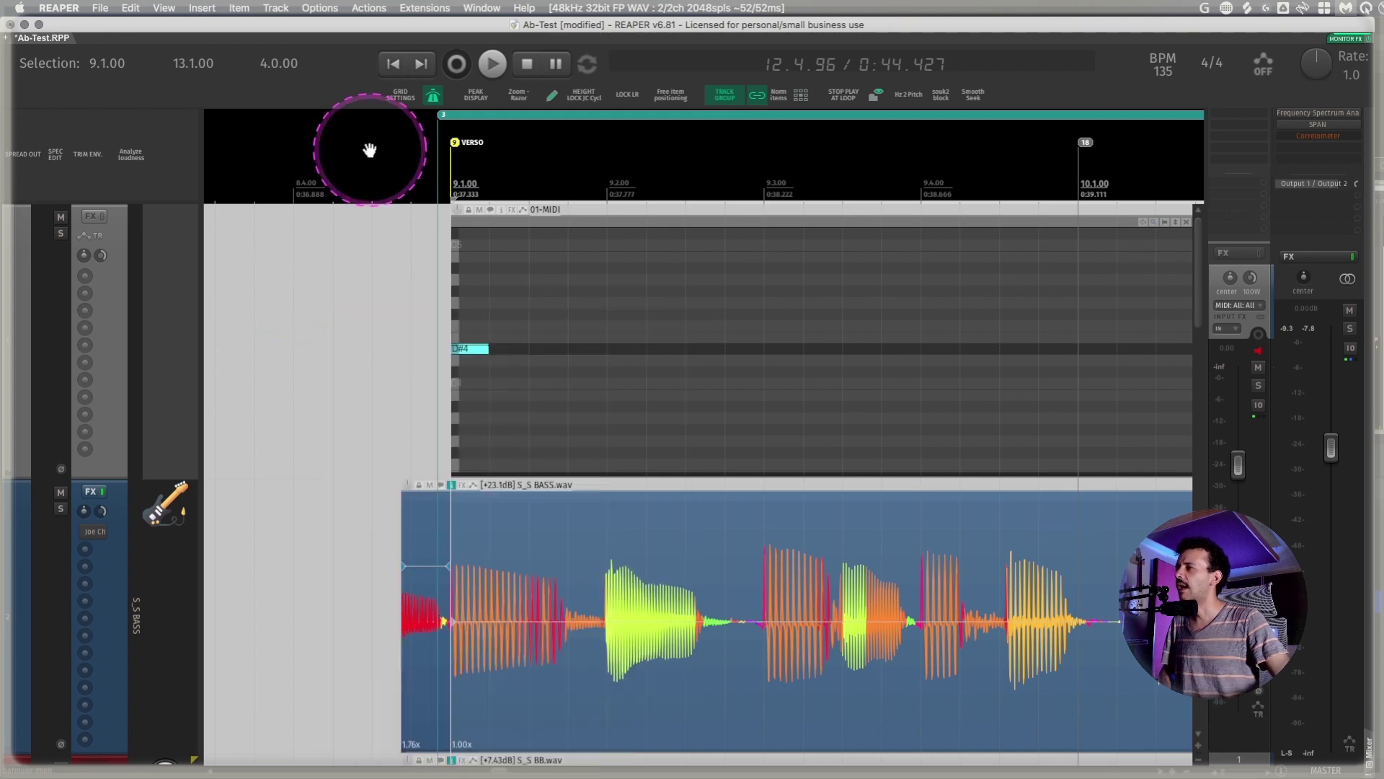
{"action": "left_click", "coordinate": [400, 95]}
{"action": "left_click", "coordinate": [350, 242]}
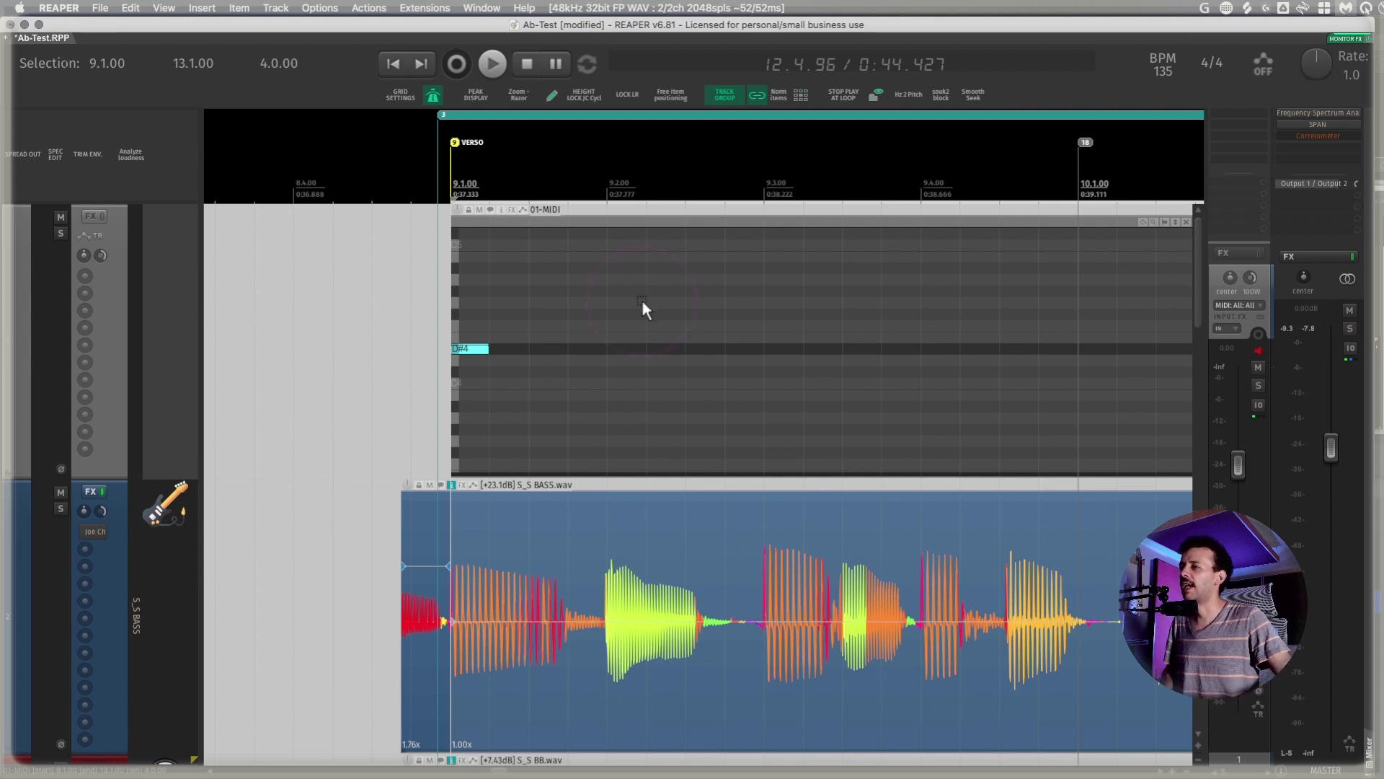
Add D#4 notes at 9.2.00, 9.3.00, 9.3.50, 9.4.00 and 9.4.50, following the bass rhythm
{"action": "left_click", "coordinate": [627, 349]}
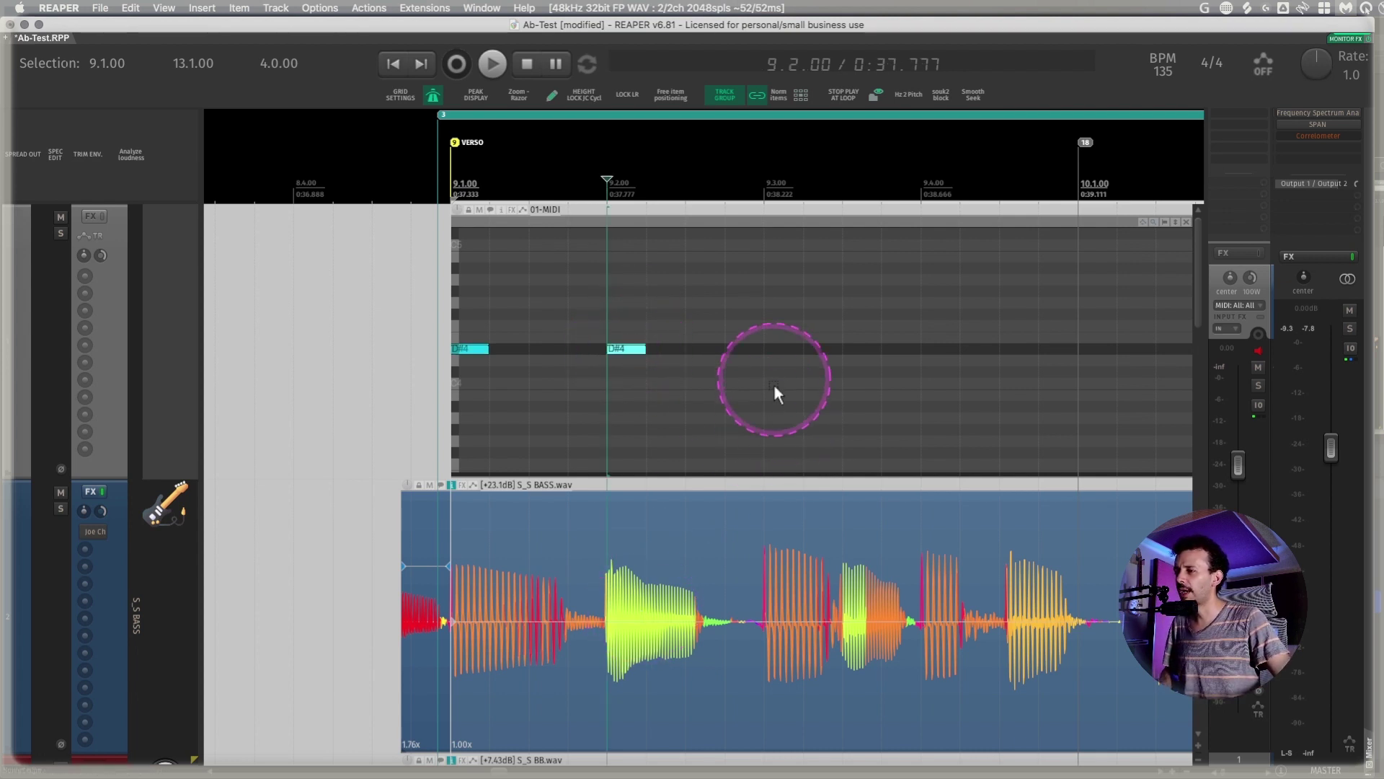
{"action": "left_click", "coordinate": [778, 349]}
{"action": "scroll", "coordinate": [733, 364], "scroll_direction": "right", "scroll_amount": 3}
{"action": "left_click", "coordinate": [733, 349]}
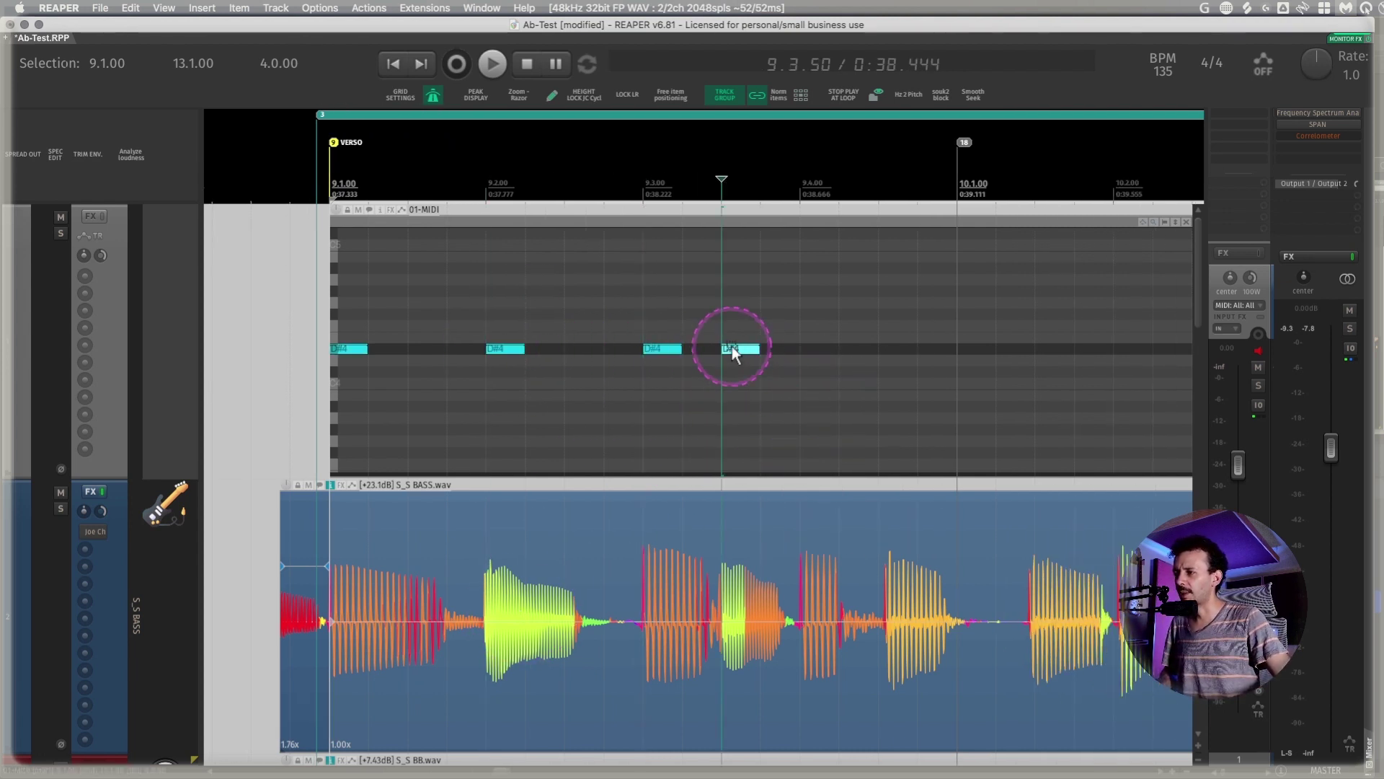
{"action": "left_click", "coordinate": [810, 349]}
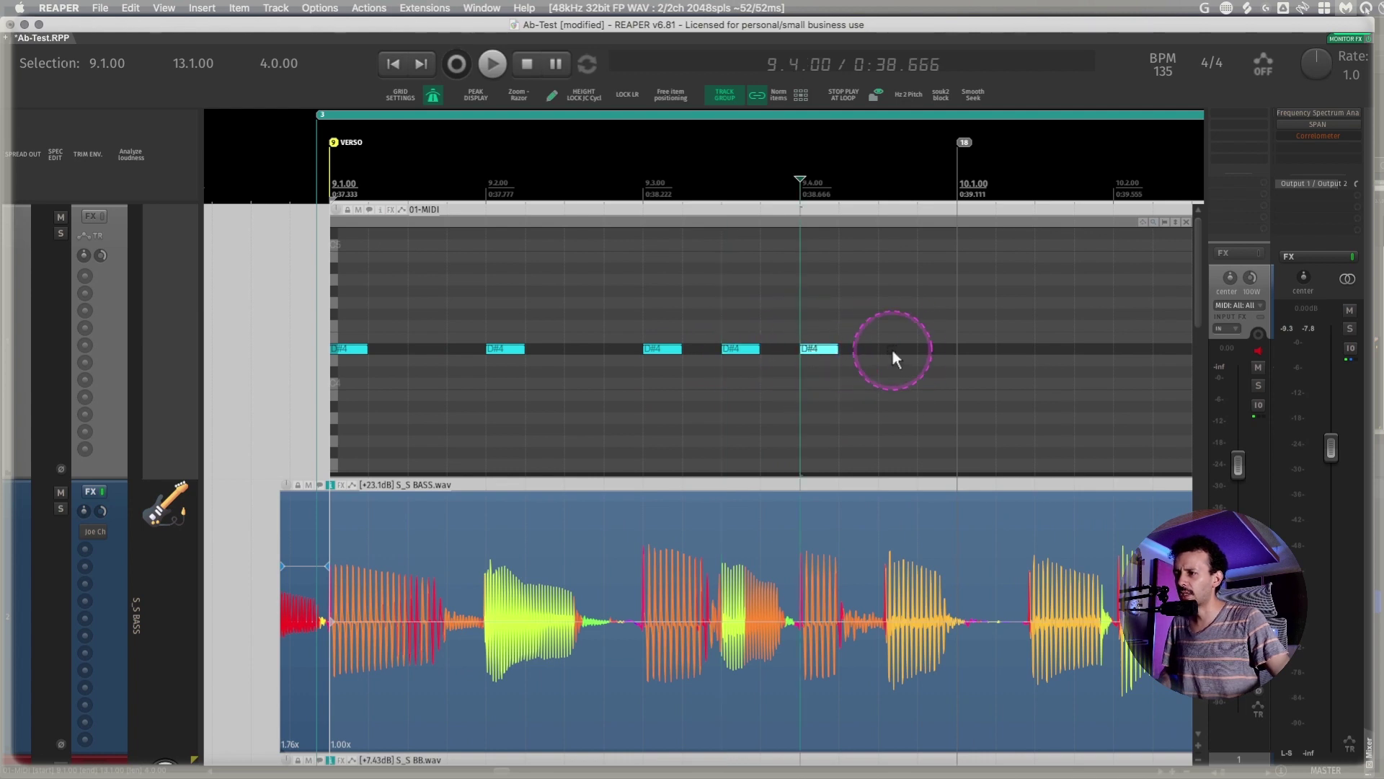
{"action": "left_click", "coordinate": [892, 349]}
Fill bar 10 of the MIDI item with D#4 notes at 10.1.50, 10.2.00, 10.3.50 and 10.4.00
{"action": "scroll", "coordinate": [944, 375], "scroll_direction": "right", "scroll_amount": 3}
{"action": "left_click", "coordinate": [946, 349]}
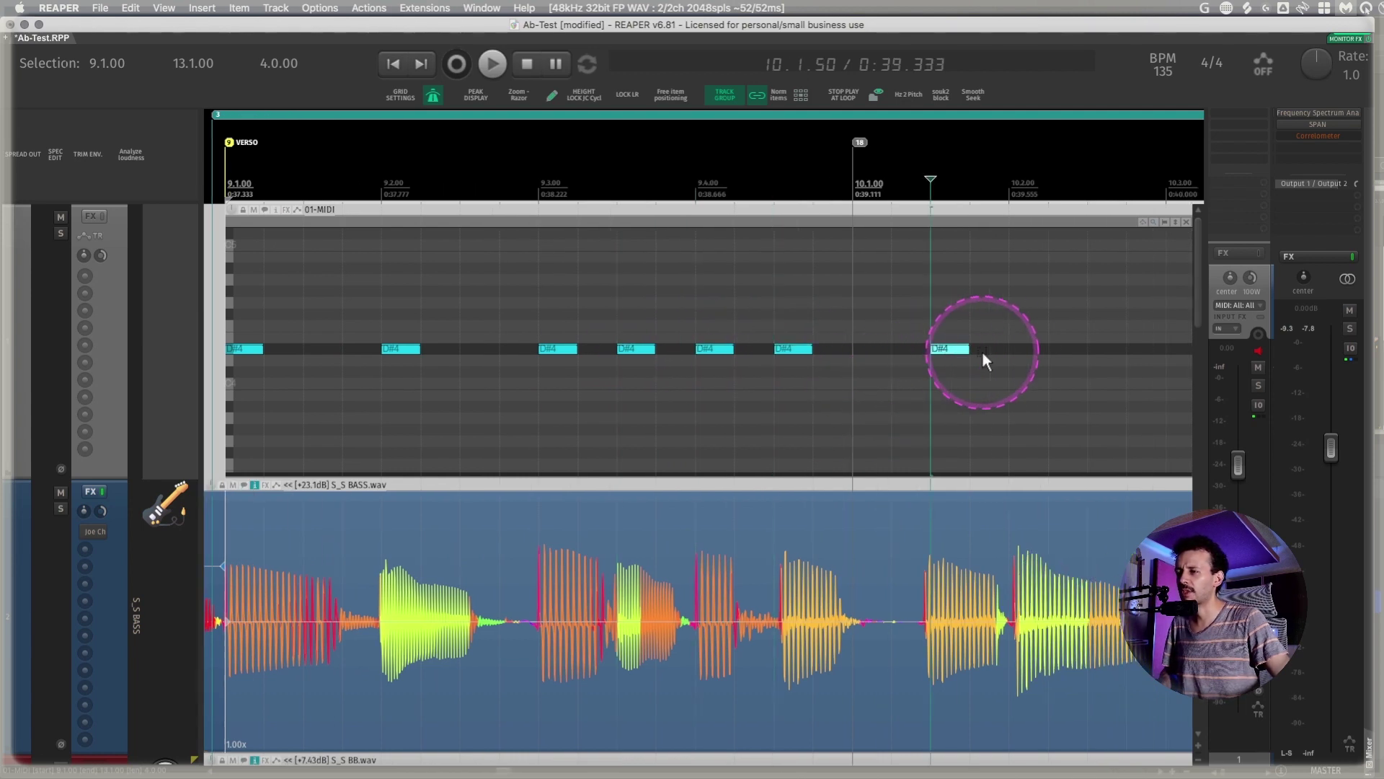
{"action": "left_click", "coordinate": [1011, 350]}
{"action": "scroll", "coordinate": [899, 439], "scroll_direction": "right", "scroll_amount": 10}
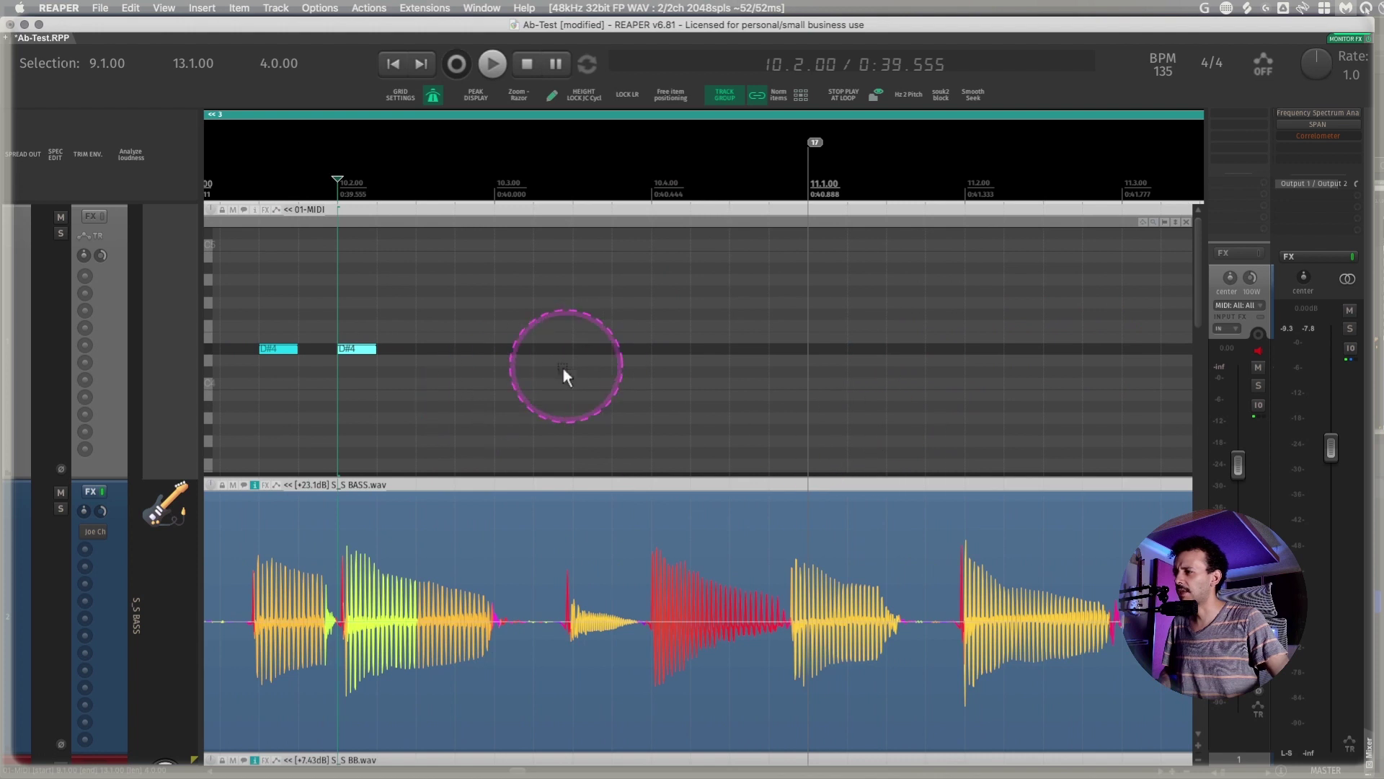
{"action": "left_click", "coordinate": [590, 349]}
{"action": "left_click", "coordinate": [667, 349]}
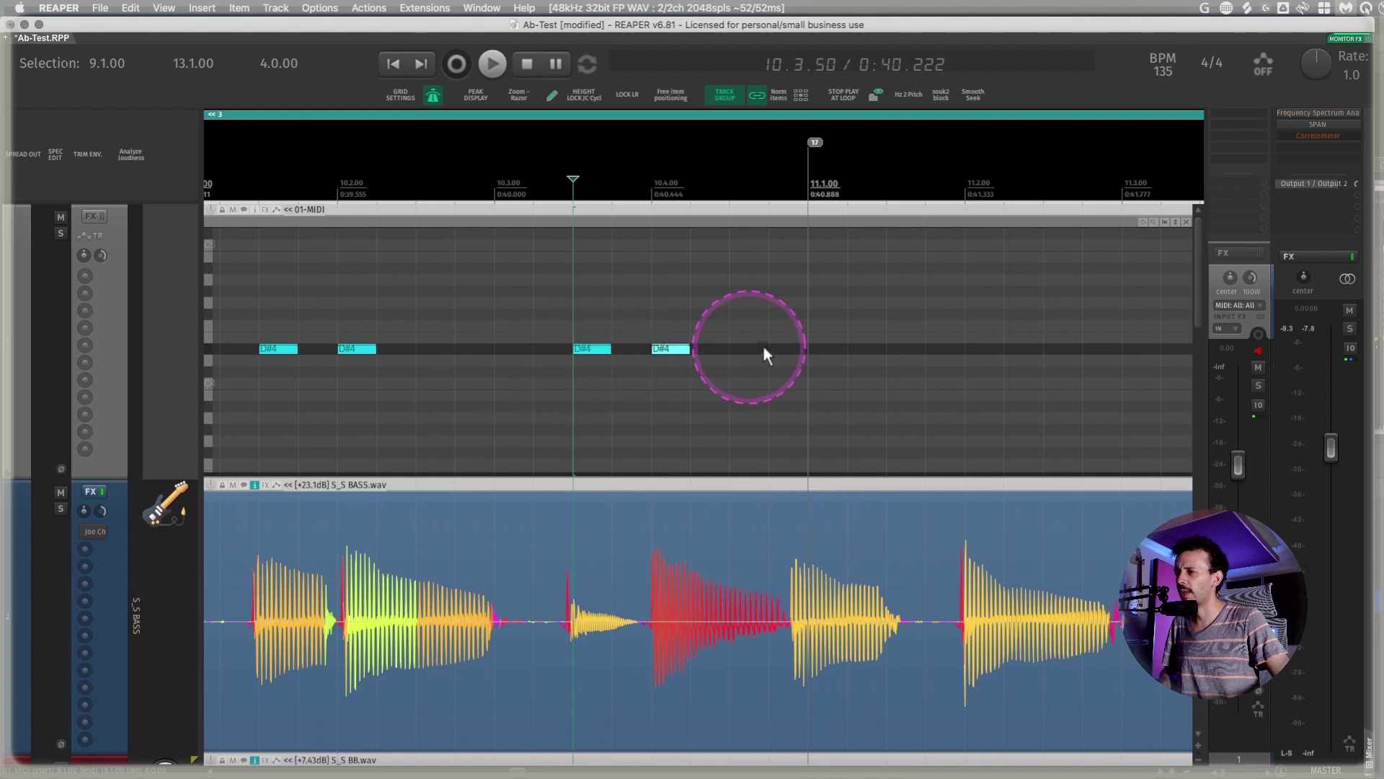
Place D#4 notes at 11.1.00 and 11.2.00 for the first bass notes of bar 11
{"action": "left_click", "coordinate": [828, 349]}
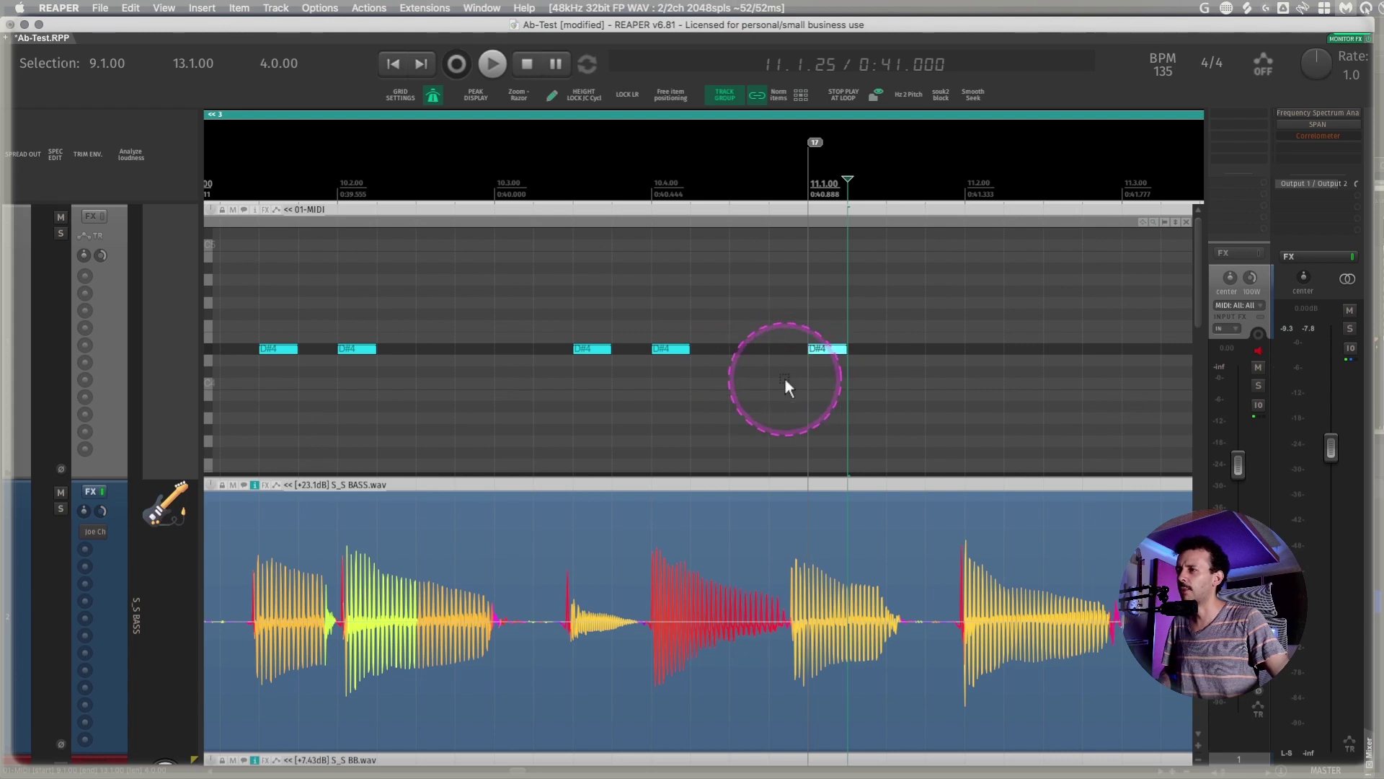
{"action": "scroll", "coordinate": [785, 379], "scroll_direction": "right", "scroll_amount": 3}
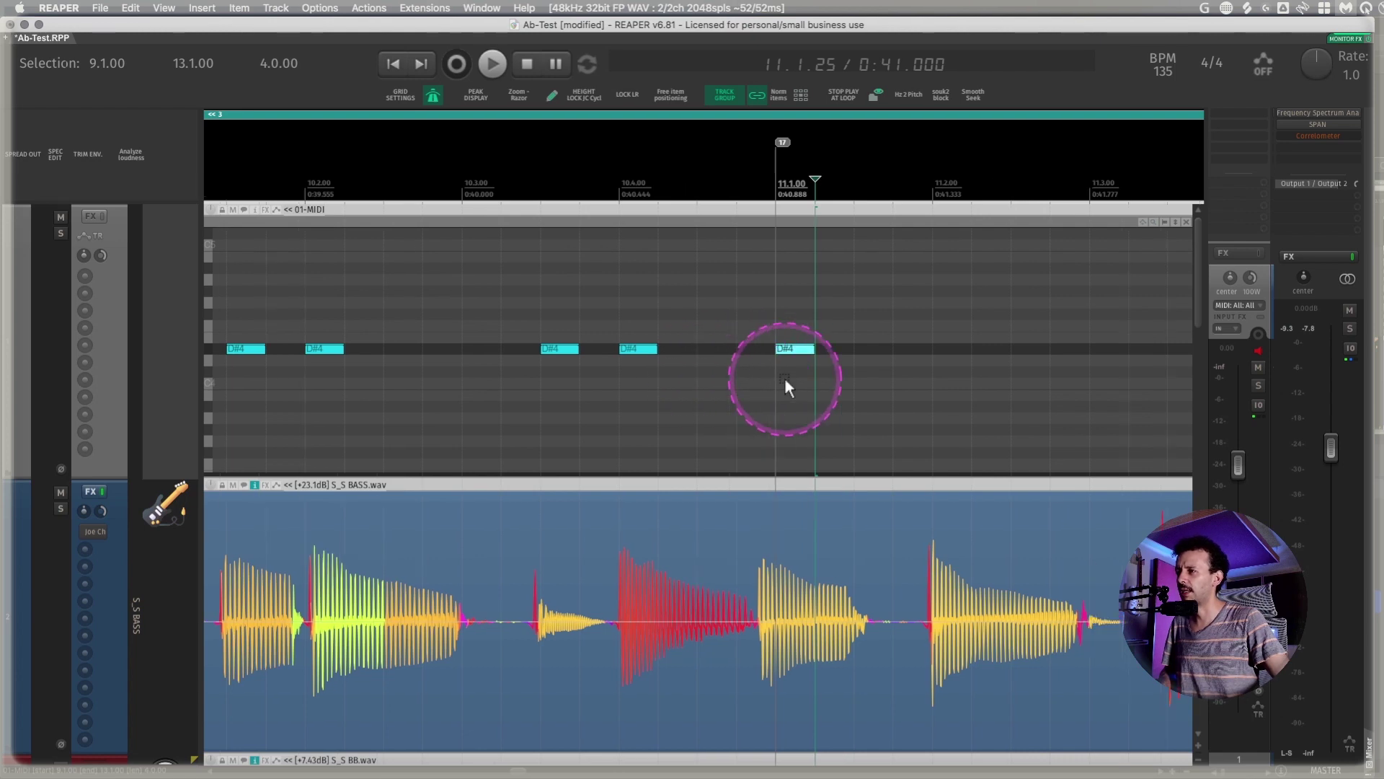
{"action": "left_click", "coordinate": [828, 348]}
{"action": "scroll", "coordinate": [806, 353], "scroll_direction": "left", "scroll_amount": 4}
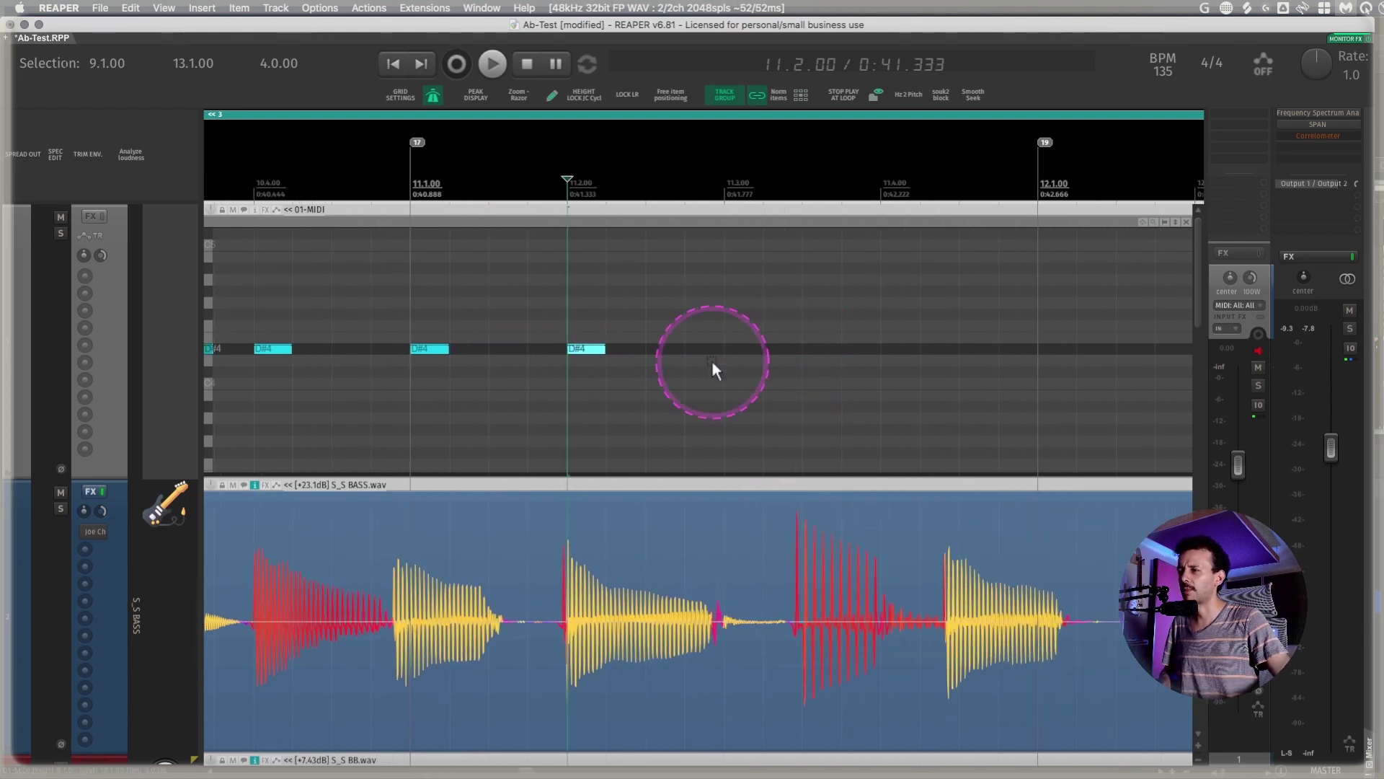
Listen to the bass around bar 11 and add D#4 notes at 11.3.50 and 11.4.25
{"action": "left_click", "coordinate": [356, 173]}
{"action": "scroll", "coordinate": [586, 331], "scroll_direction": "right", "scroll_amount": 5}
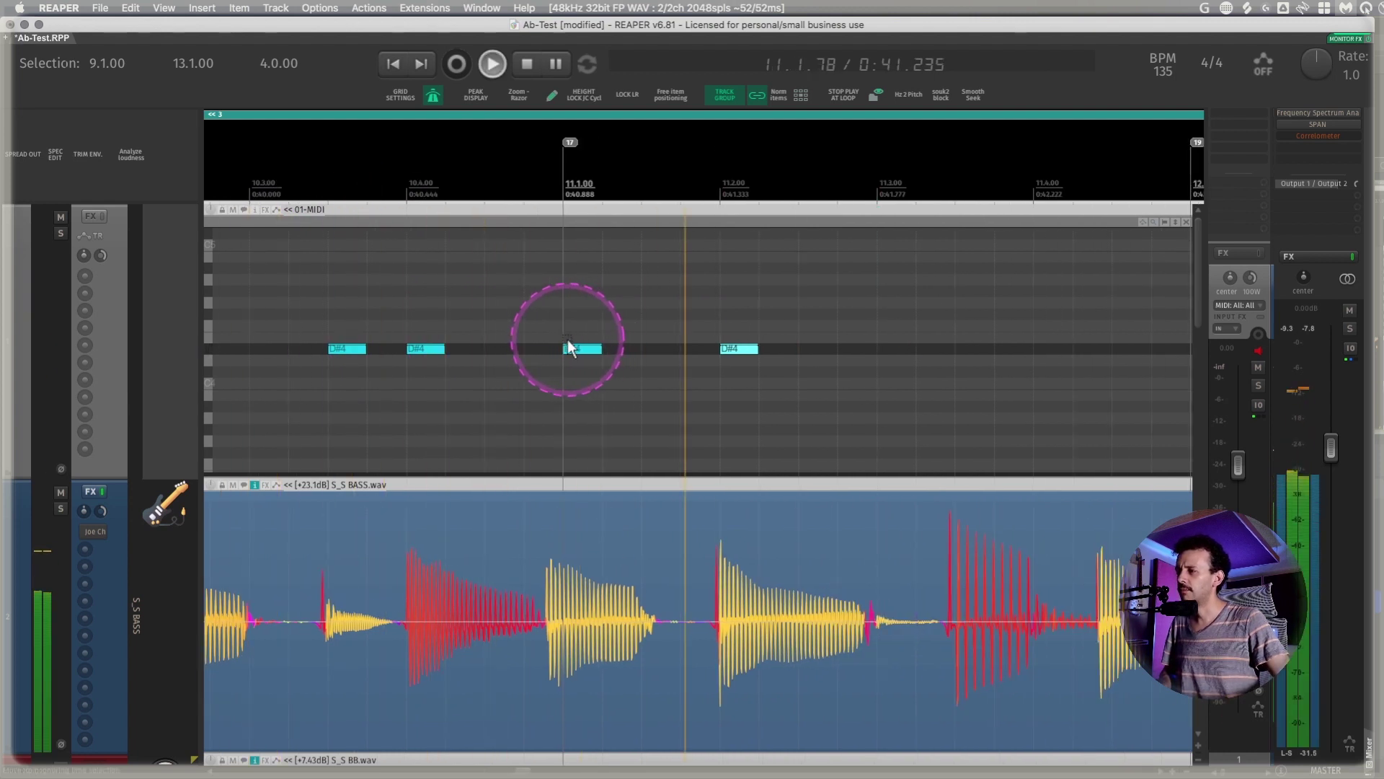
{"action": "scroll", "coordinate": [643, 390], "scroll_direction": "right", "scroll_amount": 1}
{"action": "scroll", "coordinate": [643, 391], "scroll_direction": "right", "scroll_amount": 3}
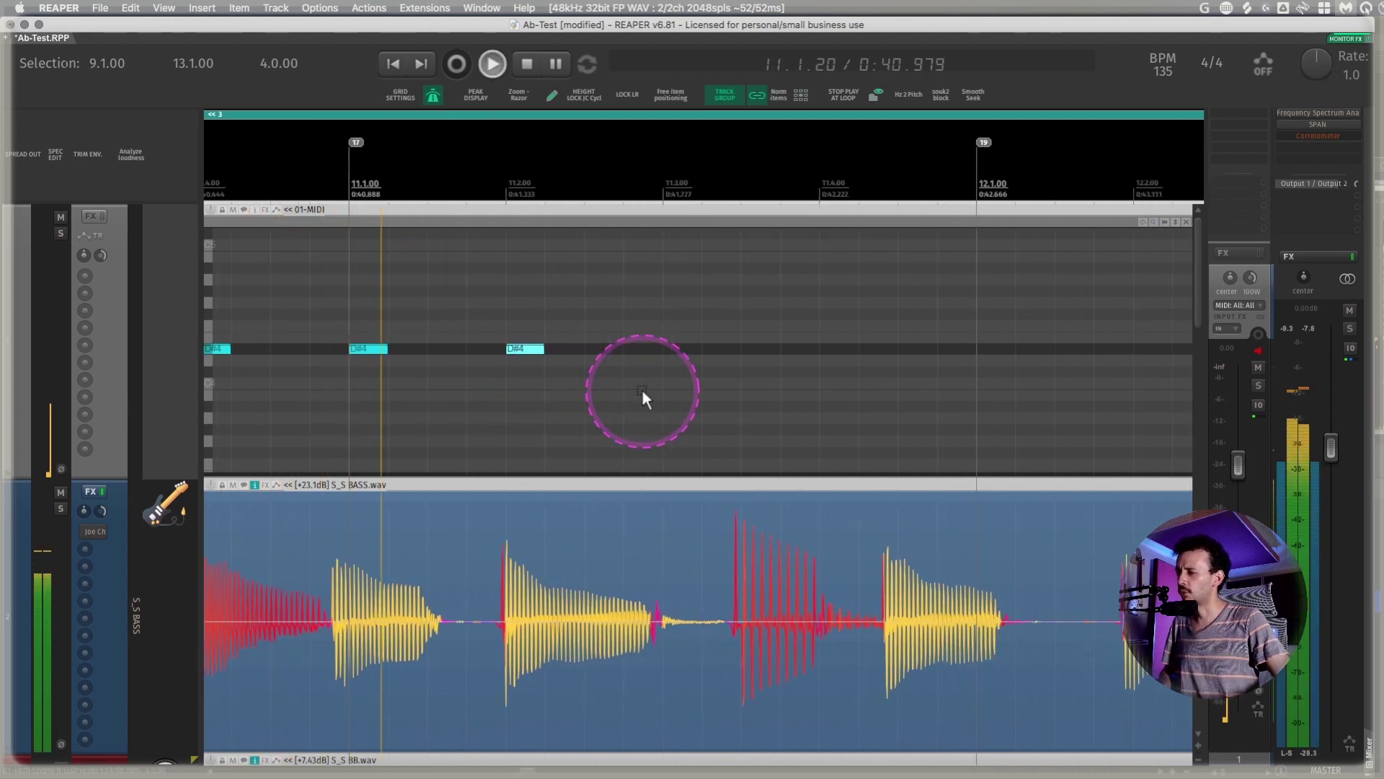
{"action": "scroll", "coordinate": [643, 391], "scroll_direction": "right", "scroll_amount": 3}
{"action": "left_click", "coordinate": [577, 349]}
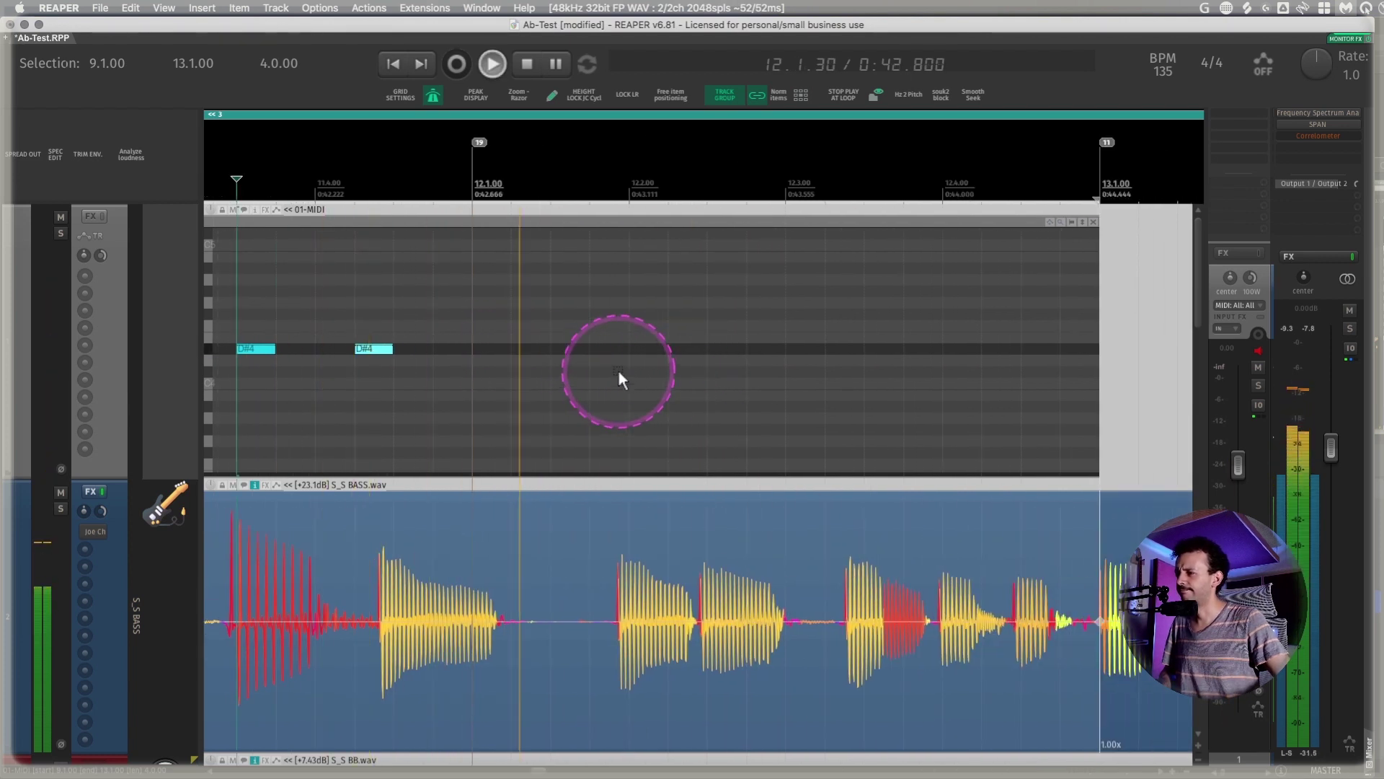
Complete bar 12 with D#4 notes at 12.2.00, 12.2.50, 12.3.25, 12.4.00 and 12.4.50
{"action": "left_click", "coordinate": [643, 349]}
{"action": "left_click", "coordinate": [719, 349]}
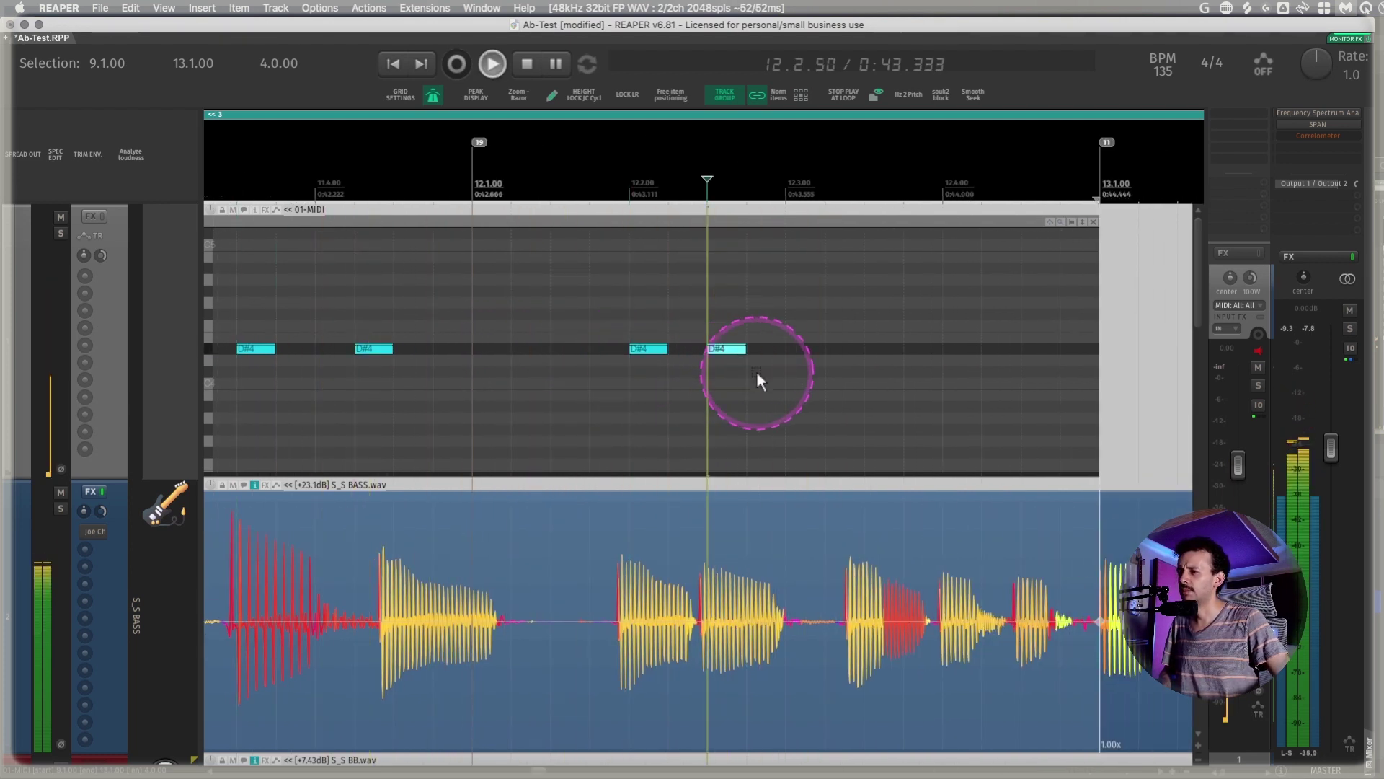
{"action": "left_click", "coordinate": [958, 349]}
{"action": "left_click", "coordinate": [1043, 349]}
{"action": "left_click", "coordinate": [836, 349]}
{"action": "scroll", "coordinate": [832, 352], "scroll_direction": "down", "scroll_amount": 3}
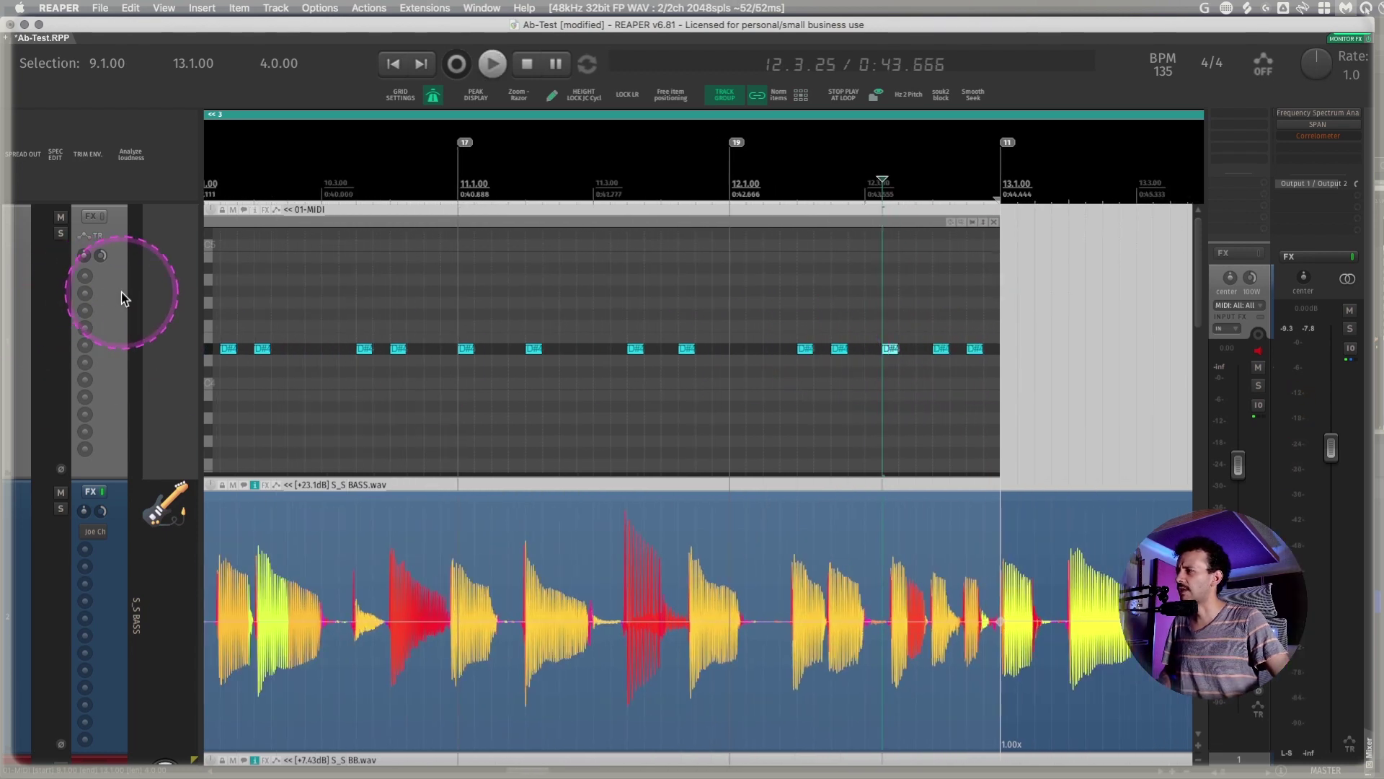
Return the edit cursor to 9.1.00 and enable repeat for the selection from 9.1.00 to 13.1.00
{"action": "scroll", "coordinate": [427, 308], "scroll_direction": "down", "scroll_amount": 2}
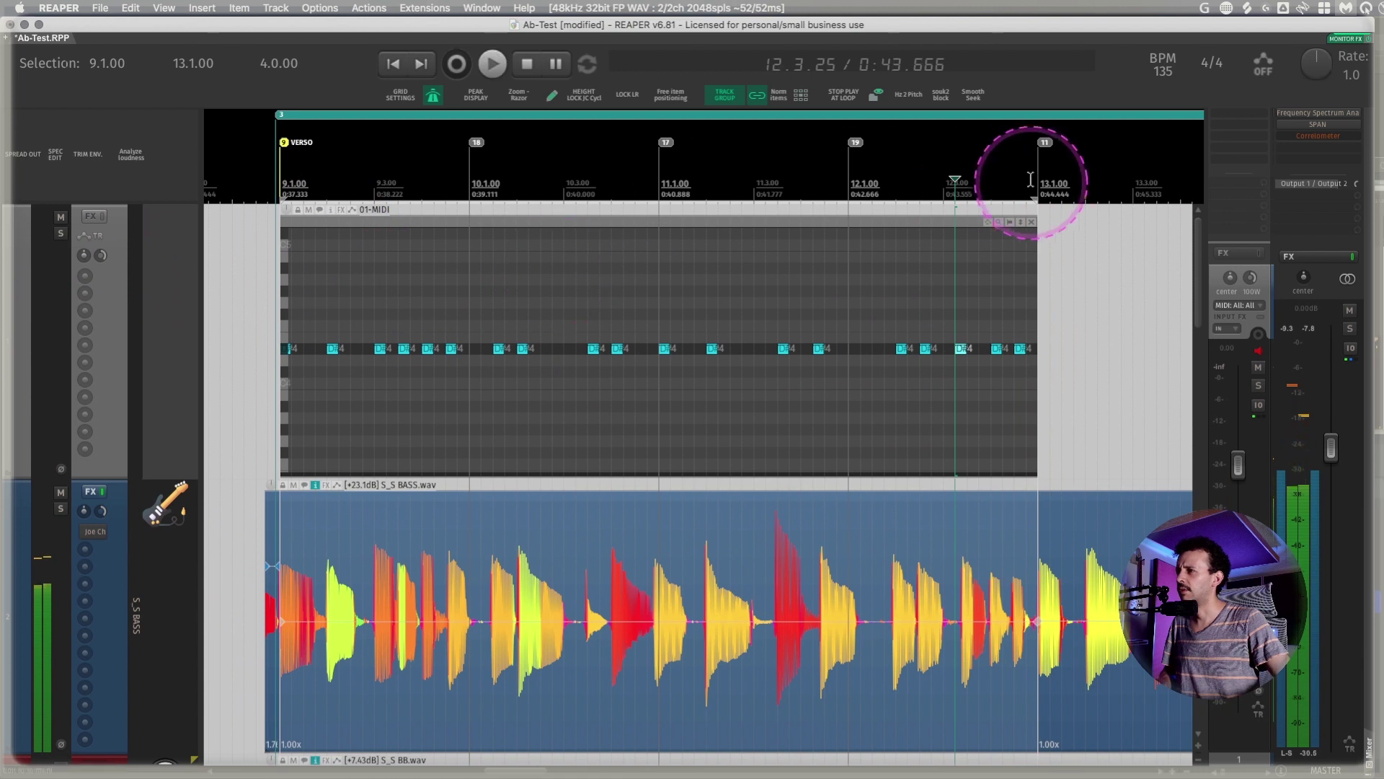
{"action": "mouse_move", "coordinate": [1030, 180]}
{"action": "left_mouse_down"}
{"action": "mouse_move", "coordinate": [626, 180]}
{"action": "mouse_move", "coordinate": [1038, 182]}
{"action": "left_mouse_up"}
{"action": "left_click", "coordinate": [588, 64]}
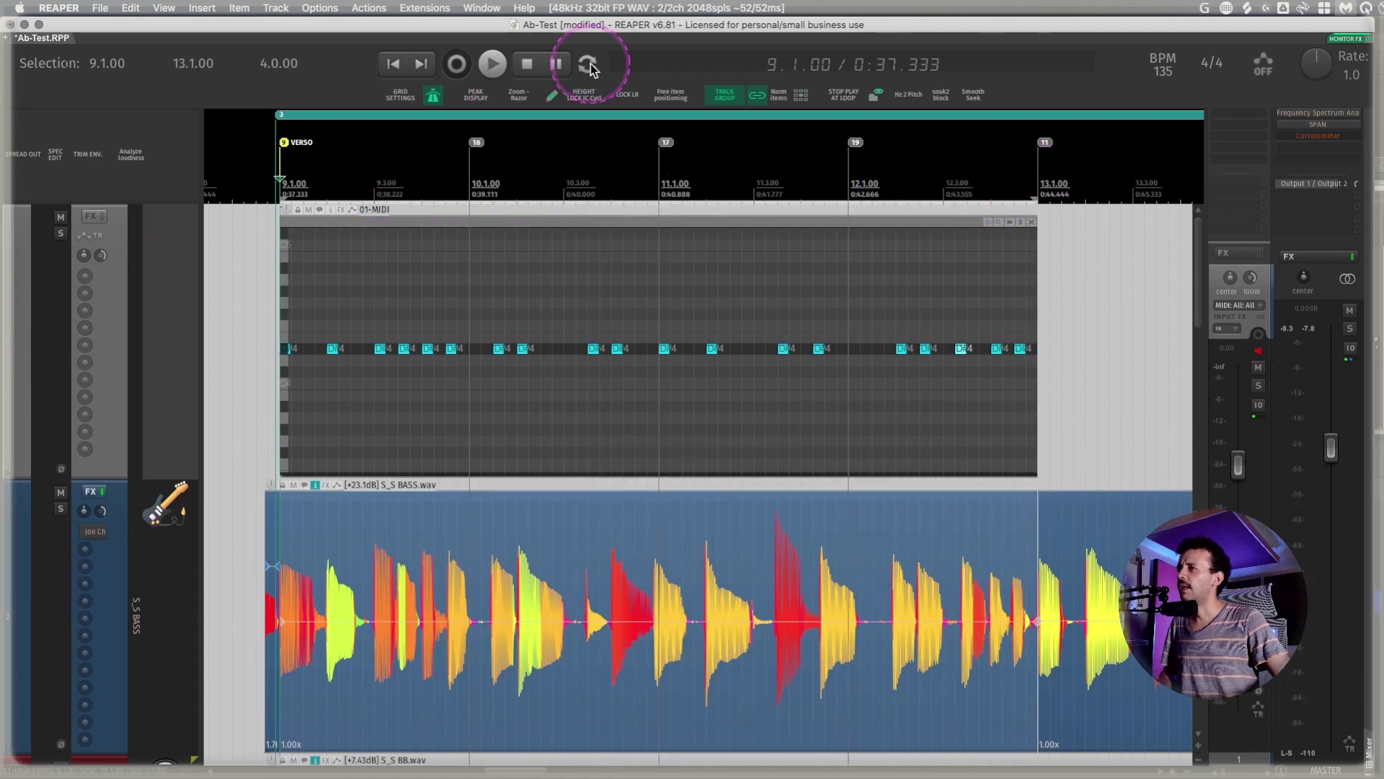
Add ReaSamplOmatic5000 to the MIDI track, load the LQ_Claves.wav sample into it, and close its window
{"action": "double_click", "coordinate": [1224, 122]}
{"action": "type", "text": "reasamp"}
{"action": "key", "text": "Return"}
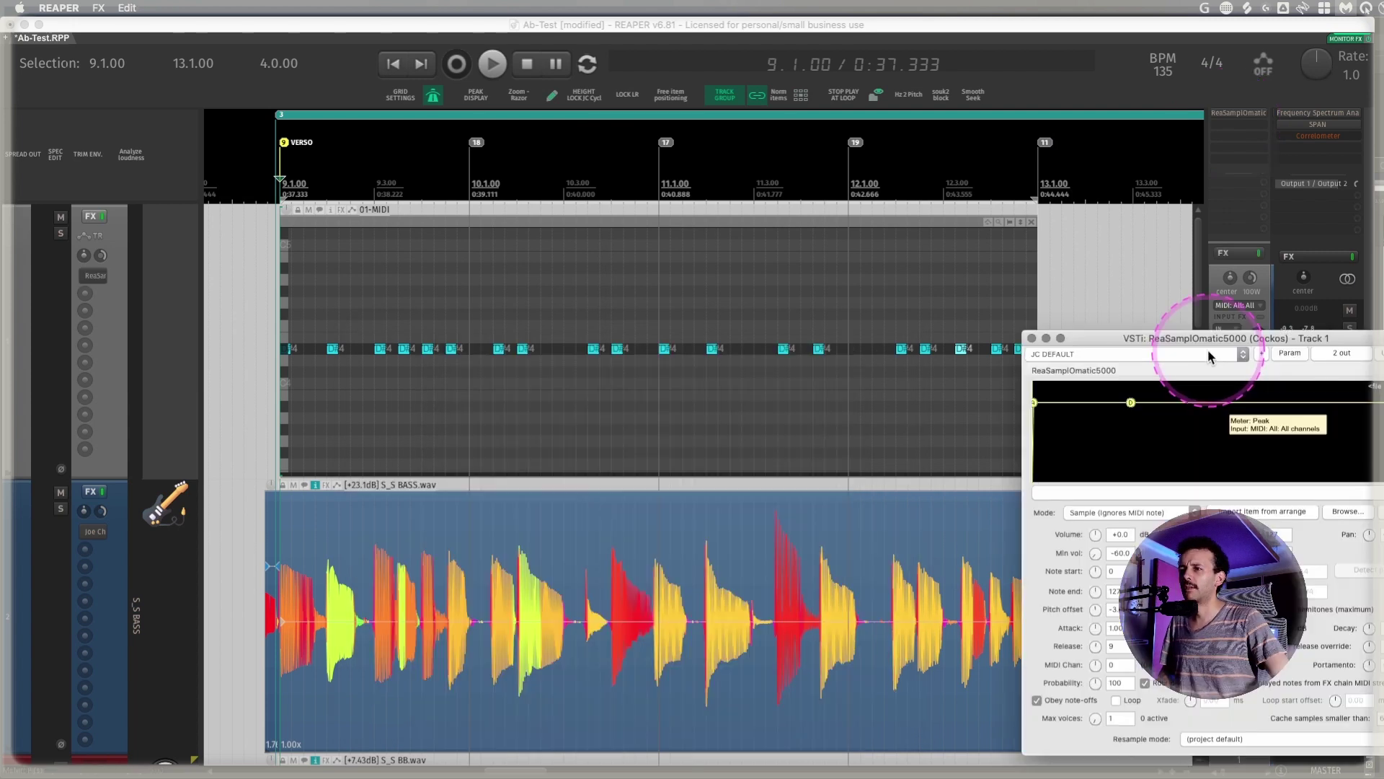
{"action": "left_click_drag", "start_coordinate": [1209, 338], "coordinate": [672, 267]}
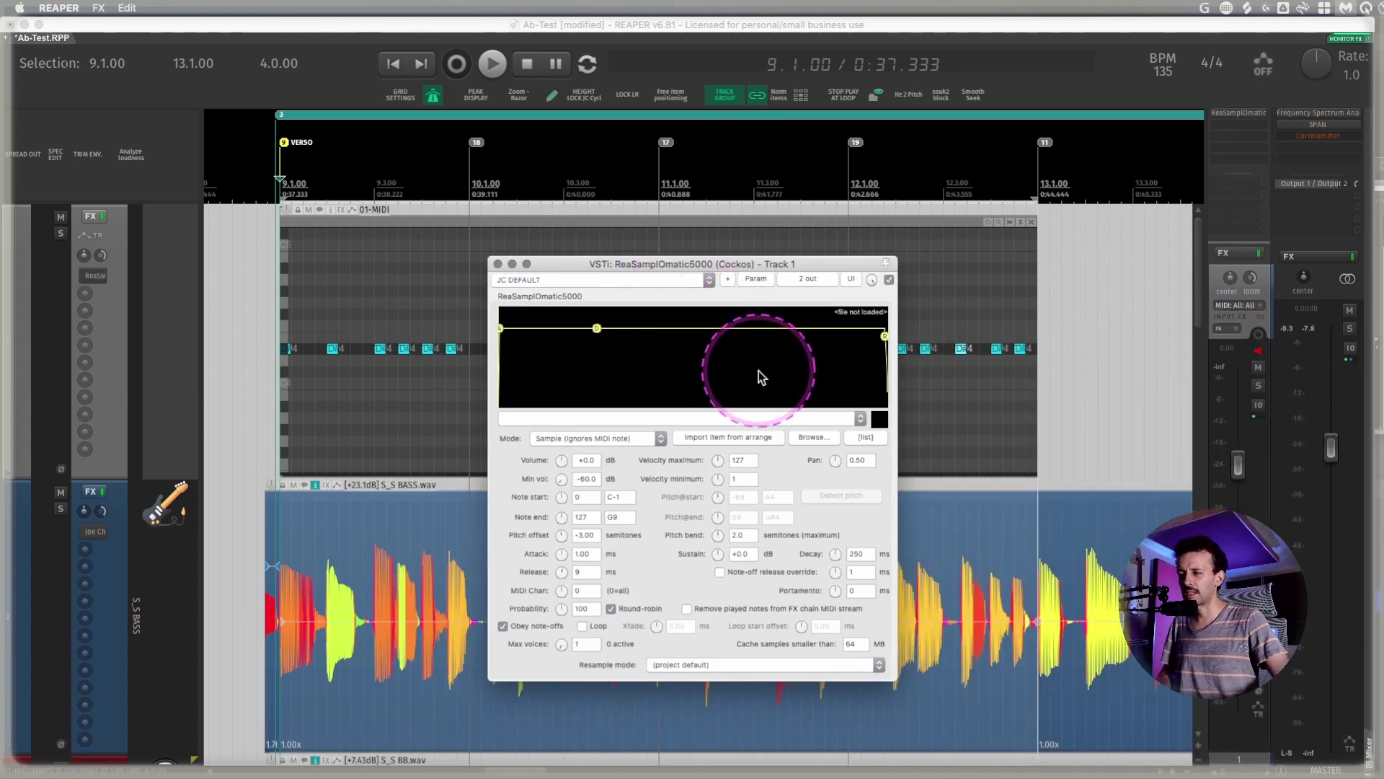
{"action": "left_click_drag", "start_coordinate": [761, 375], "coordinate": [598, 346]}
{"action": "left_click_drag", "start_coordinate": [593, 276], "coordinate": [475, 240]}
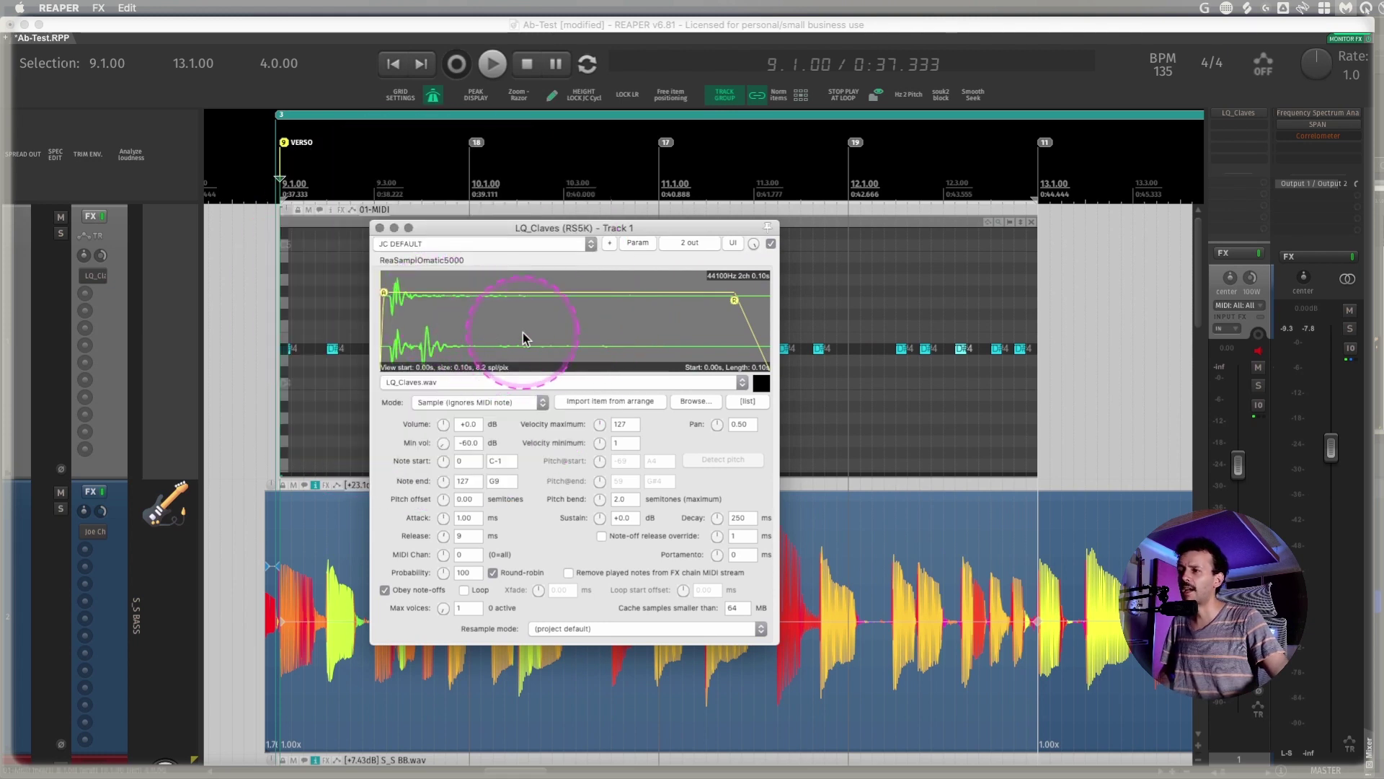
{"action": "left_click", "coordinate": [380, 228]}
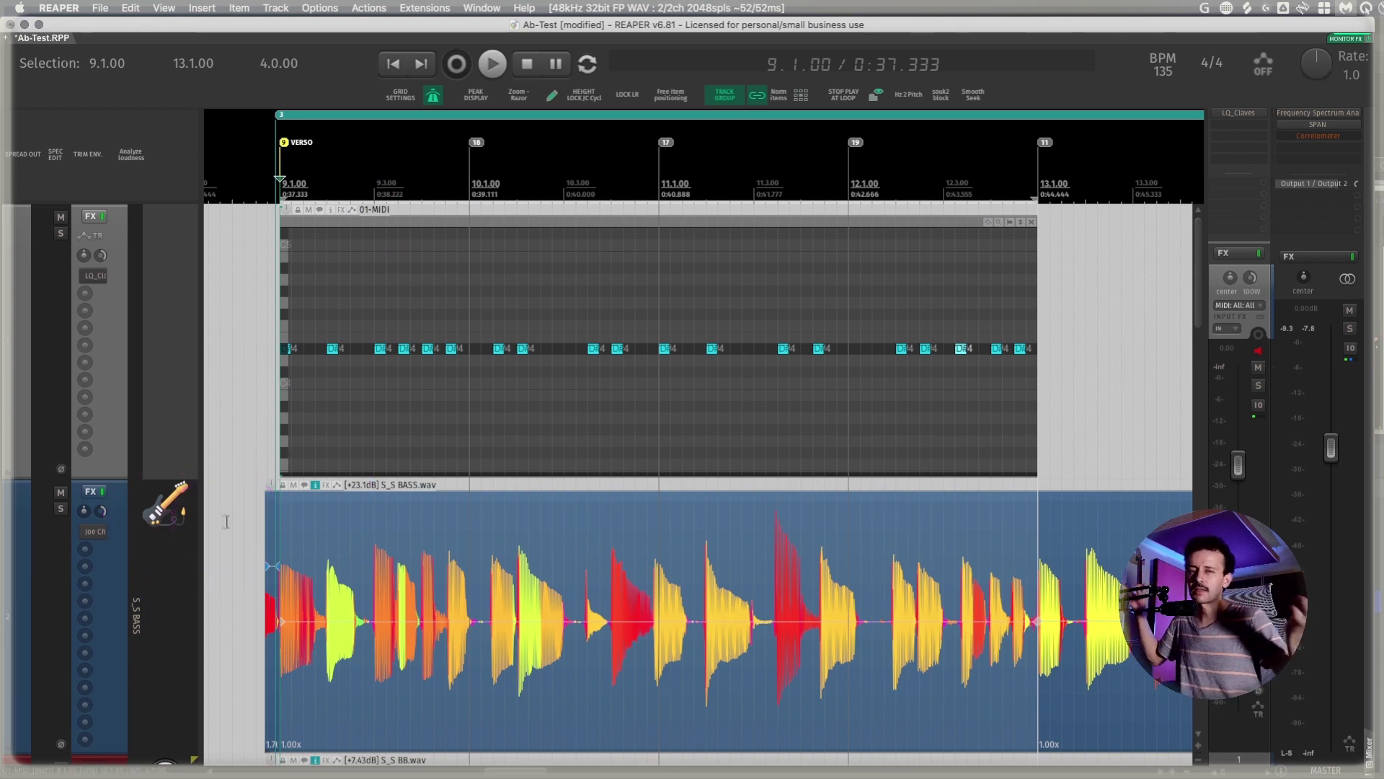
Turn off the metronome and slightly lower the claves track's volume while auditioning the pattern against the bass
{"action": "scroll", "coordinate": [241, 574], "scroll_direction": "left", "scroll_amount": 5}
{"action": "scroll", "coordinate": [244, 572], "scroll_direction": "right", "scroll_amount": 5}
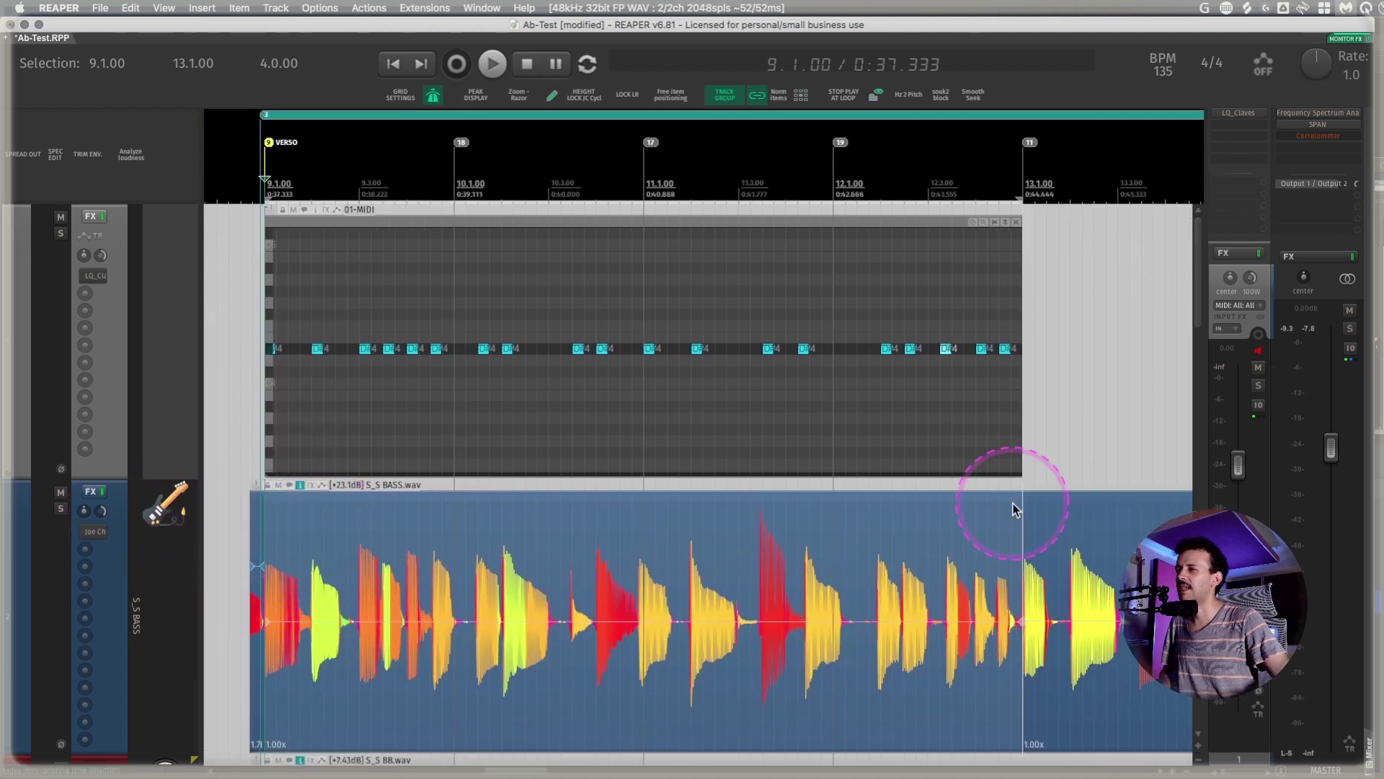
{"action": "left_click_drag", "start_coordinate": [1237, 477], "coordinate": [1238, 484]}
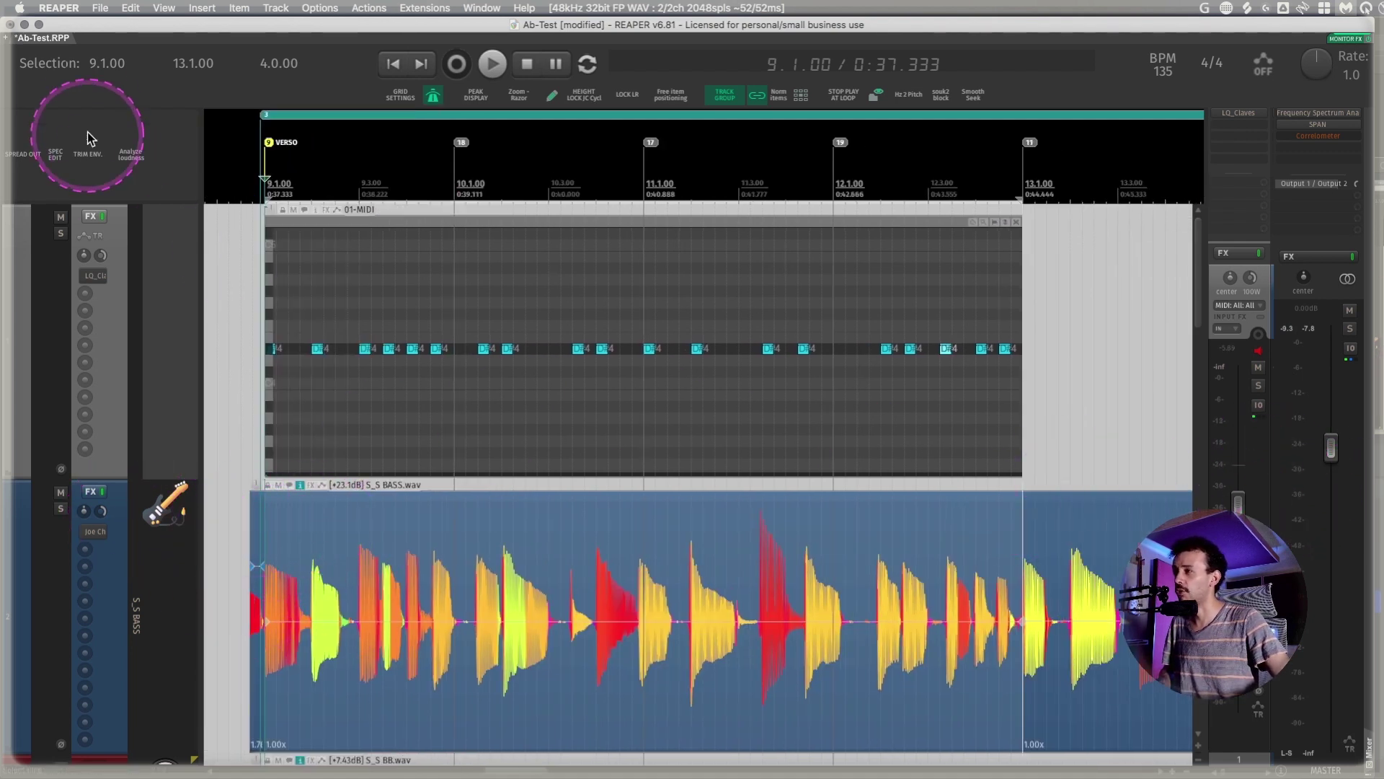
{"action": "key", "text": "space"}
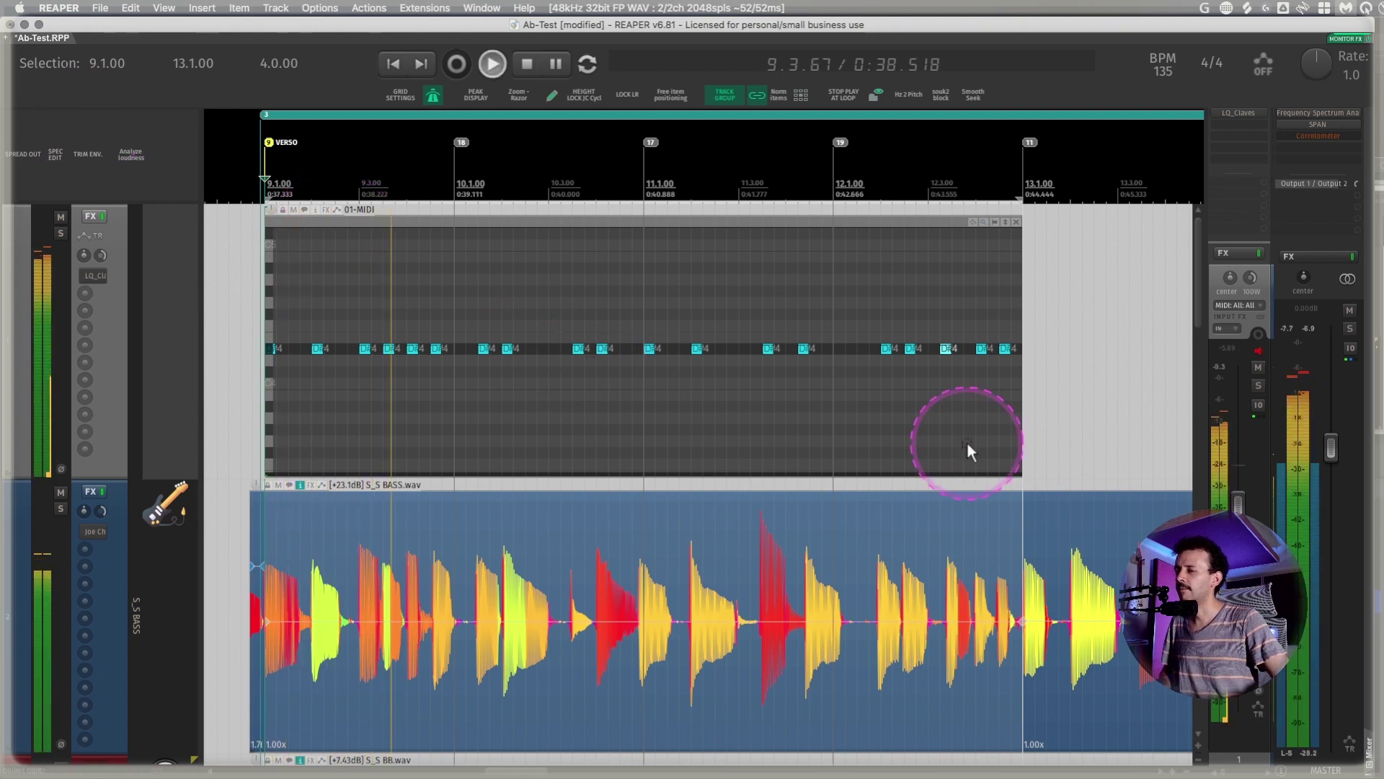
{"action": "left_click", "coordinate": [433, 96]}
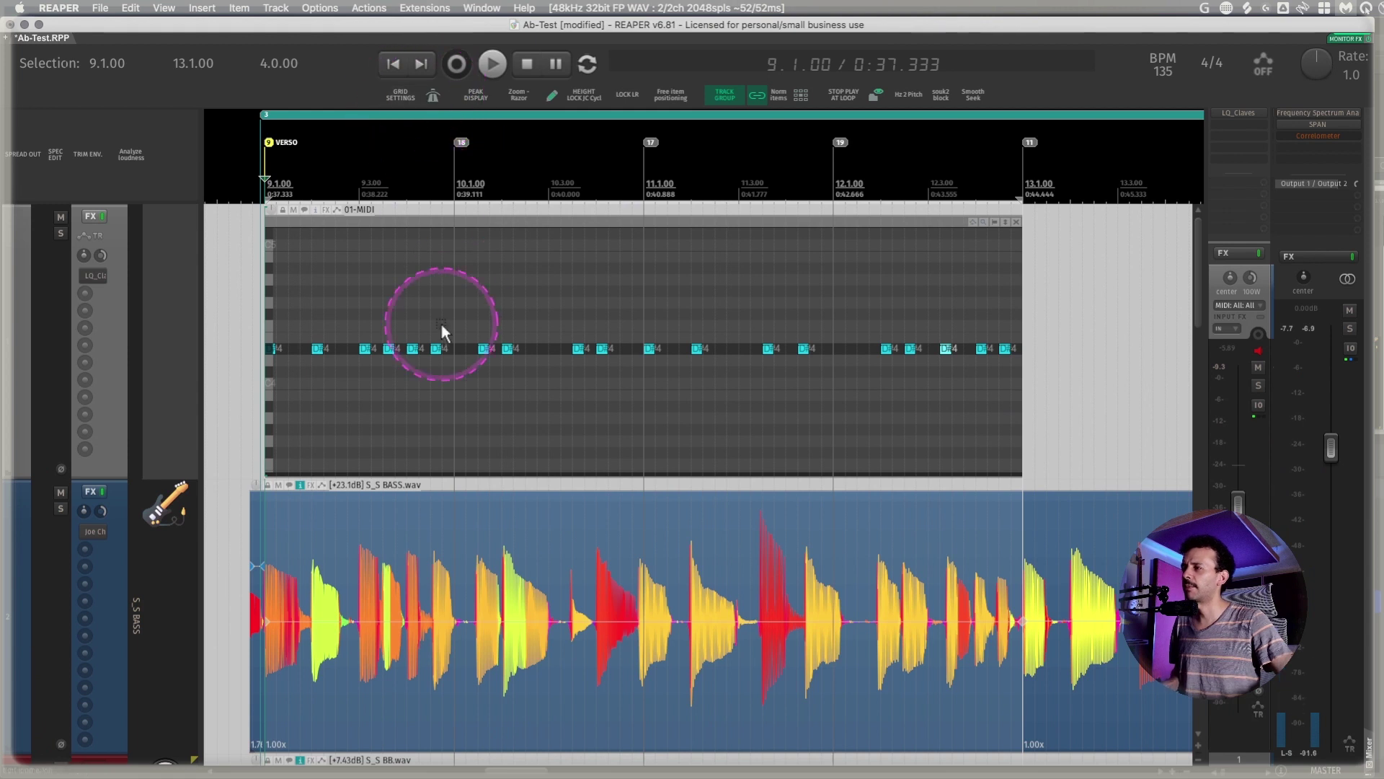
{"action": "key", "text": "space"}
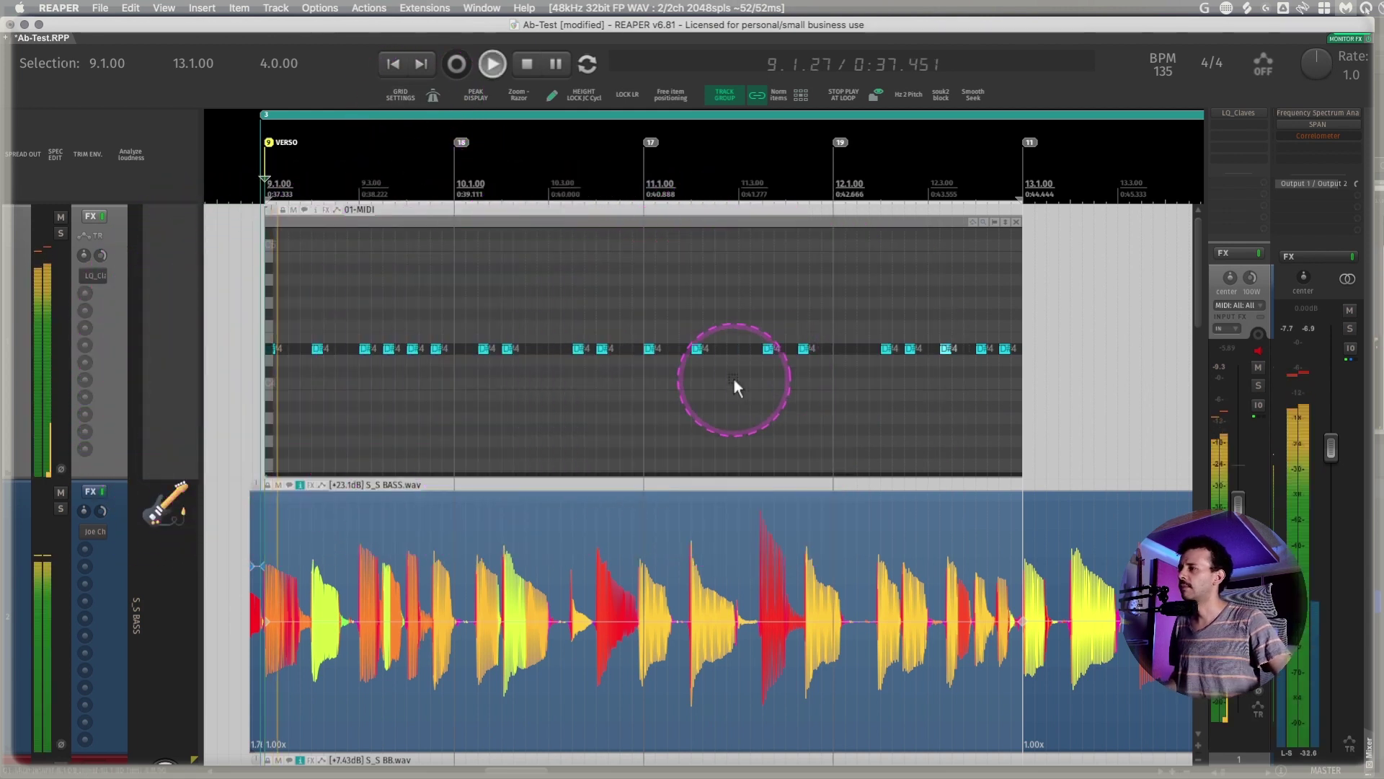
{"action": "left_click_drag", "start_coordinate": [1239, 501], "coordinate": [1240, 474]}
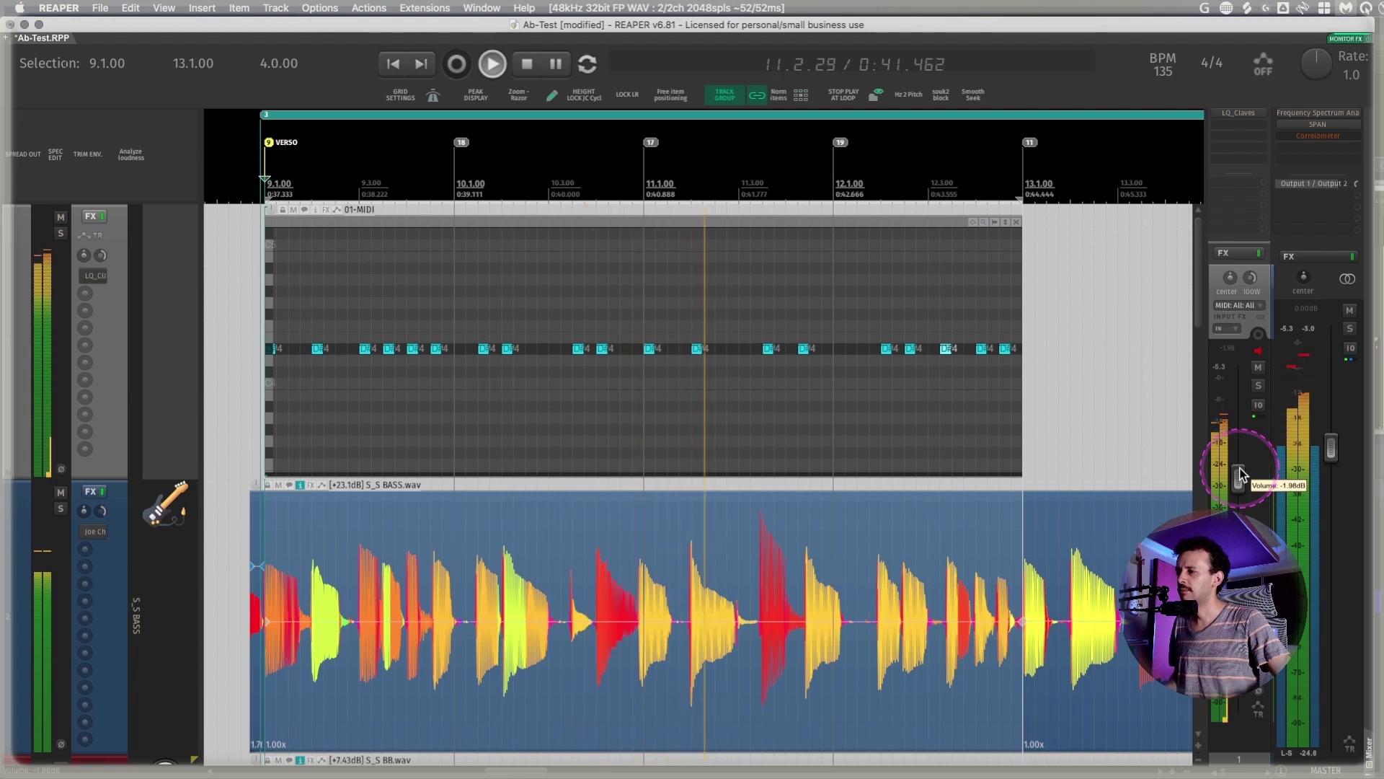
{"action": "key", "text": "space"}
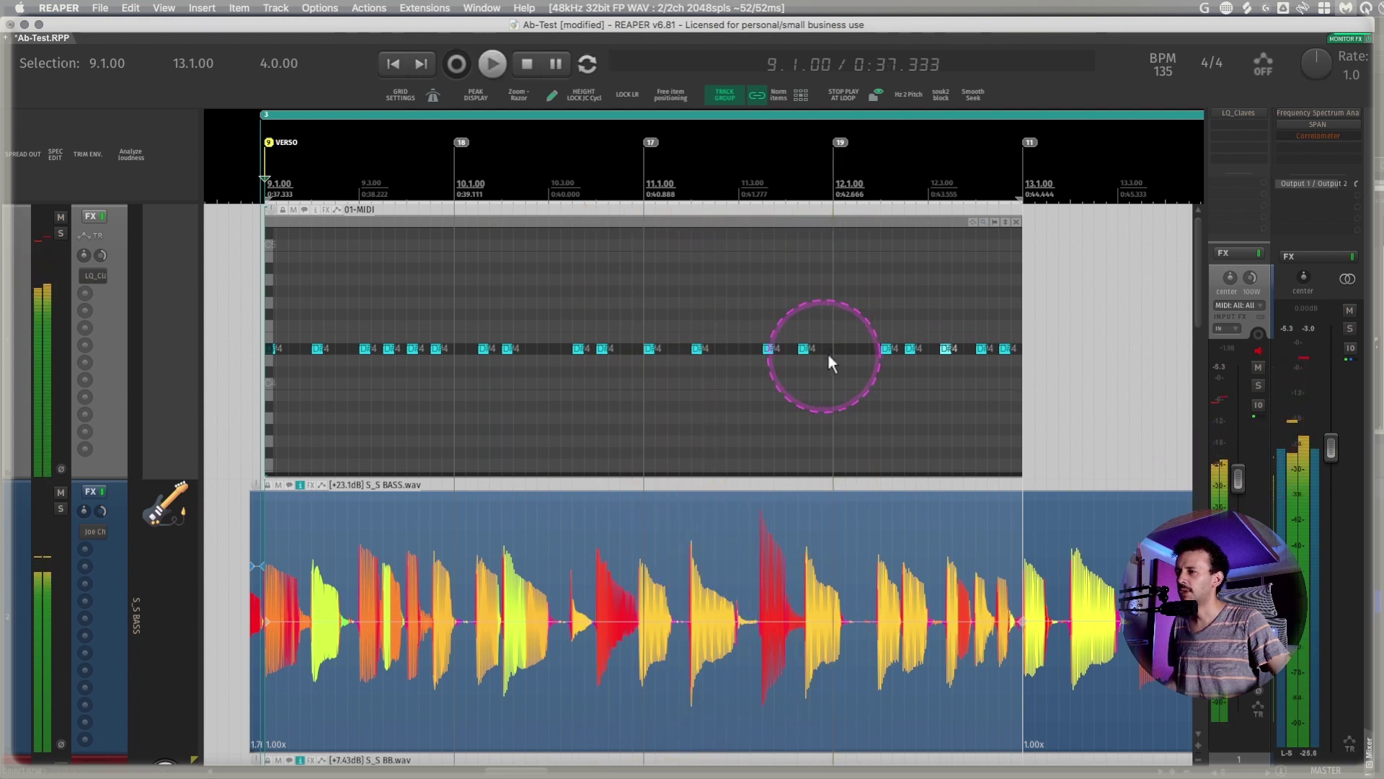
Move the D#4 note at 11.4.25 to 11.4.50, and play the loop from 9.1.00 to check the rhythm
{"action": "left_click", "coordinate": [763, 374]}
{"action": "key", "text": "space"}
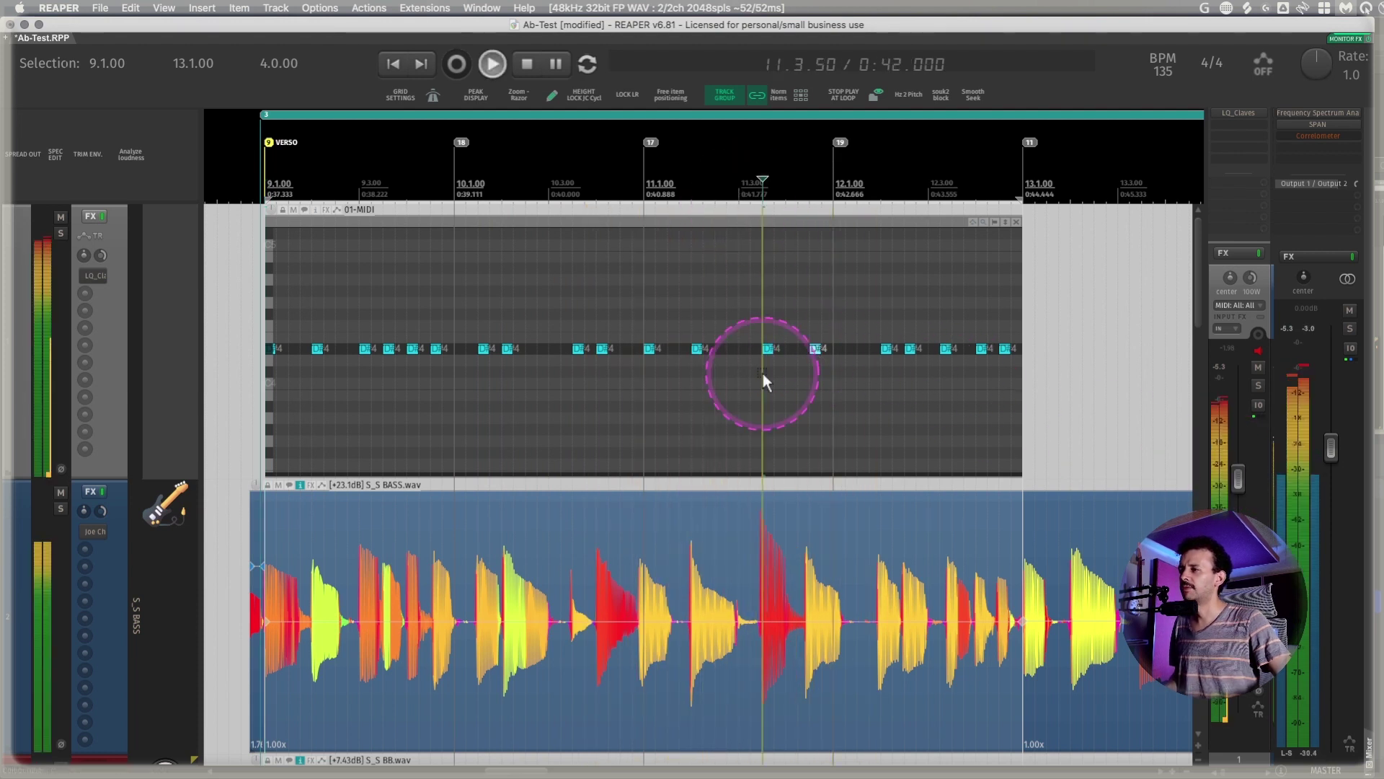
{"action": "key", "text": "space"}
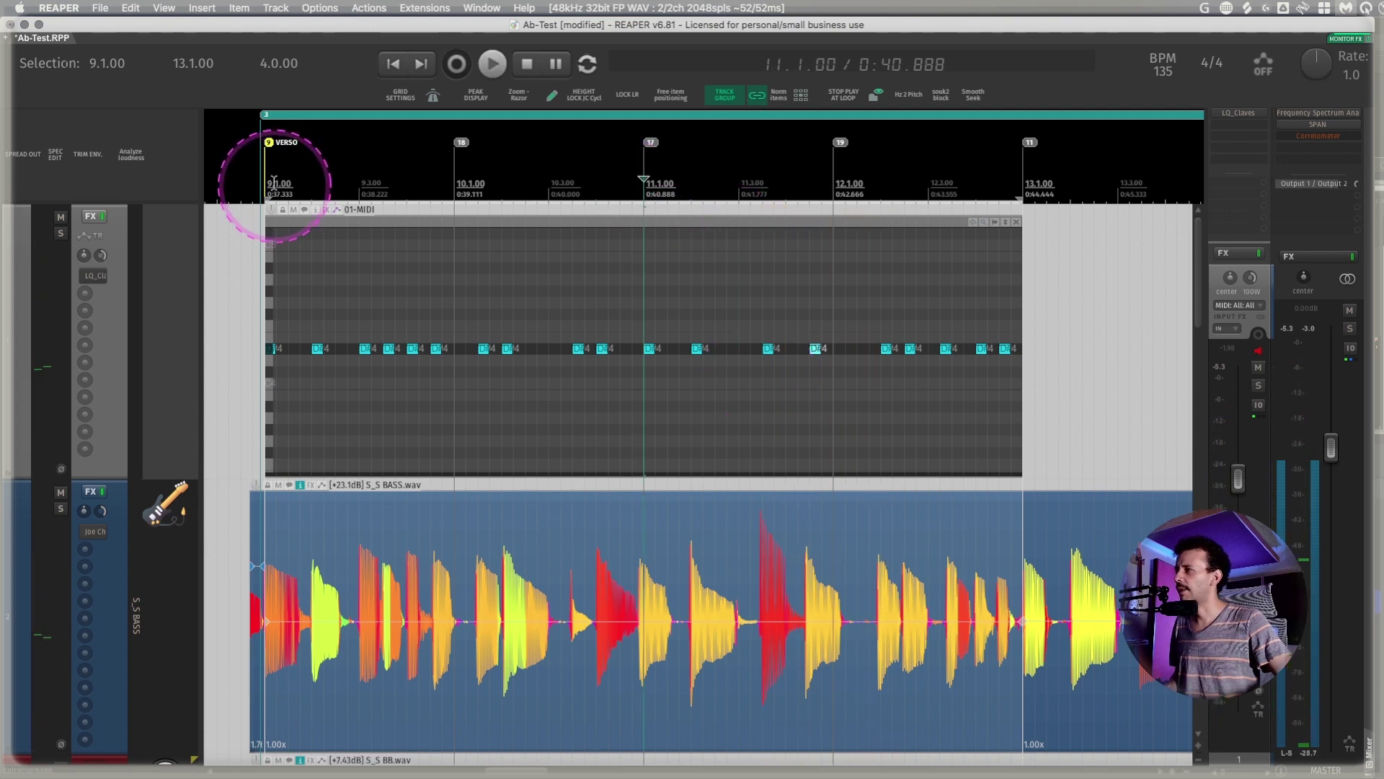
{"action": "left_click", "coordinate": [270, 192]}
{"action": "key", "text": "space"}
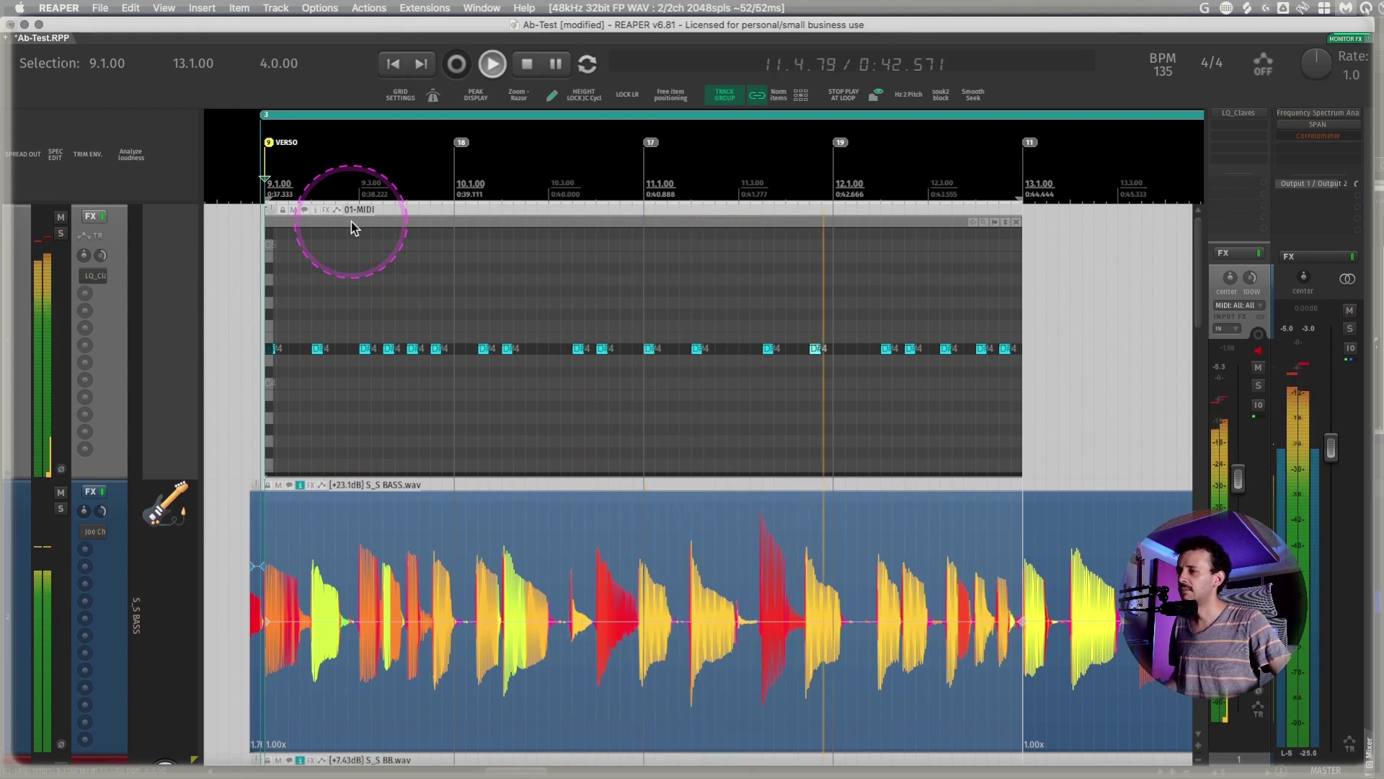
{"action": "key", "text": "space"}
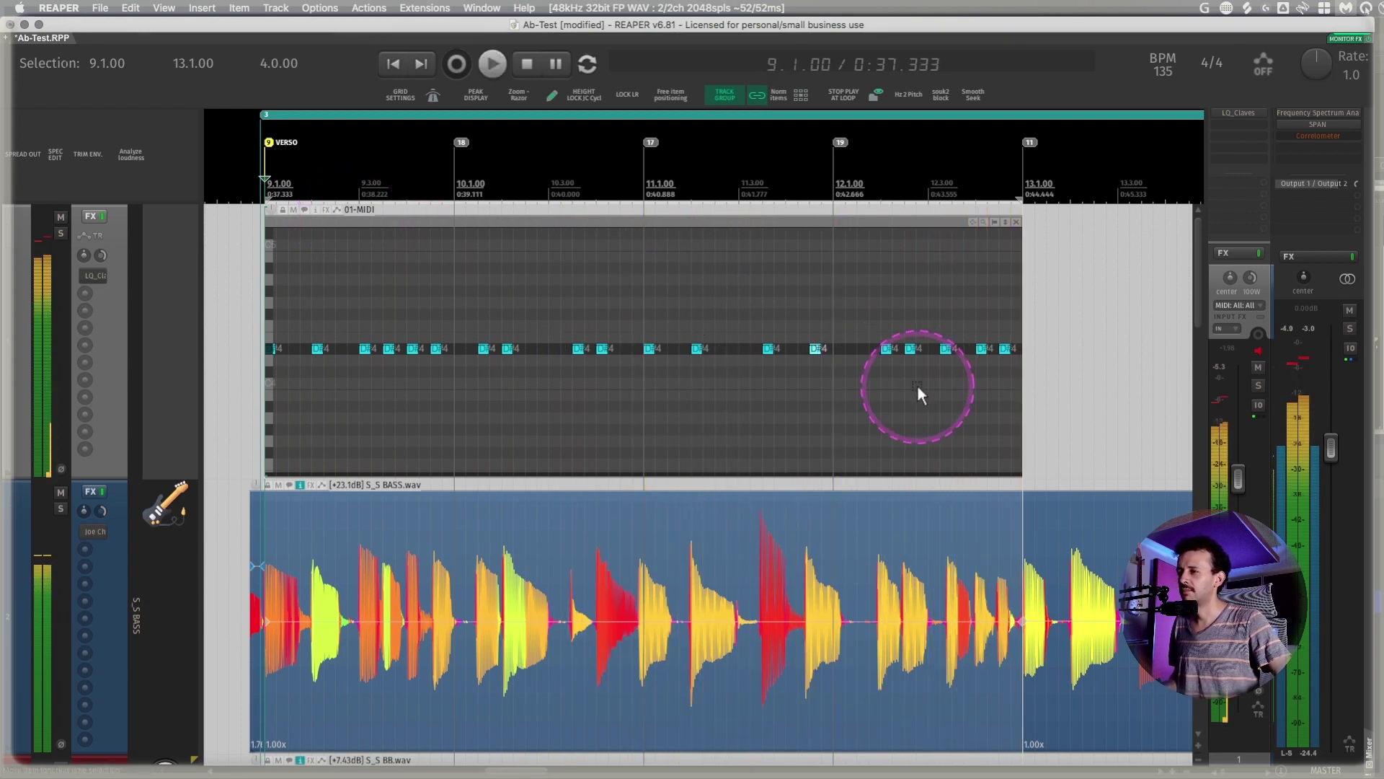
Set the time selection from 12.1.00 to 13.1.00 and play it to compare the claves with the bass
{"action": "scroll", "coordinate": [918, 386], "scroll_direction": "up", "scroll_amount": 3}
{"action": "double_click", "coordinate": [761, 184]}
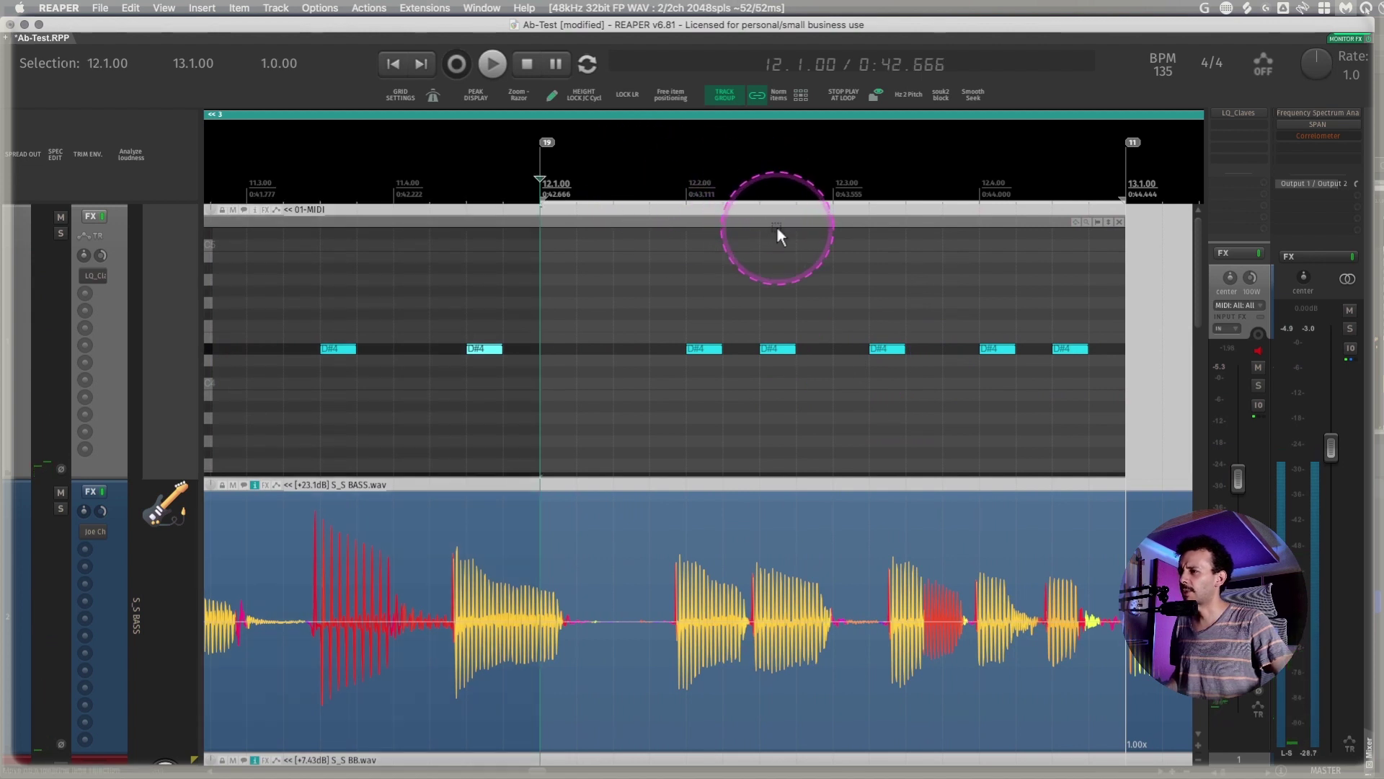
{"action": "key", "text": "space"}
{"action": "left_click", "coordinate": [754, 344]}
{"action": "left_click", "coordinate": [730, 349]}
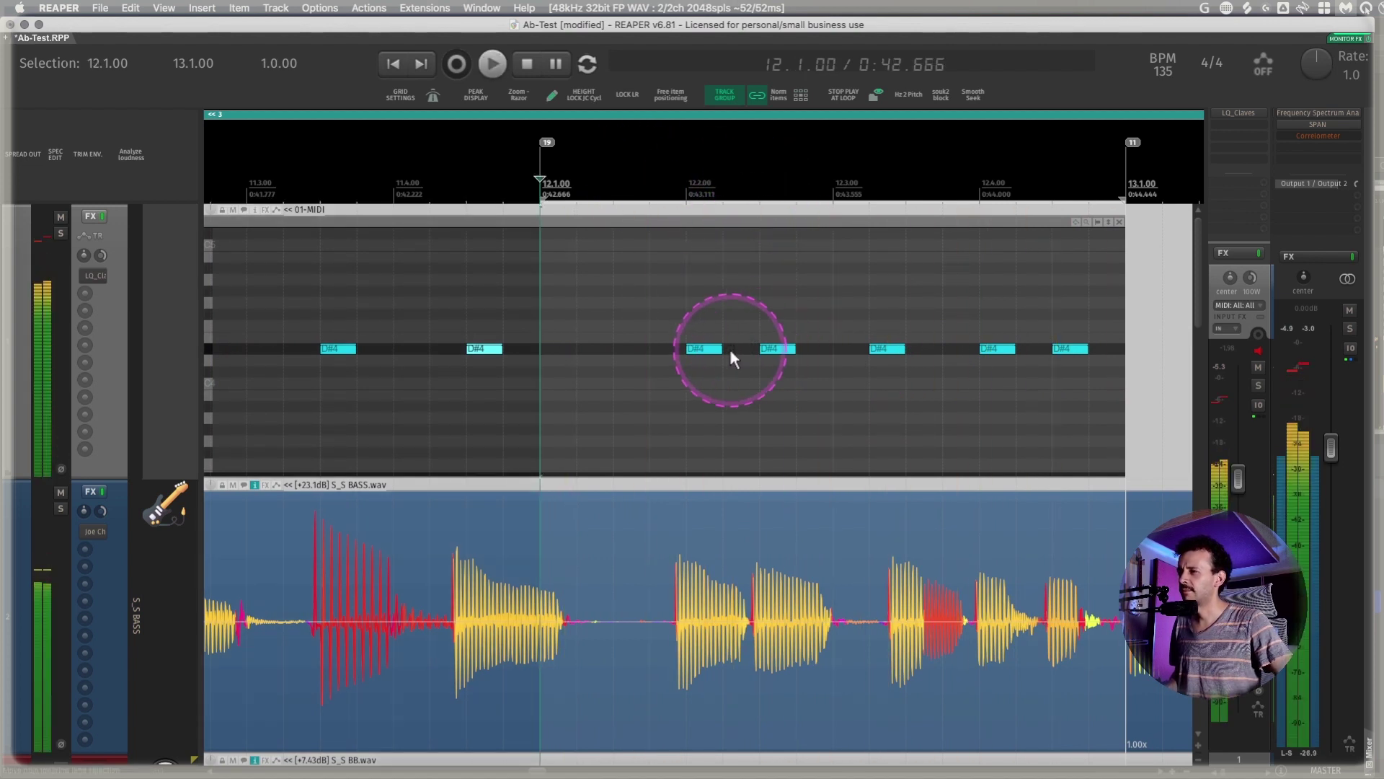
{"action": "left_click", "coordinate": [829, 387]}
{"action": "key", "text": "space"}
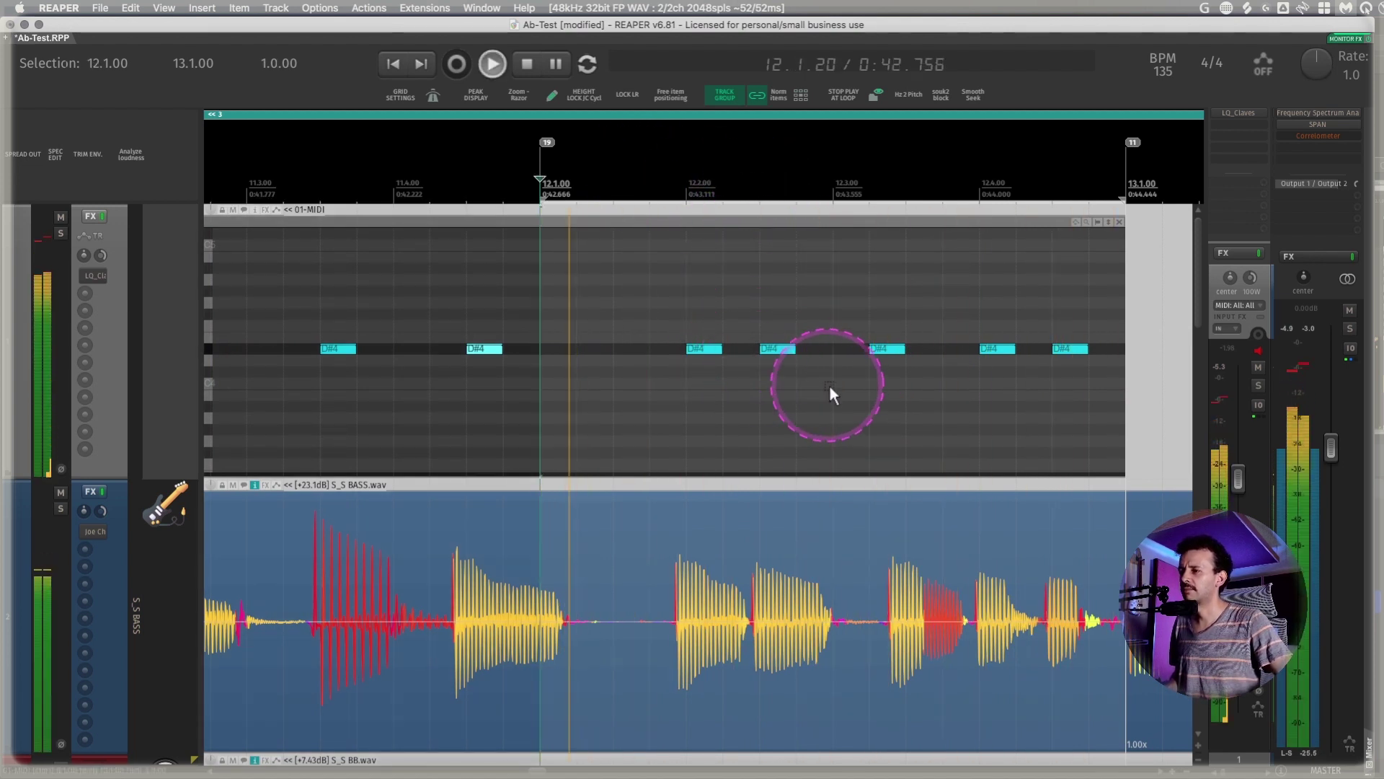
{"action": "left_click", "coordinate": [770, 462]}
Add a stretch marker on the bass attack at 10.4.89 and move it onto 11.1.00
{"action": "scroll", "coordinate": [770, 461], "scroll_direction": "left", "scroll_amount": 10}
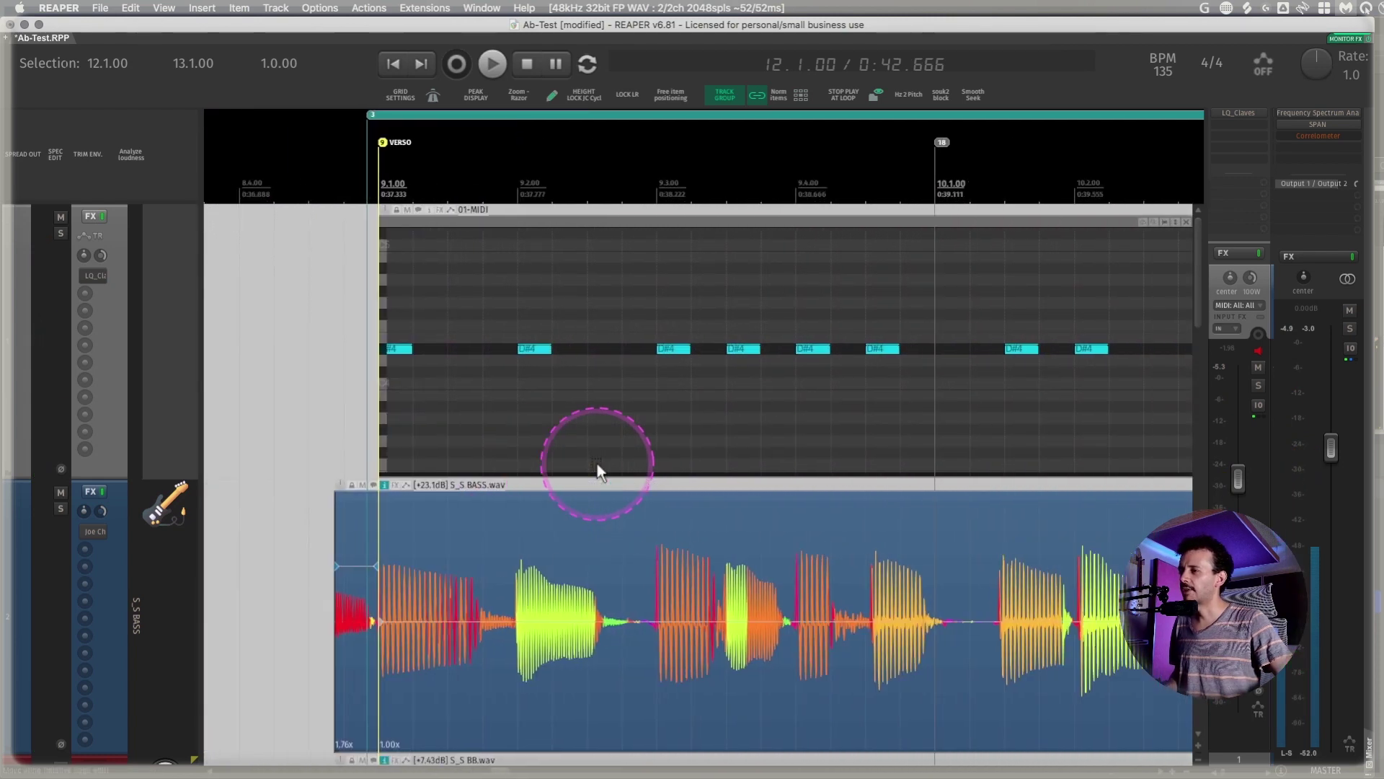
{"action": "scroll", "coordinate": [435, 522], "scroll_direction": "right", "scroll_amount": 5}
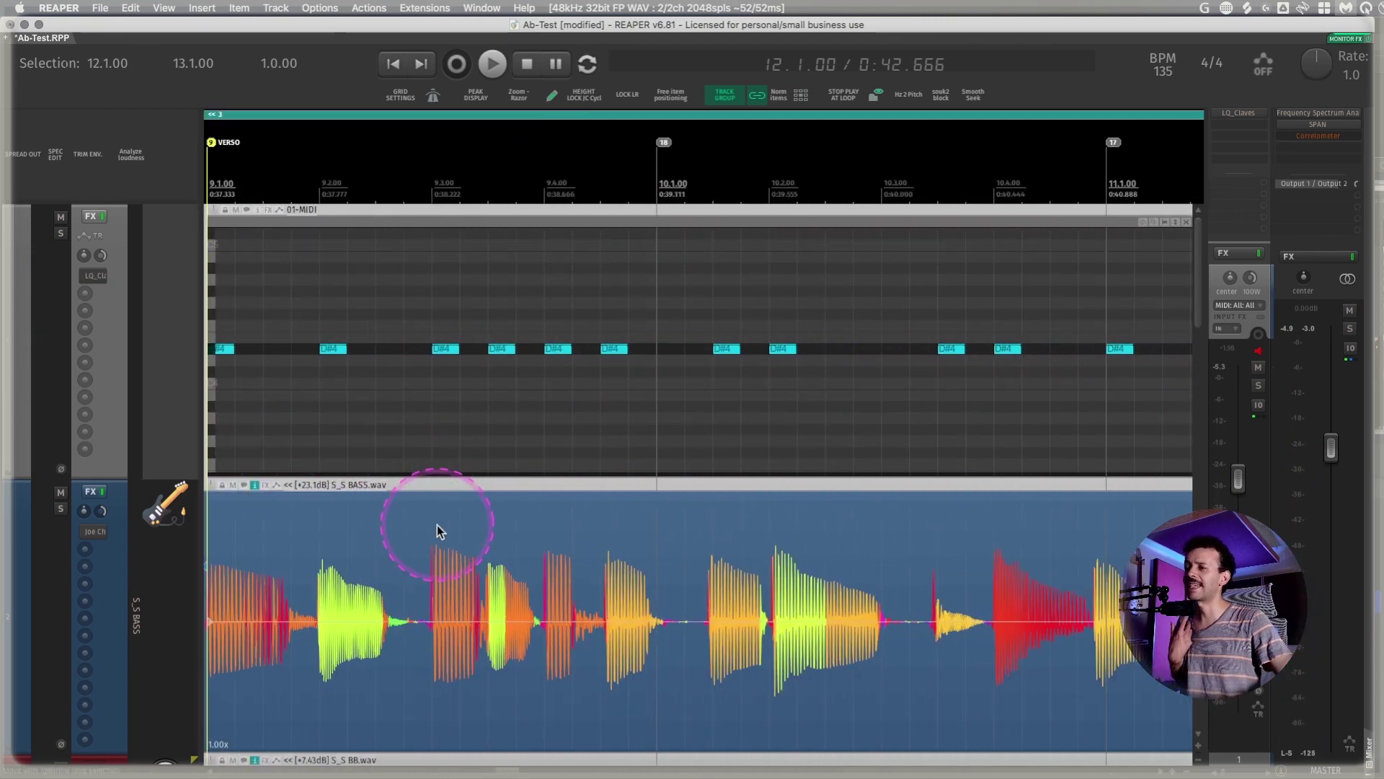
{"action": "scroll", "coordinate": [437, 525], "scroll_direction": "right", "scroll_amount": 10}
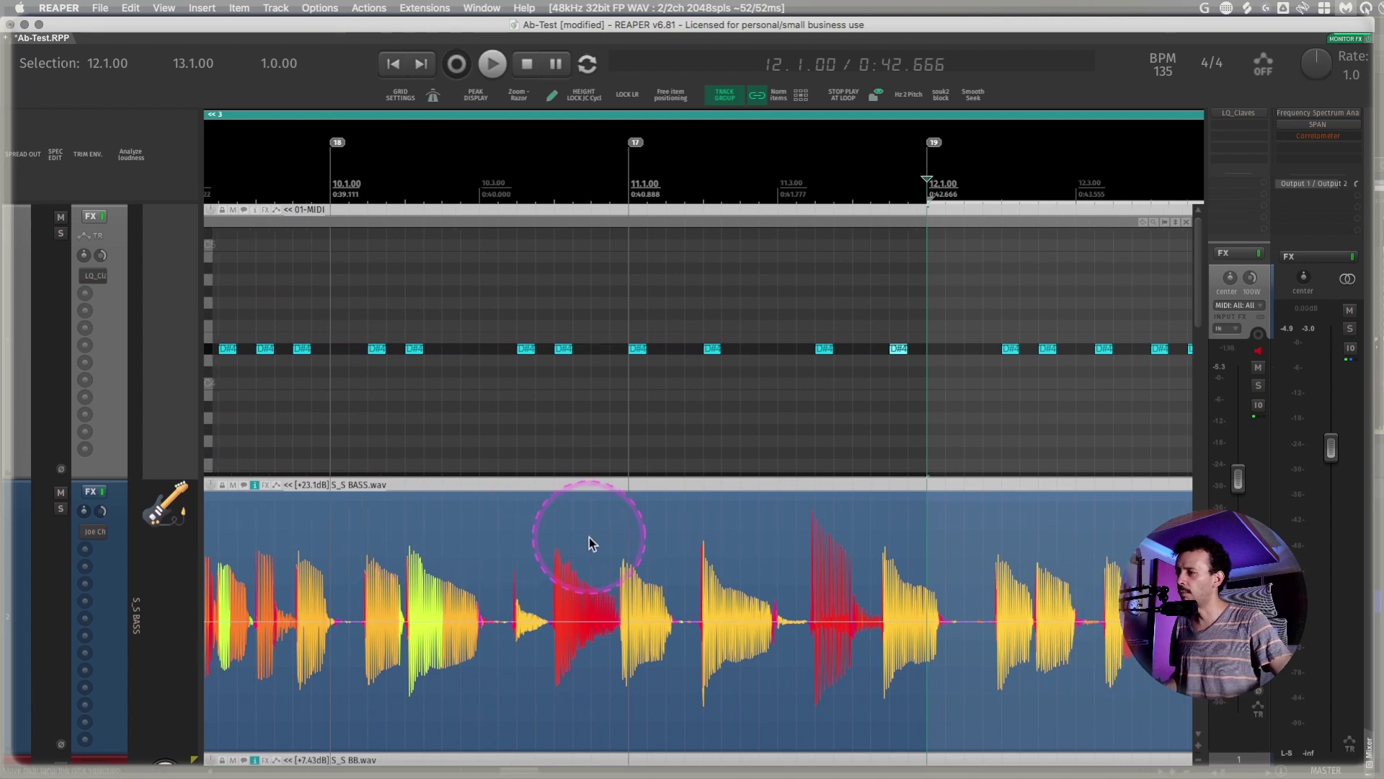
{"action": "scroll", "coordinate": [598, 550], "scroll_direction": "right", "scroll_amount": 5}
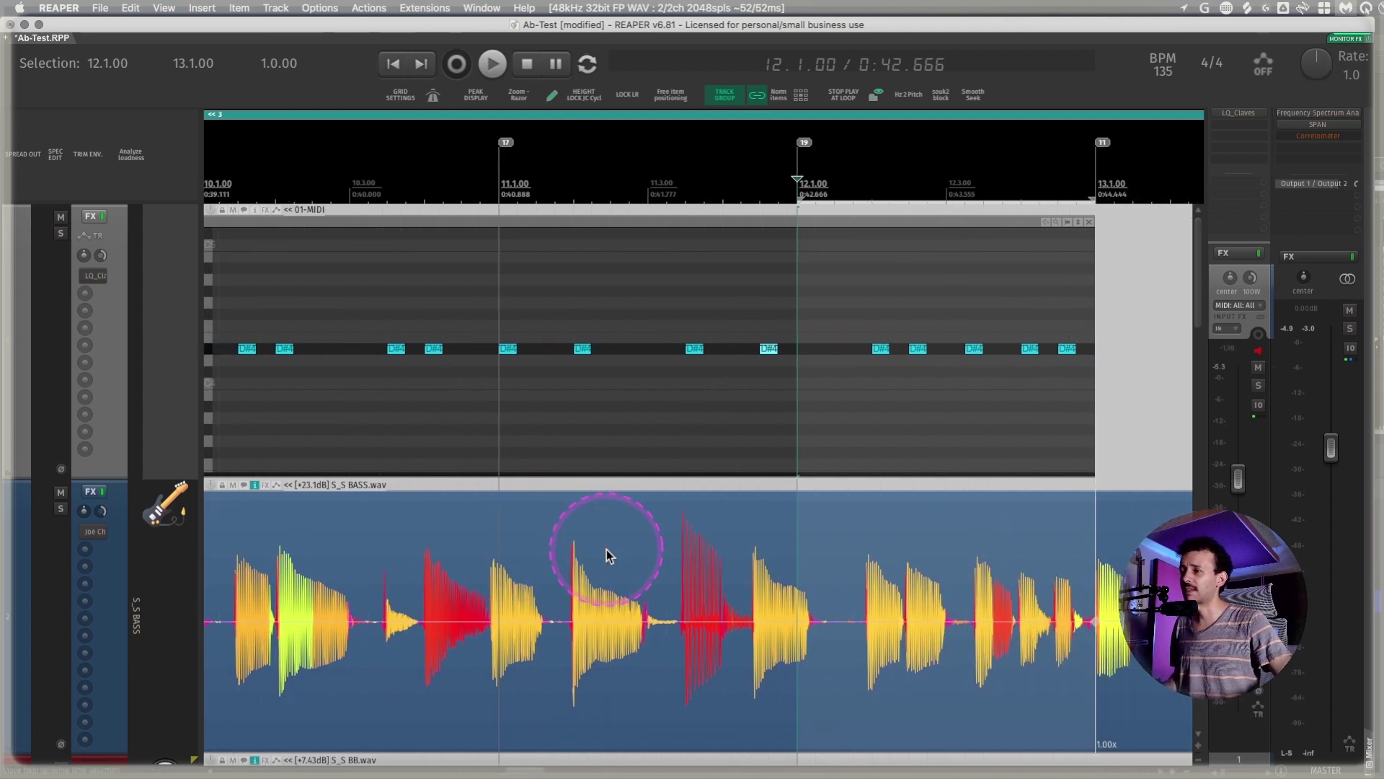
{"action": "scroll", "coordinate": [605, 555], "scroll_direction": "down", "scroll_amount": 2}
{"action": "scroll", "coordinate": [607, 556], "scroll_direction": "up", "scroll_amount": 3}
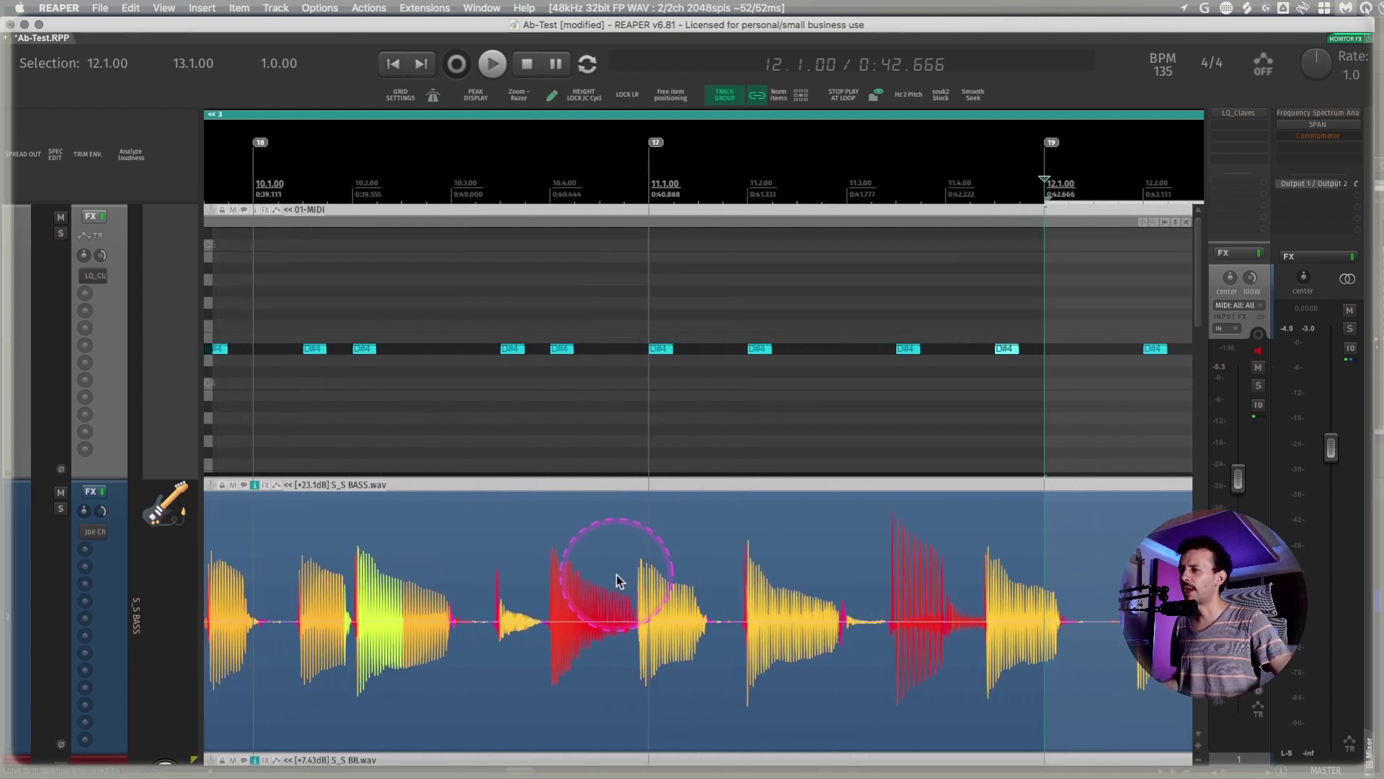
{"action": "left_click", "coordinate": [630, 582]}
{"action": "left_click", "coordinate": [637, 581]}
{"action": "scroll", "coordinate": [636, 580], "scroll_direction": "left", "scroll_amount": 5}
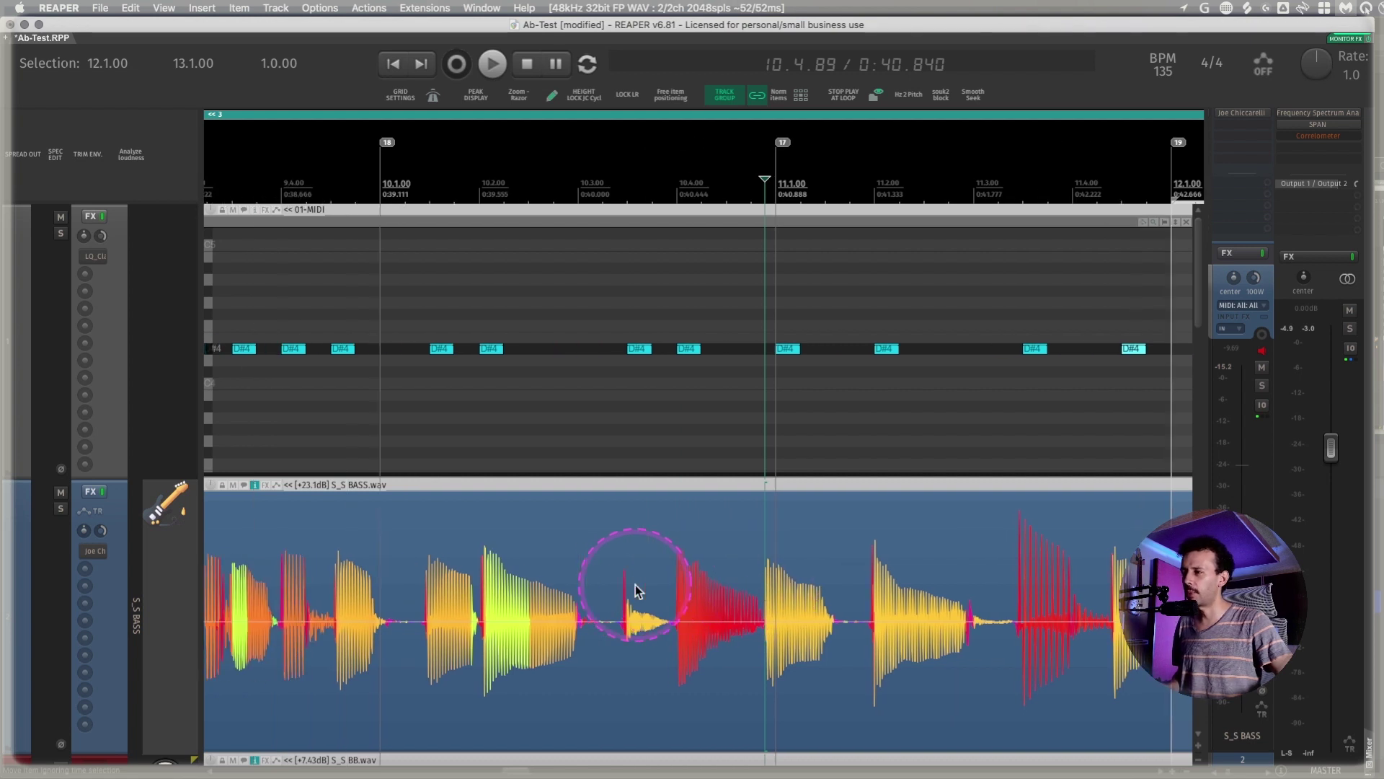
{"action": "left_click", "coordinate": [803, 340]}
{"action": "left_click", "coordinate": [757, 602]}
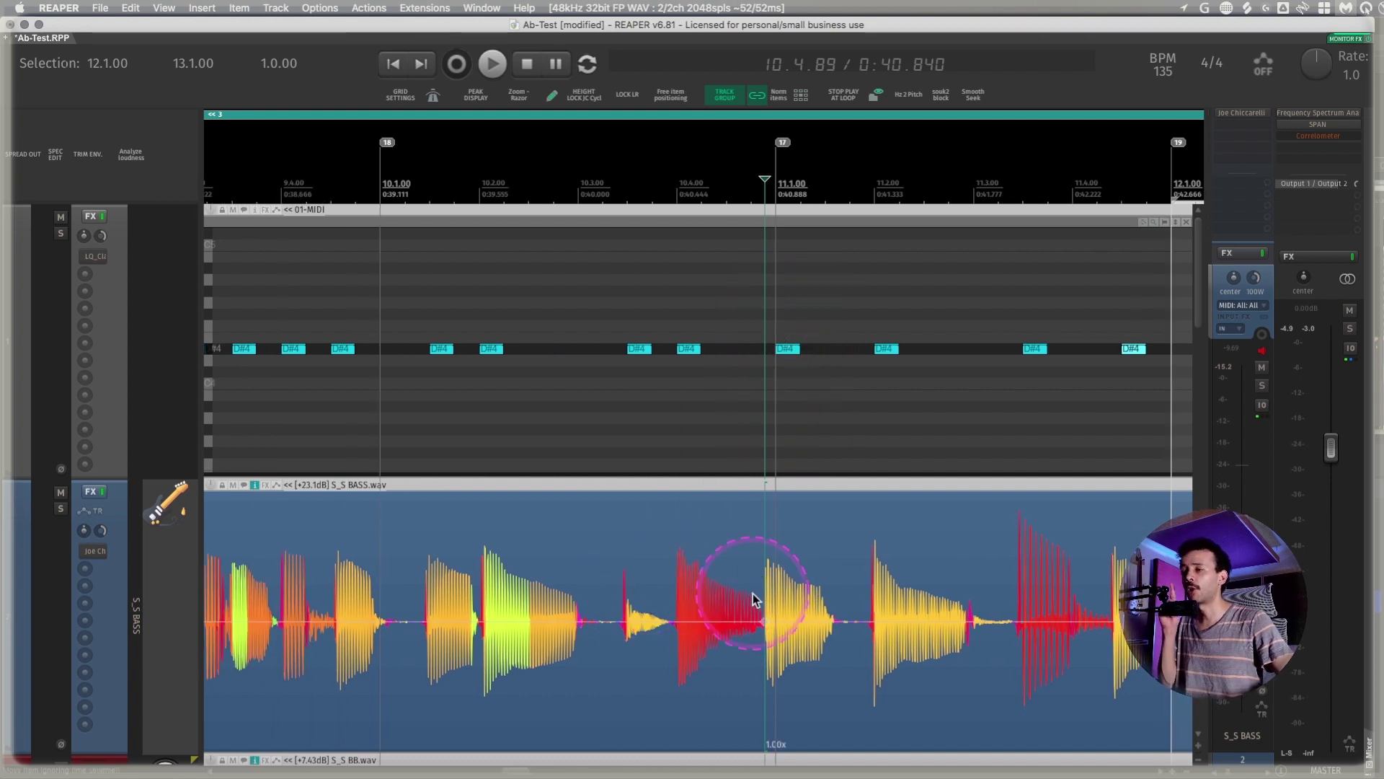
{"action": "mouse_move", "coordinate": [761, 620]}
{"action": "left_mouse_down"}
{"action": "mouse_move", "coordinate": [782, 622]}
{"action": "mouse_move", "coordinate": [756, 618]}
{"action": "left_mouse_up"}
Add a stretch marker on the bass attack at 9.3.03 and move it back onto 9.3.00
{"action": "scroll", "coordinate": [749, 601], "scroll_direction": "down", "scroll_amount": 2}
{"action": "scroll", "coordinate": [750, 600], "scroll_direction": "down", "scroll_amount": 1}
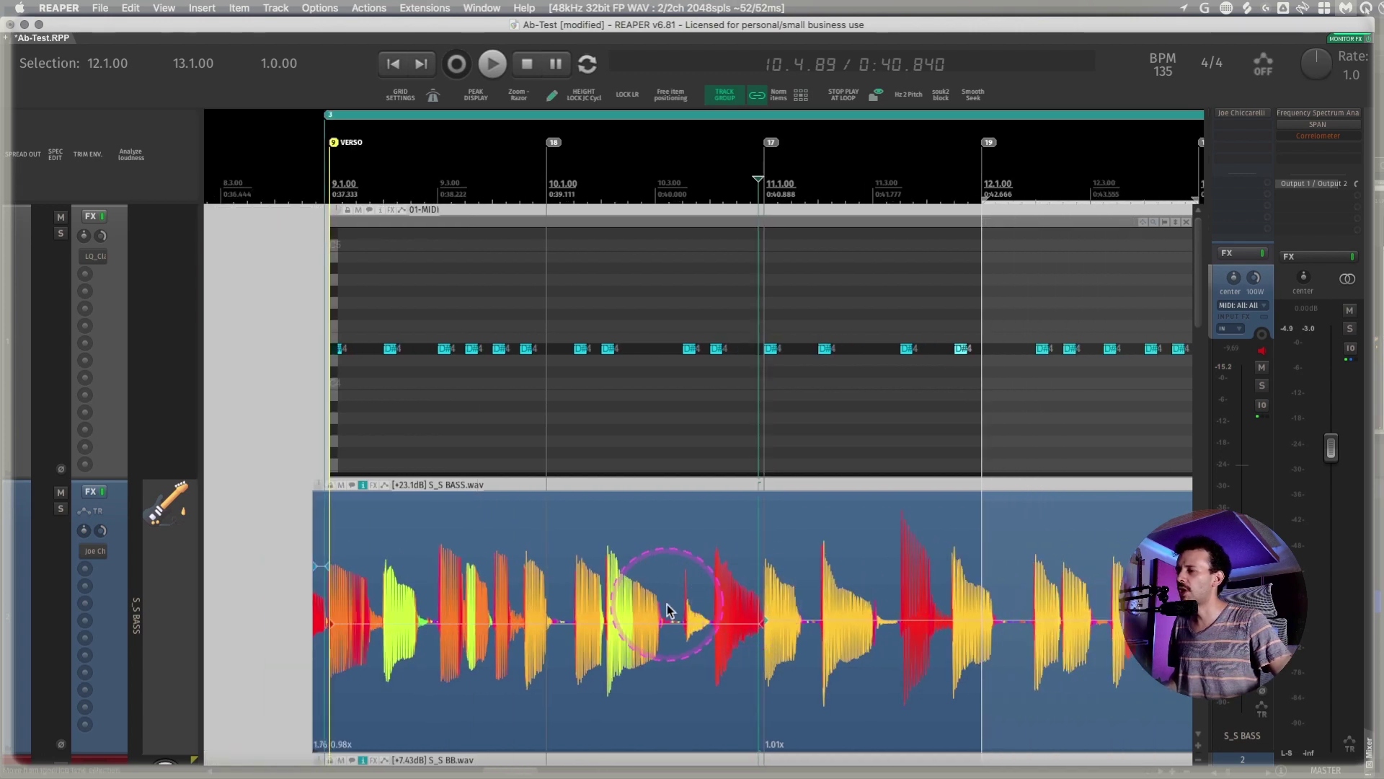
{"action": "scroll", "coordinate": [668, 609], "scroll_direction": "up", "scroll_amount": 1}
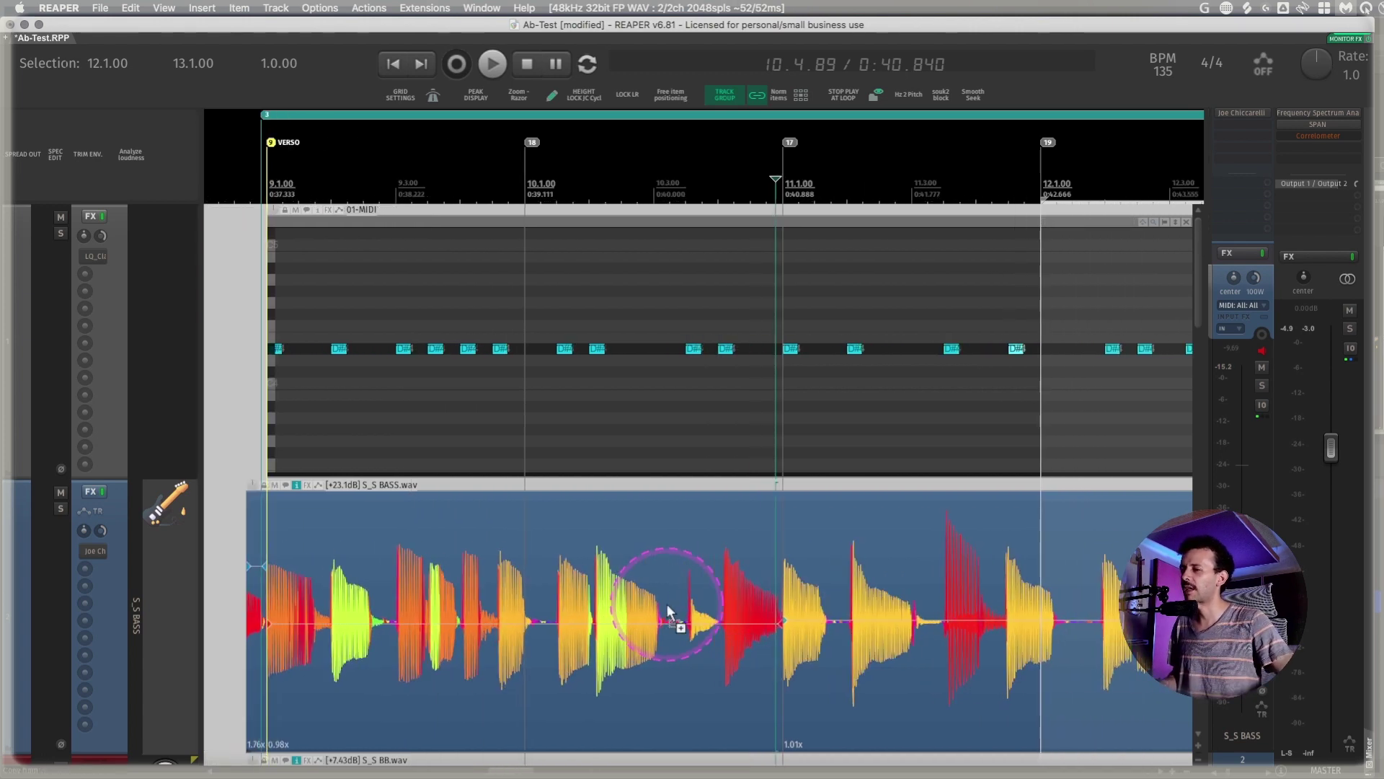
{"action": "scroll", "coordinate": [668, 605], "scroll_direction": "right", "scroll_amount": 3}
{"action": "scroll", "coordinate": [342, 525], "scroll_direction": "left", "scroll_amount": 3}
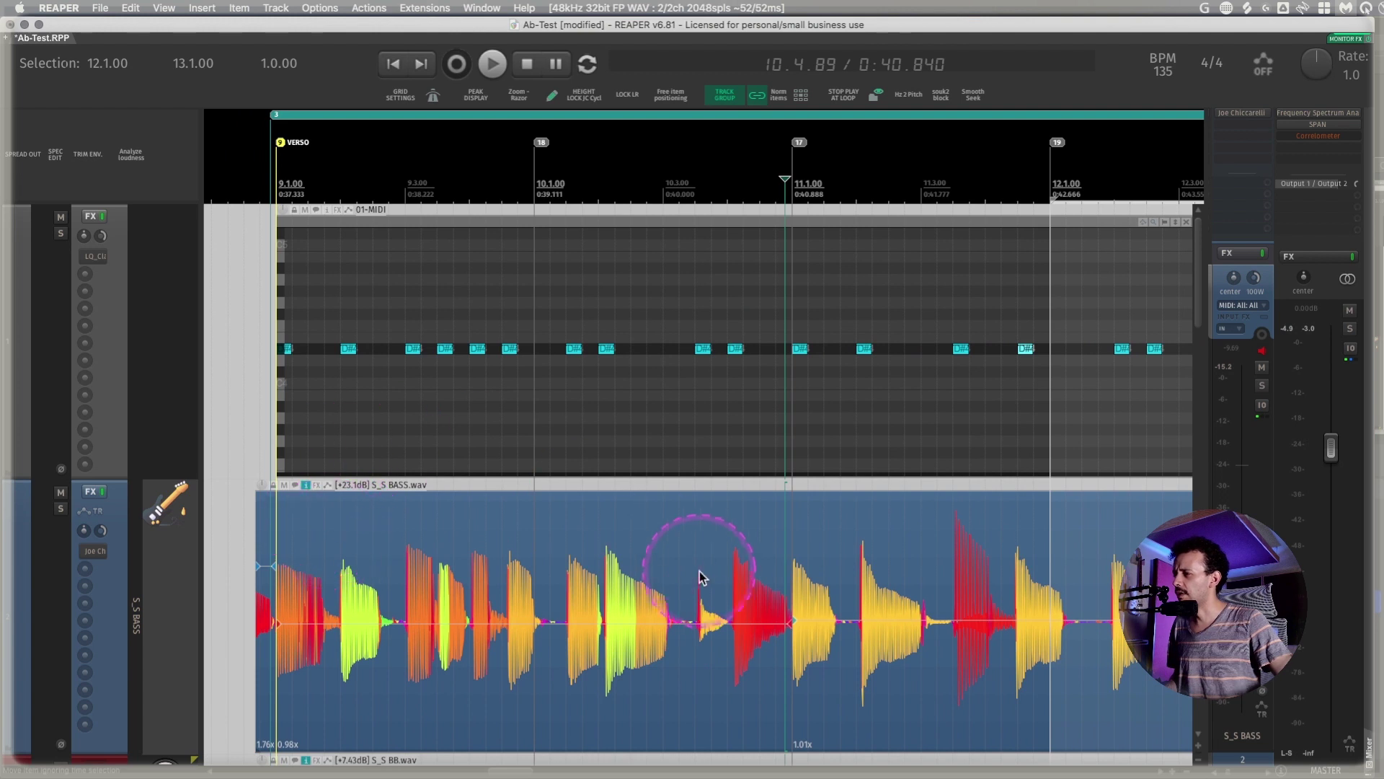
{"action": "scroll", "coordinate": [777, 626], "scroll_direction": "right", "scroll_amount": 3}
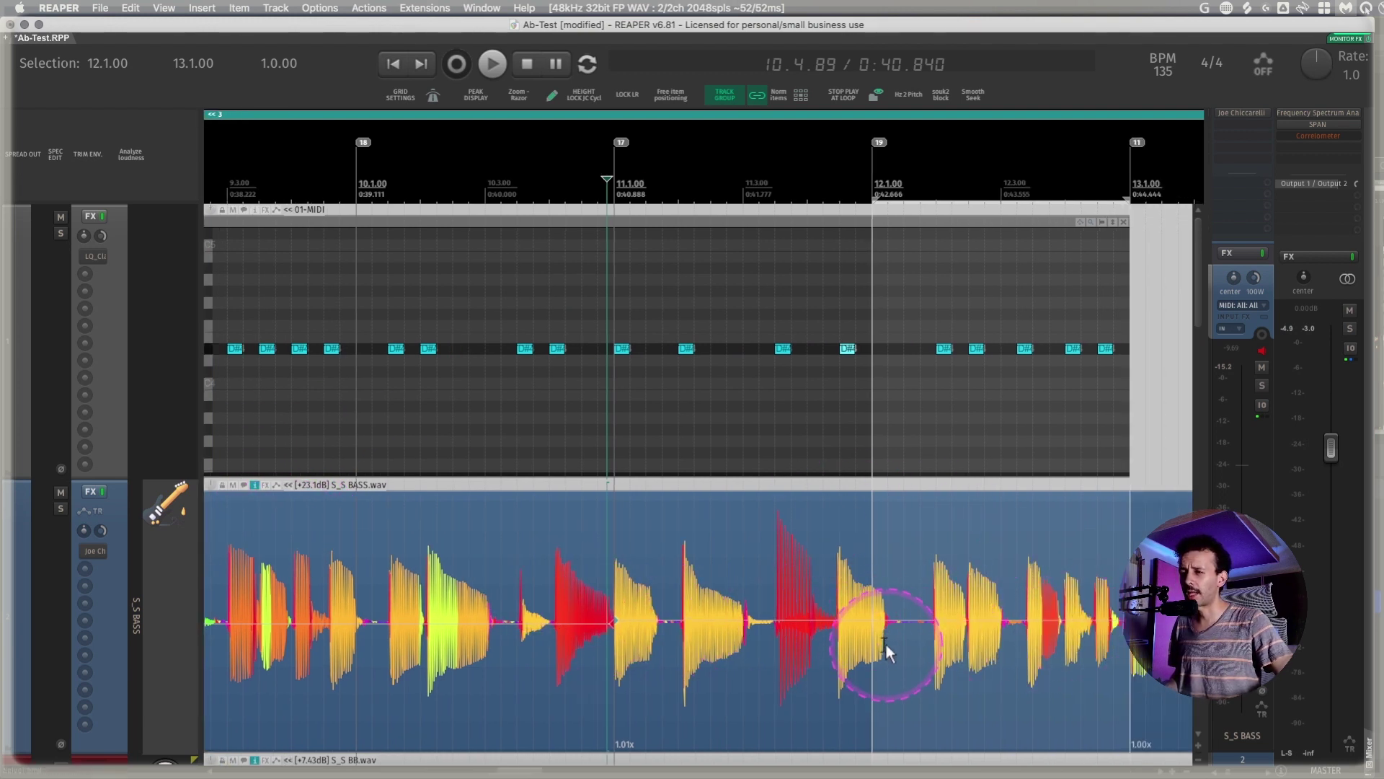
{"action": "scroll", "coordinate": [885, 644], "scroll_direction": "up", "scroll_amount": 5}
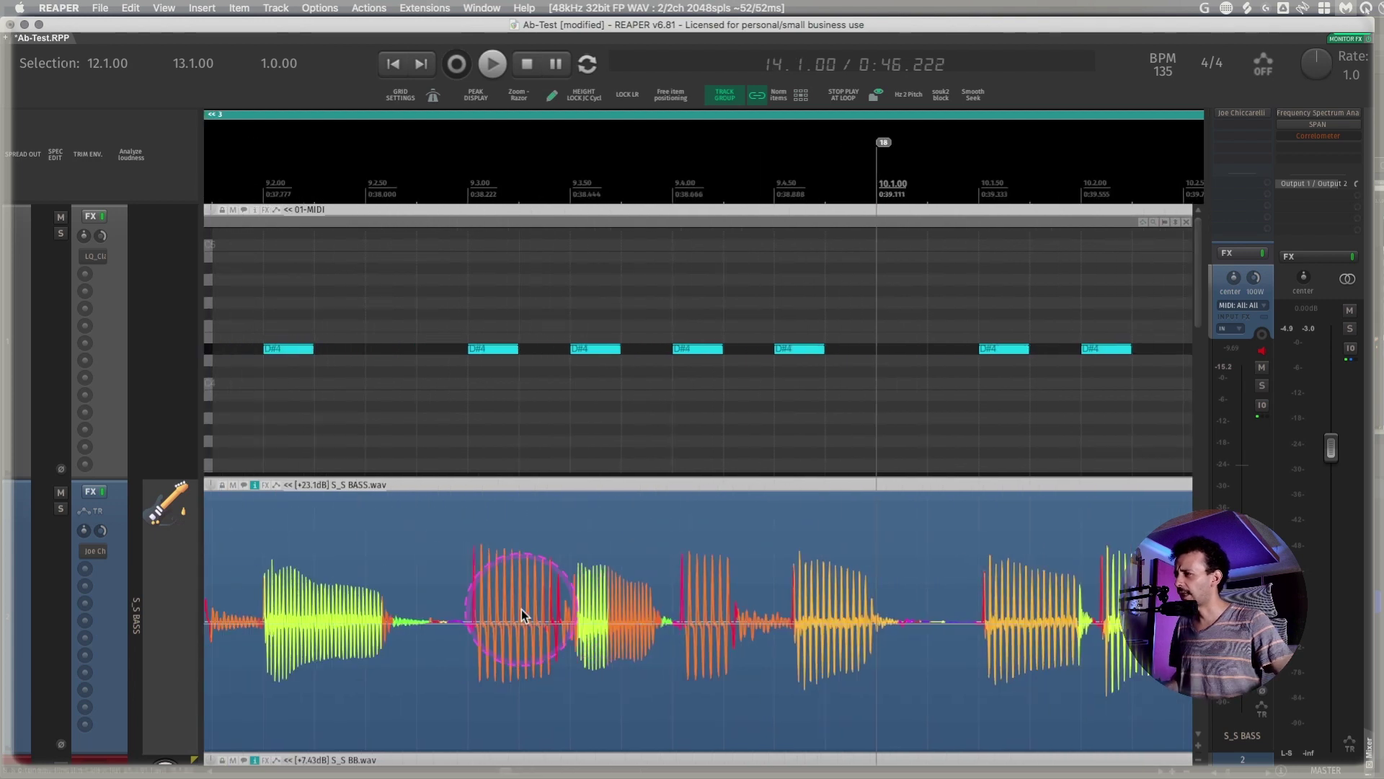
{"action": "left_click", "coordinate": [469, 546]}
{"action": "key", "text": "w"}
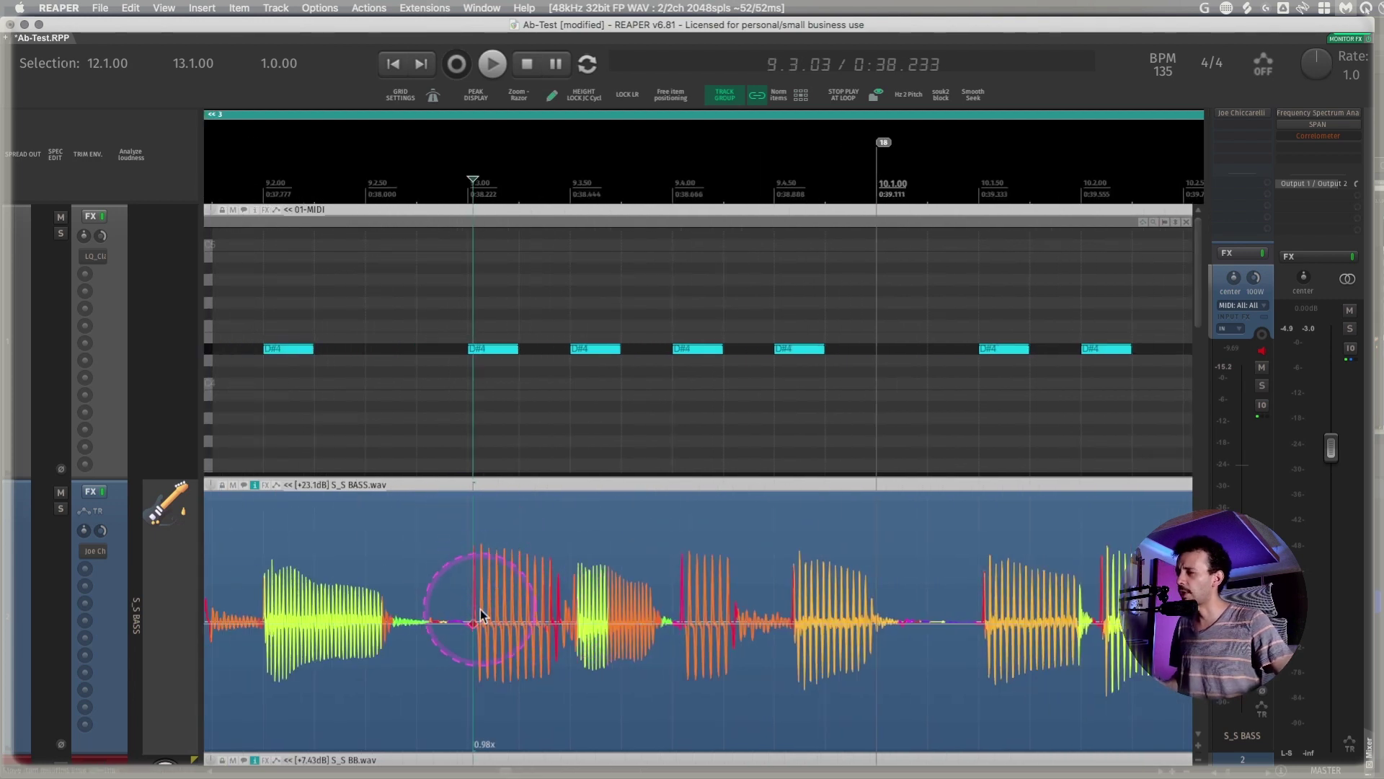
{"action": "scroll", "coordinate": [505, 582], "scroll_direction": "left", "scroll_amount": 3}
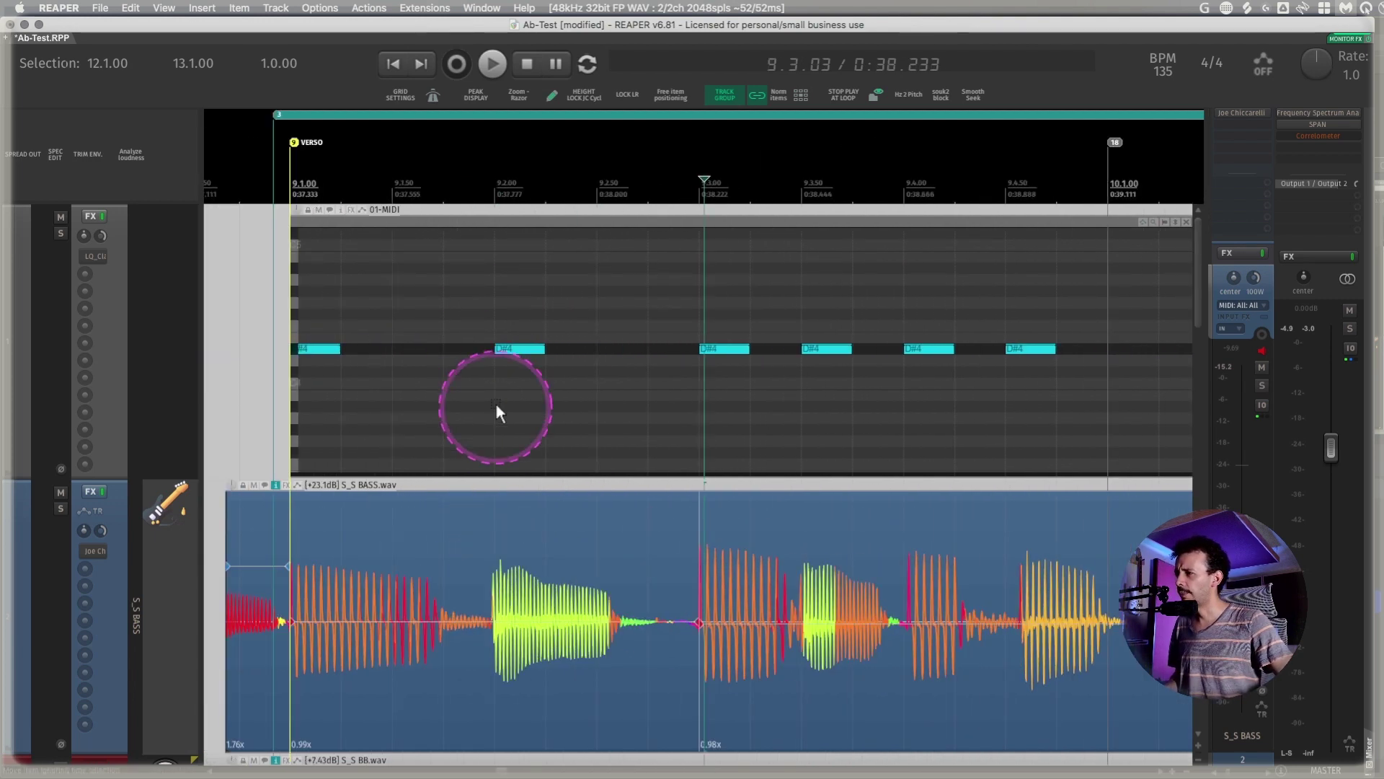
Move the S_S BASS track above the claves MIDI track and compare the bass attacks with the beats from 9.2.00 to 9.4.50
{"action": "left_click", "coordinate": [500, 370]}
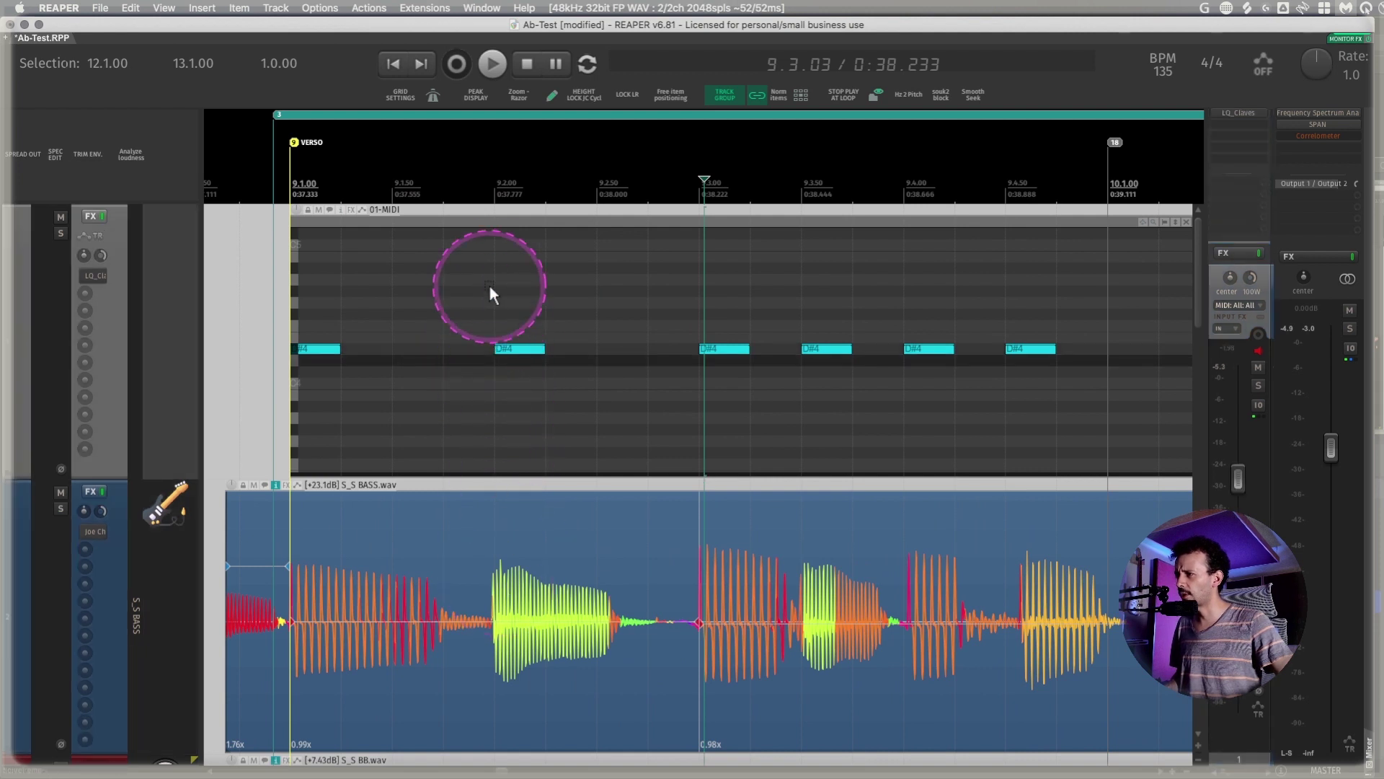
{"action": "left_click", "coordinate": [493, 193]}
{"action": "scroll", "coordinate": [743, 339], "scroll_direction": "right", "scroll_amount": 1}
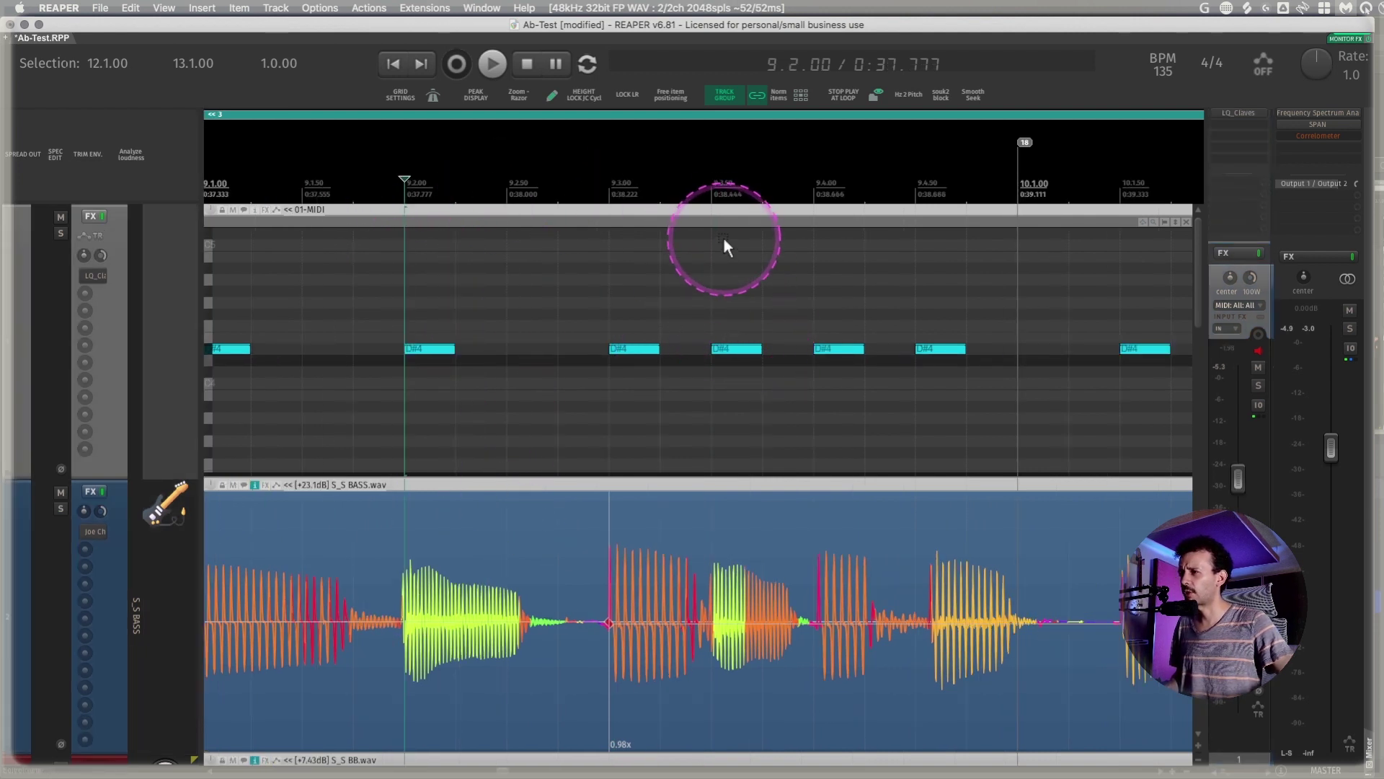
{"action": "left_click", "coordinate": [710, 178]}
{"action": "left_click_drag", "start_coordinate": [123, 495], "coordinate": [106, 236]}
{"action": "left_click", "coordinate": [815, 181]}
{"action": "scroll", "coordinate": [813, 185], "scroll_direction": "right", "scroll_amount": 1}
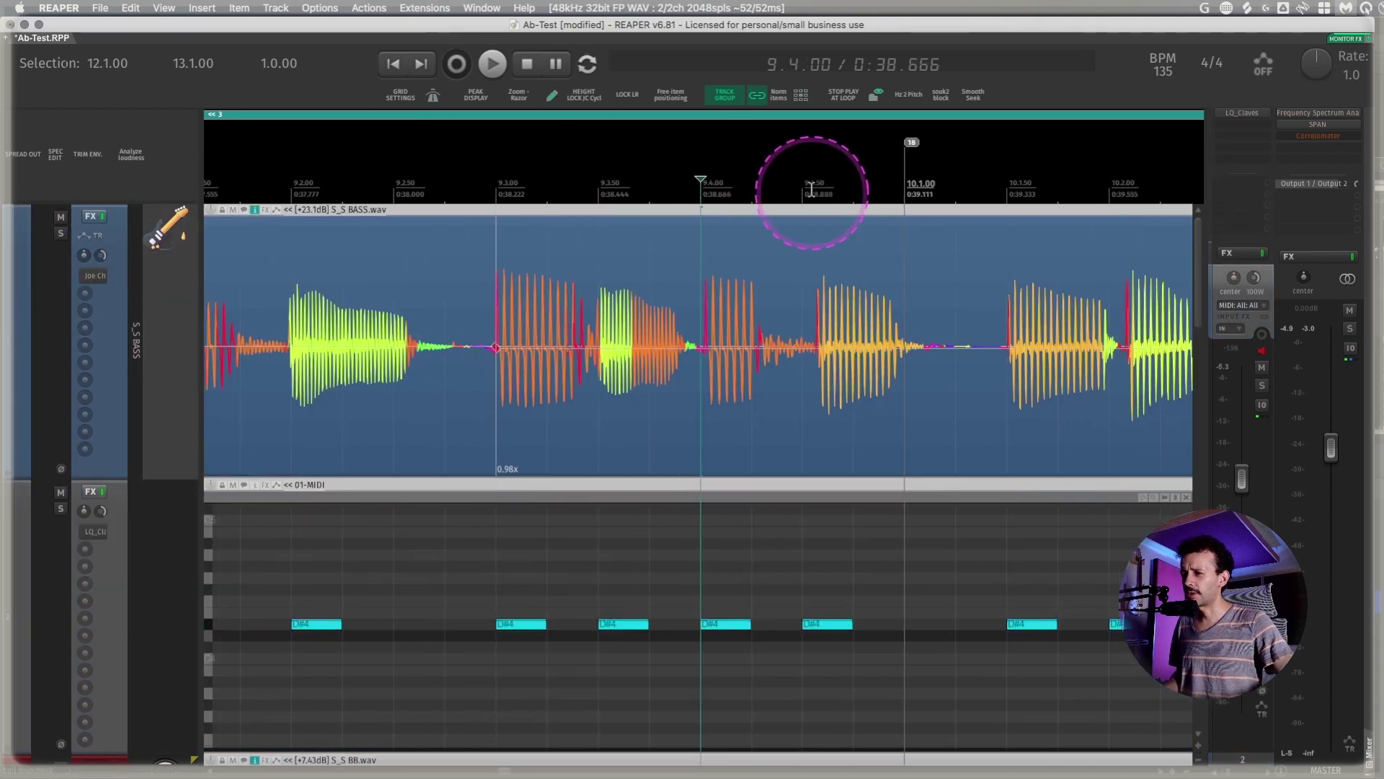
{"action": "left_click", "coordinate": [834, 350]}
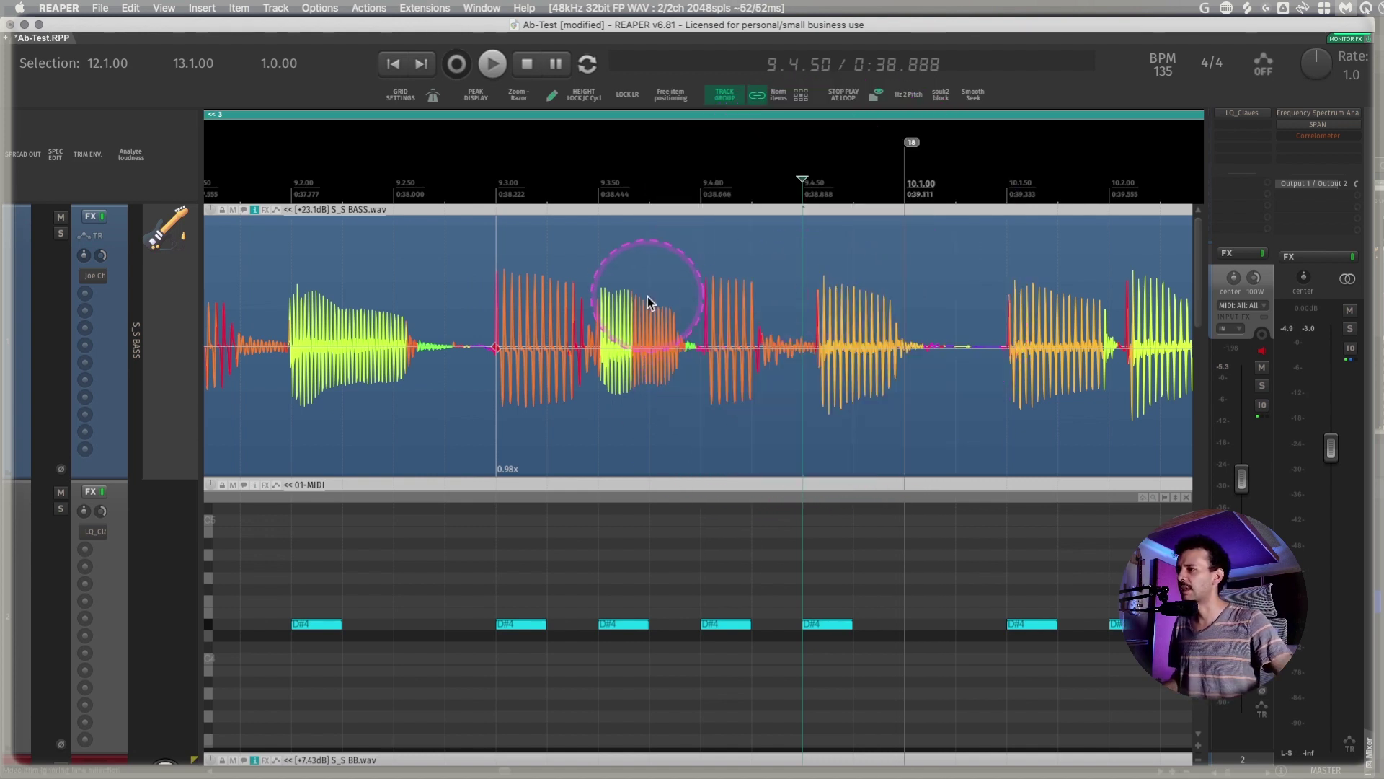
{"action": "left_click", "coordinate": [701, 294]}
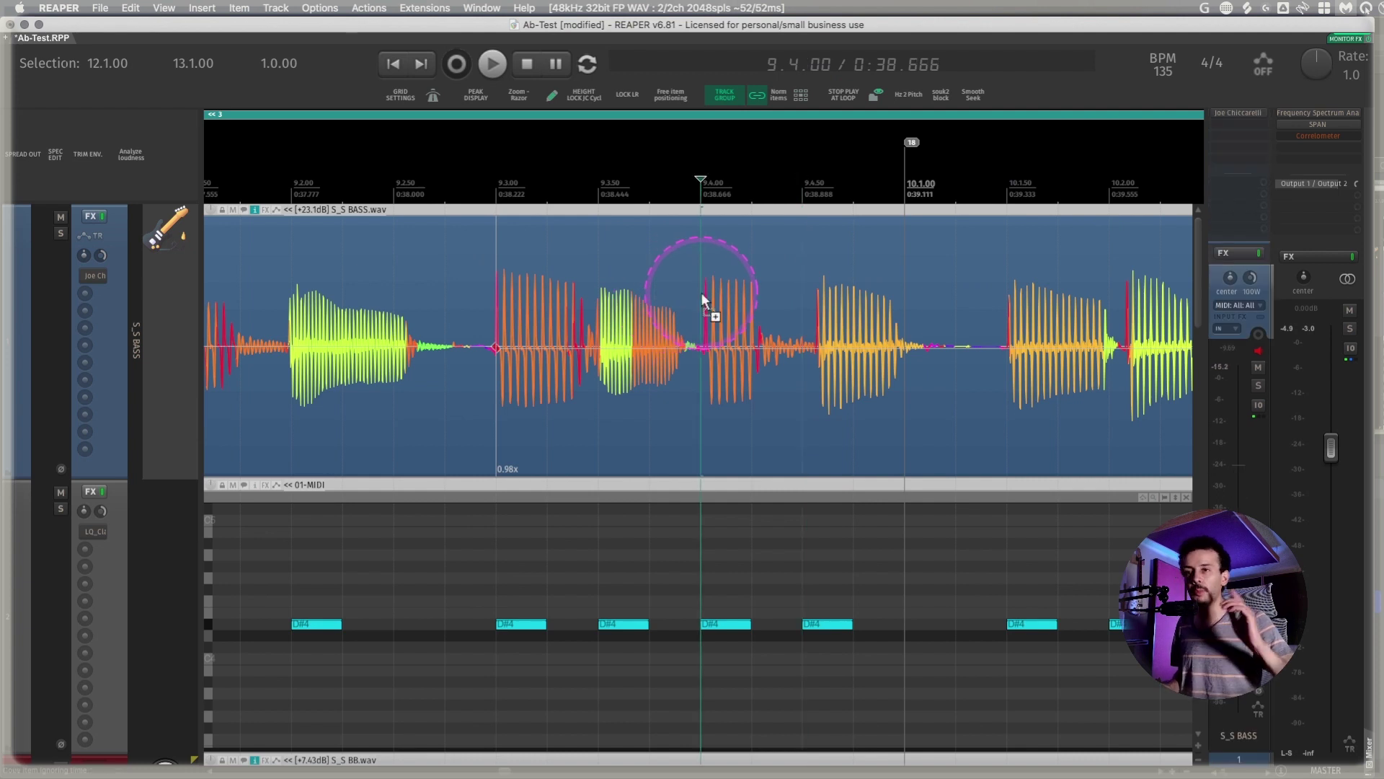
{"action": "key", "text": "shift+w"}
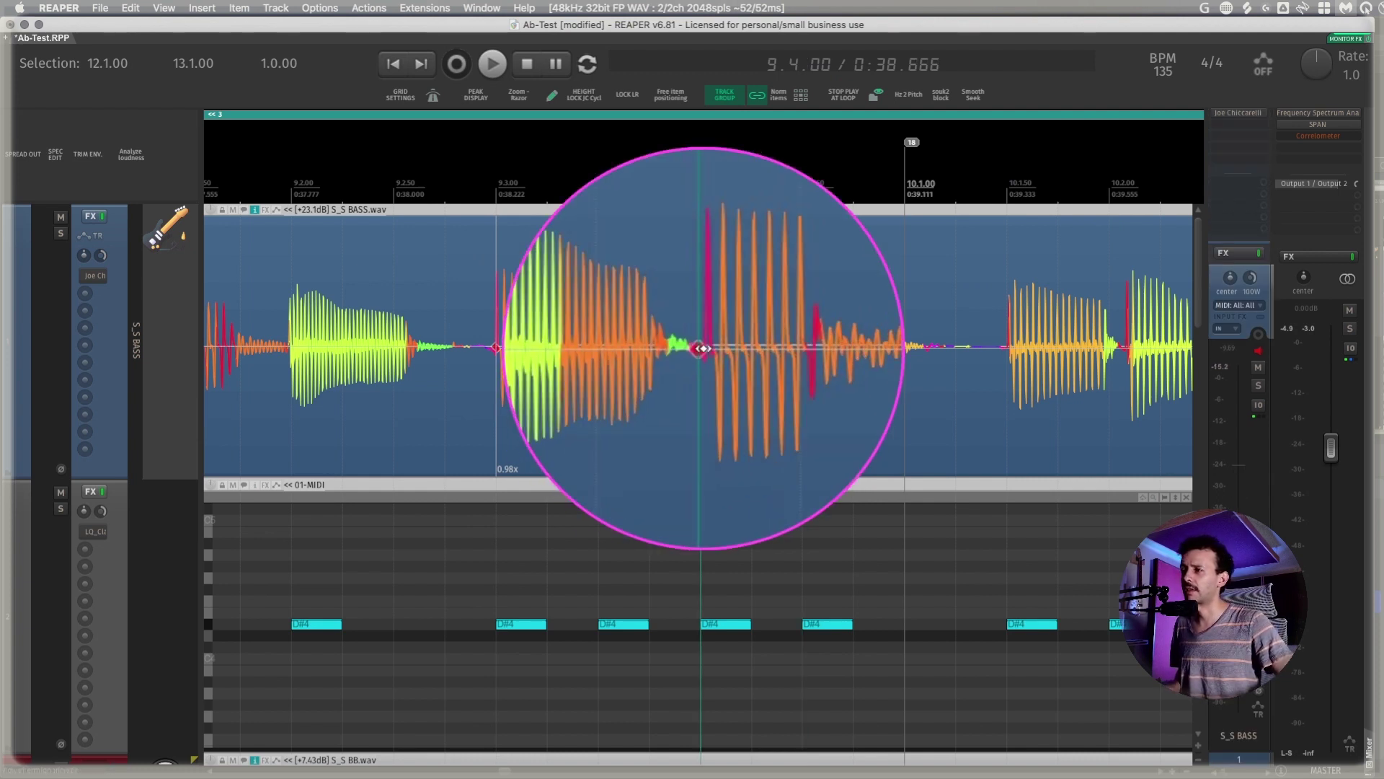
{"action": "scroll", "coordinate": [763, 355], "scroll_direction": "up", "scroll_amount": 1}
{"action": "key", "text": "ctrl+z"}
Add stretch markers on the bass attacks at 9.4.02 and 10.1.50
{"action": "left_click", "coordinate": [710, 327]}
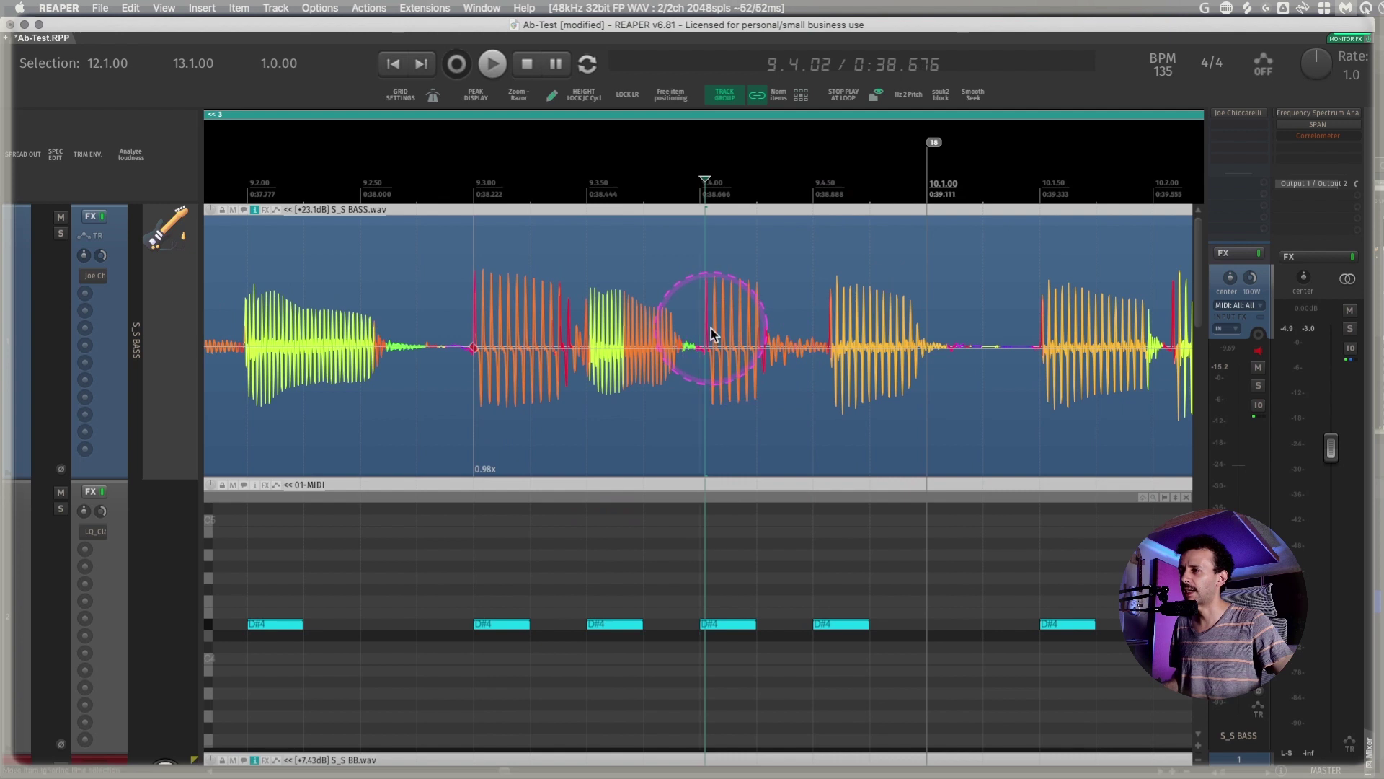
{"action": "left_click", "coordinate": [1036, 321]}
{"action": "key", "text": "shift+w"}
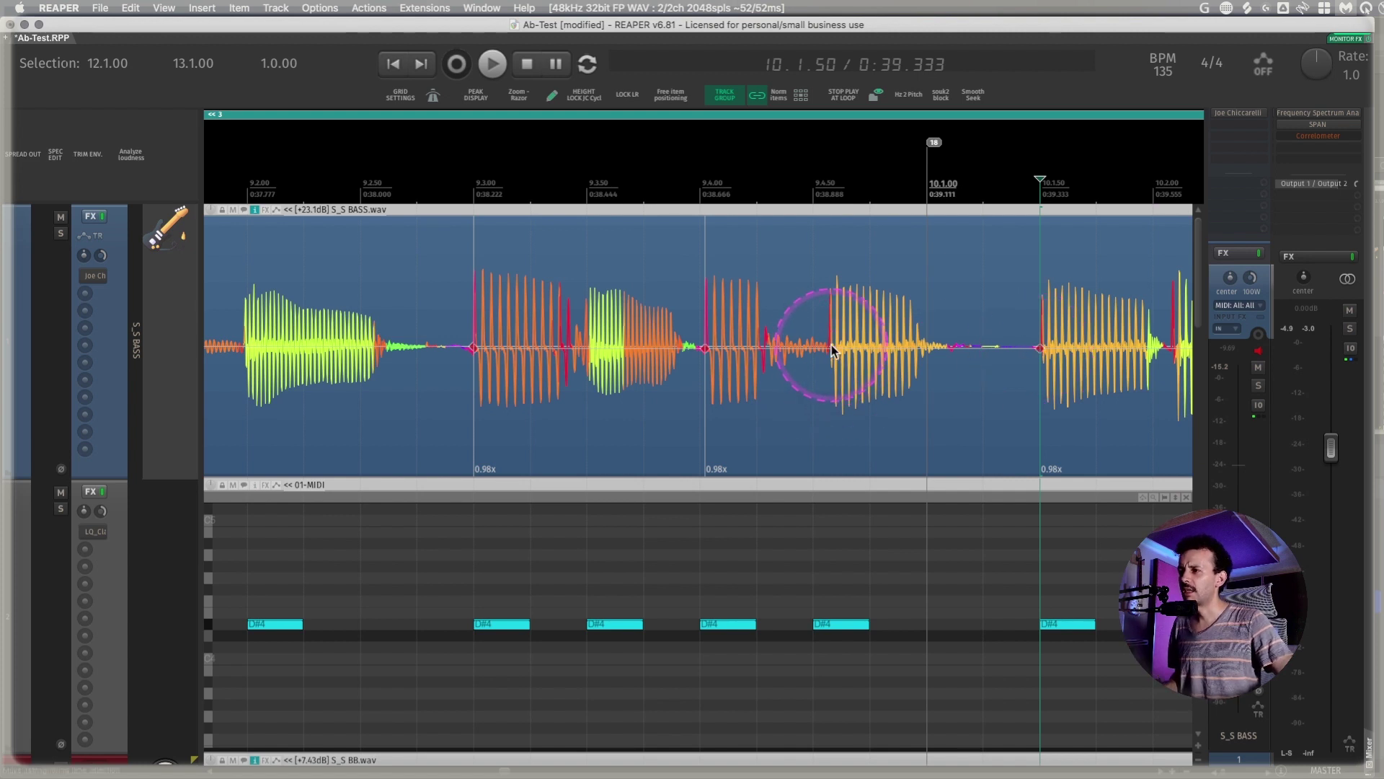
Add a stretch marker on the bass attack at 9.4.57 and pull it back to just after 9.4.50
{"action": "left_click", "coordinate": [816, 316]}
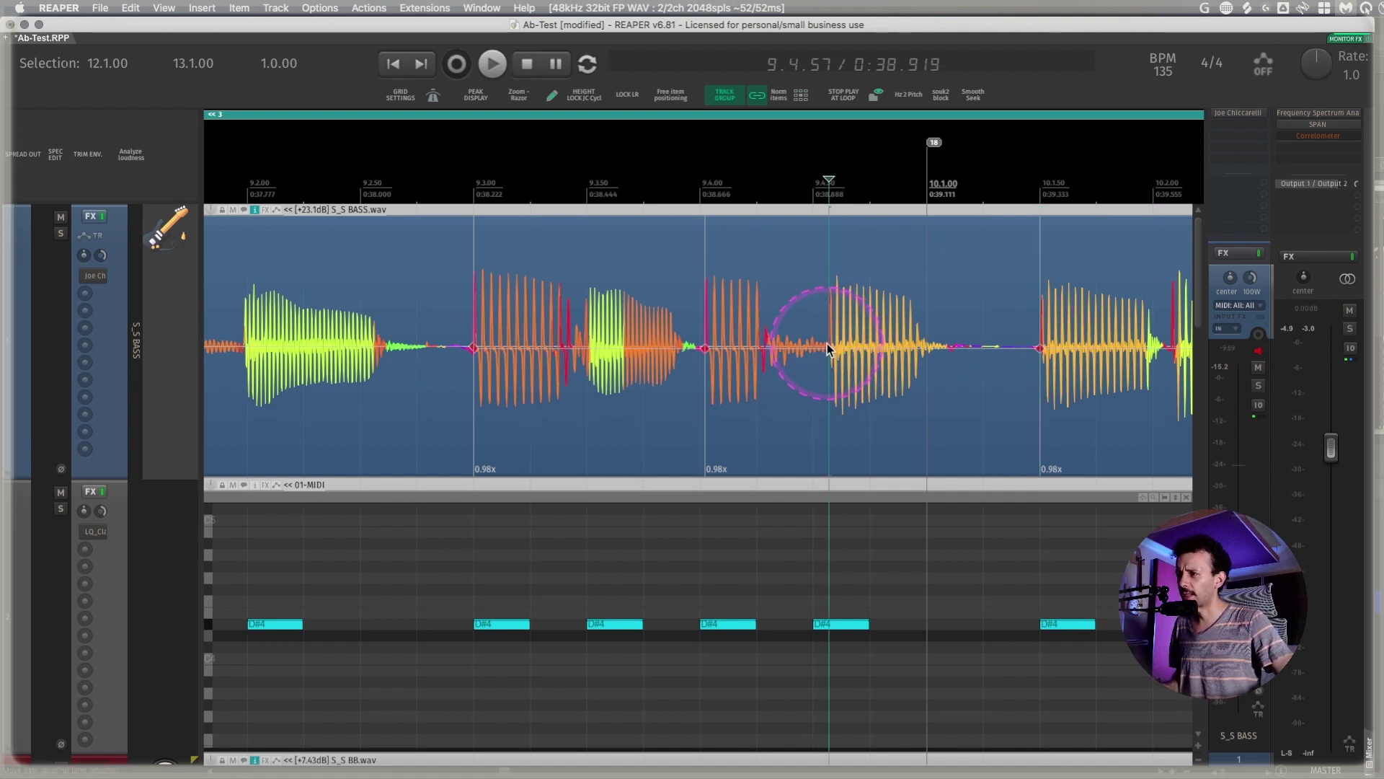
{"action": "key", "text": "shift+w"}
{"action": "left_click_drag", "start_coordinate": [829, 345], "coordinate": [802, 412]}
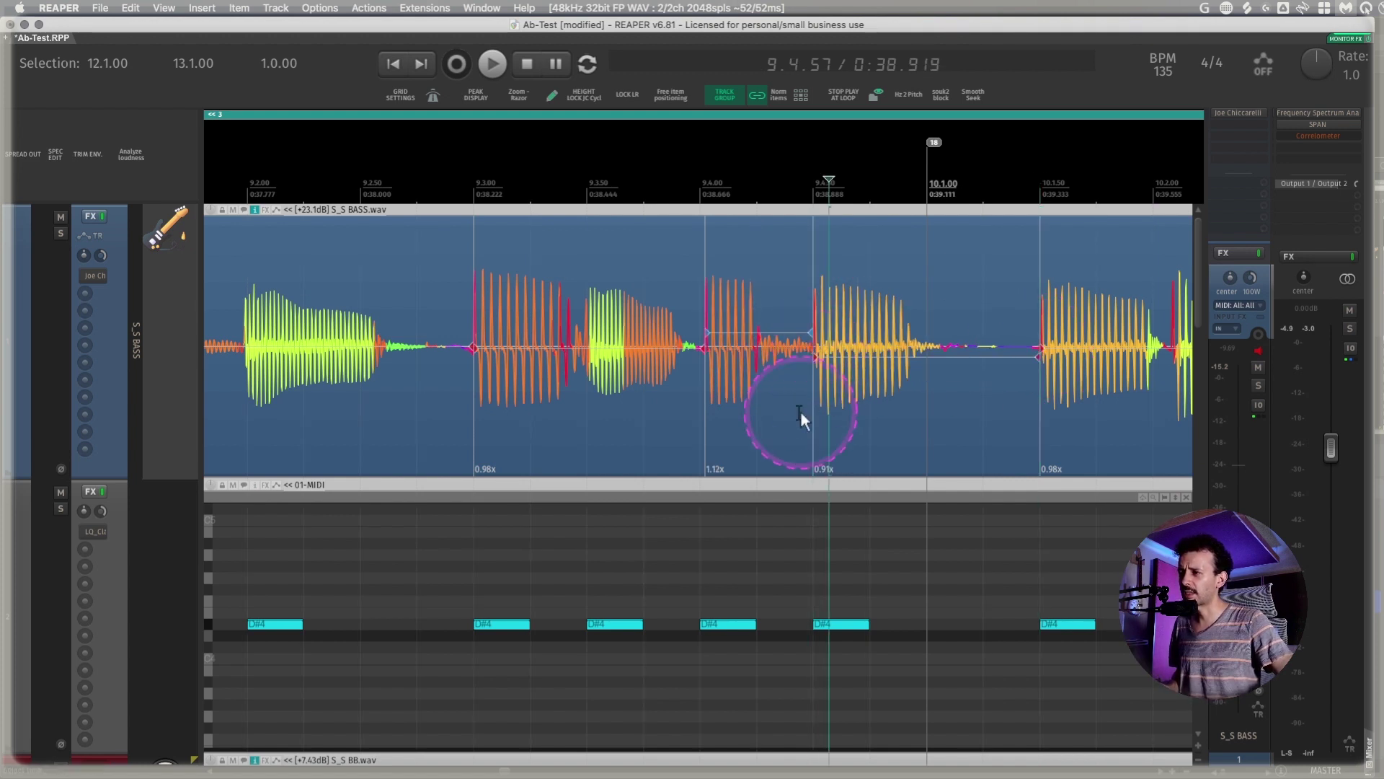
{"action": "left_click_drag", "start_coordinate": [810, 331], "coordinate": [817, 330]}
{"action": "scroll", "coordinate": [838, 369], "scroll_direction": "right", "scroll_amount": 1}
{"action": "scroll", "coordinate": [838, 369], "scroll_direction": "right", "scroll_amount": 10}
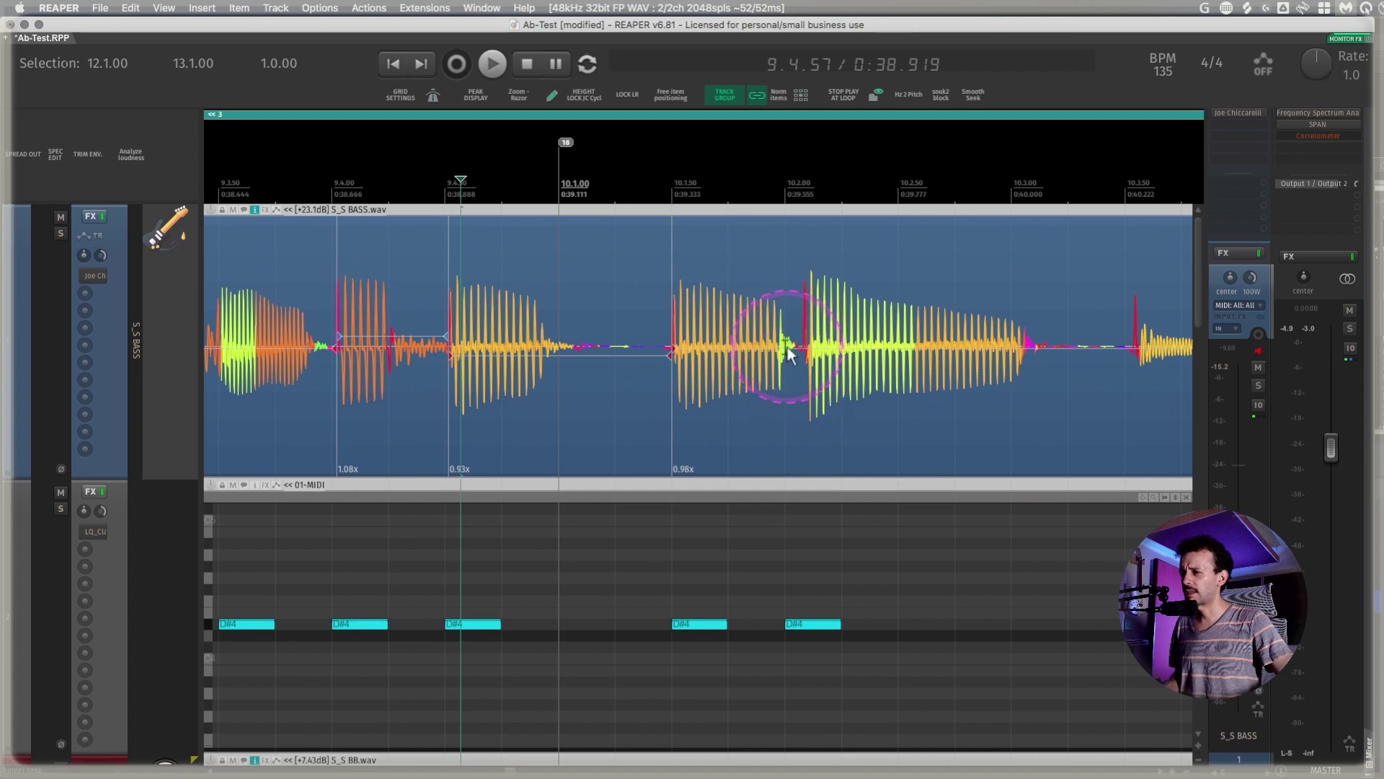
Add stretch markers on the bass attack just after 10.2.00 and at 10.3.54, and move the first onto 10.2.00
{"action": "left_click", "coordinate": [777, 332]}
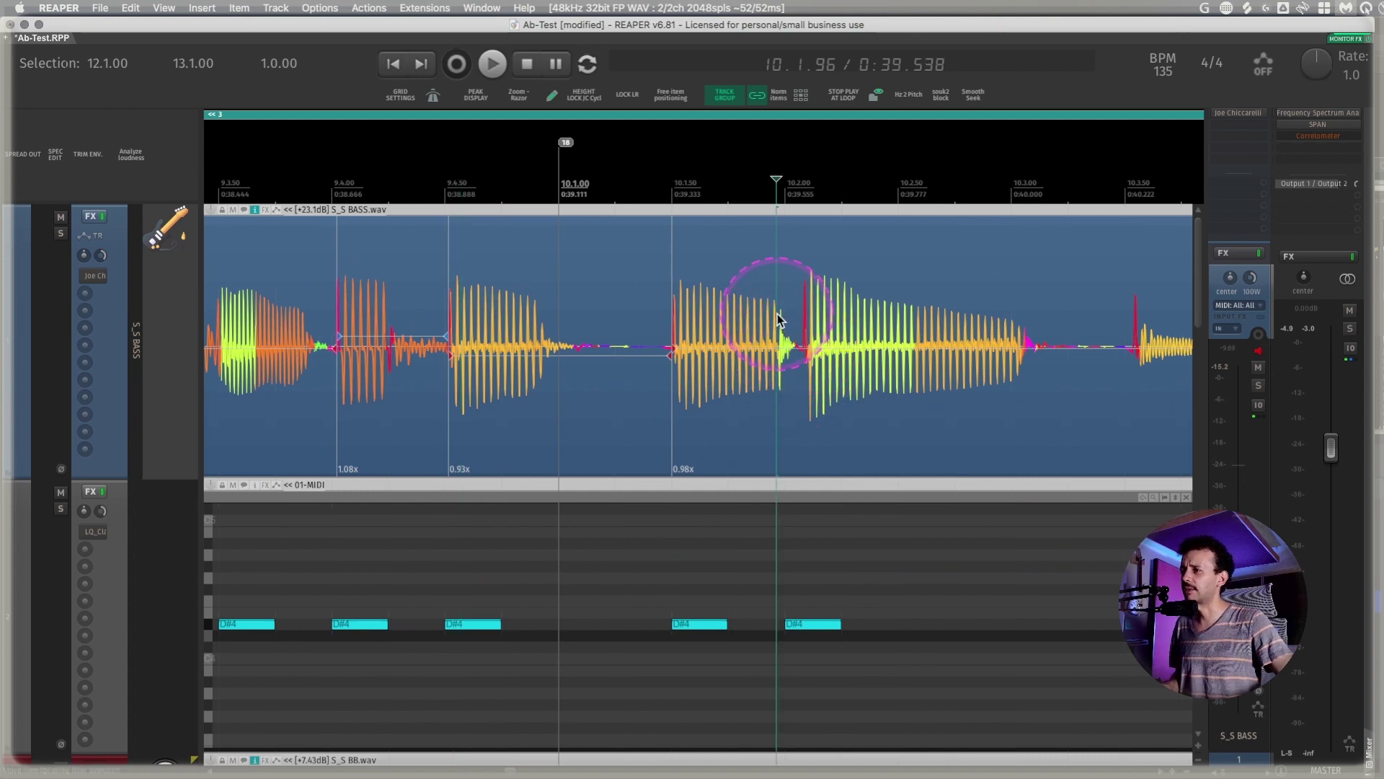
{"action": "left_click", "coordinate": [802, 331]}
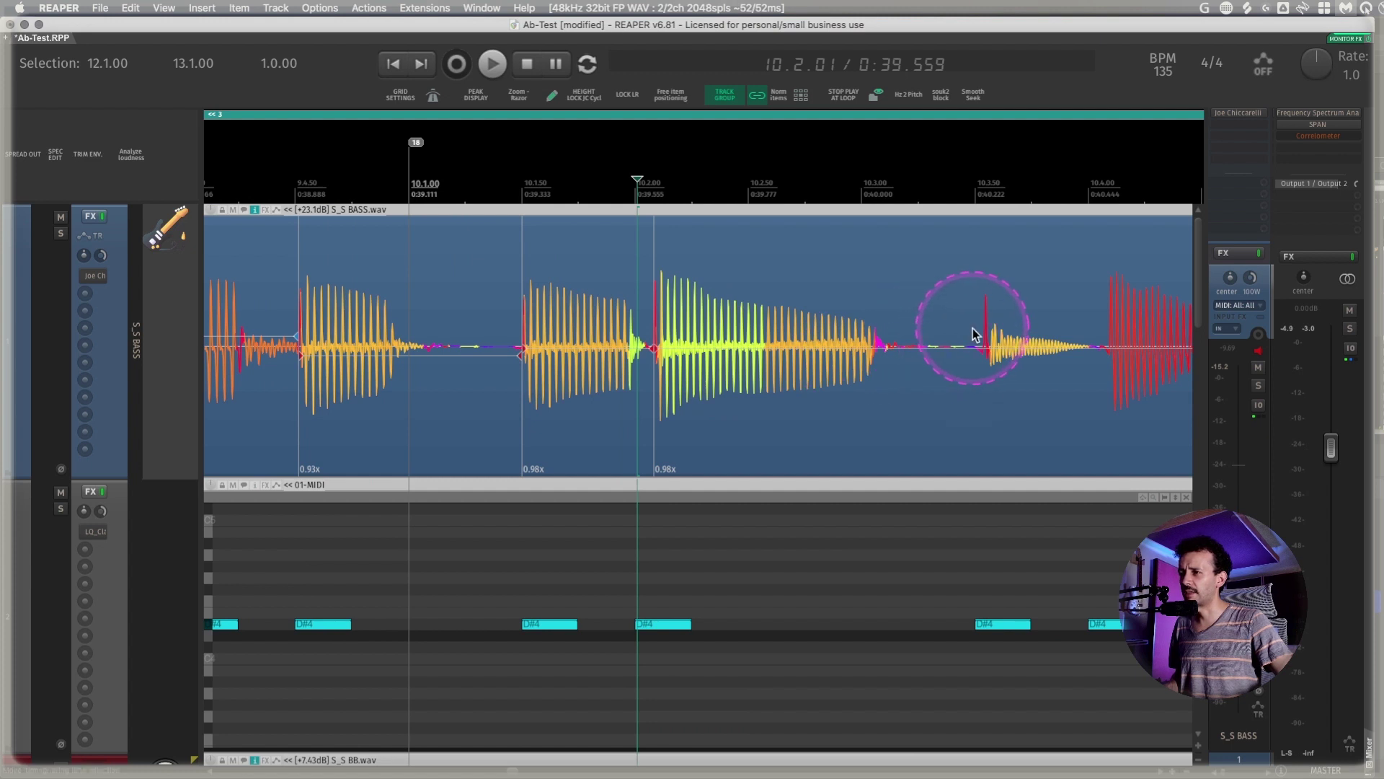
{"action": "left_click", "coordinate": [974, 336]}
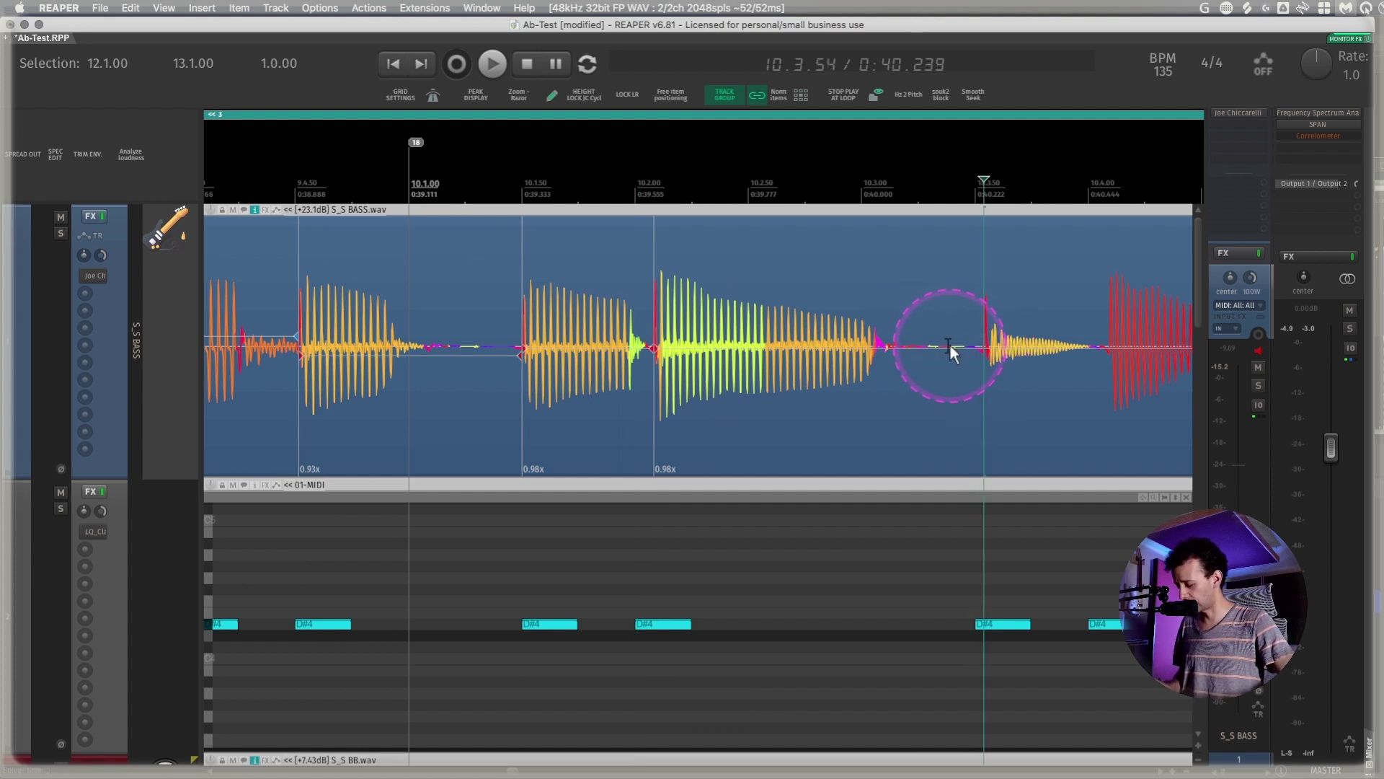
{"action": "scroll", "coordinate": [950, 344], "scroll_direction": "left", "scroll_amount": 2}
{"action": "left_click_drag", "start_coordinate": [791, 347], "coordinate": [774, 347]}
{"action": "scroll", "coordinate": [842, 425], "scroll_direction": "right", "scroll_amount": 2}
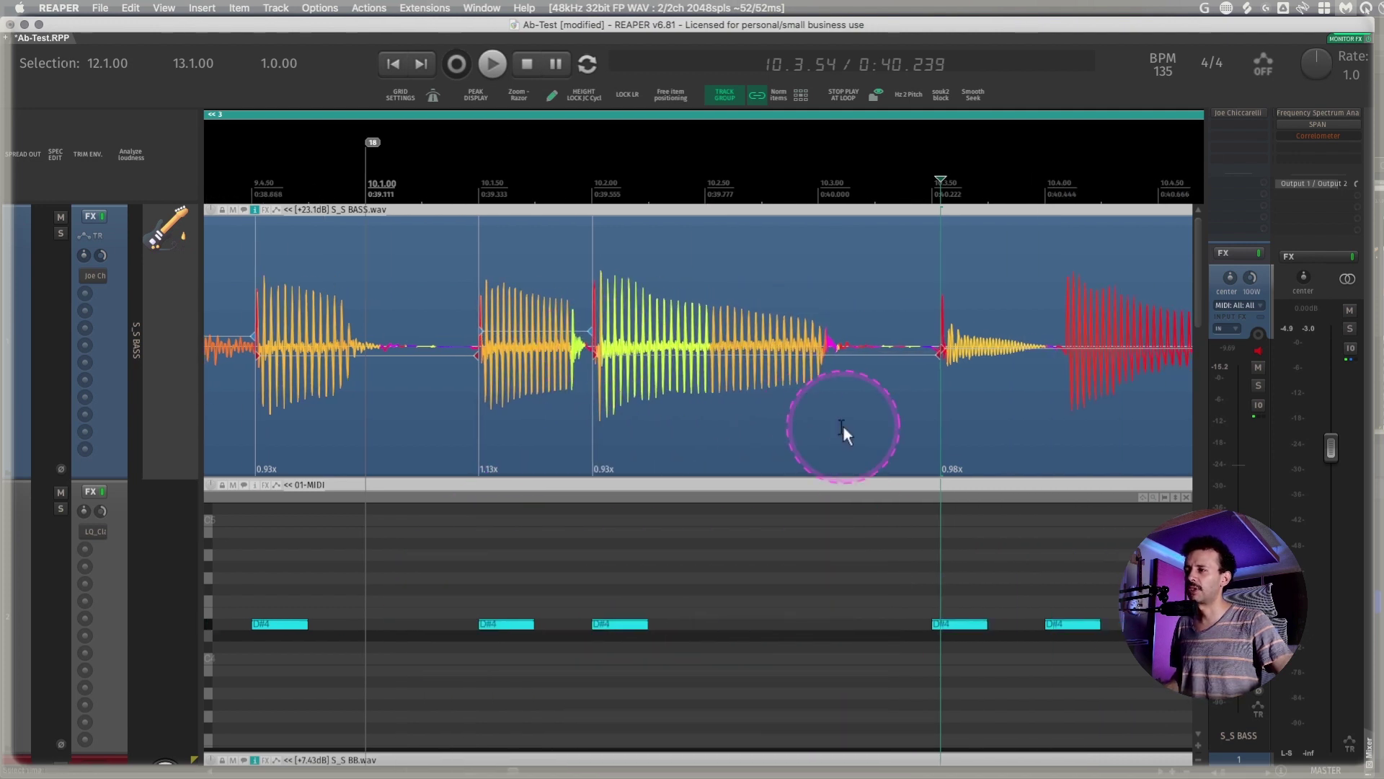
Add a stretch marker on the bass attack at 10.4.10 and move it back to 10.4.00
{"action": "scroll", "coordinate": [830, 378], "scroll_direction": "right", "scroll_amount": 2}
{"action": "scroll", "coordinate": [831, 379], "scroll_direction": "right", "scroll_amount": 2}
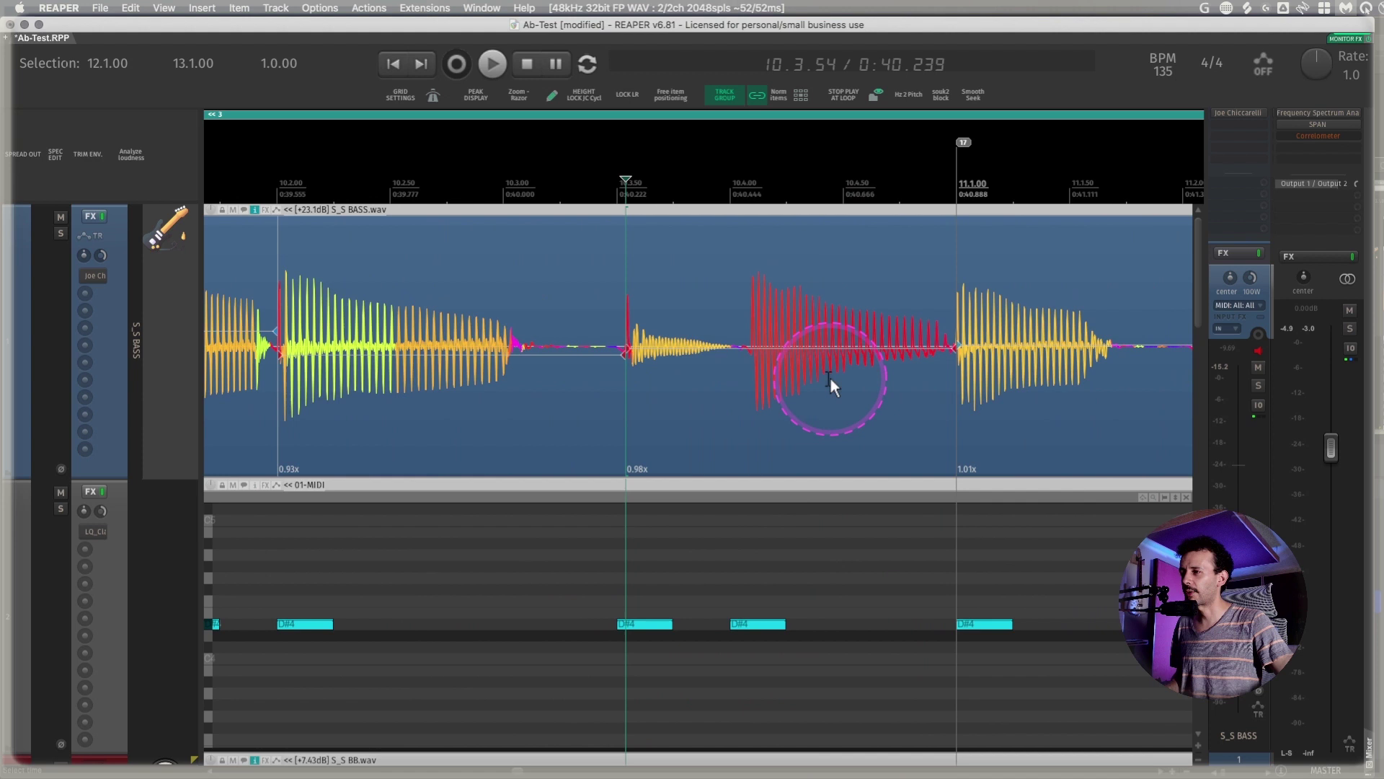
{"action": "left_click", "coordinate": [752, 328]}
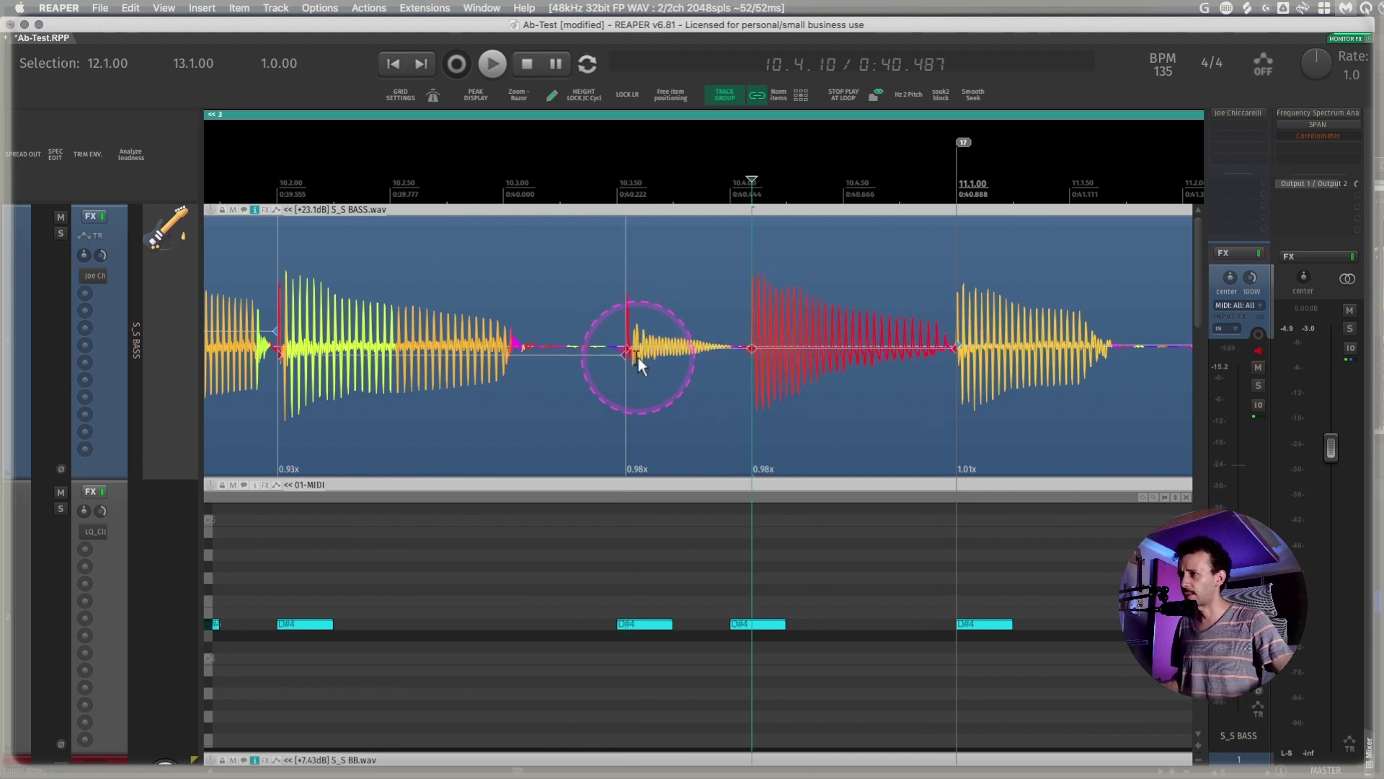
{"action": "left_click_drag", "start_coordinate": [752, 348], "coordinate": [732, 349]}
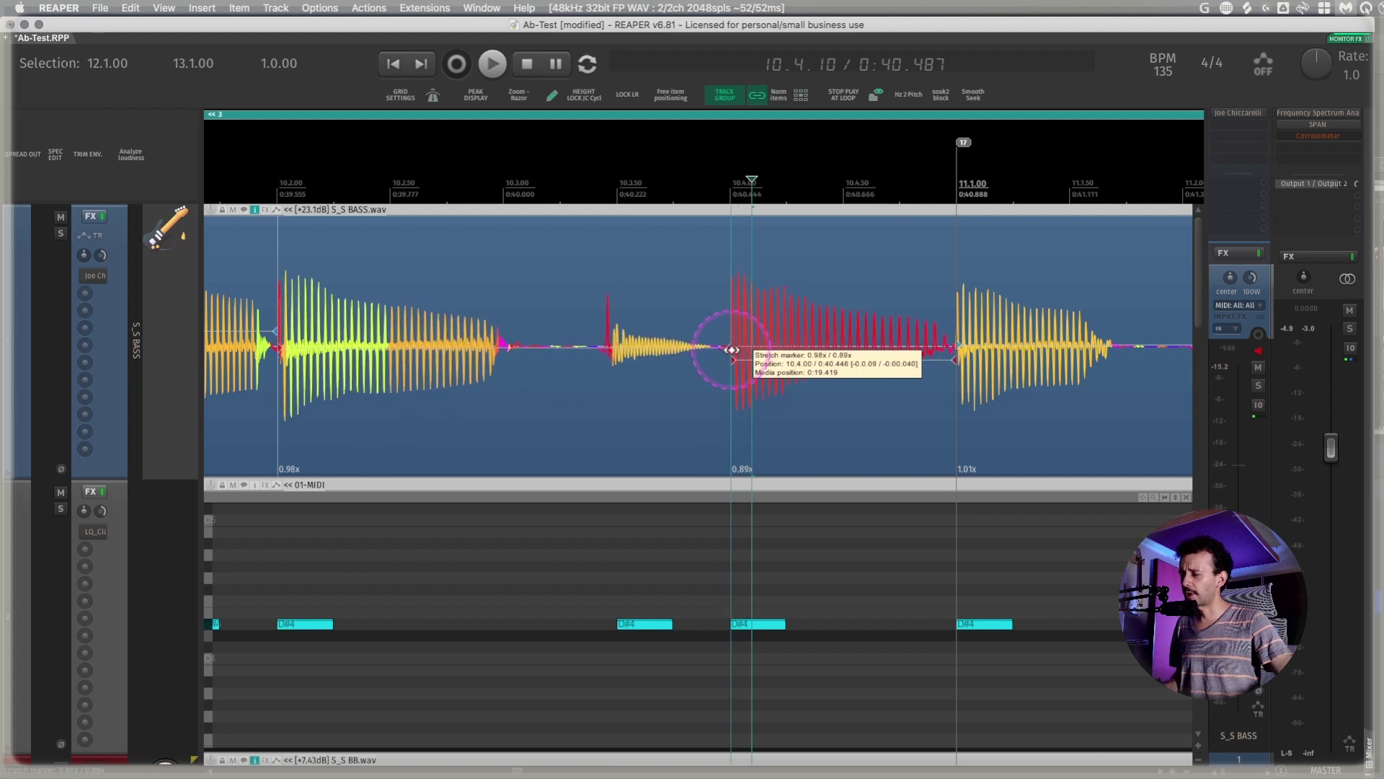
Add a stretch marker on the bass attack at 10.3.45 and move it onto the claves note at 10.3.50
{"action": "left_click", "coordinate": [622, 350], "text": "alt"}
{"action": "left_click", "coordinate": [600, 340]}
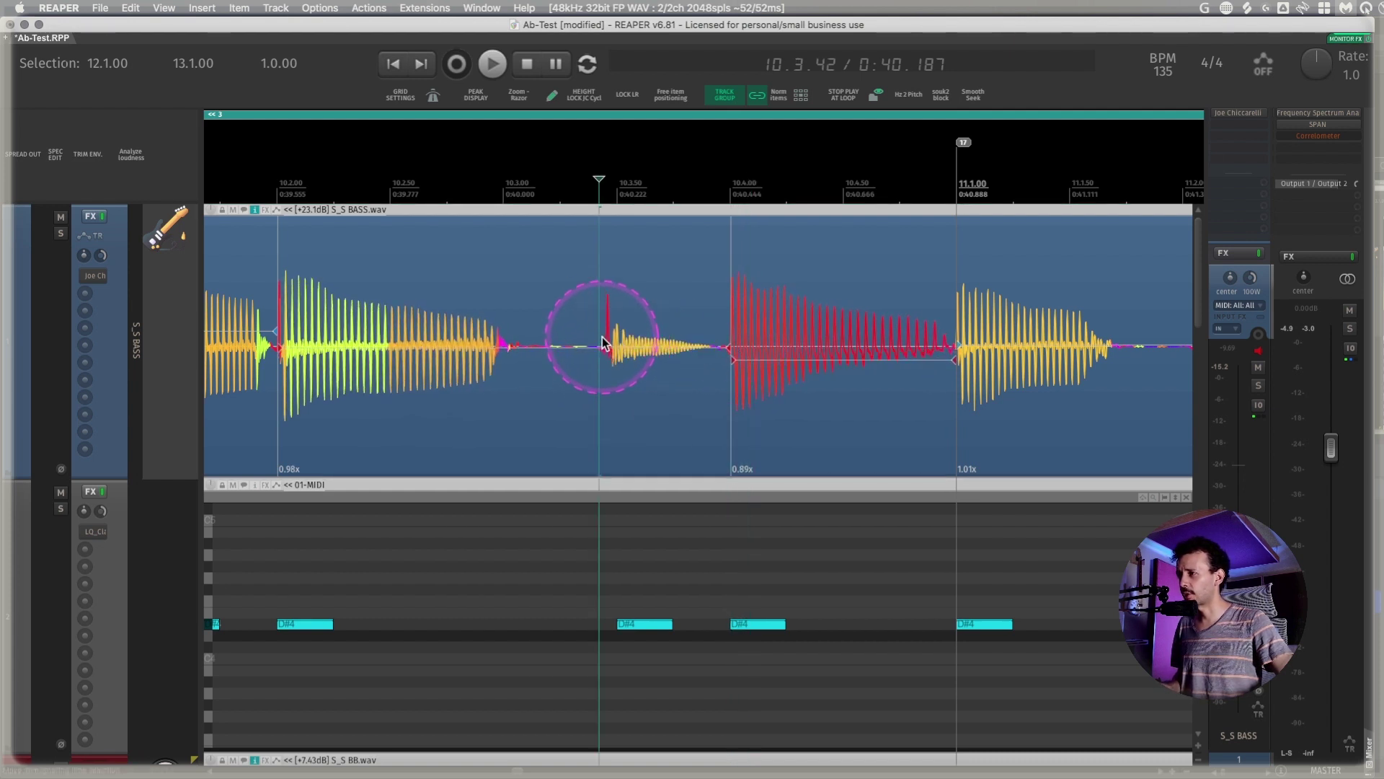
{"action": "left_click", "coordinate": [603, 346]}
{"action": "key", "text": "w"}
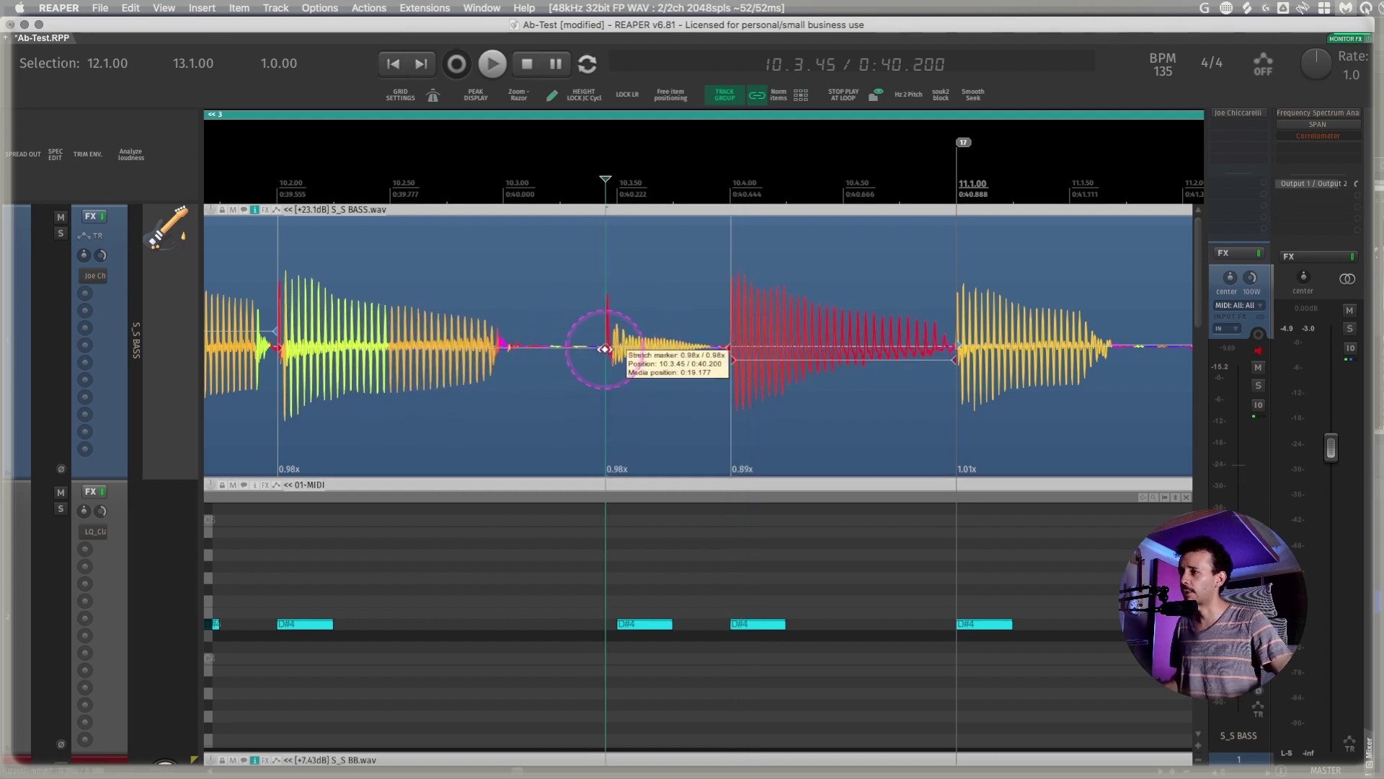
Add a stretch marker on the bass attack at 11.3.53 and pull it back to 11.3.50
{"action": "scroll", "coordinate": [698, 414], "scroll_direction": "right", "scroll_amount": 5}
{"action": "scroll", "coordinate": [698, 414], "scroll_direction": "right", "scroll_amount": 5}
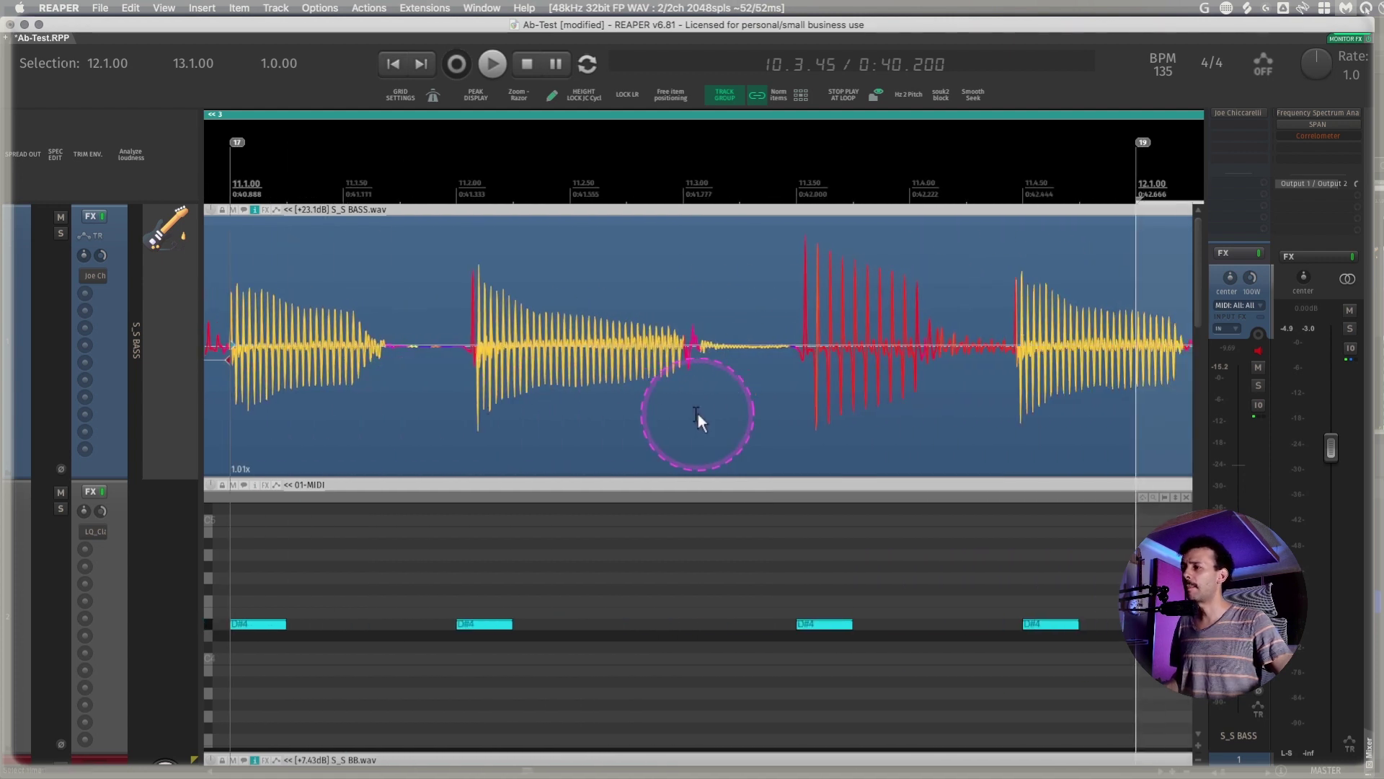
{"action": "left_click", "coordinate": [718, 332]}
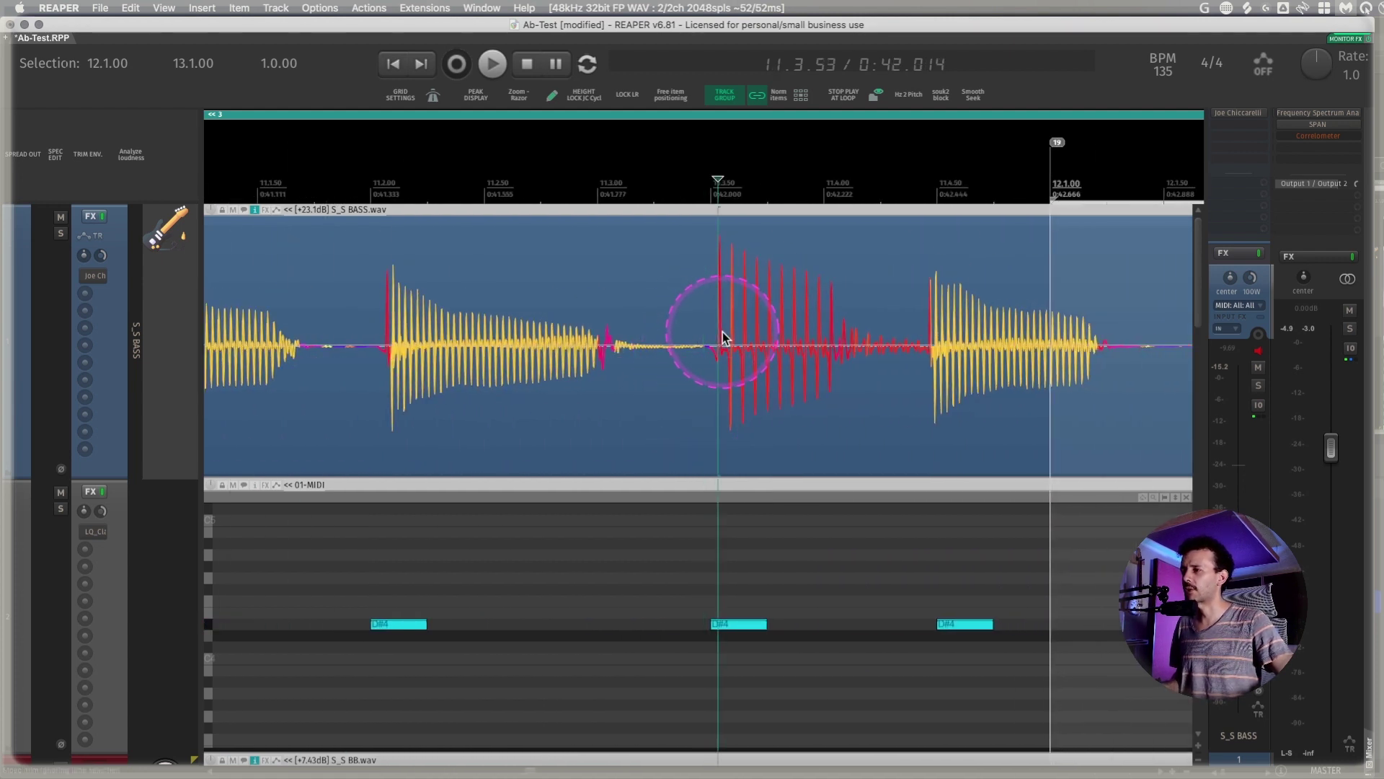
{"action": "key", "text": "w"}
{"action": "left_click_drag", "start_coordinate": [717, 345], "coordinate": [710, 345]}
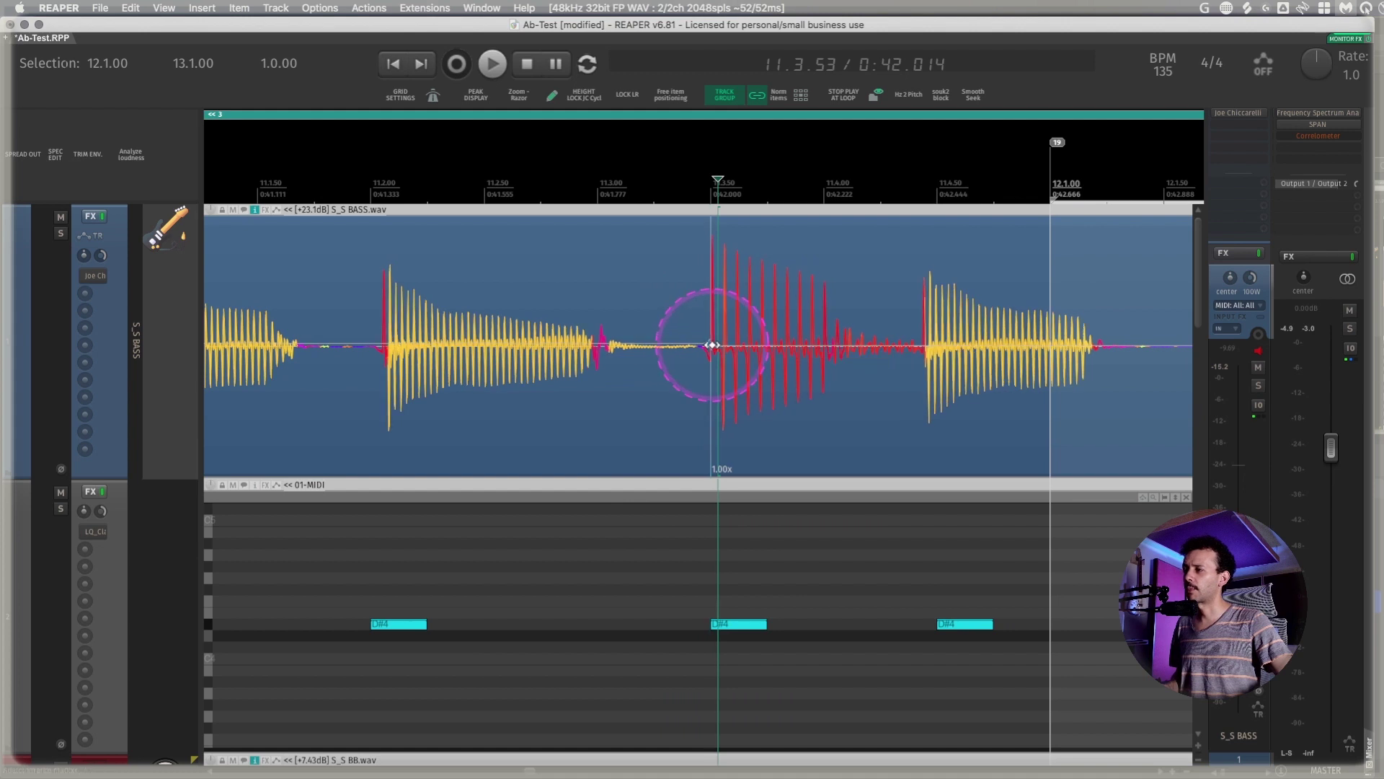
Add a stretch marker on the bass attack at 11.2.05 and move it back to 11.2.00
{"action": "left_click", "coordinate": [382, 335]}
{"action": "key", "text": "w"}
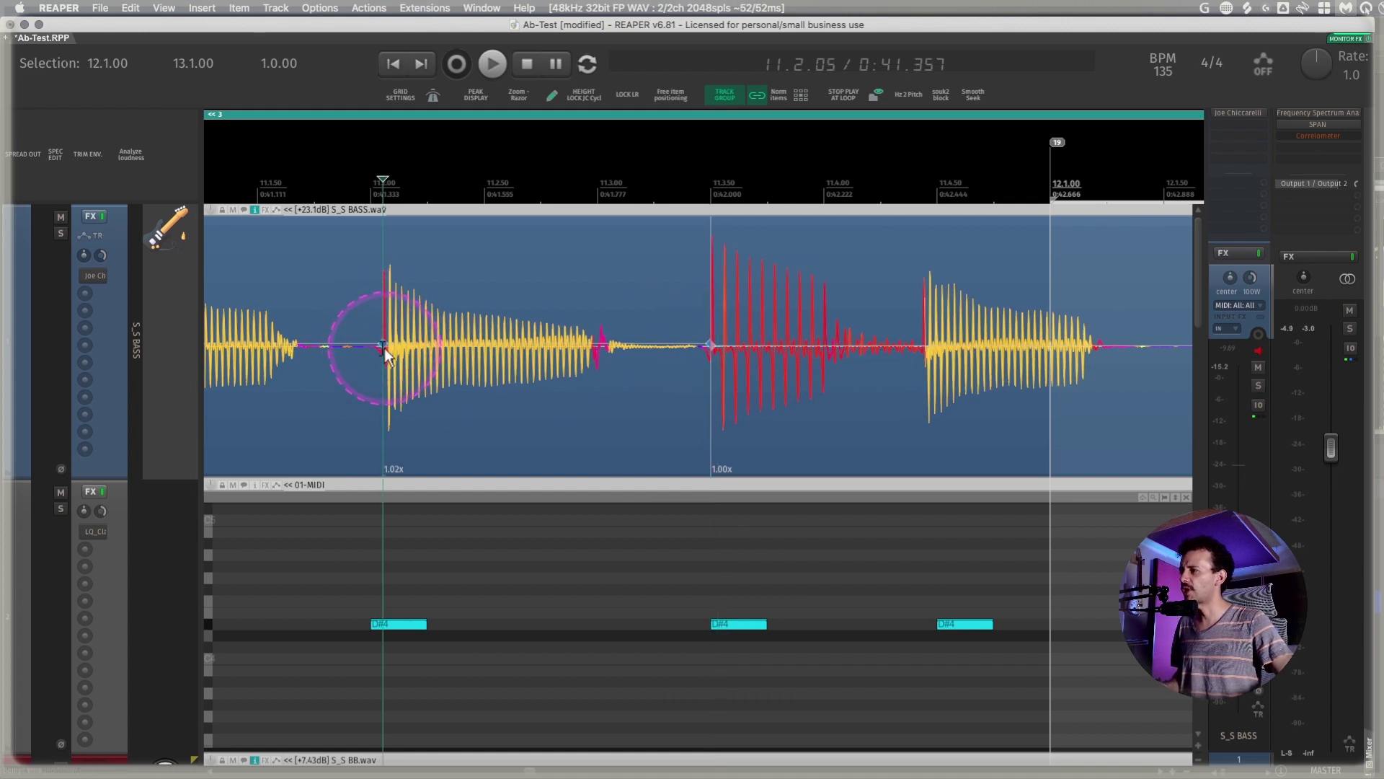
{"action": "left_click_drag", "start_coordinate": [382, 345], "coordinate": [370, 347]}
{"action": "scroll", "coordinate": [371, 349], "scroll_direction": "left", "scroll_amount": 5}
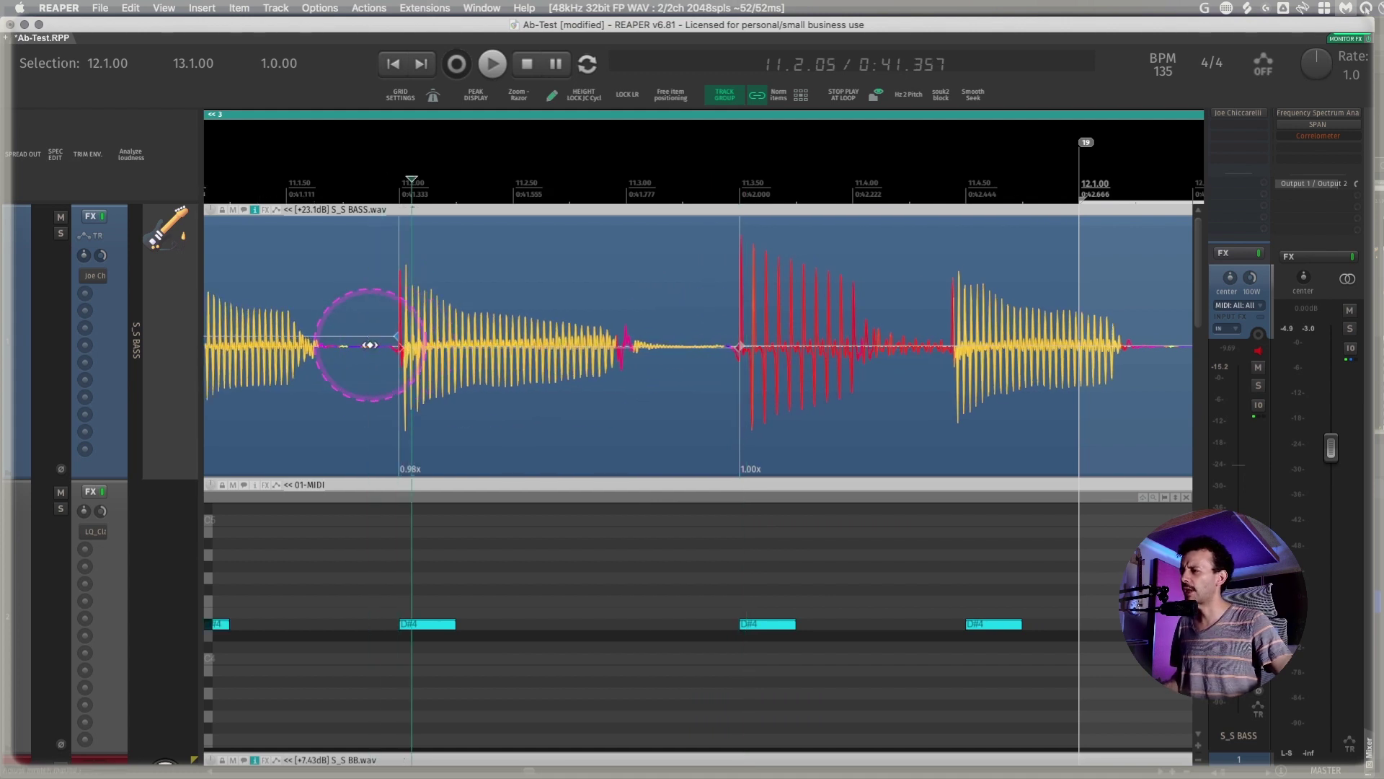
Add stretch markers on the bass attacks at 11.4.44 and 12.1.95, and move the first onto 11.4.50
{"action": "scroll", "coordinate": [372, 349], "scroll_direction": "right", "scroll_amount": 10}
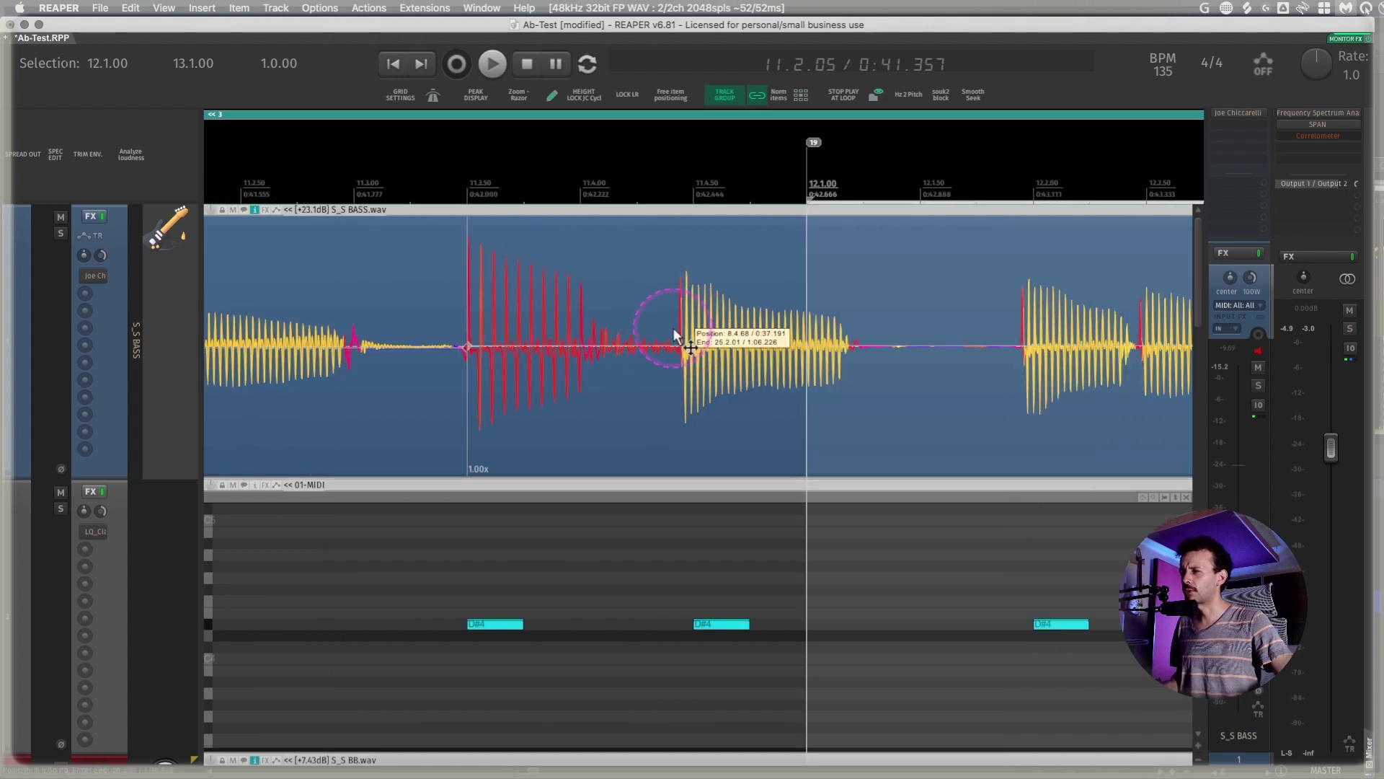
{"action": "left_click", "coordinate": [682, 338]}
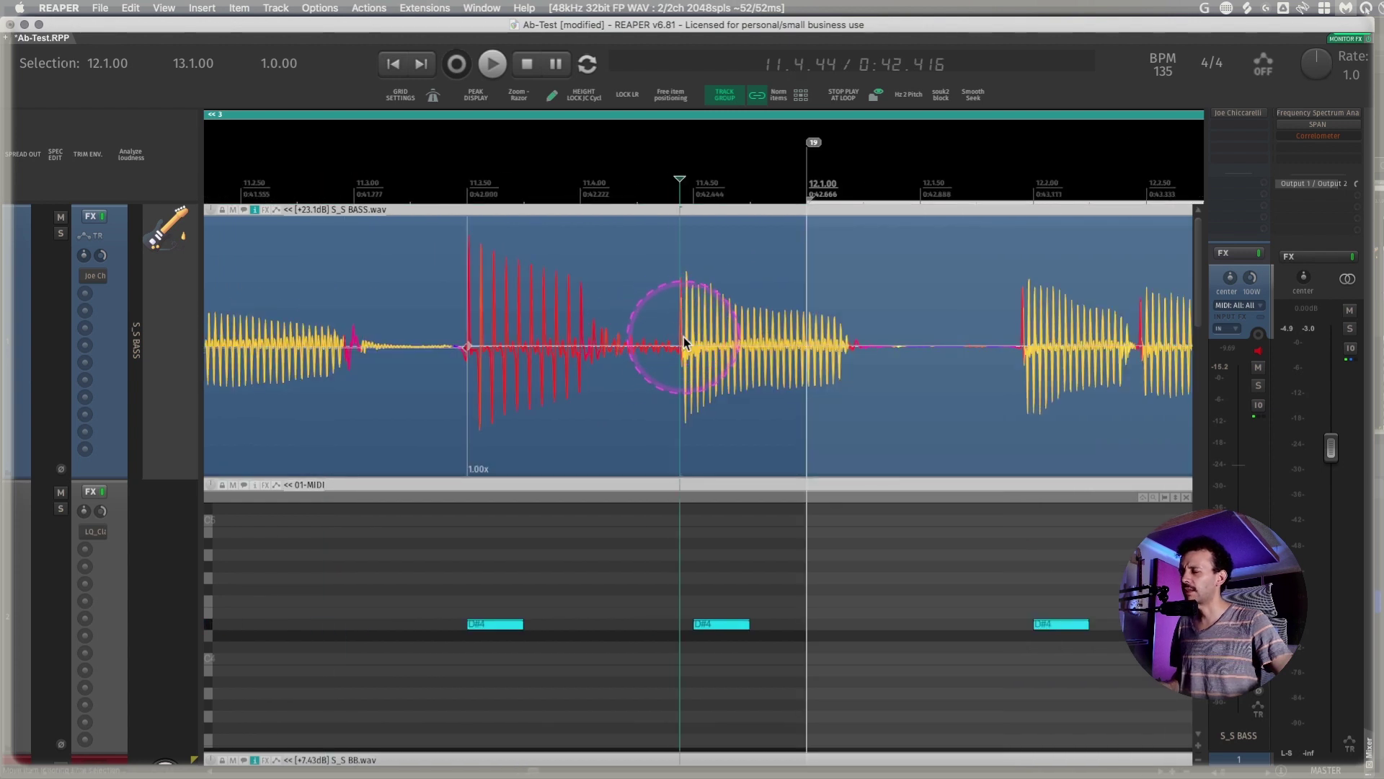
{"action": "left_click", "coordinate": [1021, 333]}
{"action": "left_click_drag", "start_coordinate": [682, 343], "coordinate": [692, 344]}
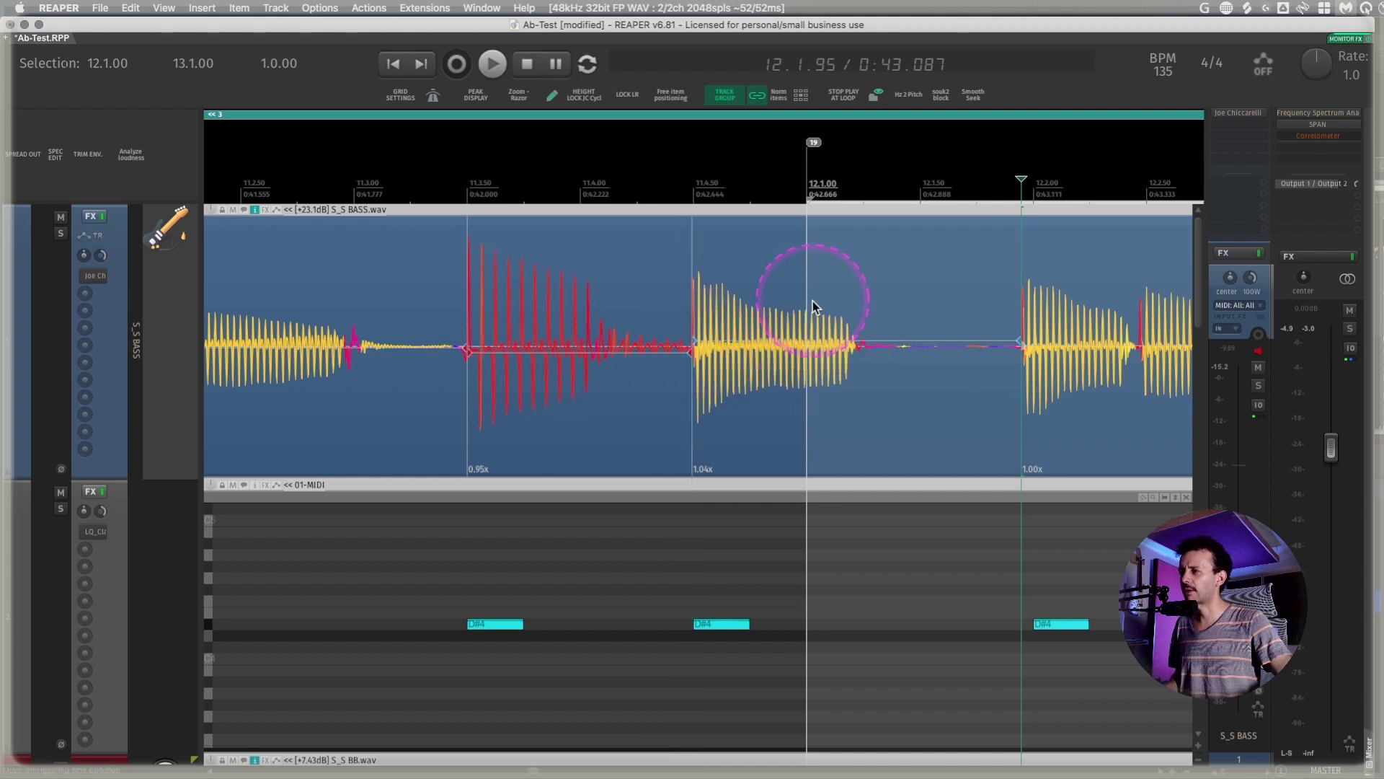
Play bar 12 from 12.1.00 to compare the bass attacks with the claves notes
{"action": "scroll", "coordinate": [812, 300], "scroll_direction": "right", "scroll_amount": 9}
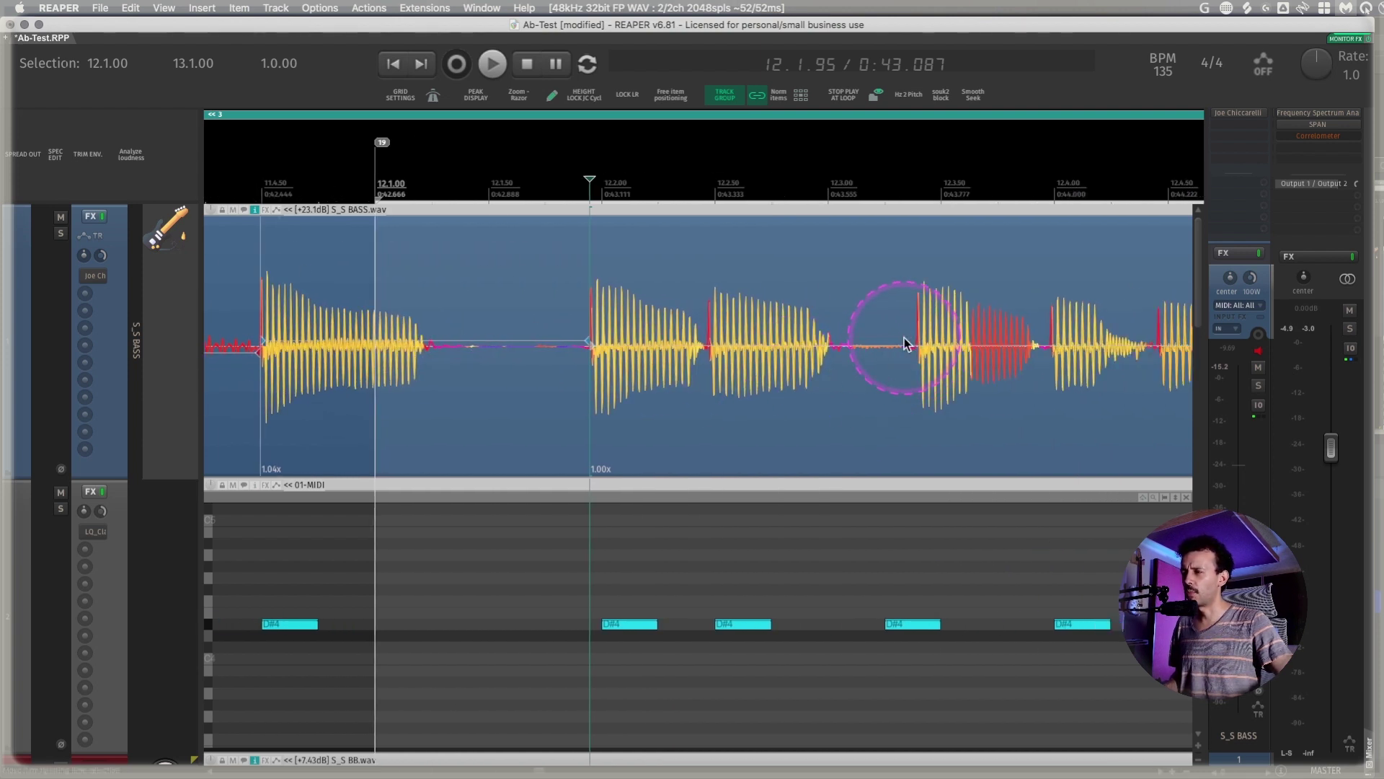
{"action": "scroll", "coordinate": [882, 343], "scroll_direction": "right", "scroll_amount": 1}
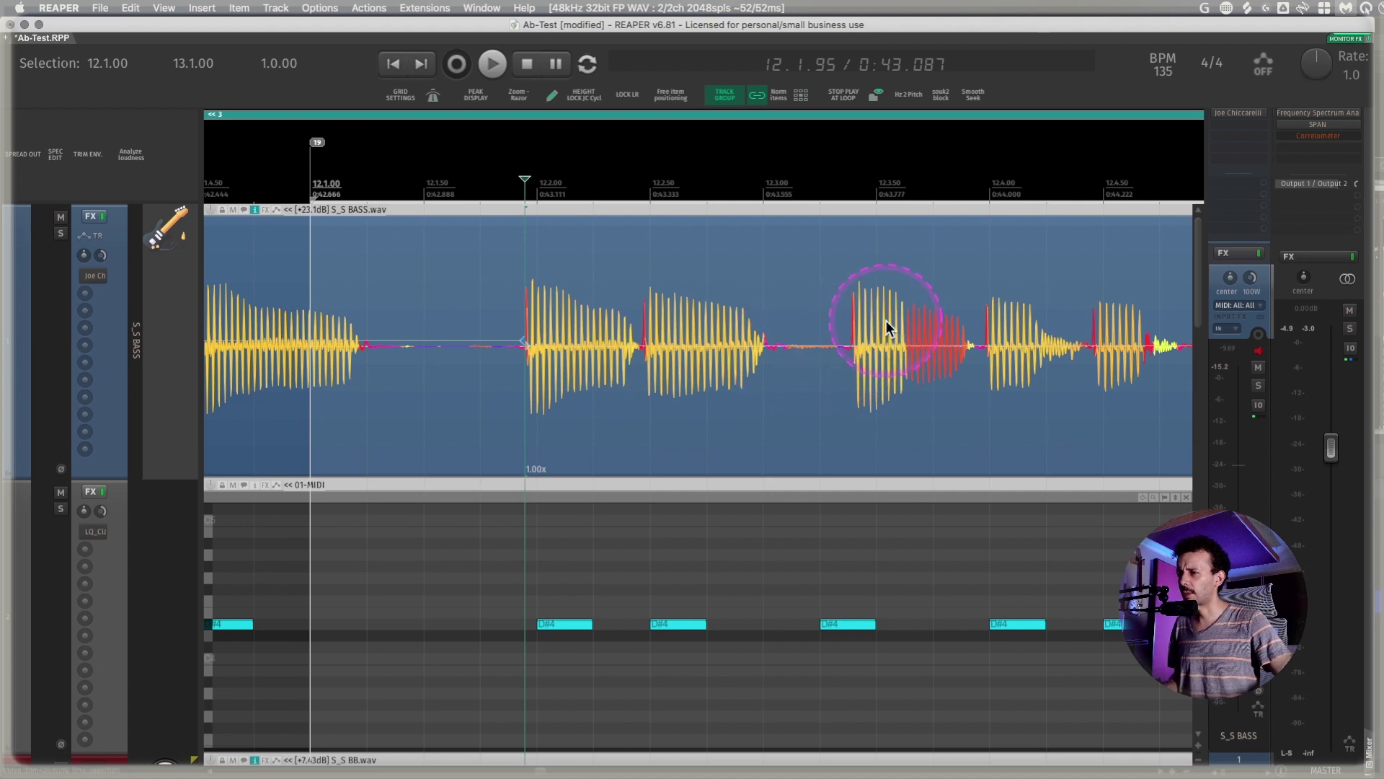
{"action": "left_click", "coordinate": [312, 185]}
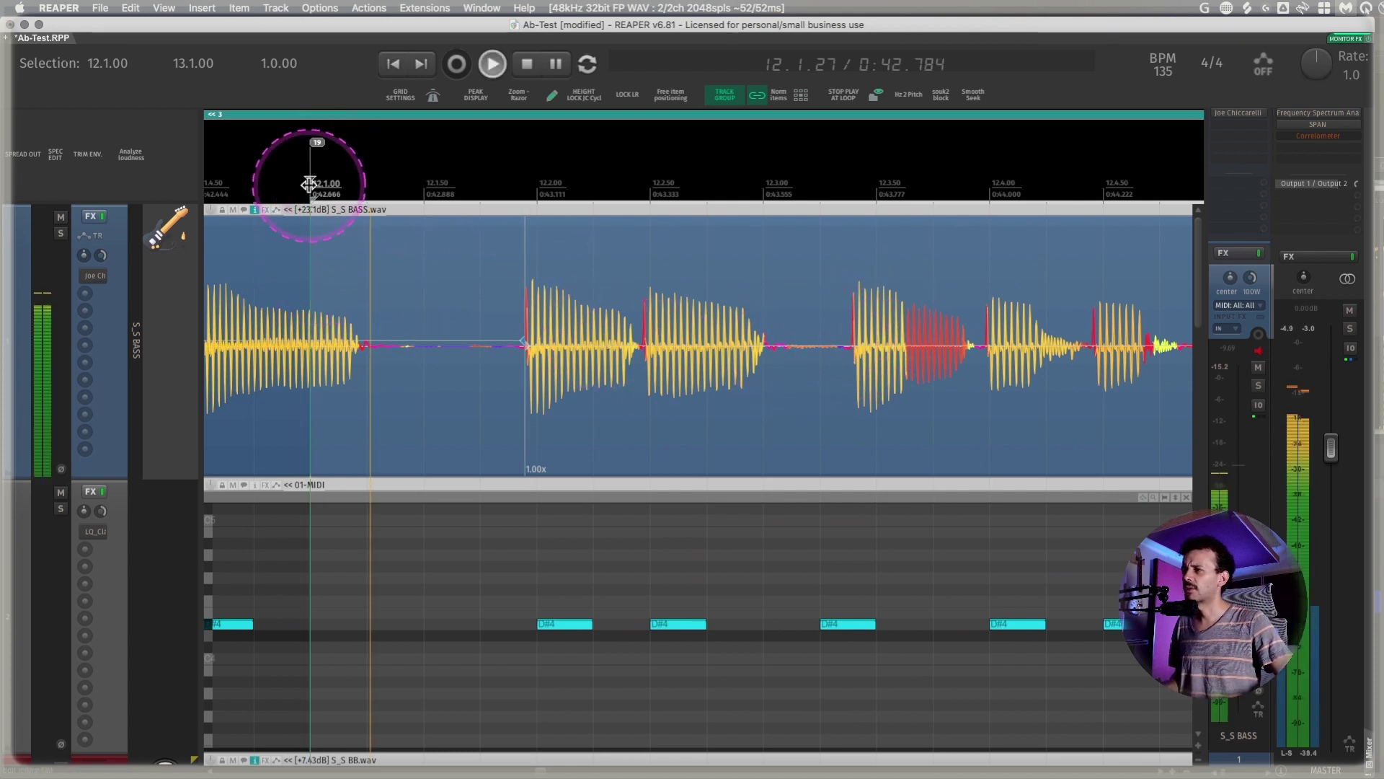
{"action": "left_click", "coordinate": [310, 185]}
{"action": "left_click", "coordinate": [310, 185]}
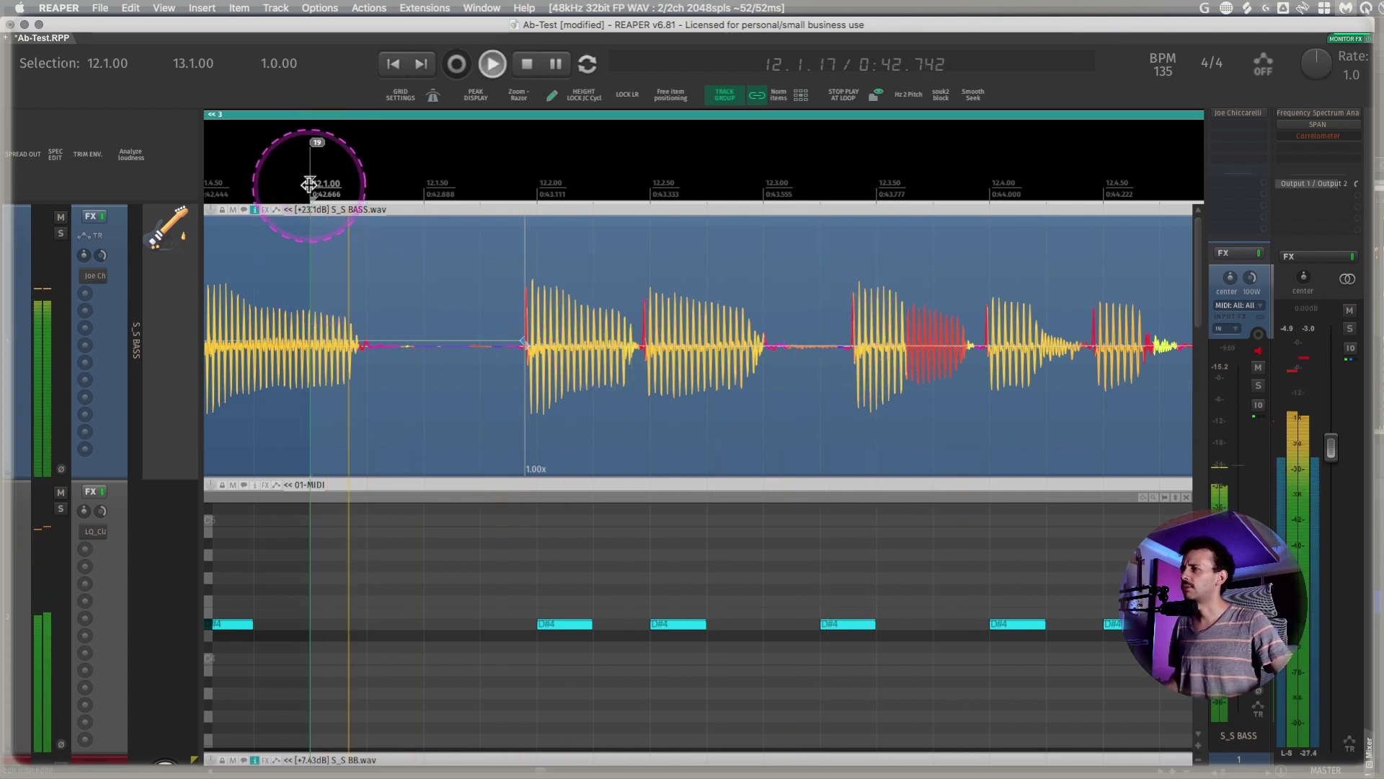
{"action": "left_click", "coordinate": [345, 191]}
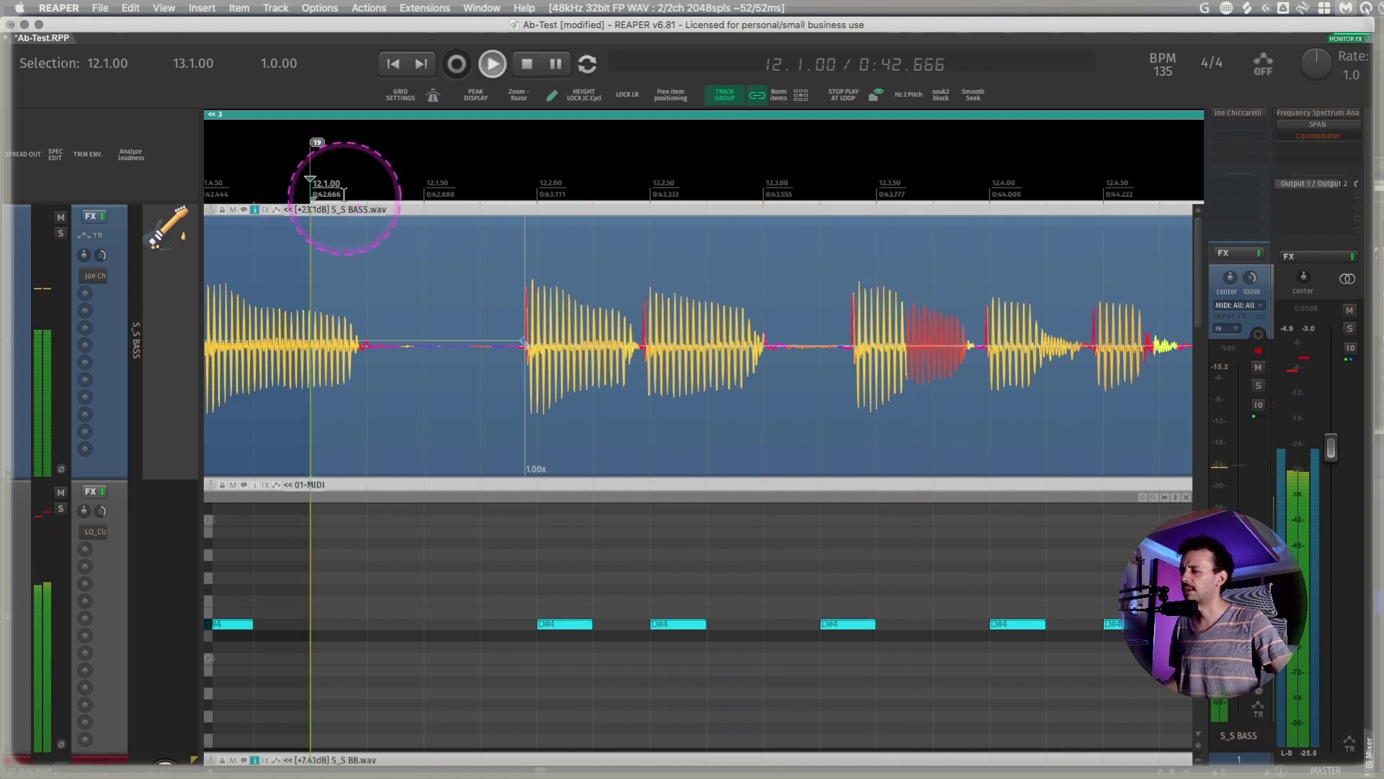
{"action": "key", "text": "space"}
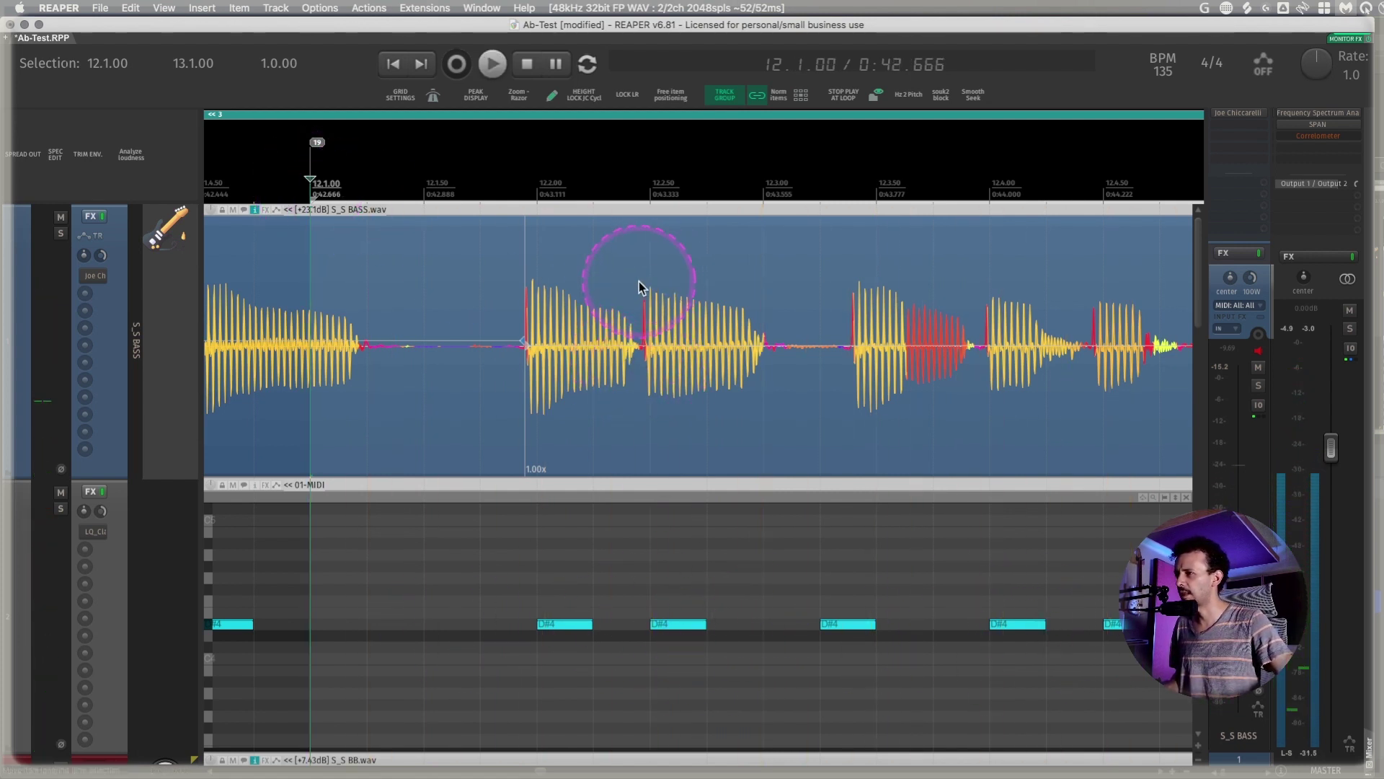
{"action": "key", "text": "space"}
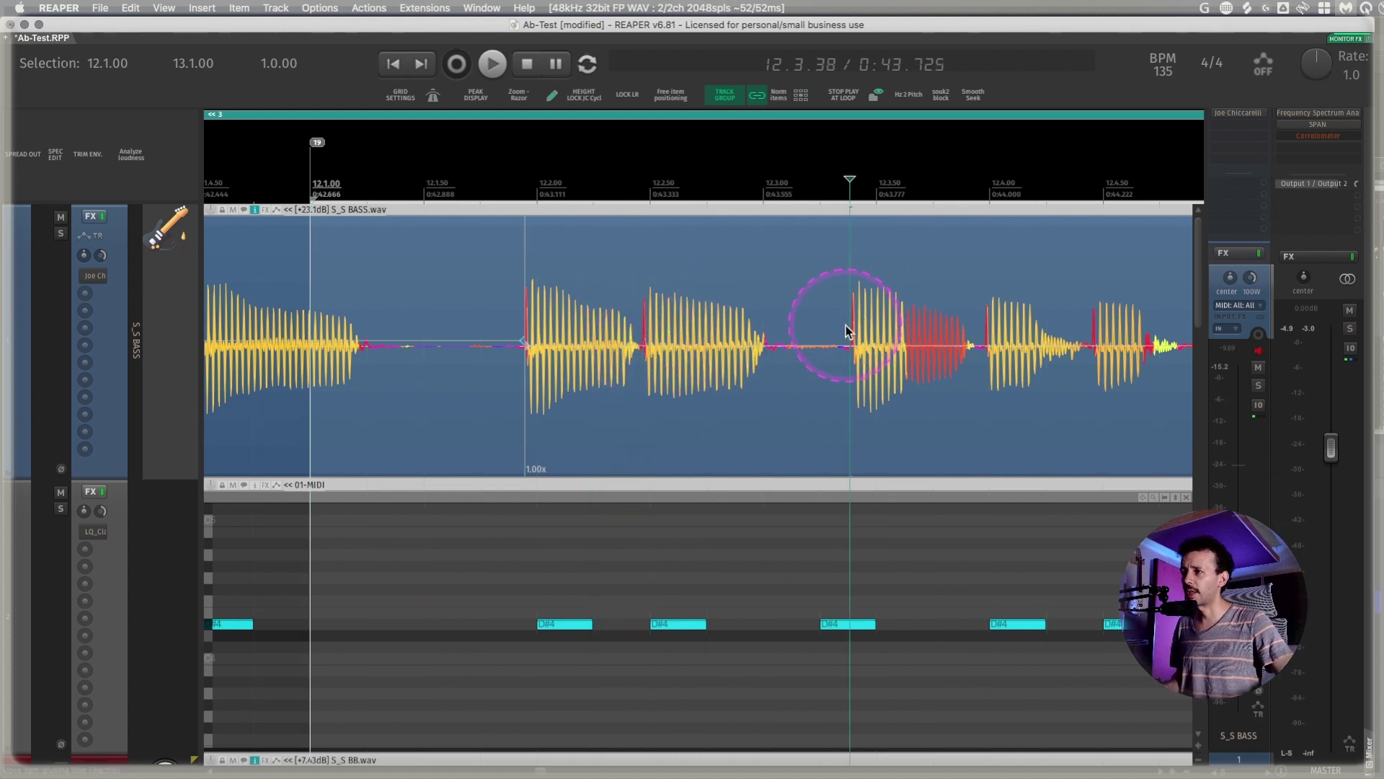
Add stretch markers on the bass attacks at 12.3.38 and 12.4.39, moving them to 12.3.25 and 12.4.50
{"action": "left_click_drag", "start_coordinate": [855, 345], "coordinate": [819, 346]}
{"action": "scroll", "coordinate": [772, 339], "scroll_direction": "right", "scroll_amount": 2}
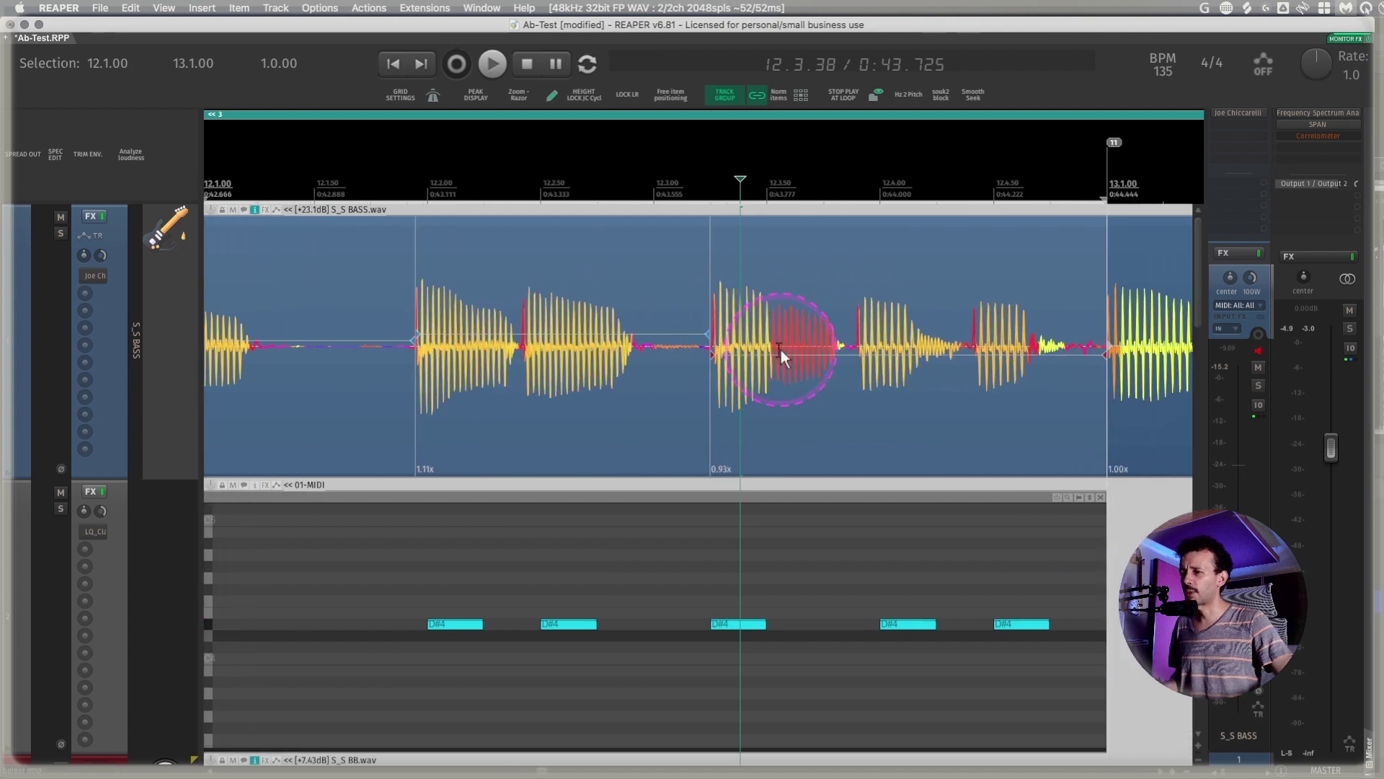
{"action": "left_click", "coordinate": [858, 333]}
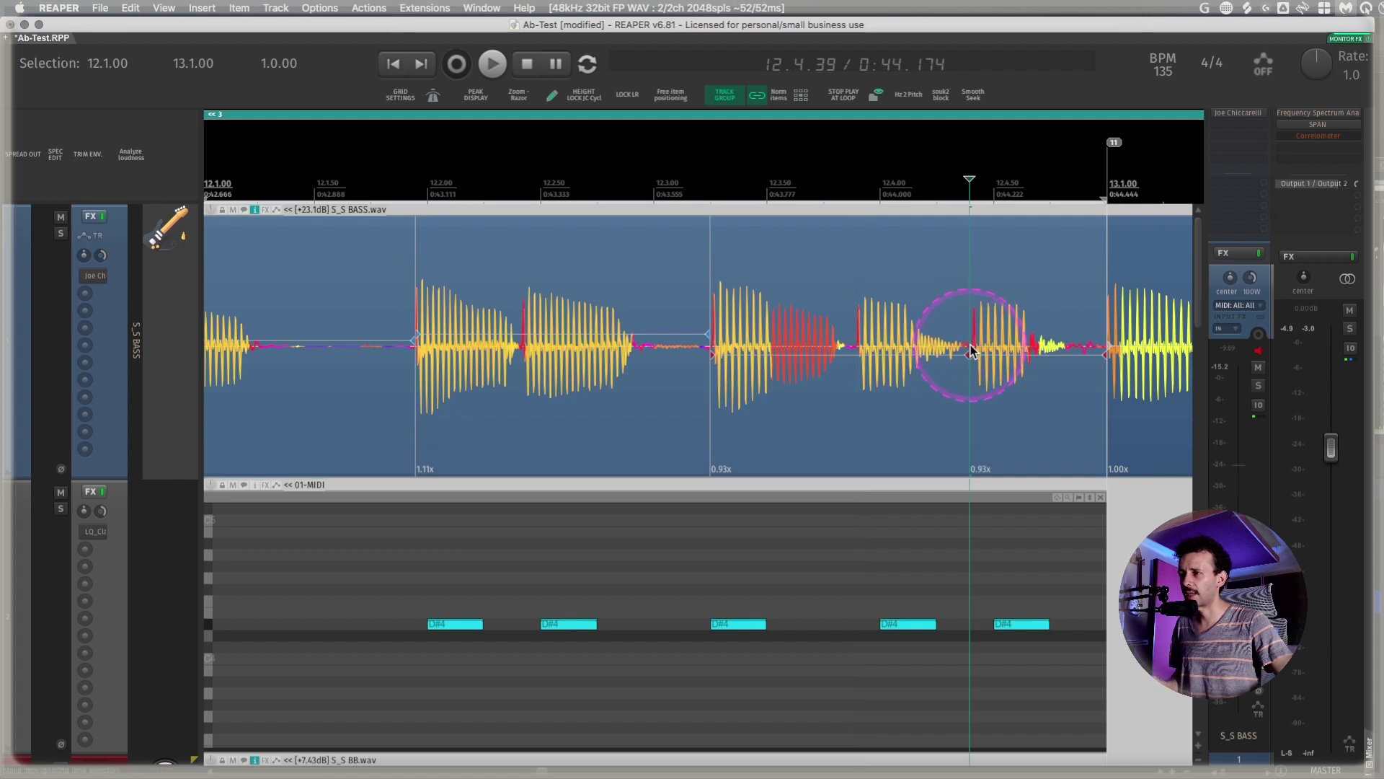
{"action": "left_click_drag", "start_coordinate": [968, 352], "coordinate": [991, 360]}
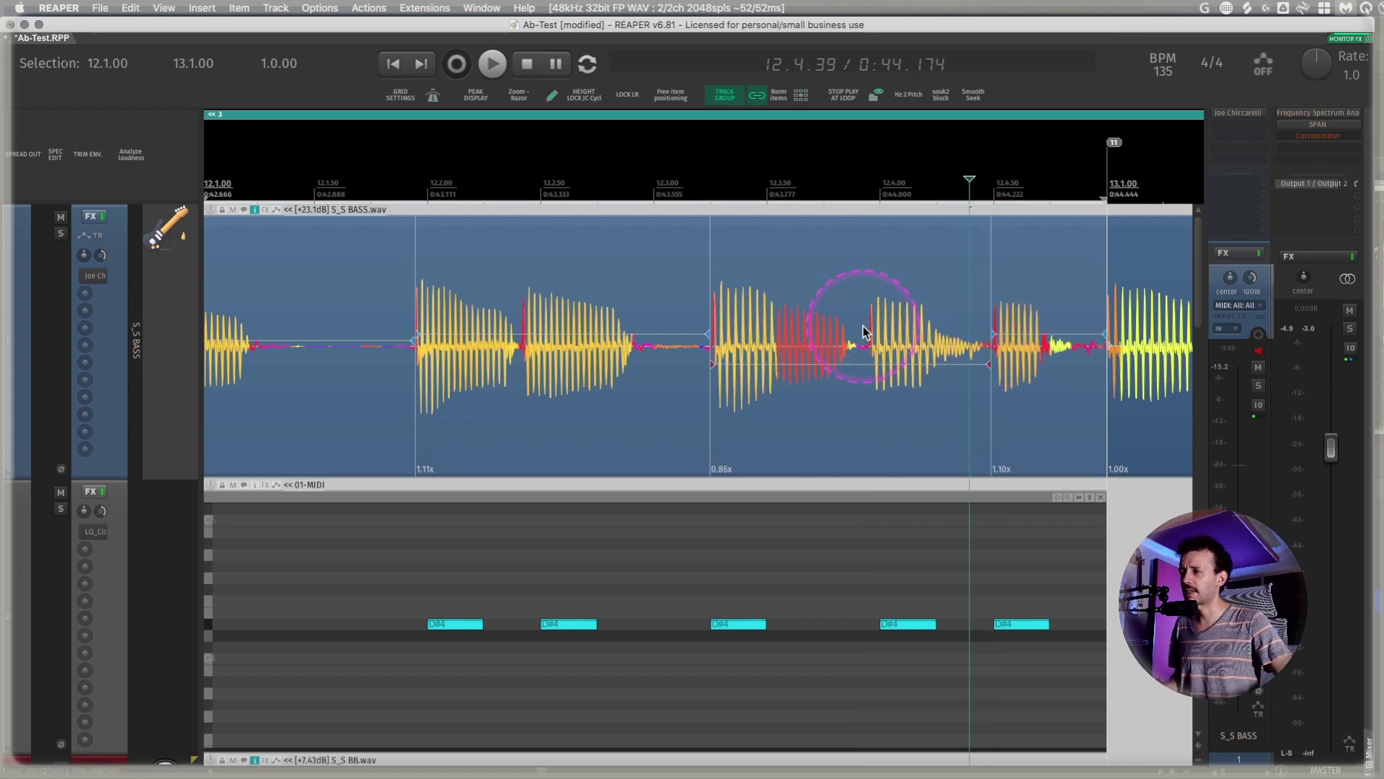
Add stretch markers on the bass attacks at 12.3.94 and 12.2.41, moving them onto 12.4.00 and 12.2.50
{"action": "left_click", "coordinate": [867, 363]}
{"action": "left_click_drag", "start_coordinate": [867, 365], "coordinate": [879, 364]}
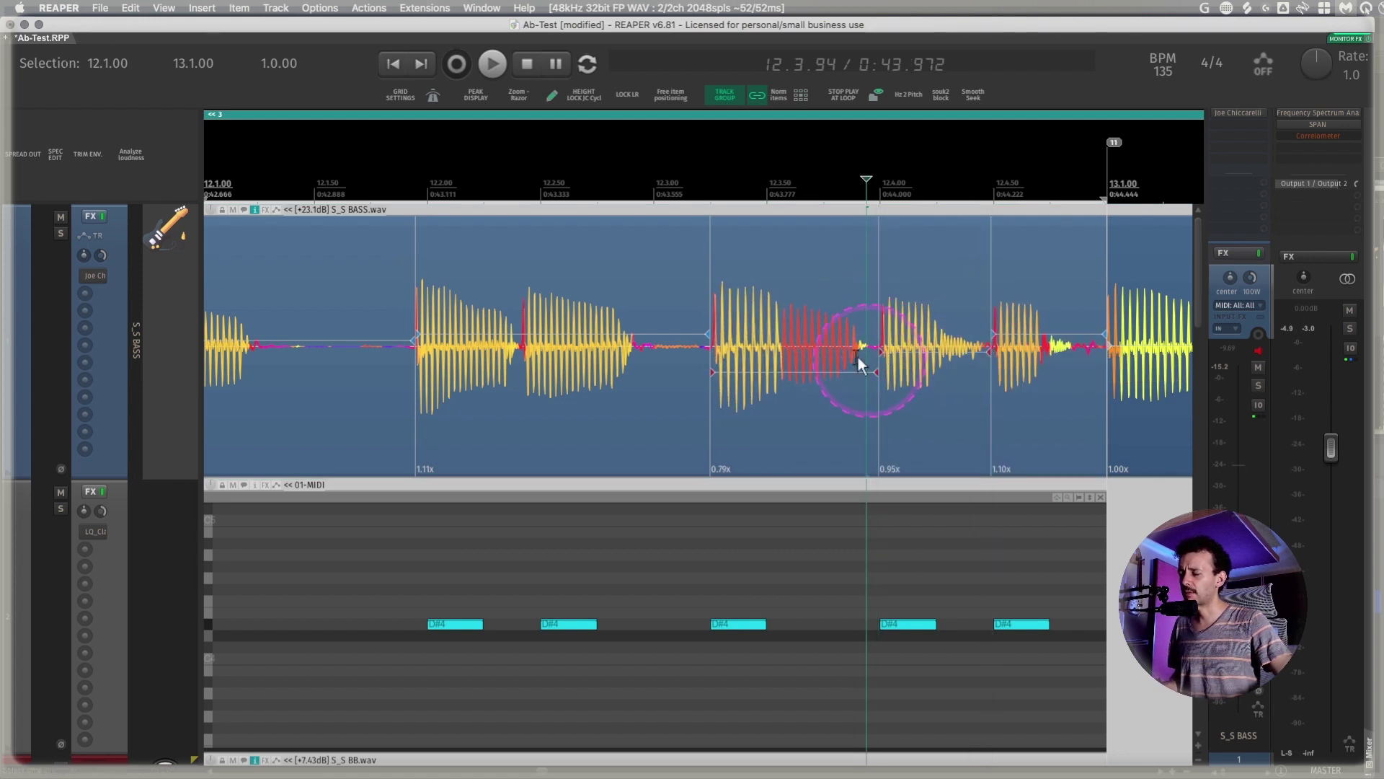
{"action": "left_click", "coordinate": [520, 334]}
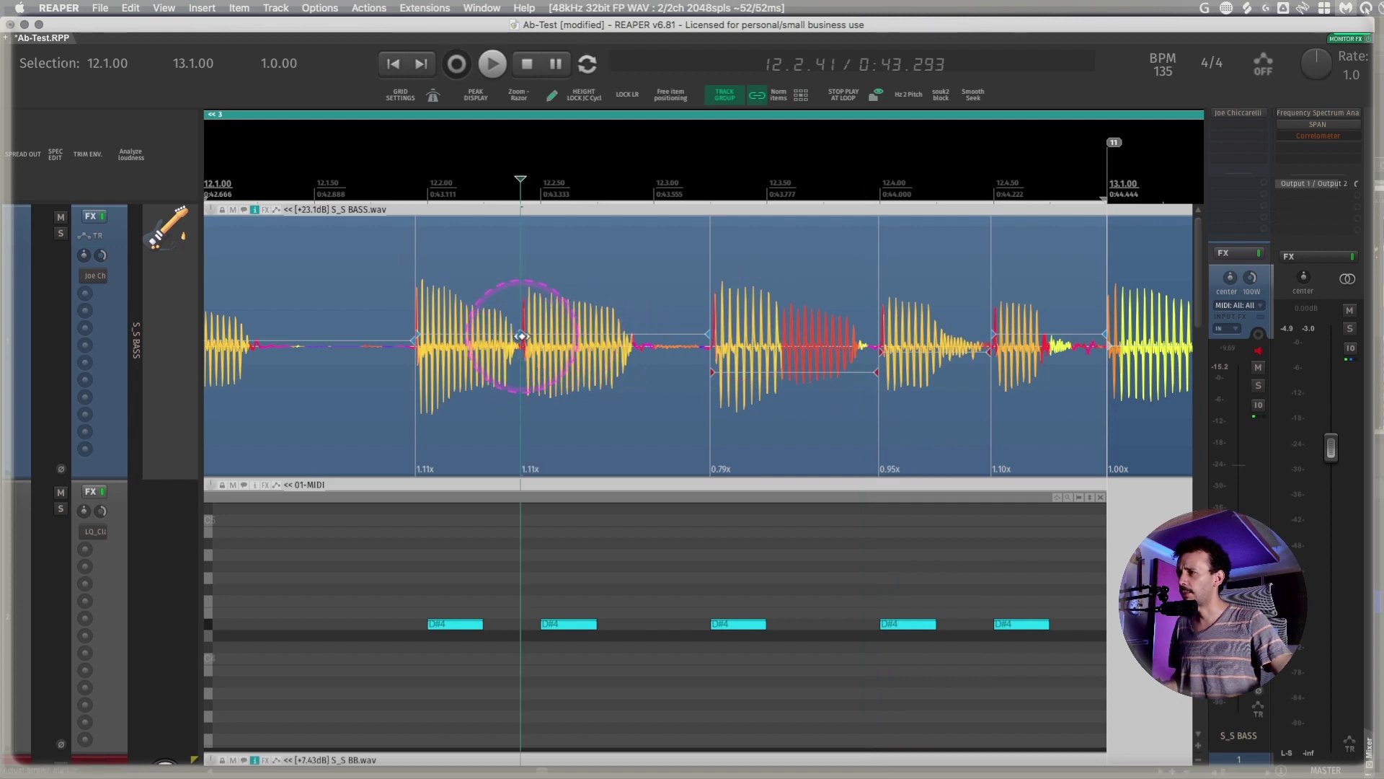
{"action": "left_click_drag", "start_coordinate": [521, 337], "coordinate": [537, 337]}
Play the verse from 9.1.00 to check the stretched bass against the claves pattern
{"action": "scroll", "coordinate": [603, 303], "scroll_direction": "down", "scroll_amount": 4}
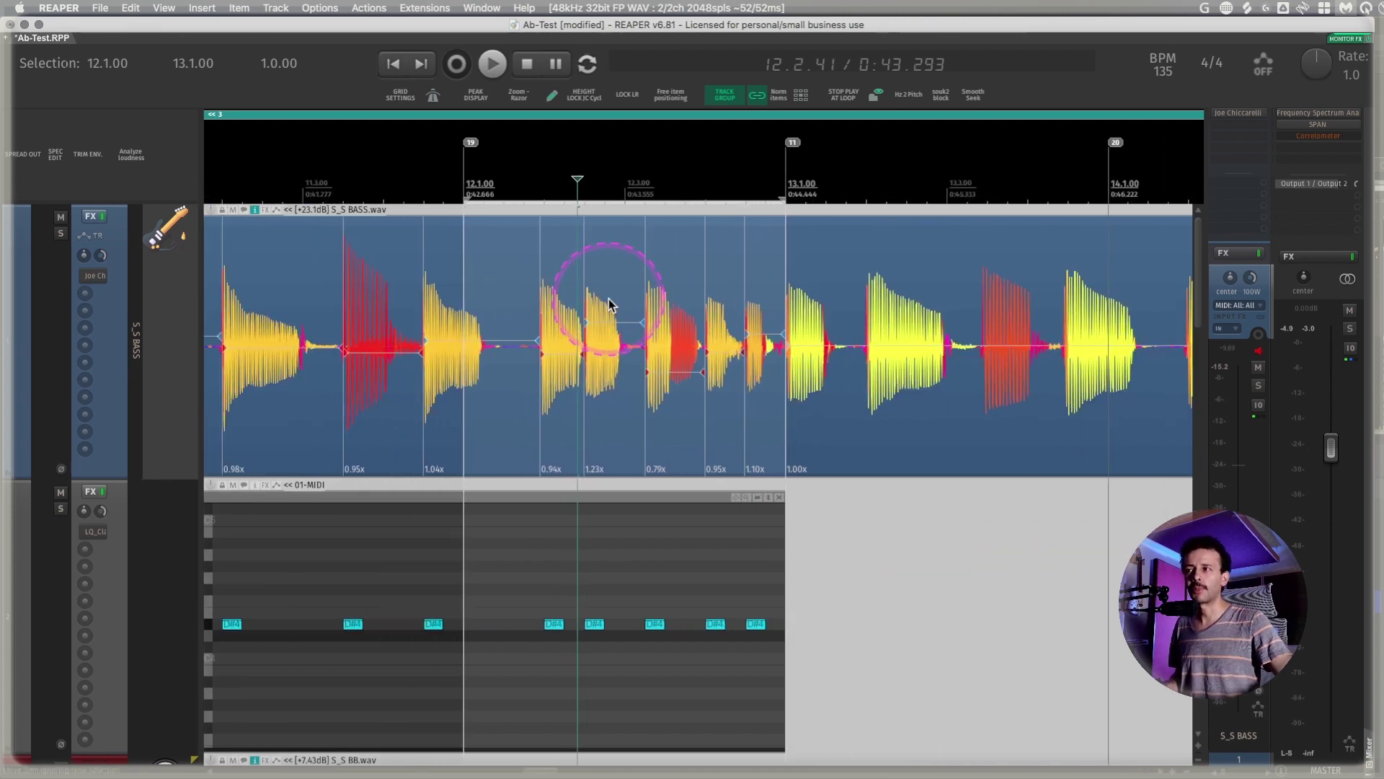
{"action": "scroll", "coordinate": [608, 302], "scroll_direction": "down", "scroll_amount": 5}
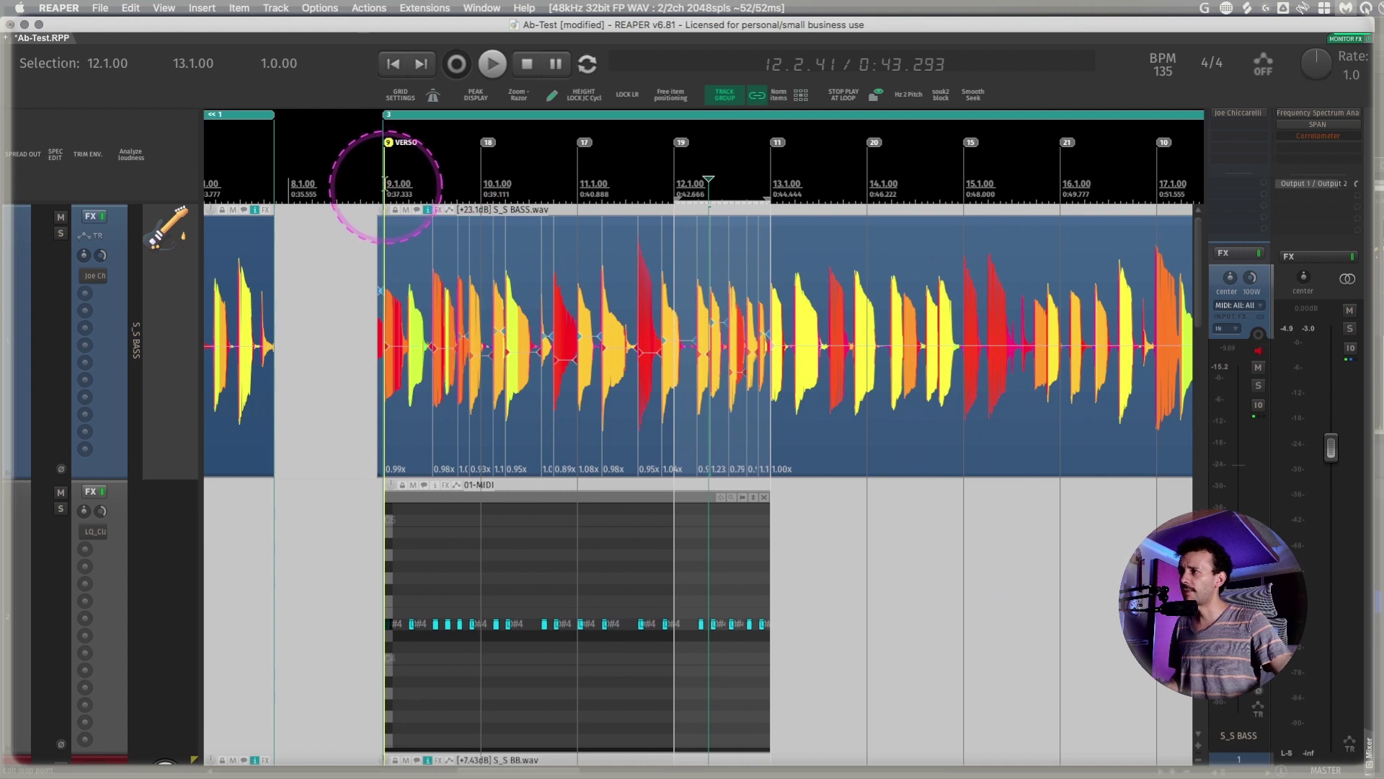
{"action": "left_click", "coordinate": [384, 181]}
{"action": "key", "text": "space"}
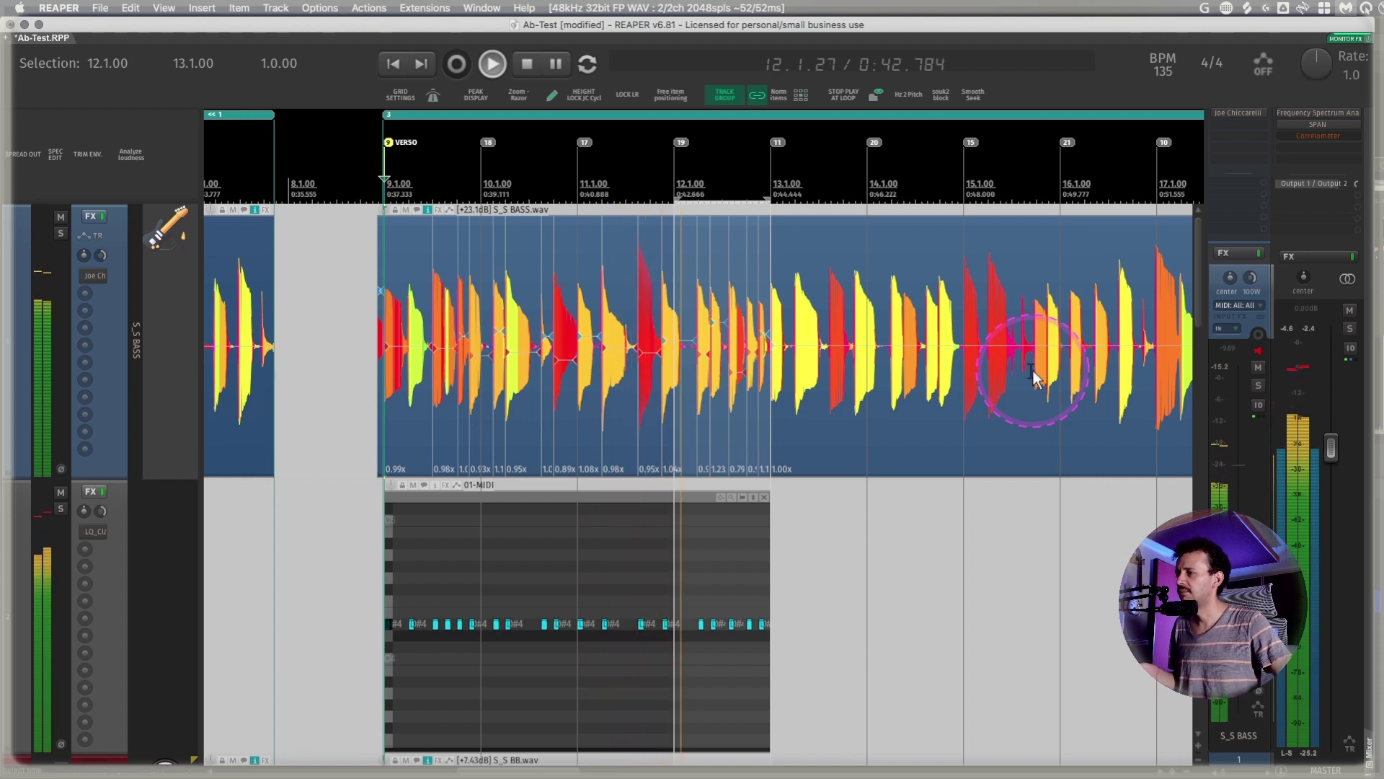
{"action": "key", "text": "space"}
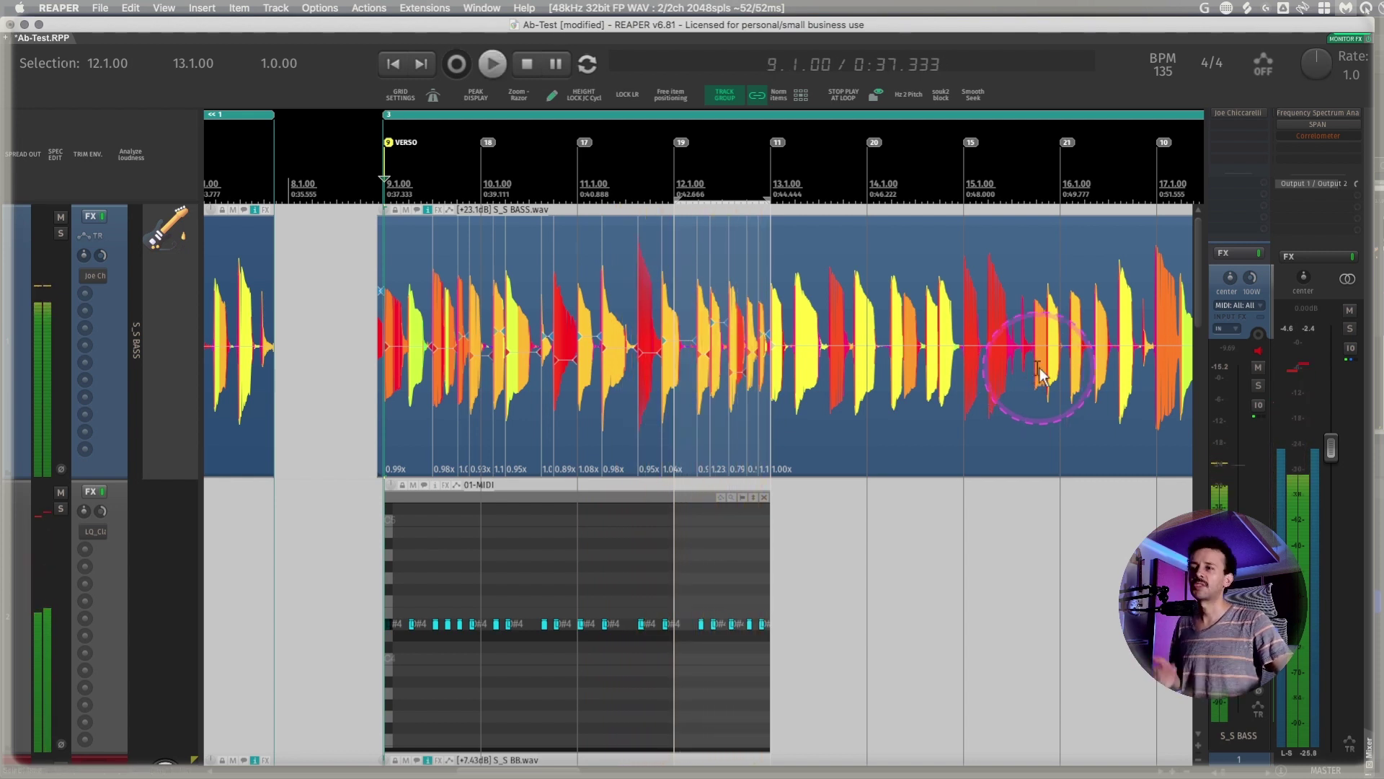
Mute the claves MIDI track, bring the drum tracks into view with the bass, and turn on the track height lock
{"action": "left_click", "coordinate": [125, 631]}
{"action": "key", "text": "F5"}
{"action": "scroll", "coordinate": [93, 433], "scroll_direction": "down", "scroll_amount": 6}
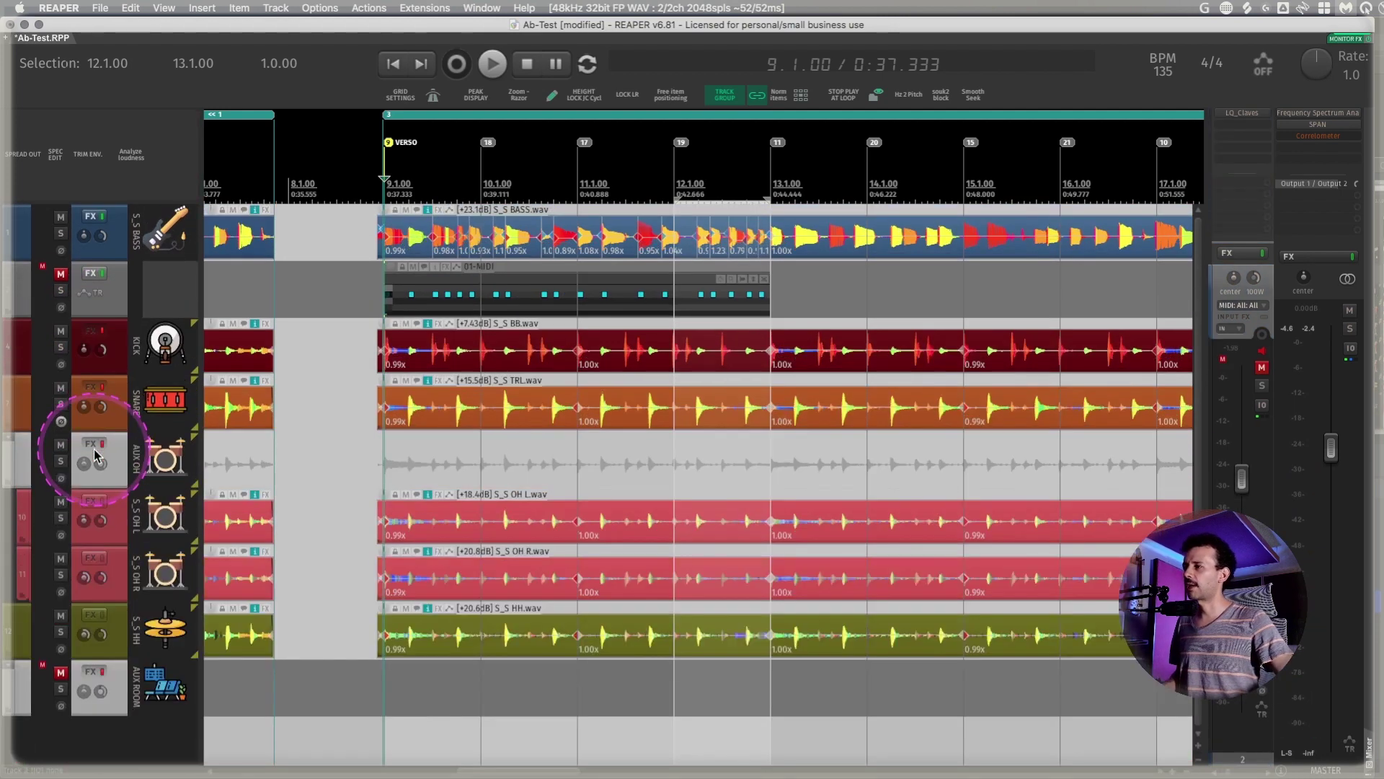
{"action": "scroll", "coordinate": [96, 454], "scroll_direction": "up", "scroll_amount": 1}
{"action": "left_click_drag", "start_coordinate": [333, 260], "coordinate": [833, 703]}
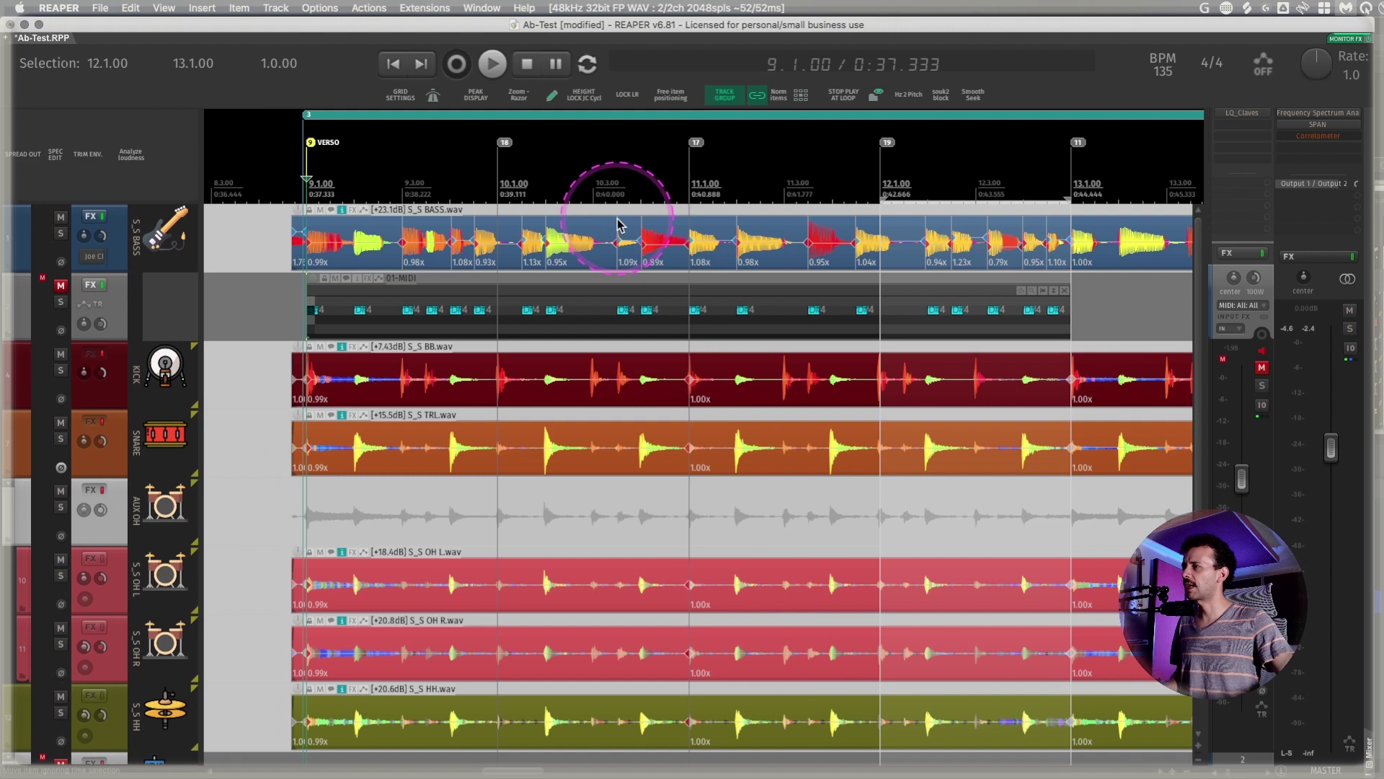
{"action": "left_click", "coordinate": [584, 94]}
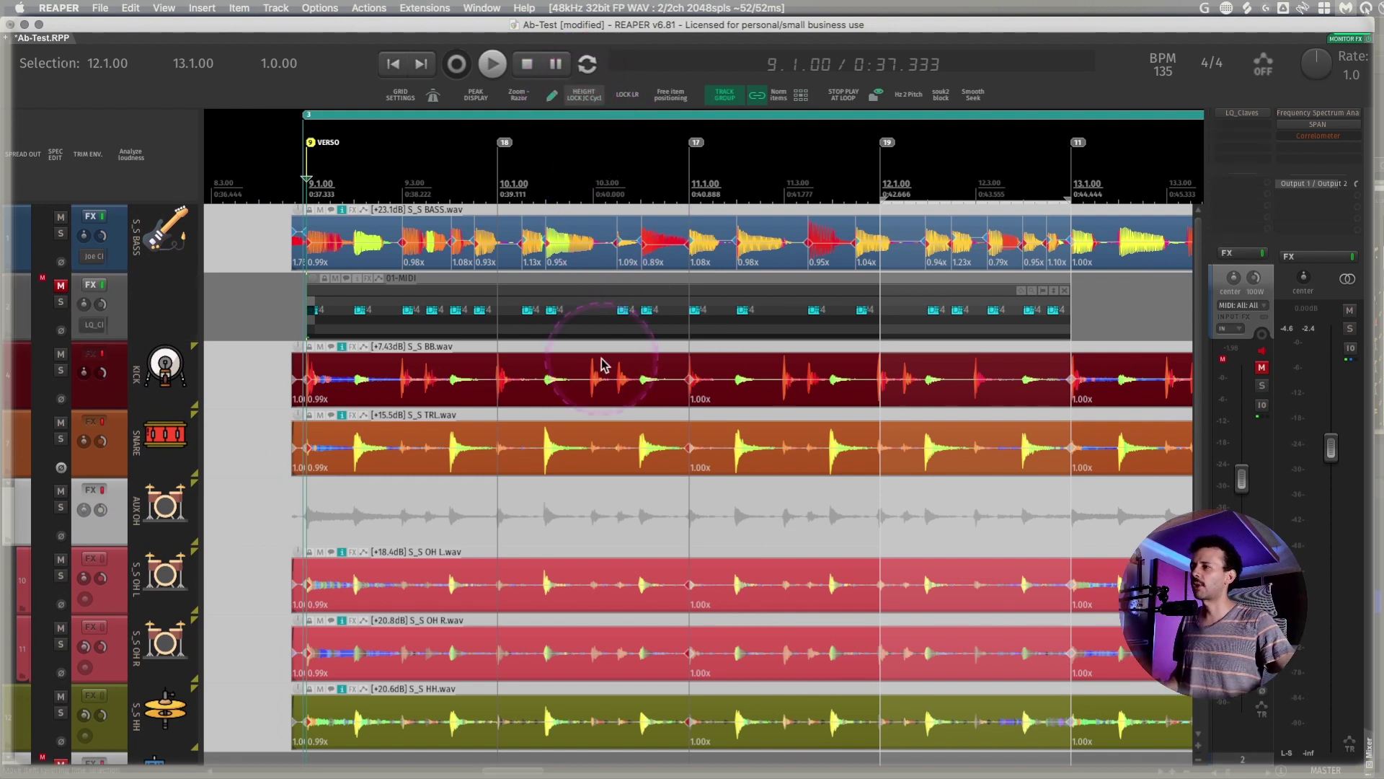
Set the stretch marker mode of the verse bass item to Transient-optimized in its item properties
{"action": "left_click", "coordinate": [589, 235]}
{"action": "double_click", "coordinate": [589, 235]}
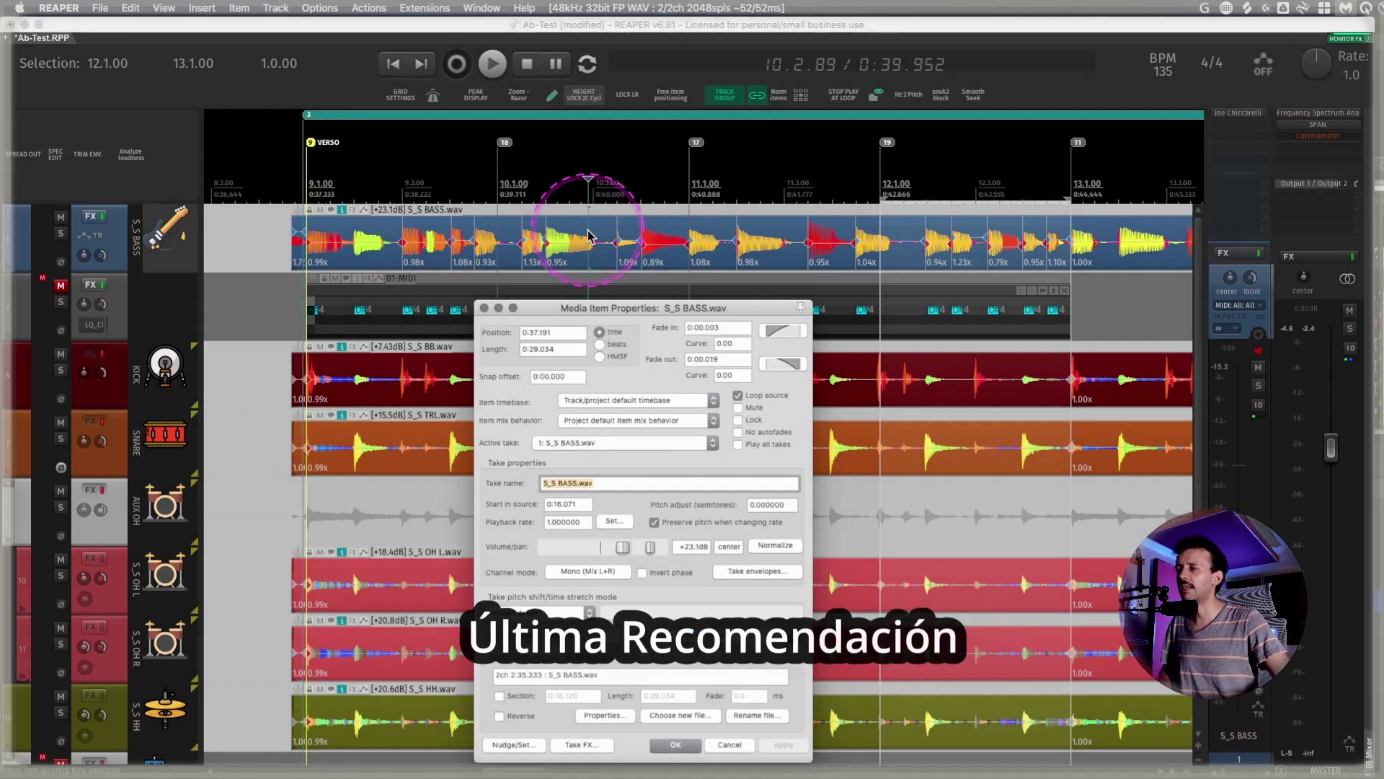
{"action": "left_click_drag", "start_coordinate": [648, 311], "coordinate": [627, 256]}
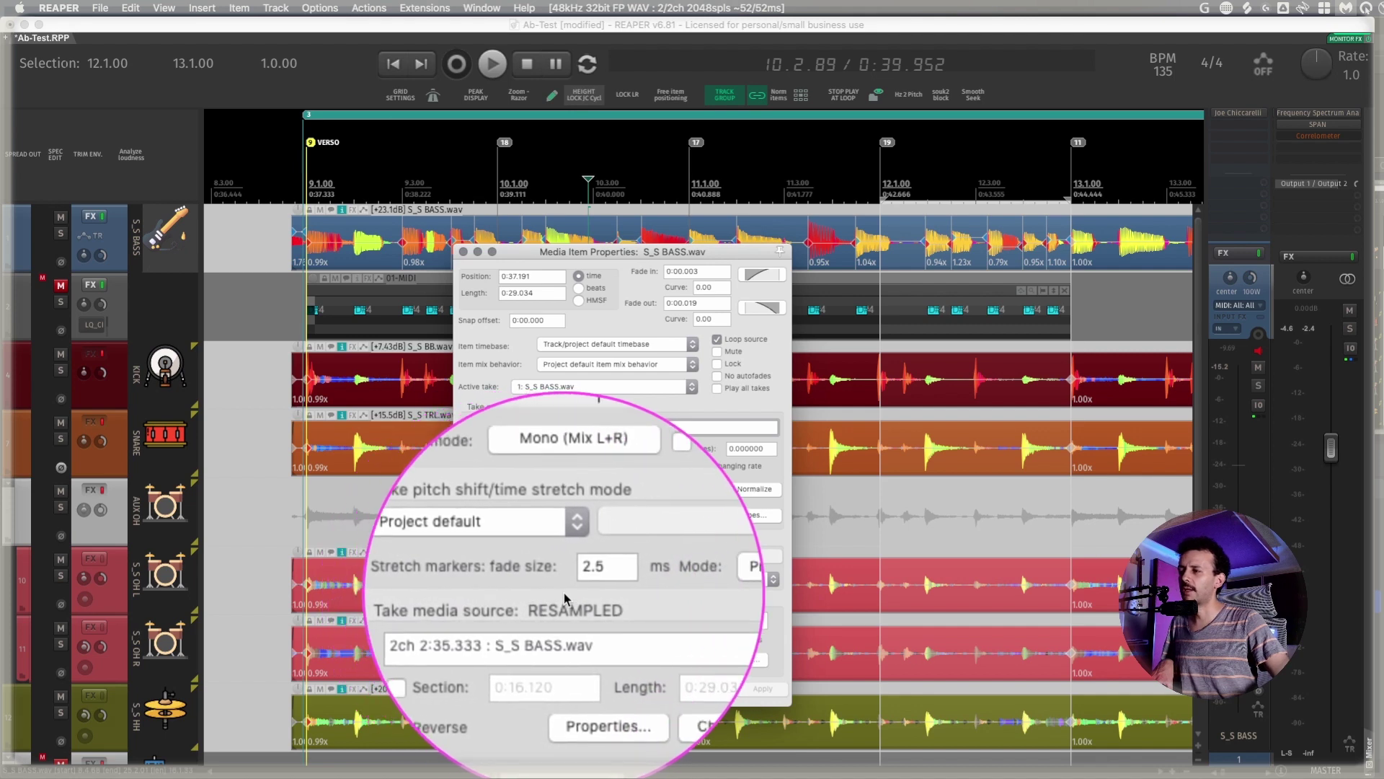
{"action": "left_click", "coordinate": [703, 580]}
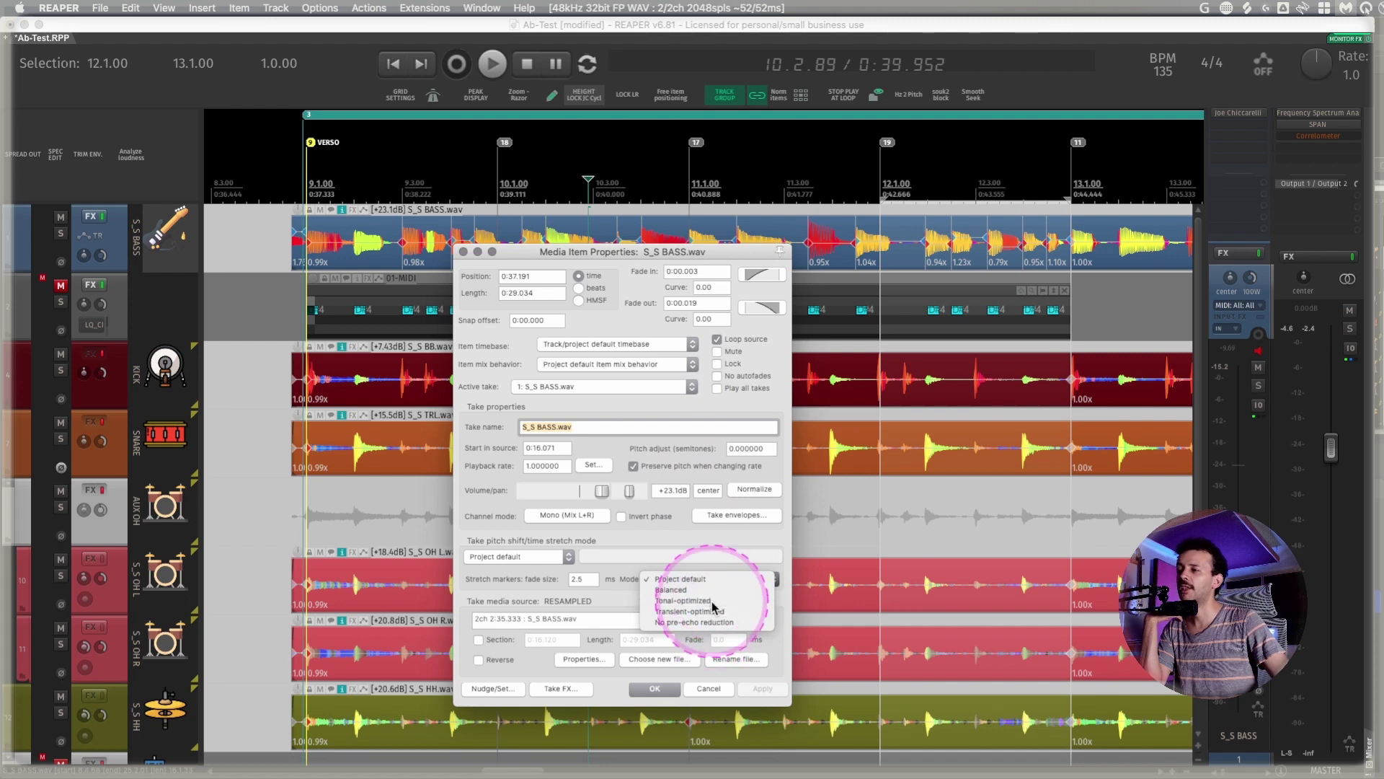
{"action": "left_click", "coordinate": [689, 611]}
{"action": "left_click", "coordinate": [654, 688]}
Set the stretch marker mode of the five grouped drum items in the verse to Transient-optimized
{"action": "double_click", "coordinate": [689, 373]}
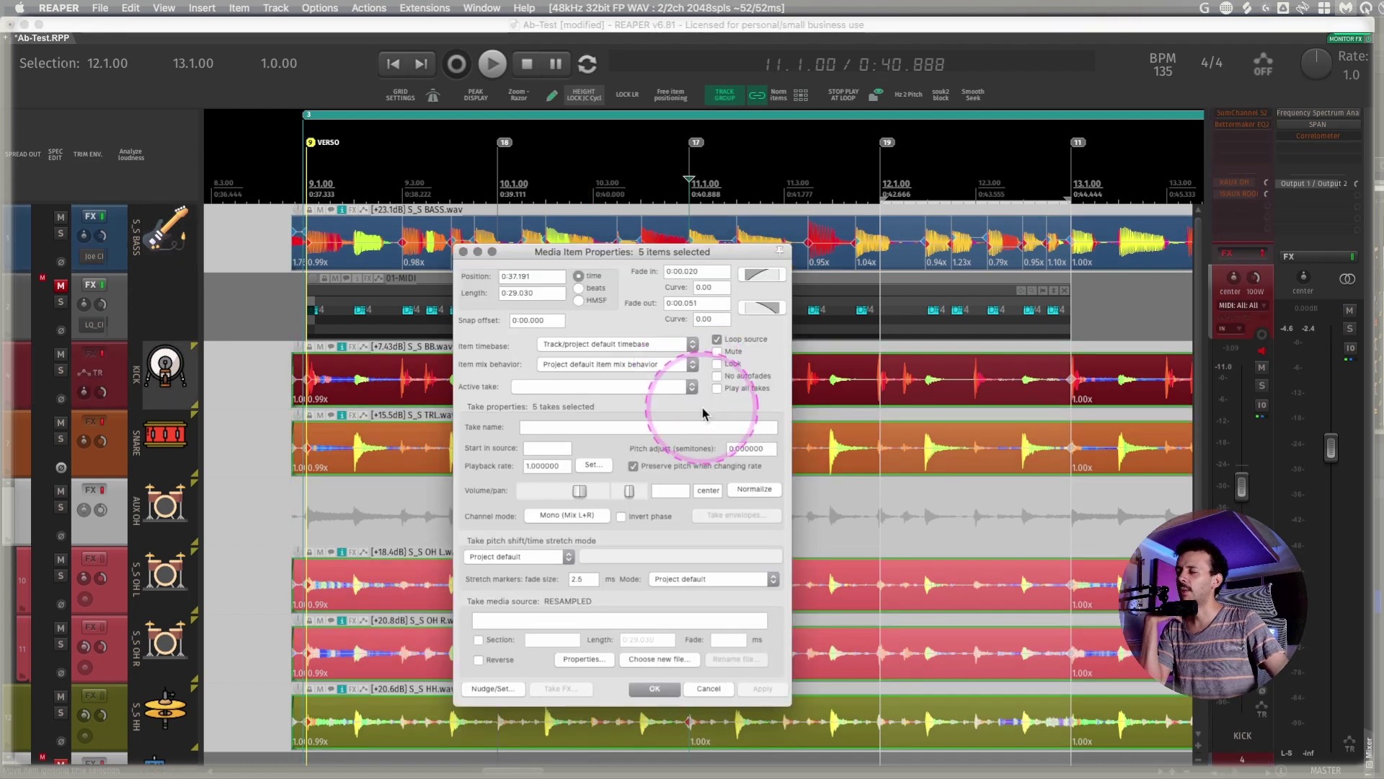
{"action": "left_click", "coordinate": [713, 579]}
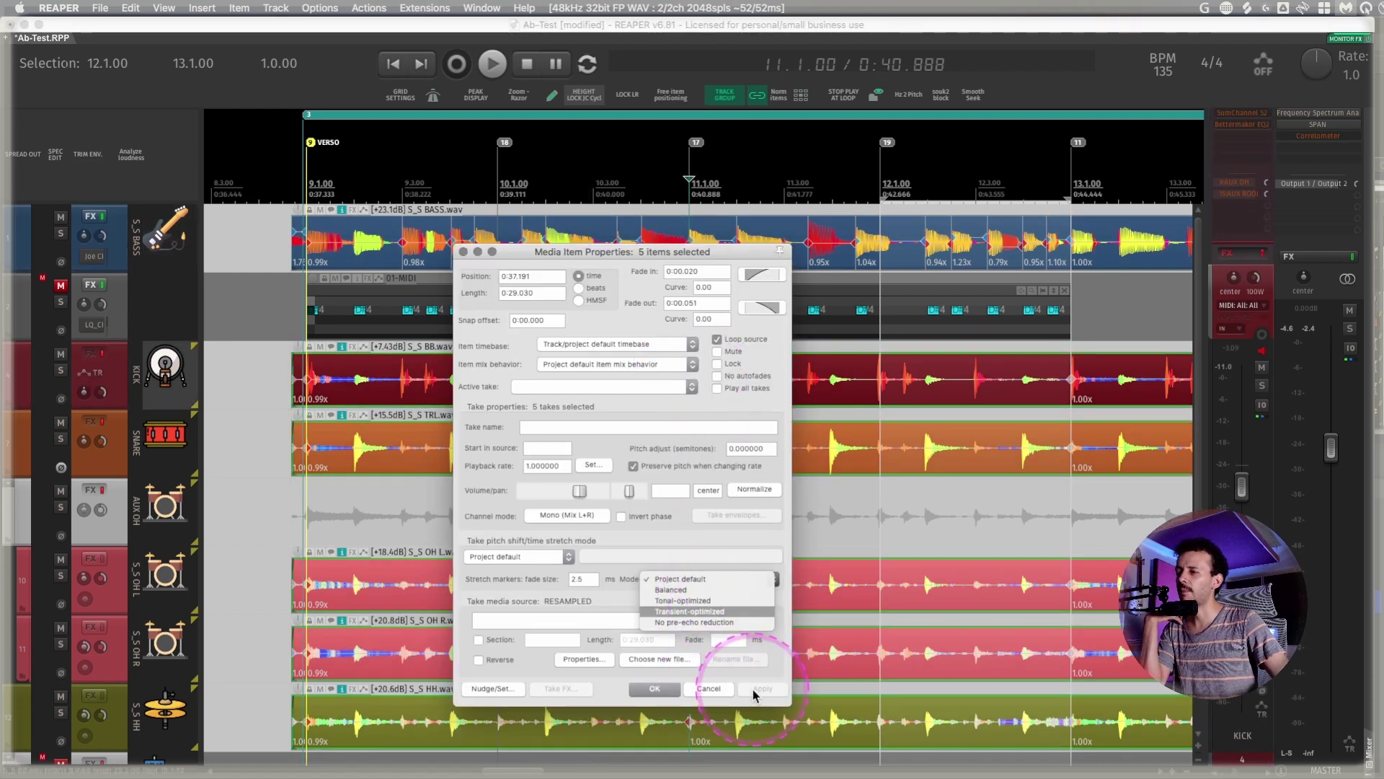
{"action": "left_click", "coordinate": [742, 660]}
{"action": "left_click", "coordinate": [654, 688]}
Check the default stretch marker mode in the project settings, leaving the settings unchanged
{"action": "key", "text": "alt+Return"}
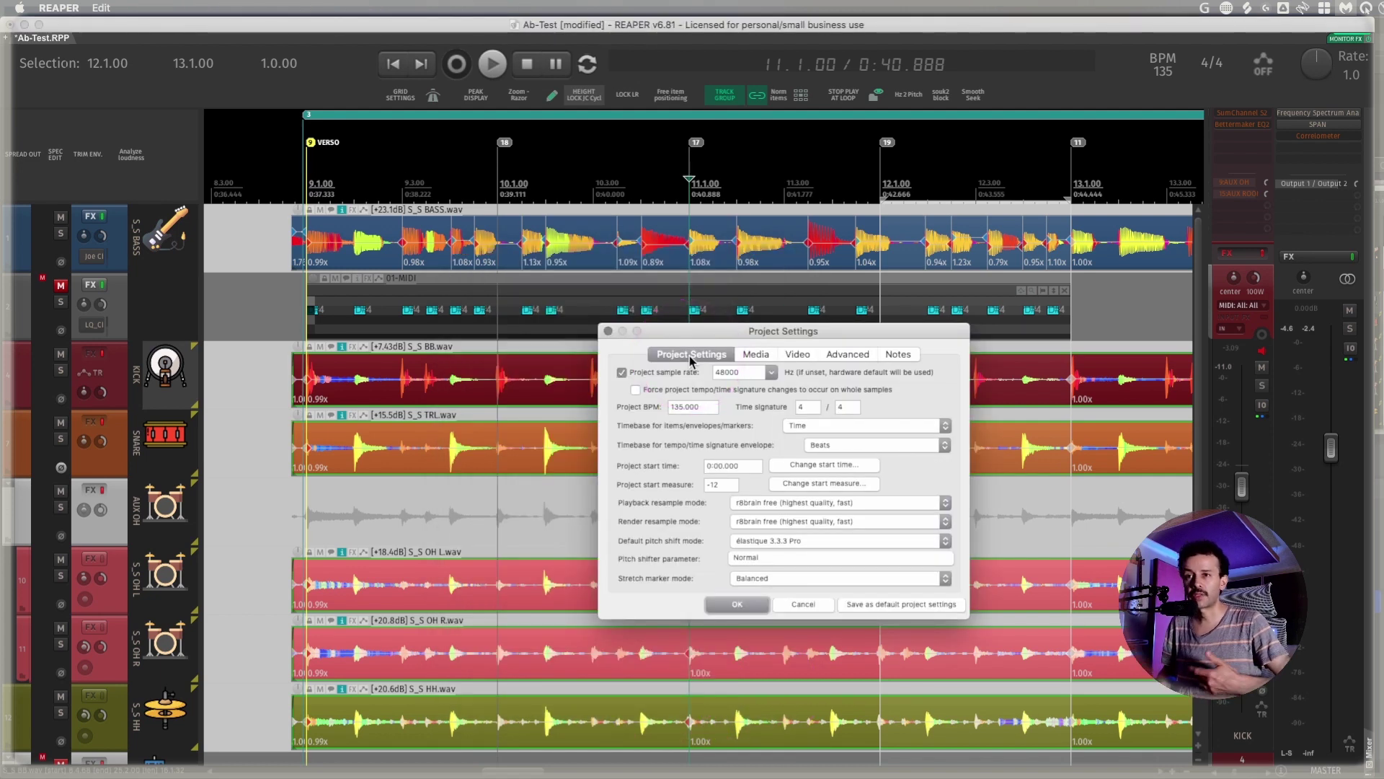
{"action": "left_click", "coordinate": [689, 358]}
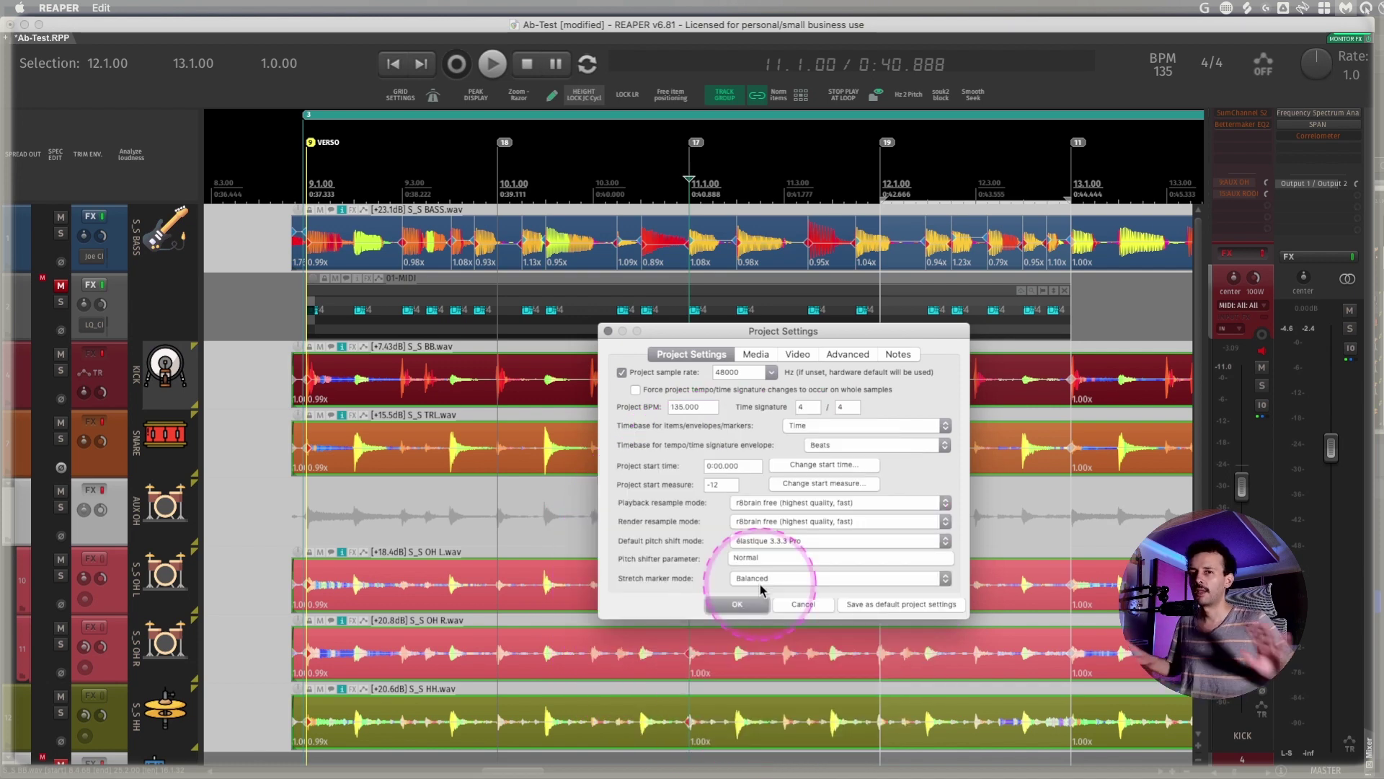
{"action": "left_click", "coordinate": [803, 604]}
Select the time range from 9.1.00 to 13.1.00 and play the stretched bass together with the drums
{"action": "scroll", "coordinate": [583, 515], "scroll_direction": "down", "scroll_amount": 5}
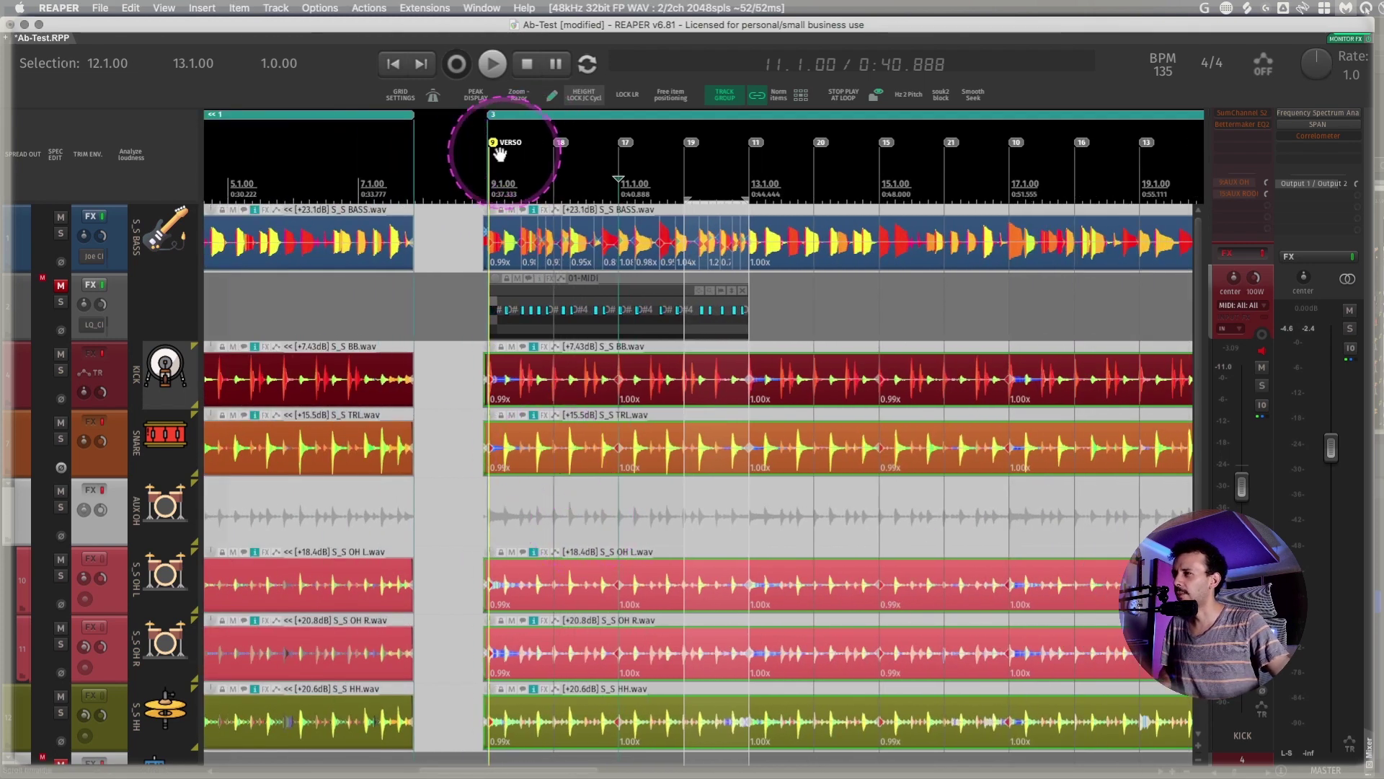
{"action": "left_click_drag", "start_coordinate": [489, 186], "coordinate": [746, 189]}
{"action": "key", "text": "space"}
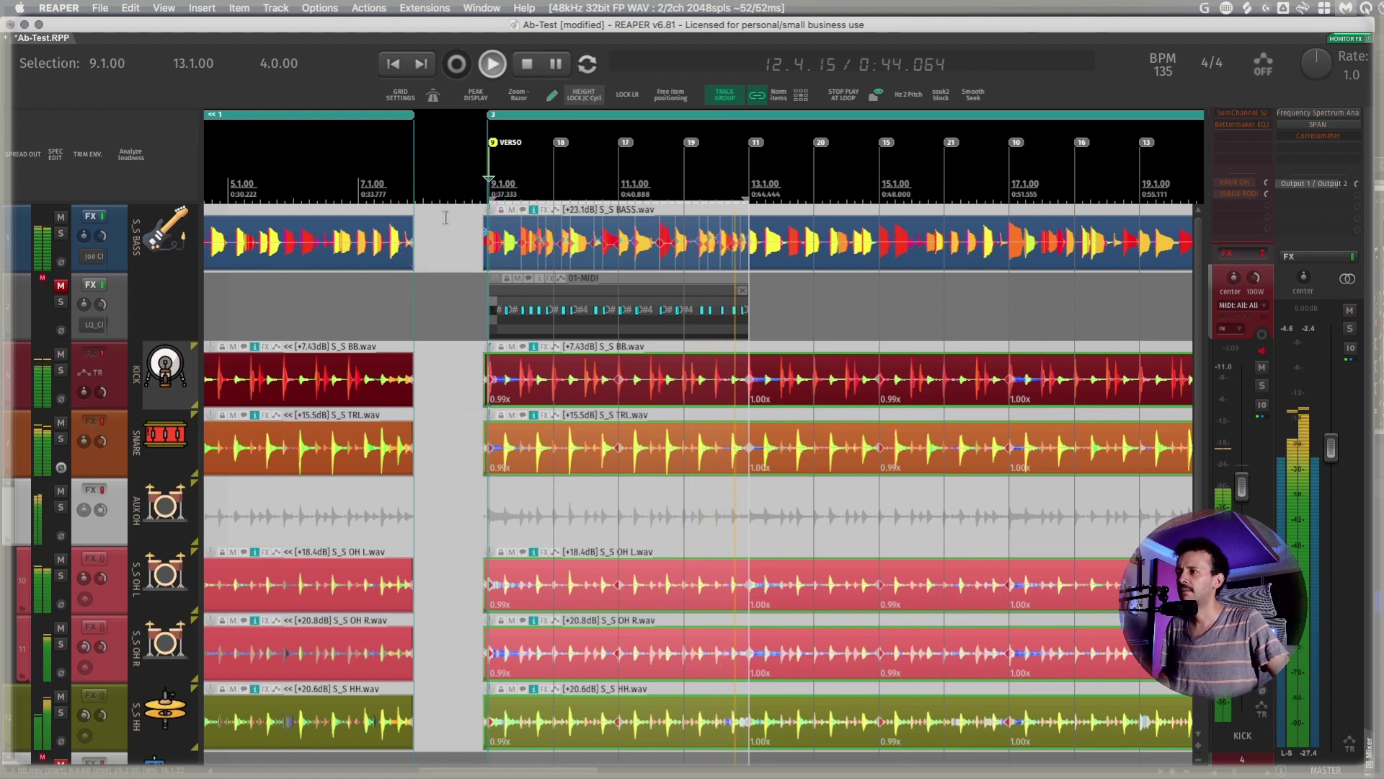
{"action": "key", "text": "space"}
Play the bass and drums from the VERSO marker numbered 1 near the project's beginning to compare with the edited verse
{"action": "scroll", "coordinate": [445, 217], "scroll_direction": "left", "scroll_amount": 10}
{"action": "scroll", "coordinate": [446, 218], "scroll_direction": "left", "scroll_amount": 5}
{"action": "left_click", "coordinate": [455, 184]}
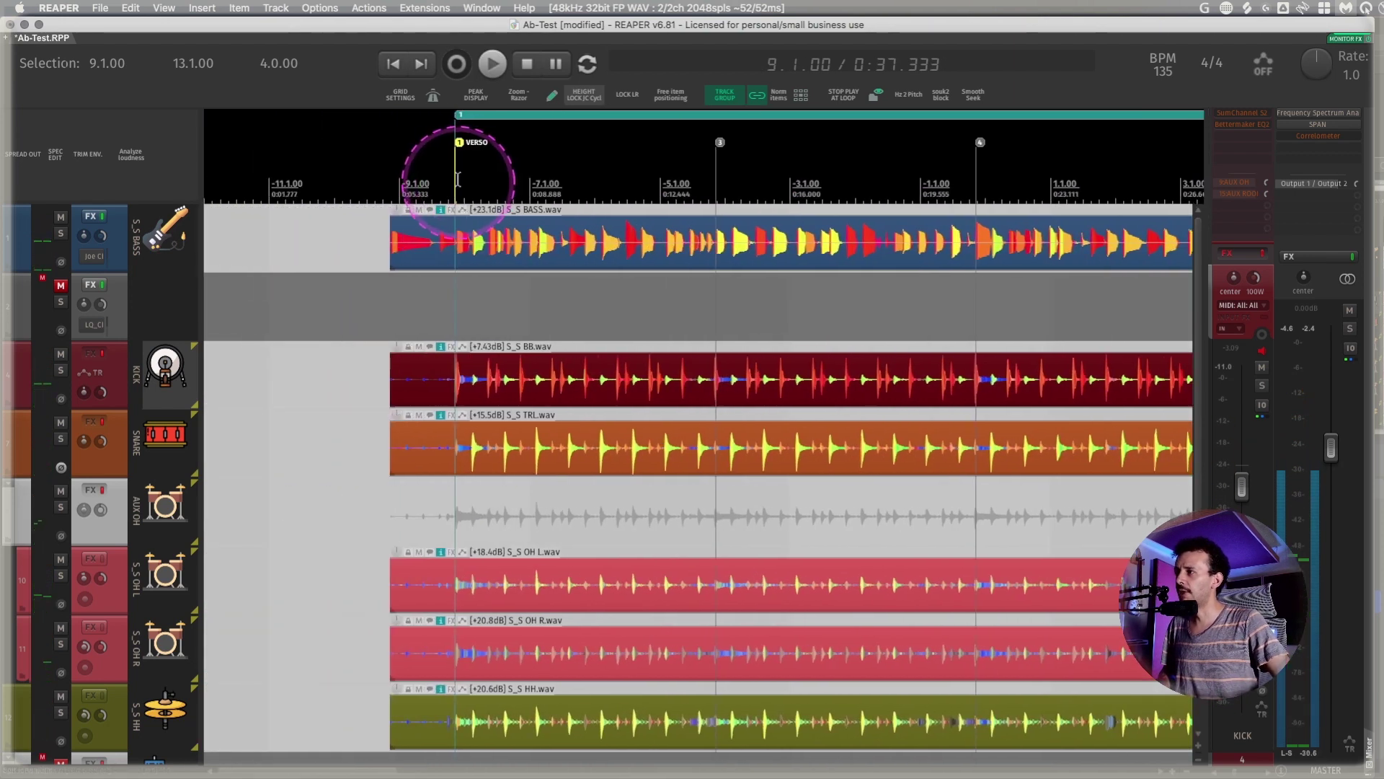
{"action": "key", "text": "space"}
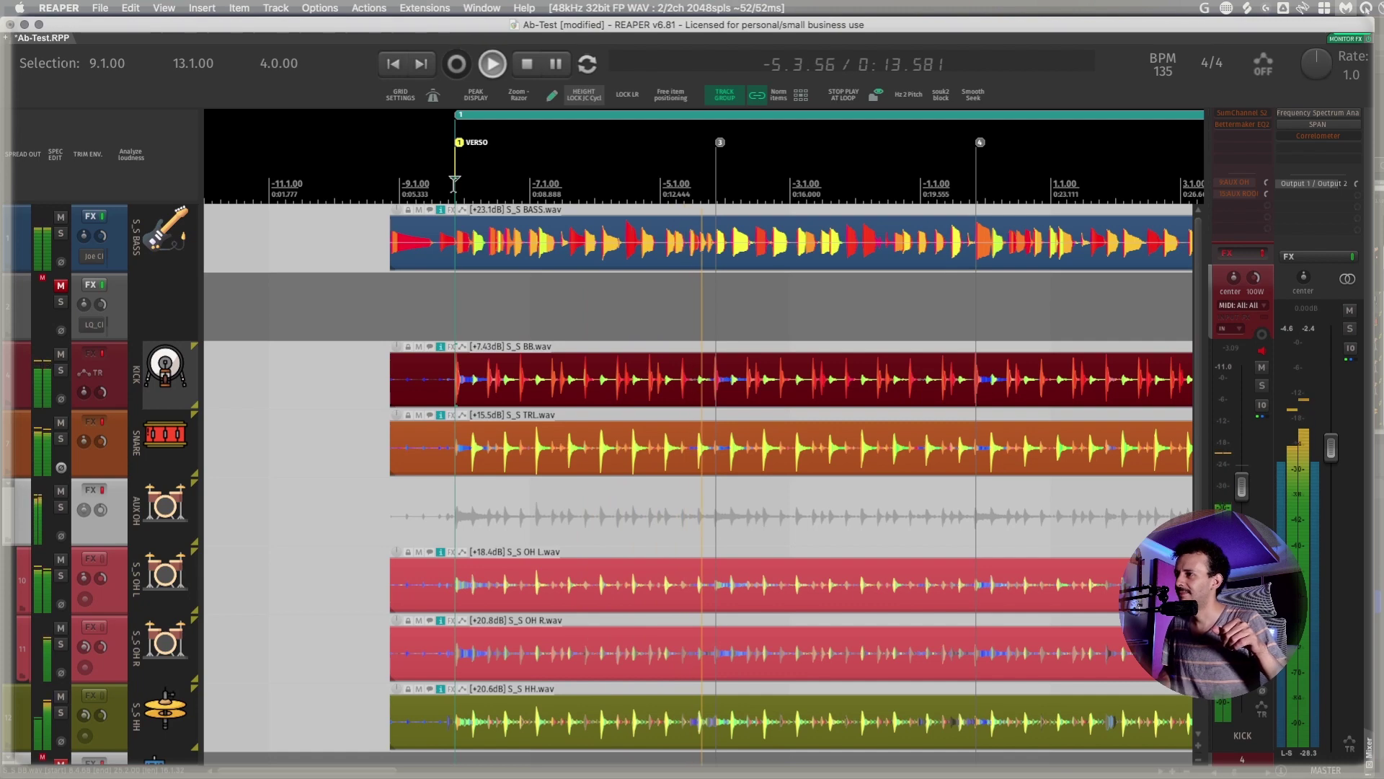
{"action": "key", "text": "space"}
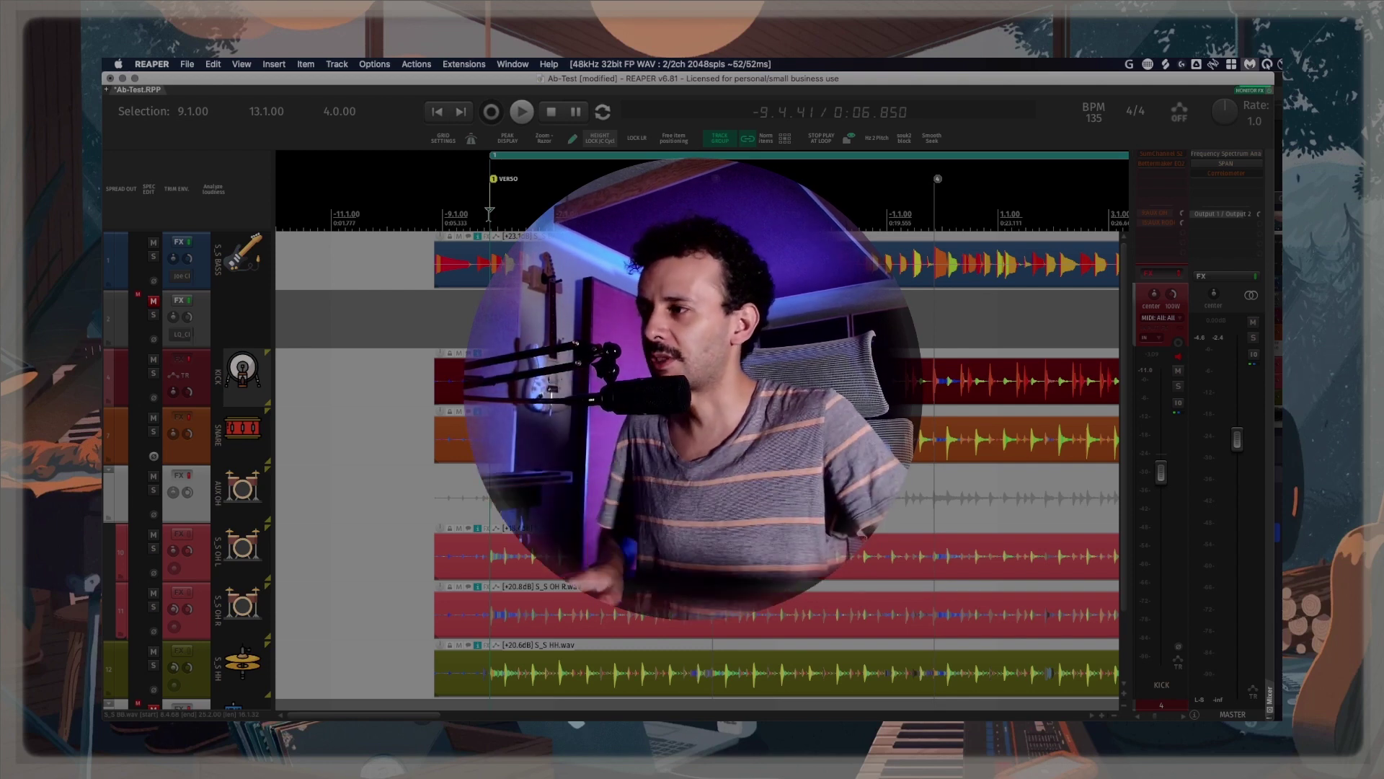
{"action": "left_click", "coordinate": [462, 213]}
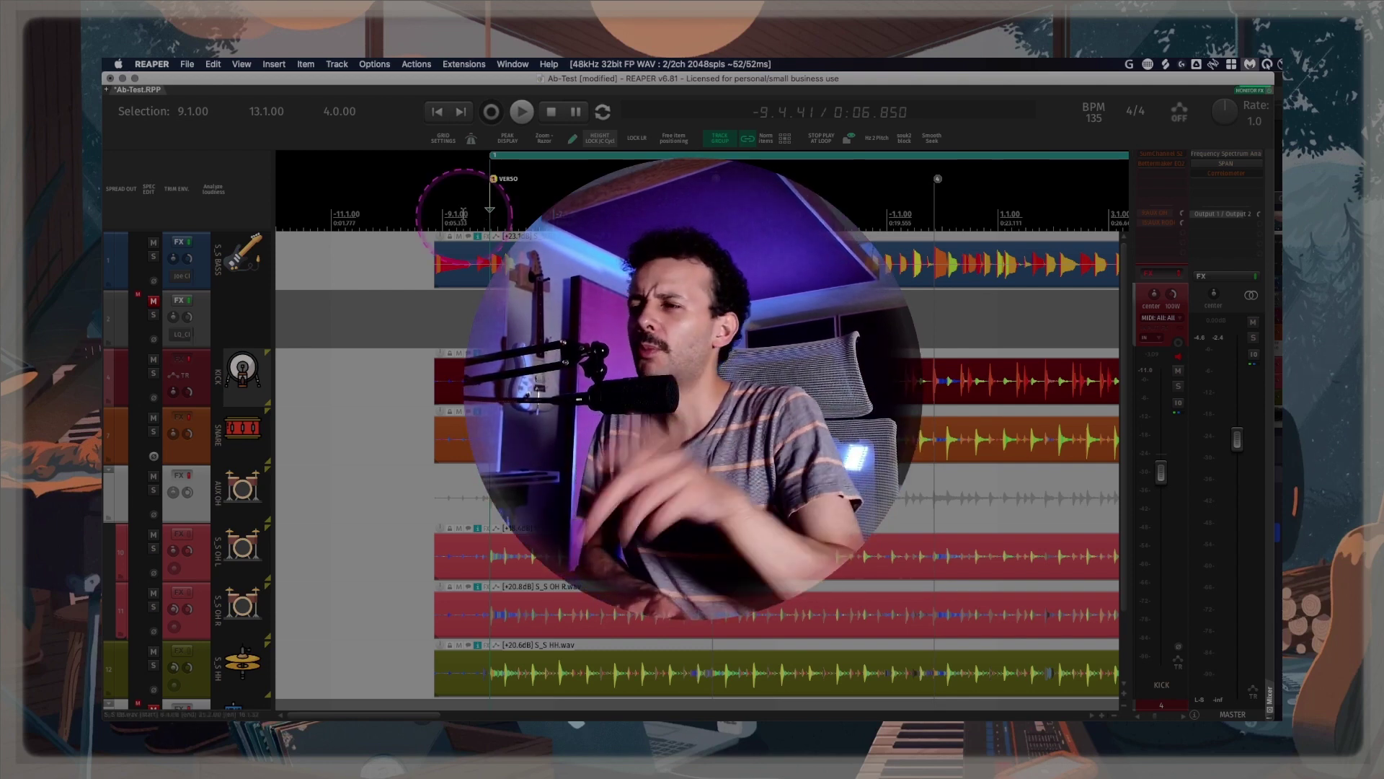